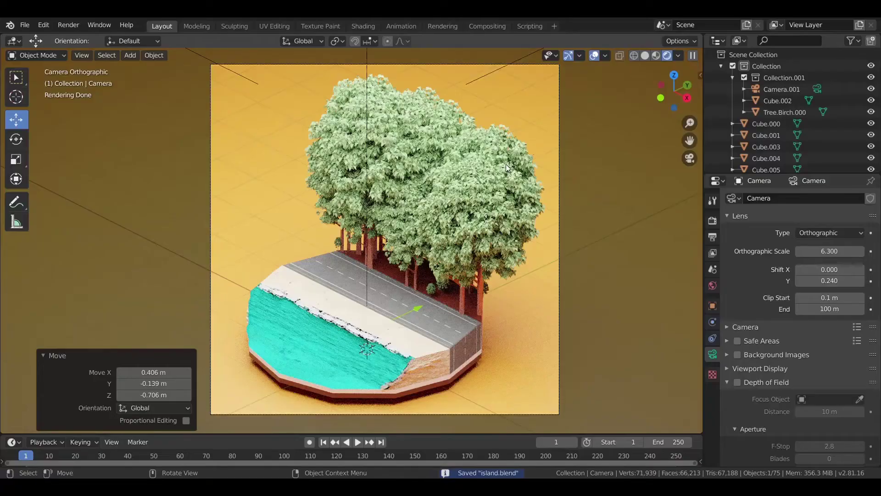
Undo and redo the last camera move to compare the two framings
key(ctrl+z)
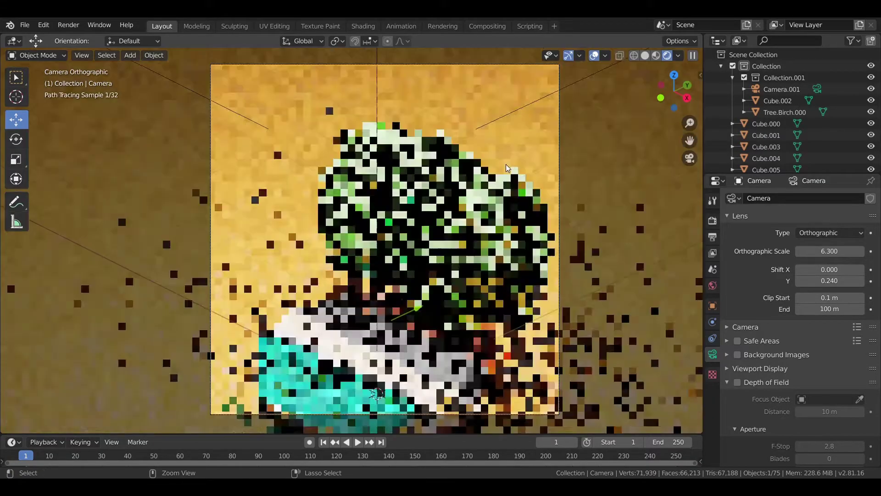
key(ctrl+z)
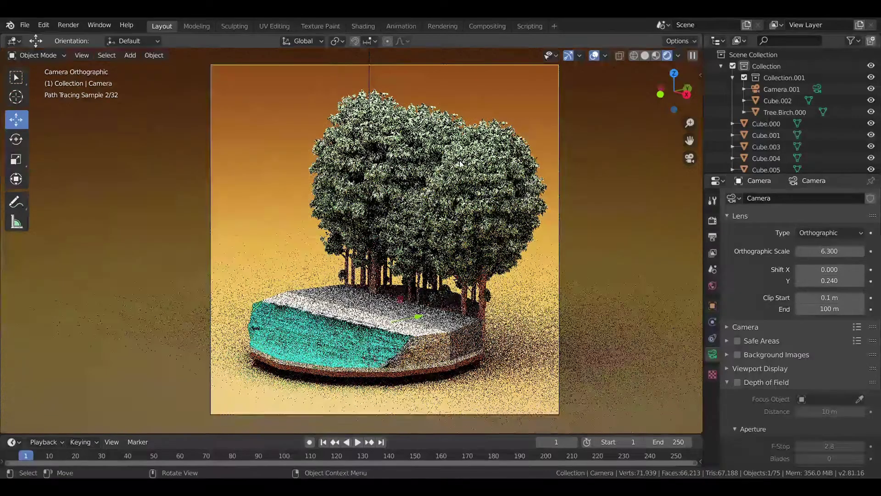
middle_drag(469, 158, 468, 178)
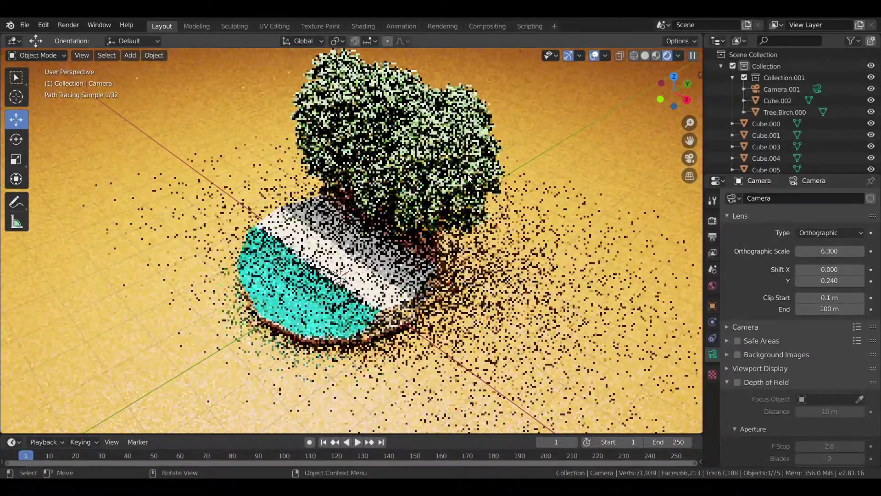
Move the camera in camera view until the island diorama is framed as wanted
key(KP_0)
key(g)
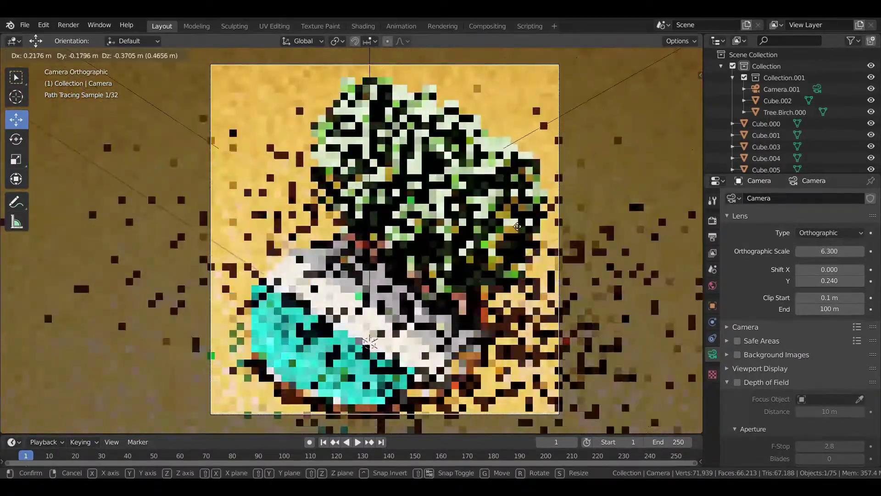
click(518, 232)
middle_drag(399, 262, 411, 238)
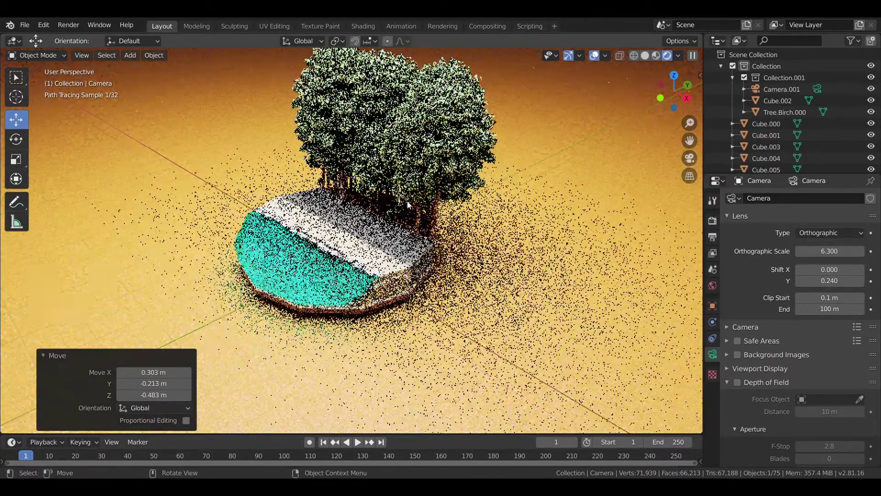
key(KP_0)
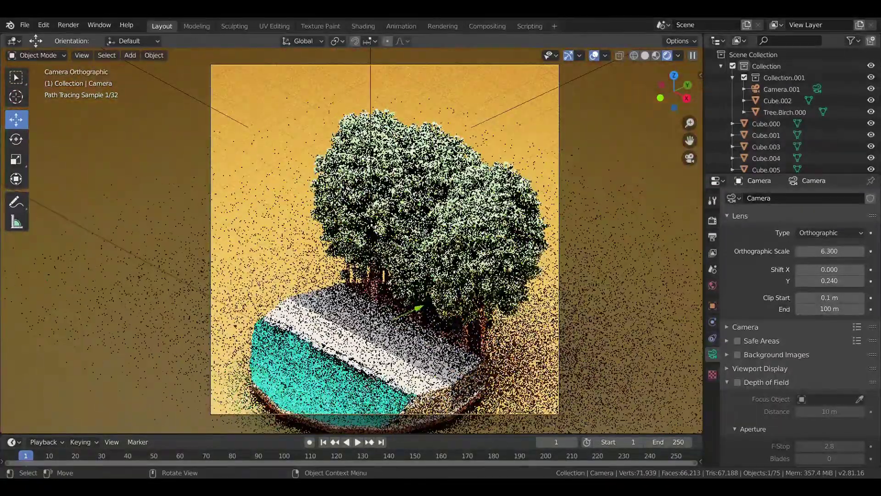
key(g)
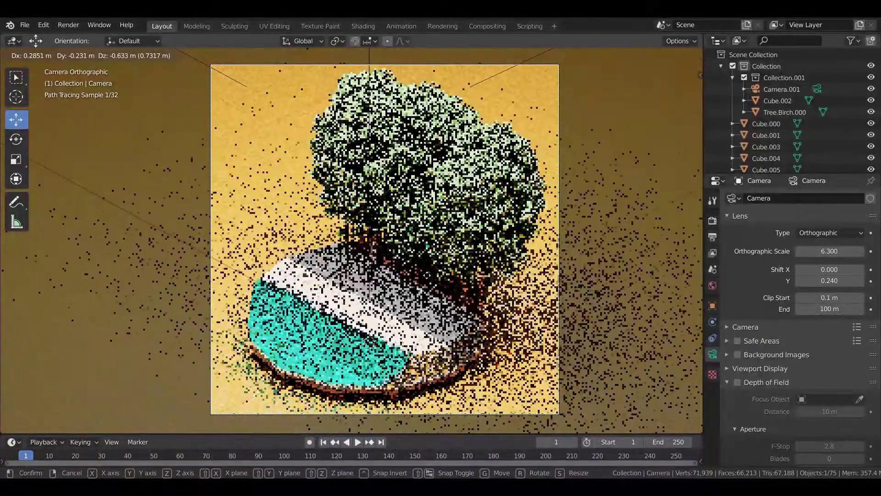
click(425, 274)
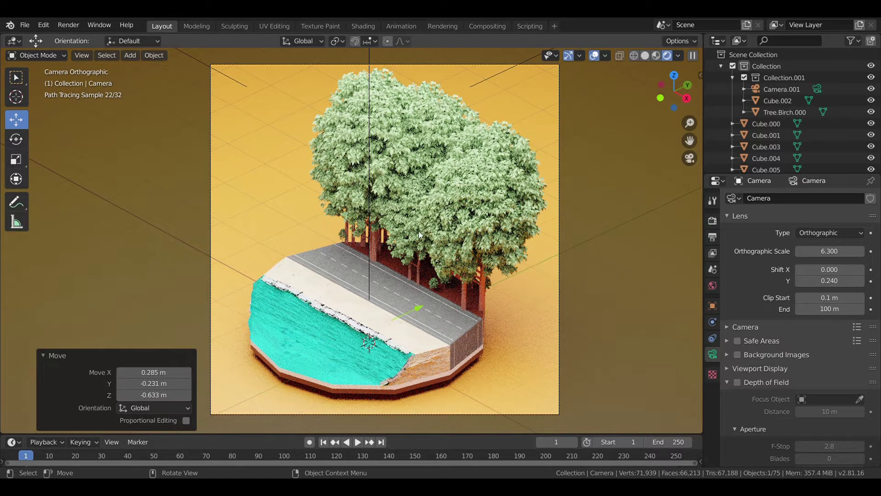
Switch the viewport to Material Preview and paste in the copied coral tree, rock and sand pile
key(z)
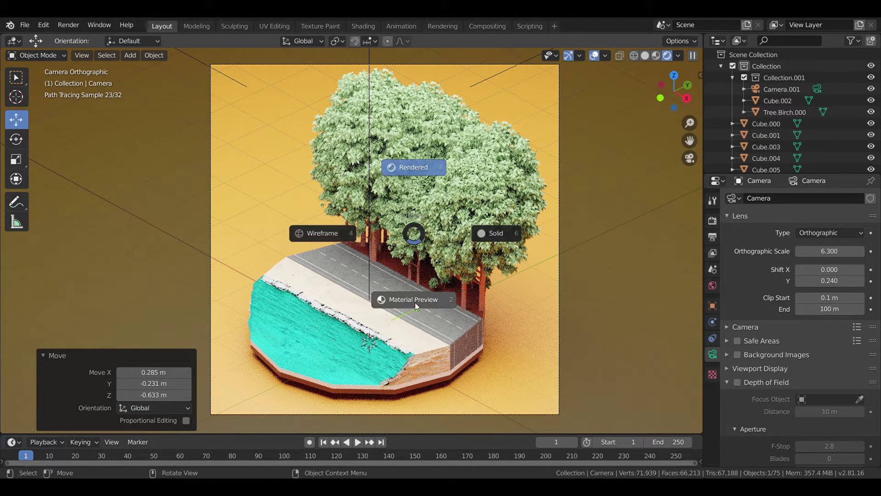
click(415, 302)
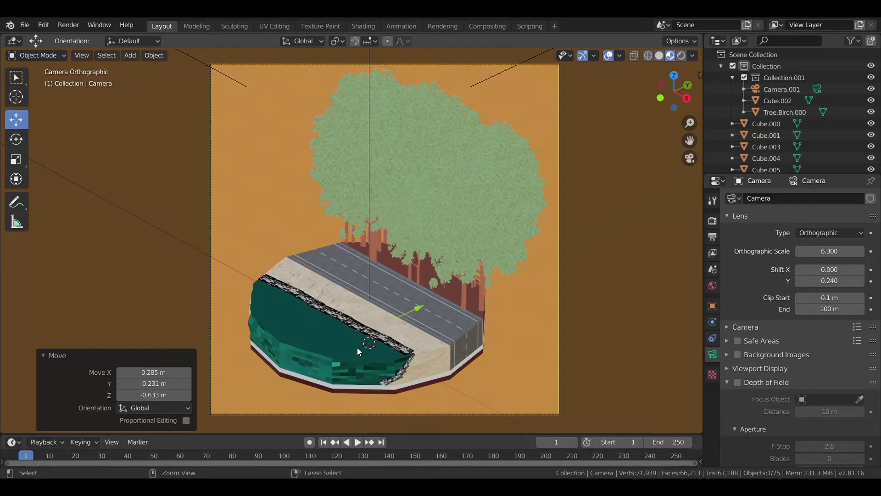
key(ctrl+v)
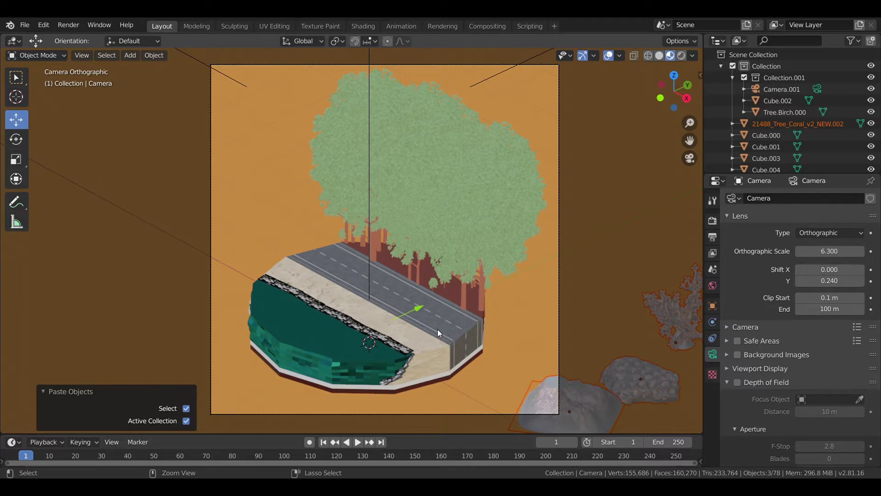
Delete the pasted sand pile
middle_drag(437, 329, 520, 289)
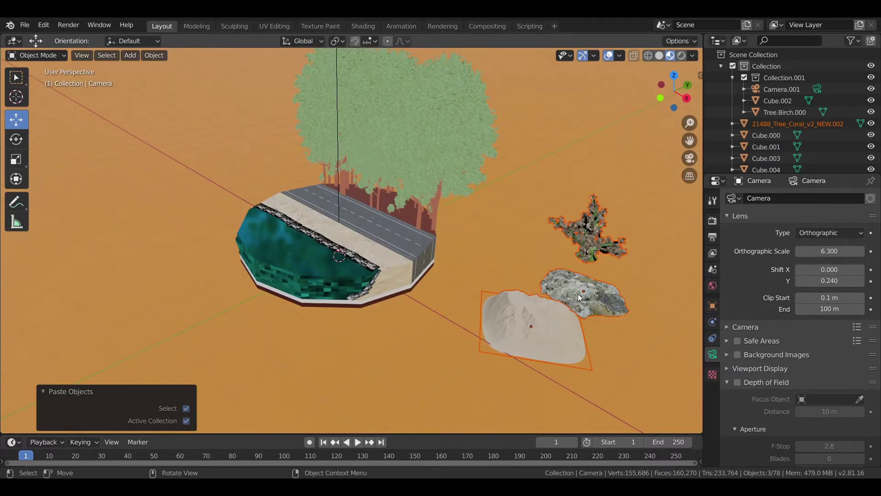
click(548, 347)
key(Delete)
Move the rock and coral tree along Y toward the island and scale them down
click(581, 301)
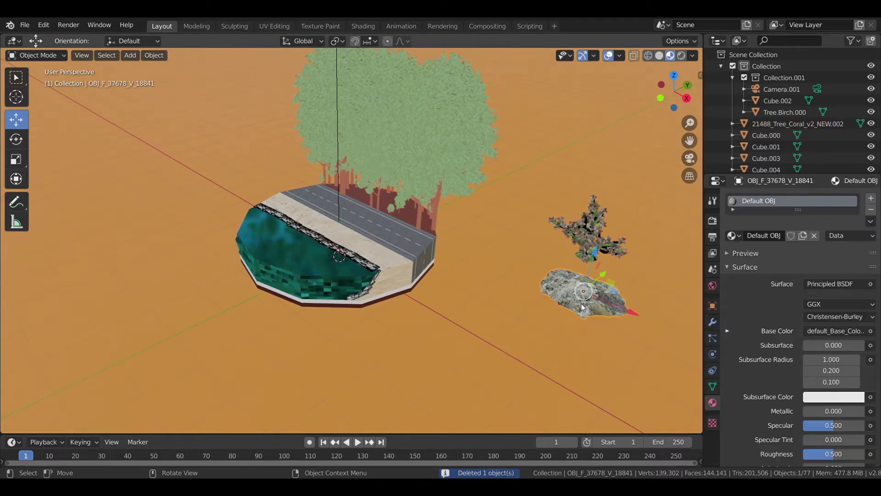
drag(581, 296, 523, 268)
shift+click(599, 253)
key(g)
key(y)
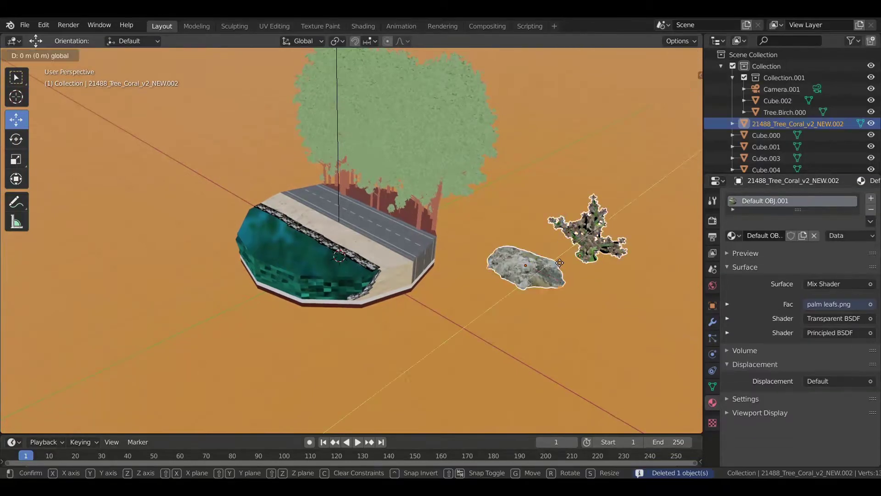
click(421, 327)
key(s)
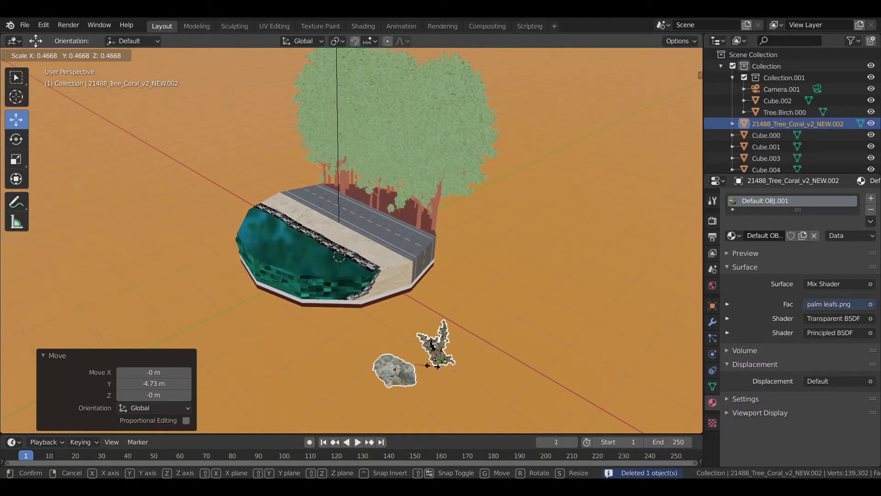
click(393, 375)
Switch to top orthographic view, select the road-and-water cylinder and zoom out
key(KP_5)
key(KP_7)
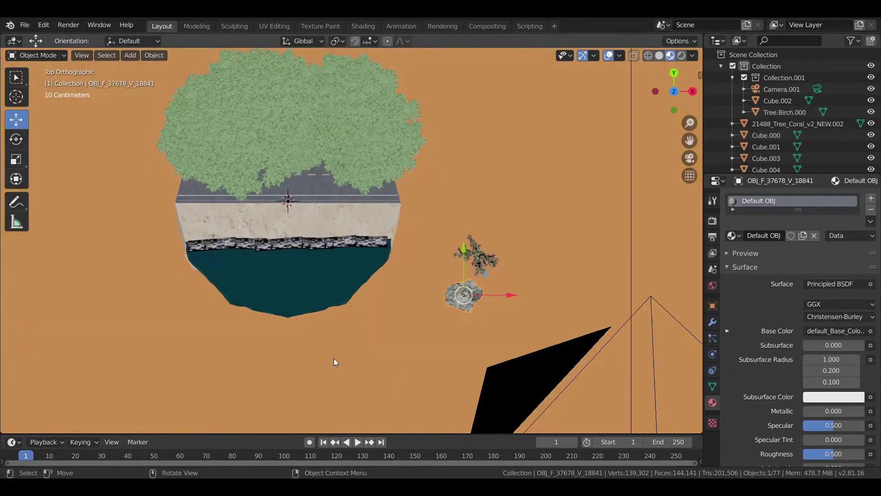
click(314, 300)
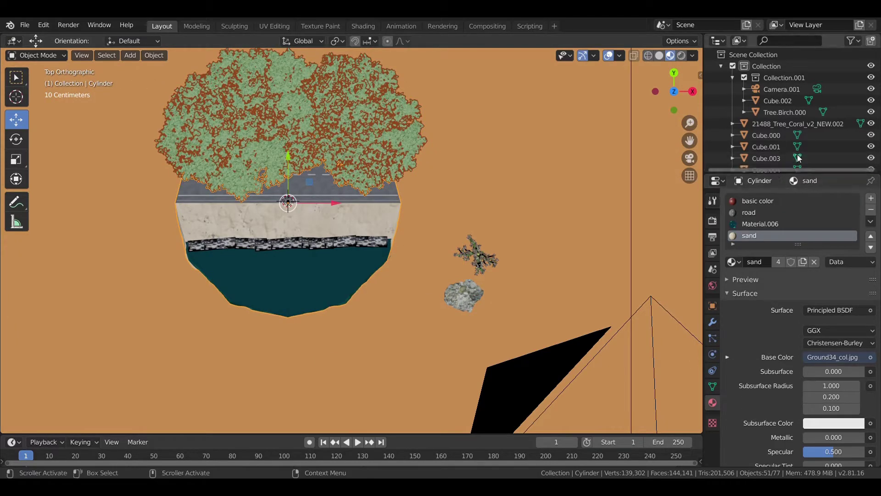
scroll(822, 139, down, 3)
scroll(830, 139, down, 2)
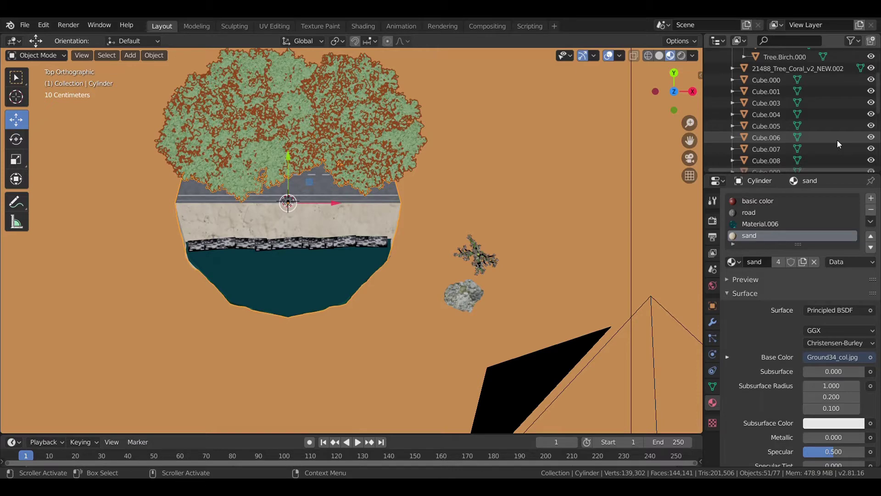
scroll(837, 138, down, 5)
scroll(844, 125, down, 6)
scroll(845, 124, down, 2)
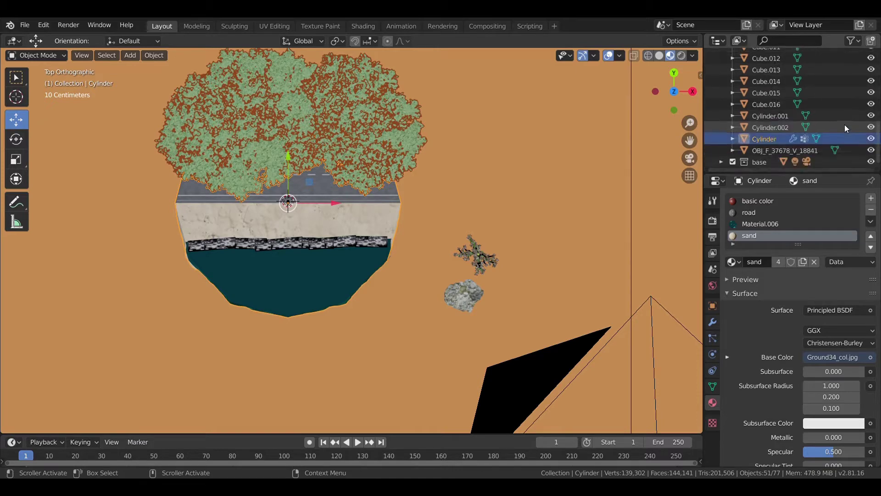
Hide the road-and-water cylinder, then move the rock over the platform and scale it to 0.75
click(869, 136)
scroll(550, 277, up, 4)
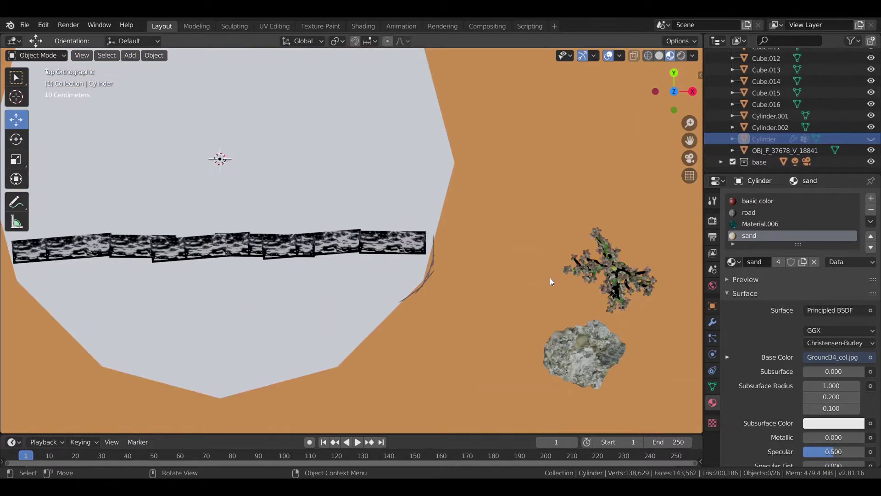
click(593, 337)
key(g)
key(x)
click(321, 332)
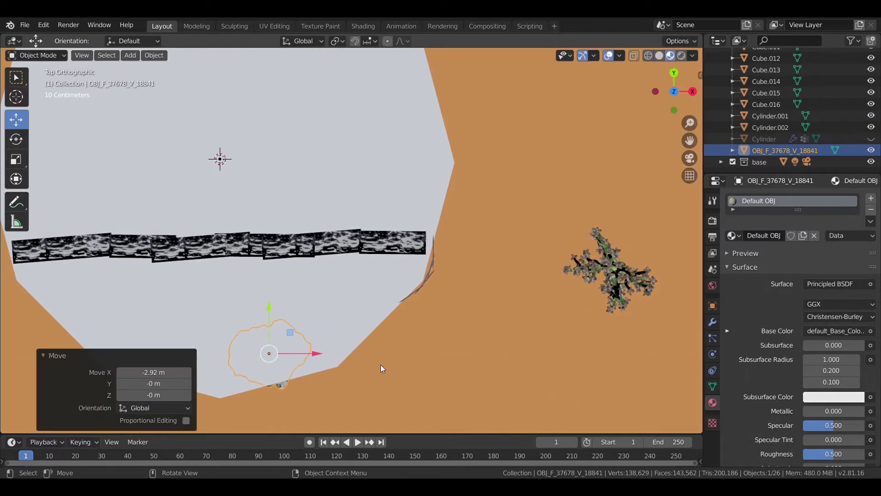
text(s.75)
key(Return)
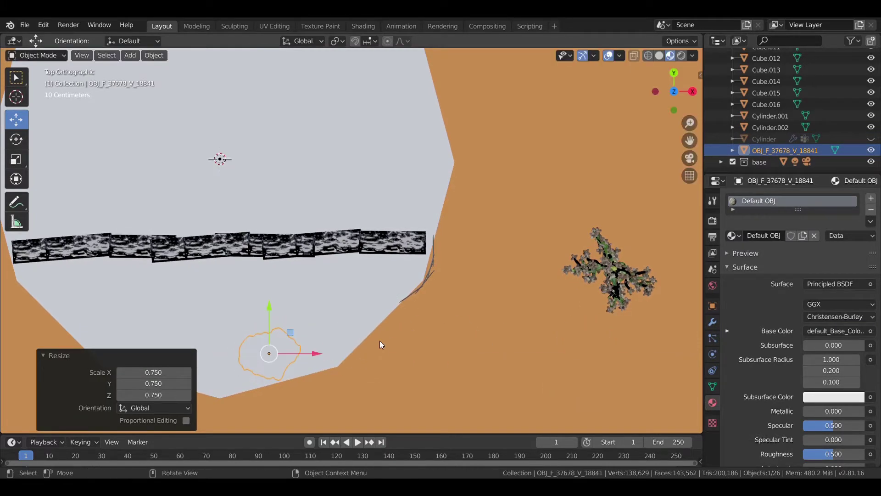
In front view, lower the rock vertically onto the platform surface
key(KP_1)
key(g)
key(z)
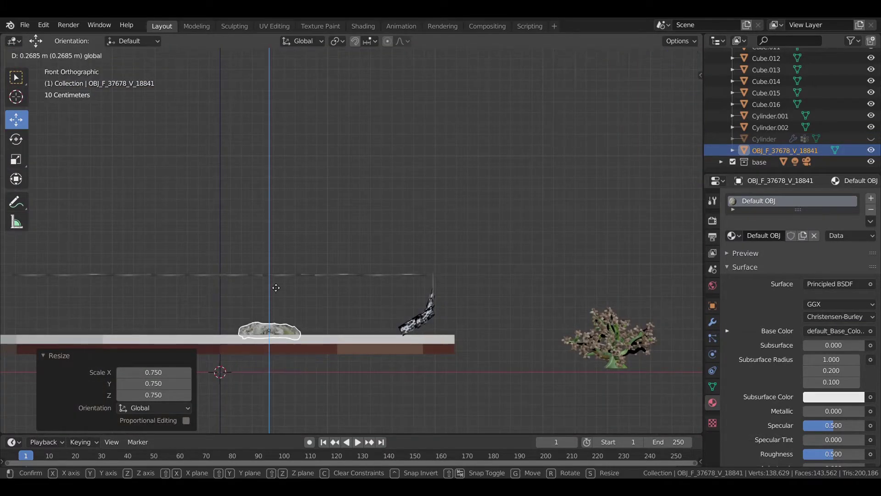
click(275, 289)
Place the coral tree beside the rock, scale it to 0.544 and rest it on the platform
click(618, 348)
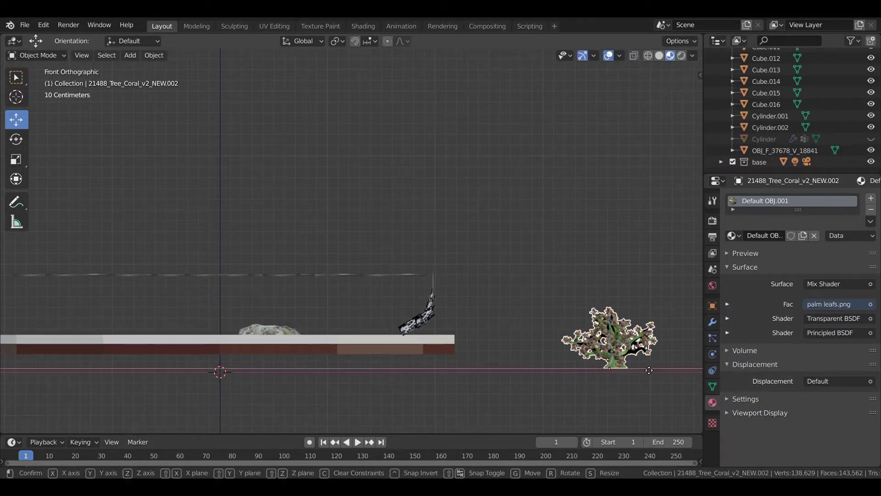
key(g)
key(x)
click(236, 313)
key(g)
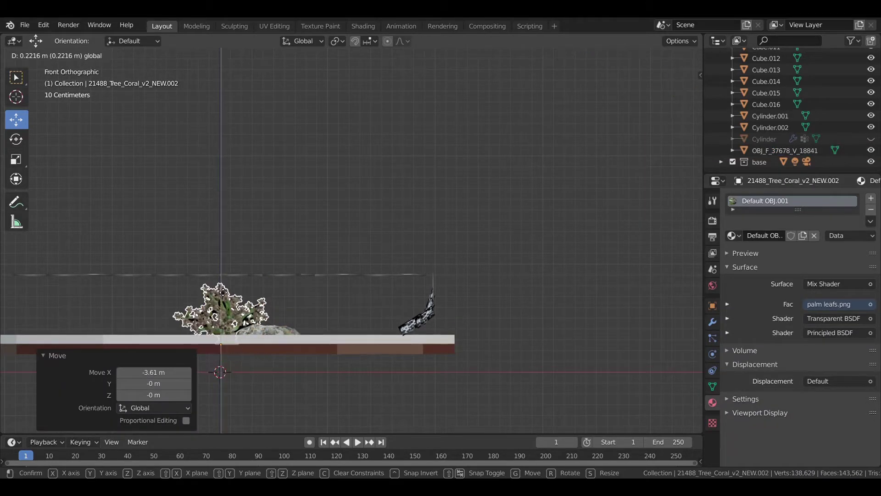
click(223, 308)
key(s)
click(246, 313)
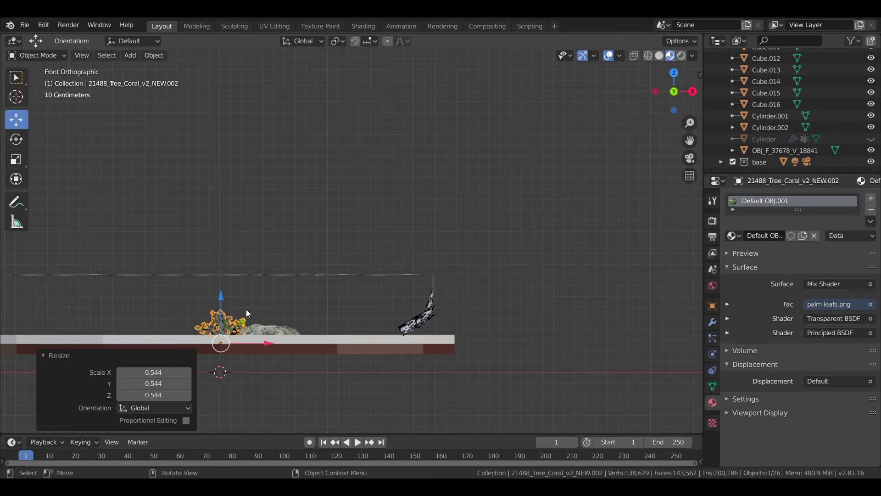
key(g)
key(z)
click(219, 289)
mouse_move(218, 289)
middle_down()
mouse_move(241, 307)
mouse_move(235, 315)
mouse_move(354, 241)
middle_up()
scroll(245, 323, up, 3)
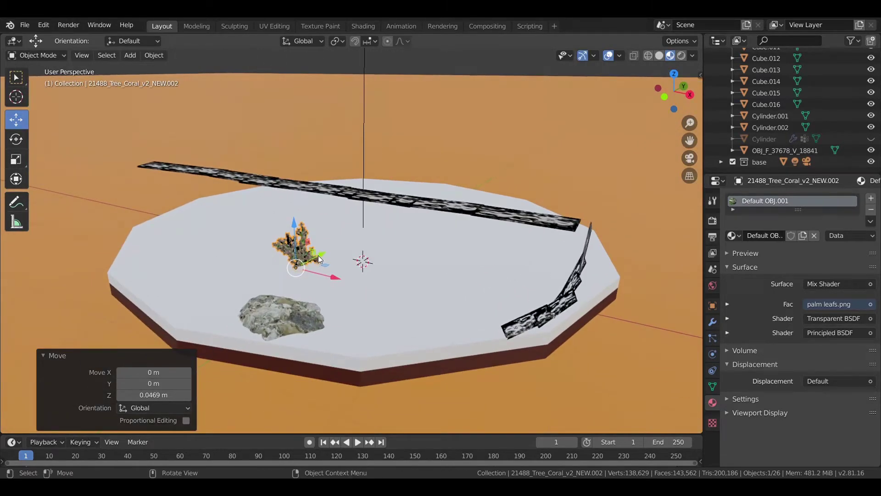
Shift the coral and rock along Y and shrink the rock further
key(g)
key(y)
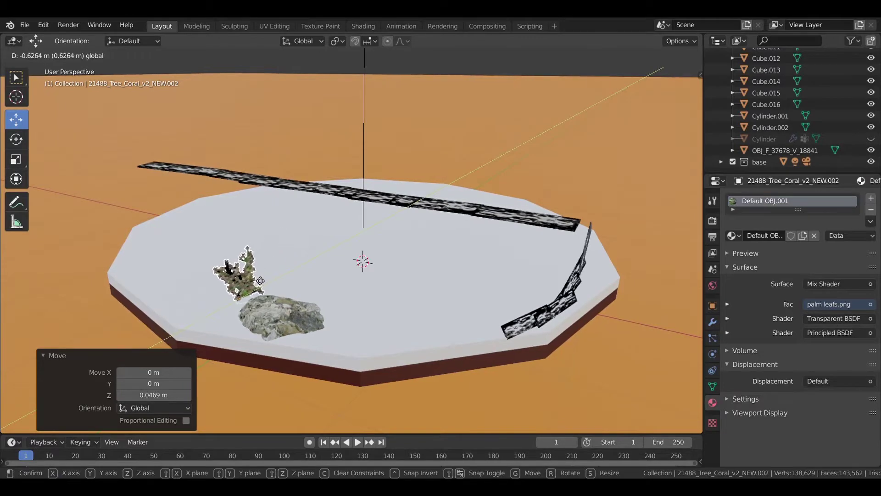
click(286, 330)
key(g)
key(y)
click(312, 297)
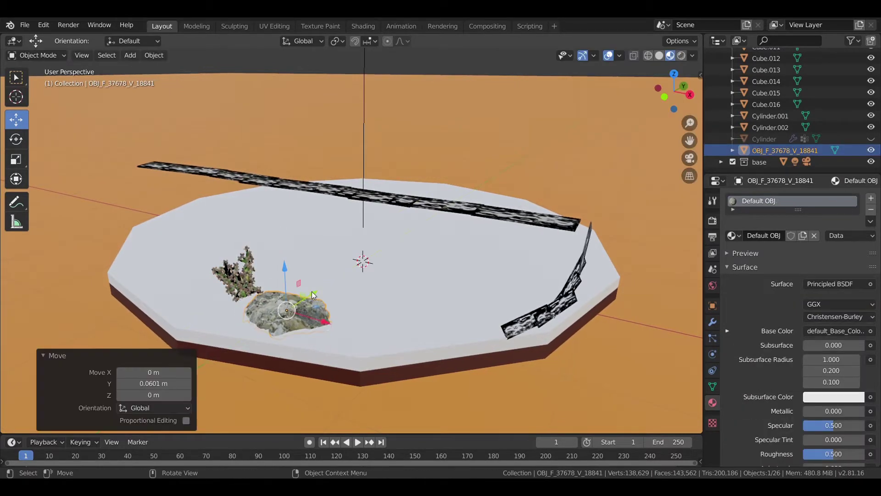
key(s)
click(317, 323)
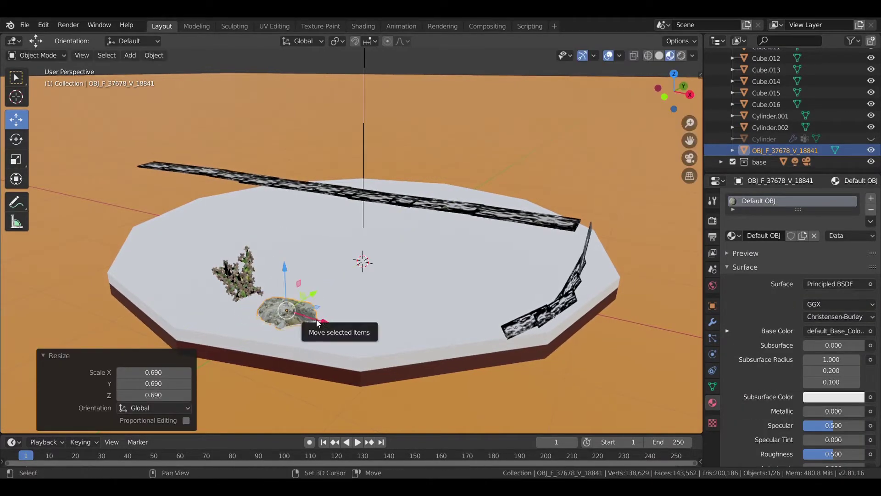
Duplicate the rock beside the first along X, rotate it and scale it to 1.133
key(shift+d)
key(x)
click(388, 330)
key(r)
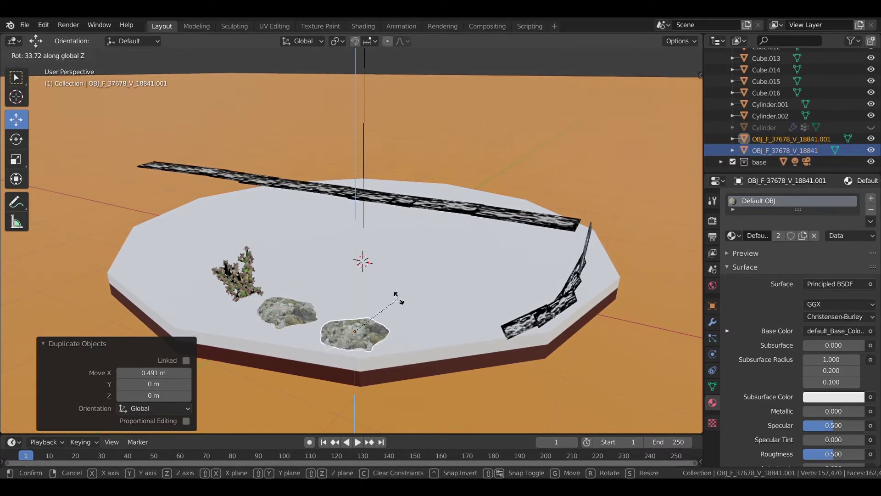
click(401, 296)
key(s)
click(382, 316)
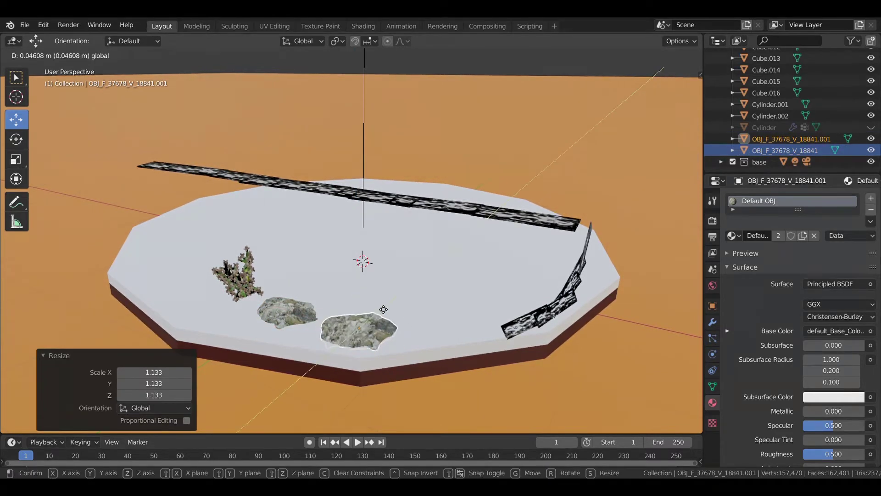
Duplicate the coral beside the right rock, scale it to 0.588 and settle it on the sand
click(270, 284)
key(shift+d)
key(x)
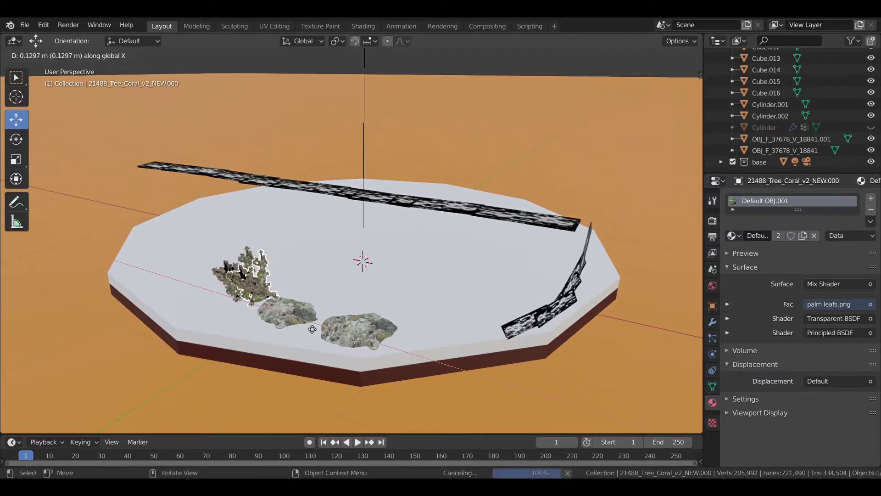
click(454, 356)
key(s)
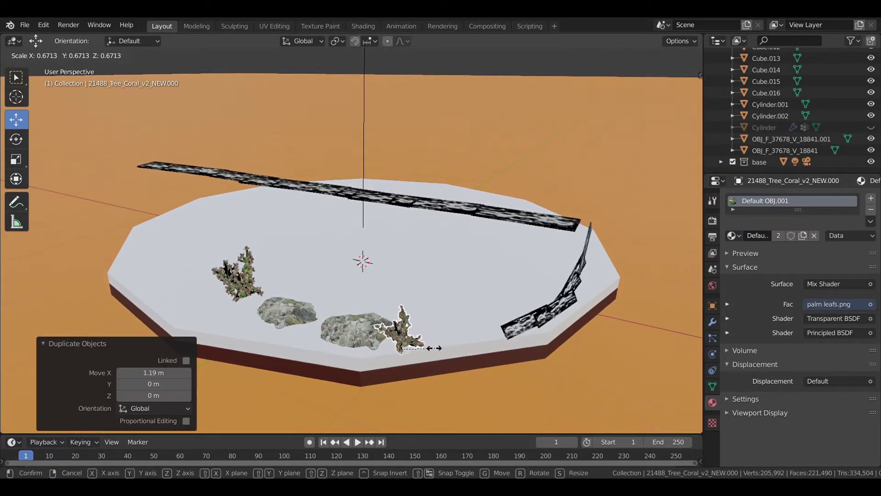
click(402, 317)
key(g)
key(z)
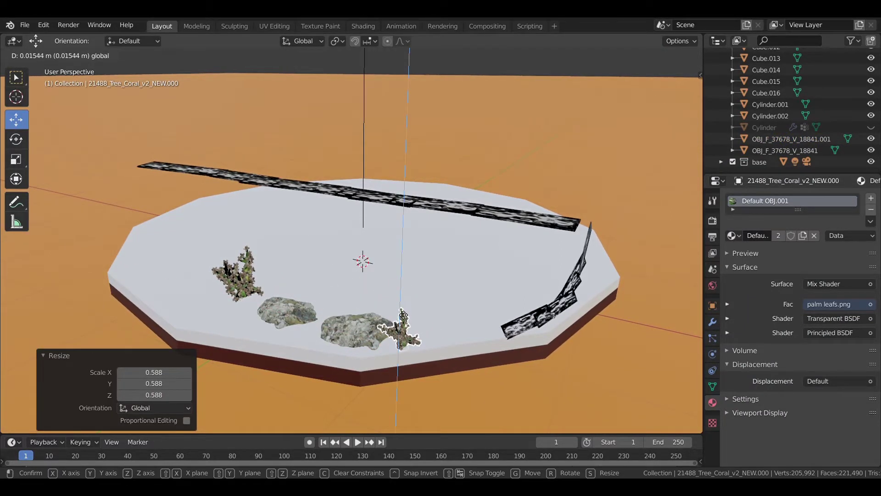
click(466, 364)
Add another coral copy at the left edge, rotated, scaled to 1.294 and shifted along Y
key(shift+d)
key(x)
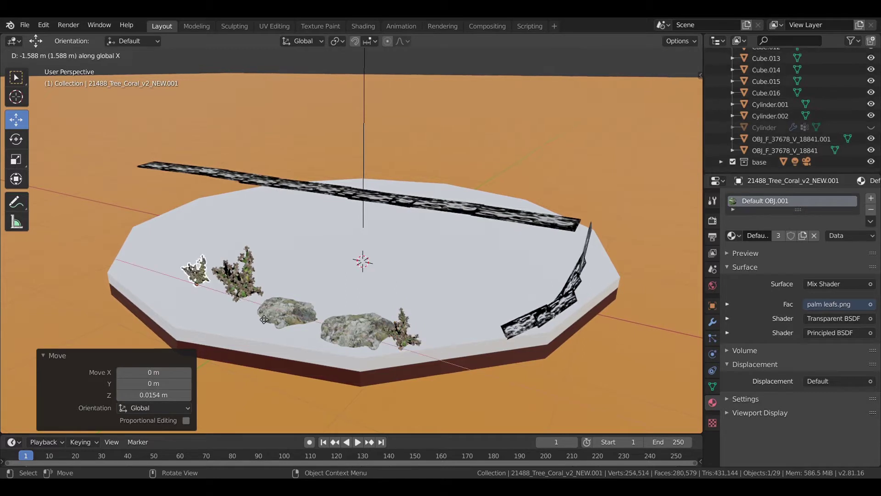
click(233, 310)
key(s)
key(r)
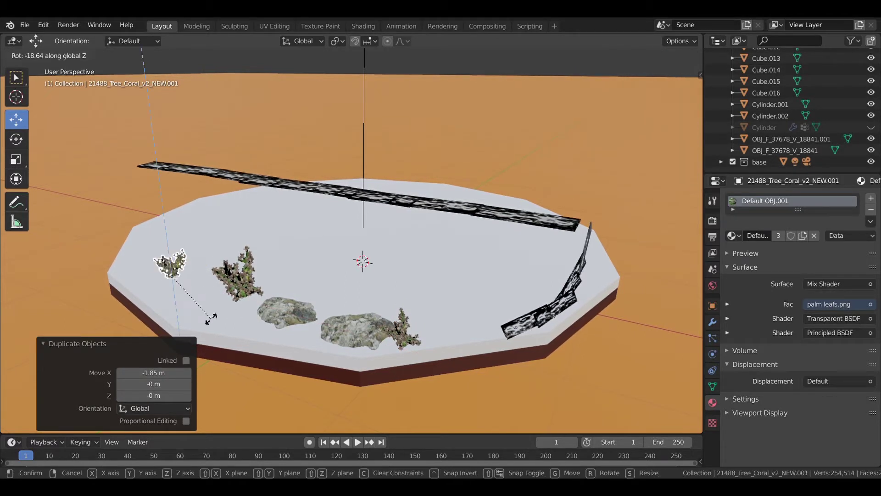
click(205, 323)
key(s)
click(216, 334)
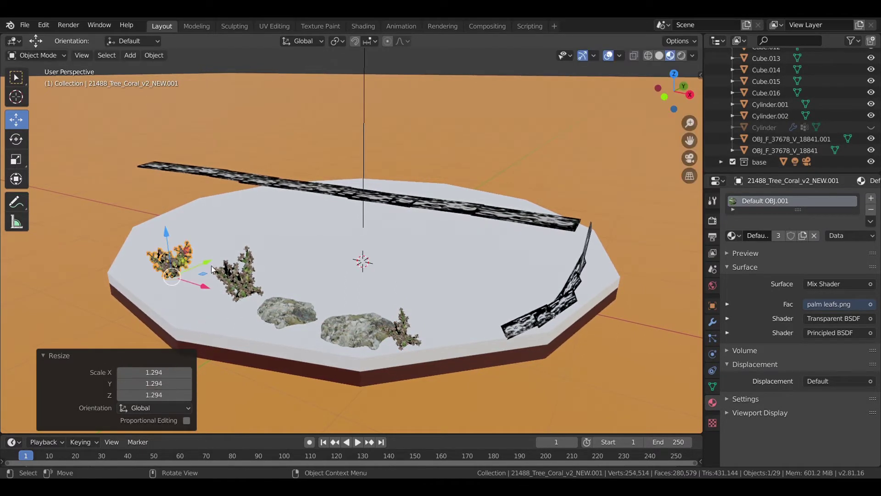
key(g)
key(y)
click(201, 274)
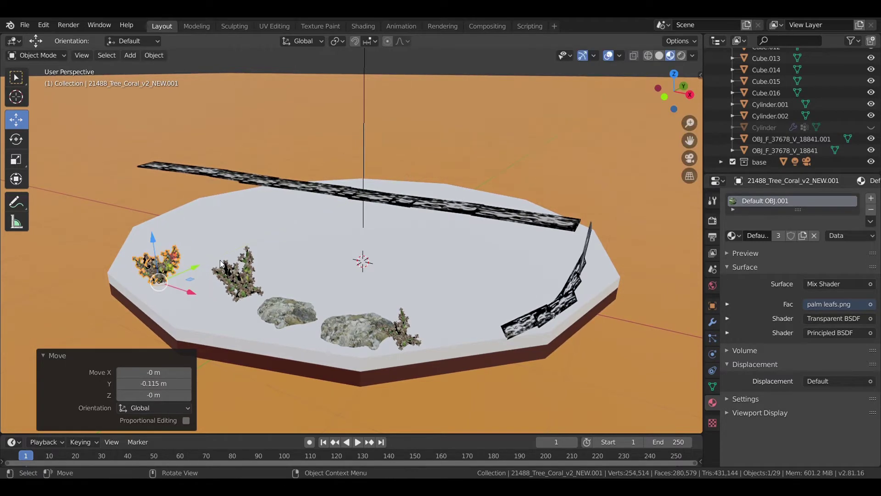
Check side and top views and place another coral copy beside the selected one
key(KP_3)
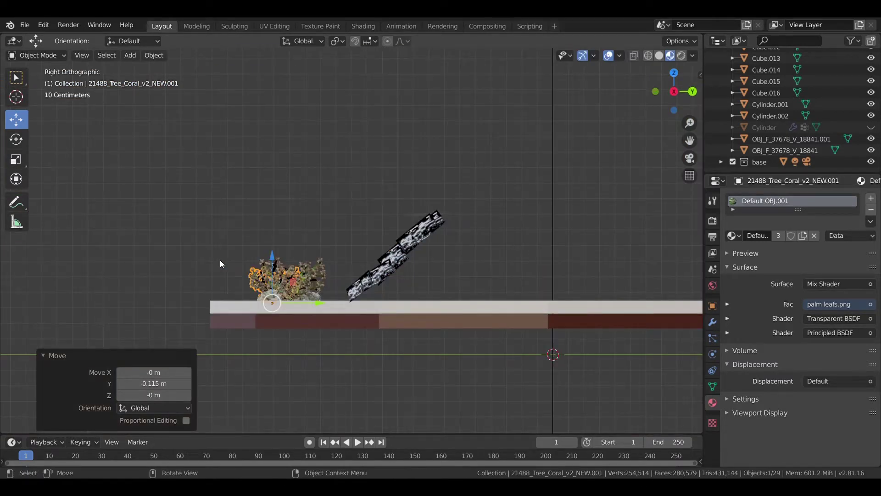
key(KP_7)
shift+middle_drag(372, 265, 395, 257)
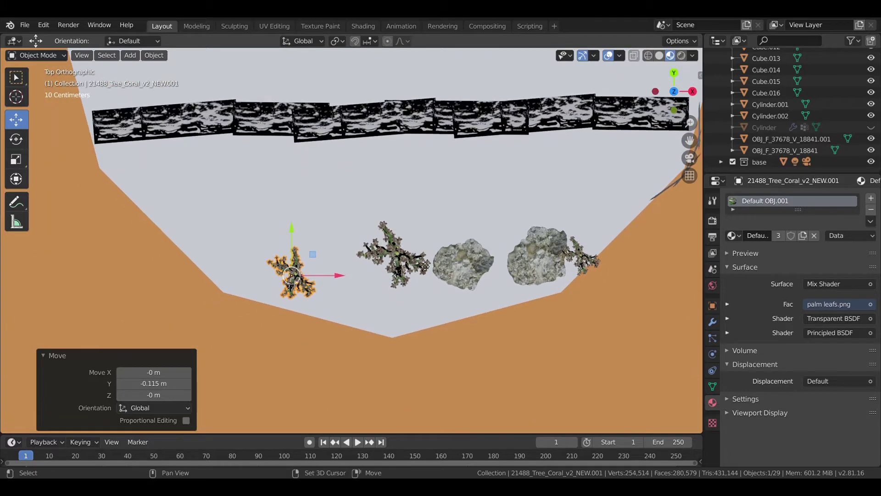
key(shift+d)
click(462, 277)
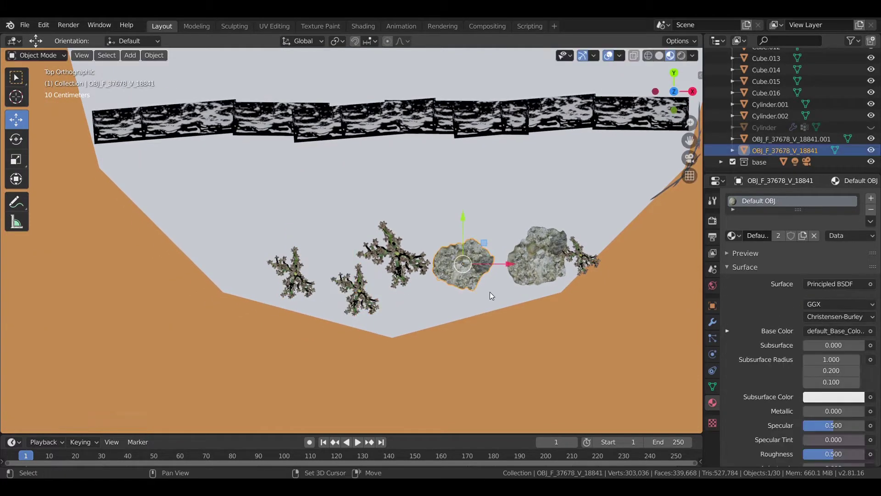
Add a smaller rock copy rotated -65.1° among the left corals near the beach edge
key(shift+d)
click(358, 287)
key(r)
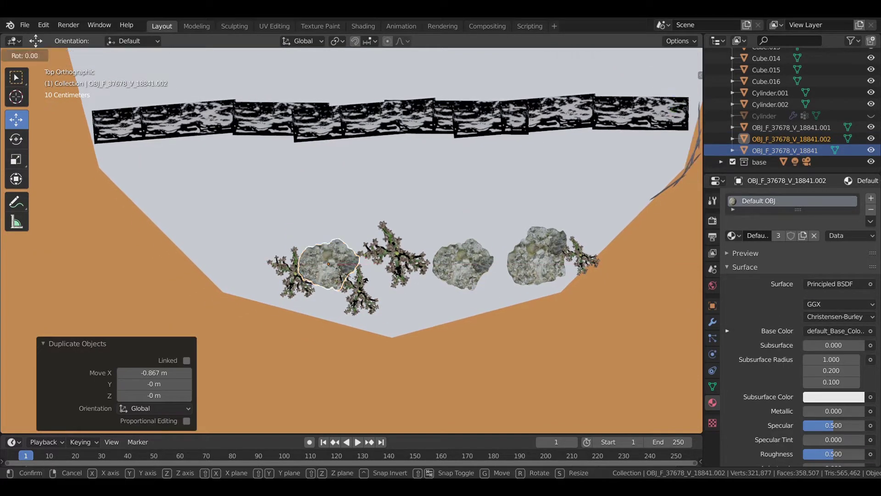
click(322, 343)
key(s)
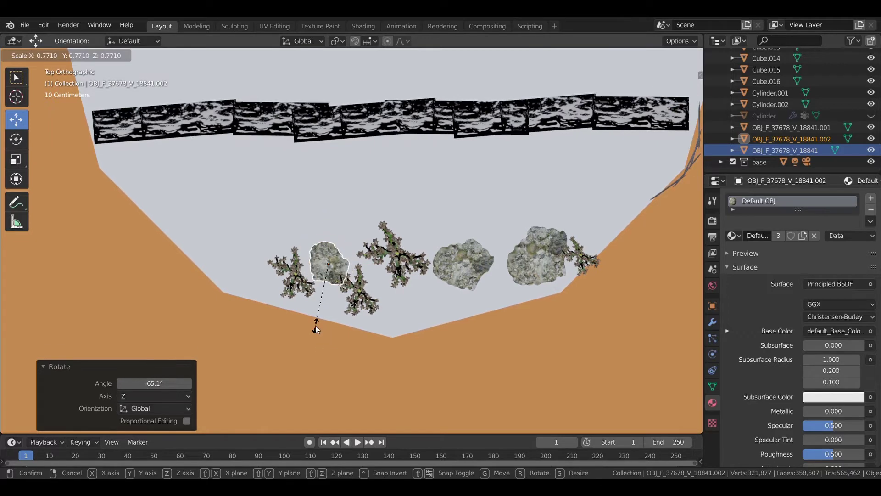
click(327, 339)
drag(329, 217, 329, 238)
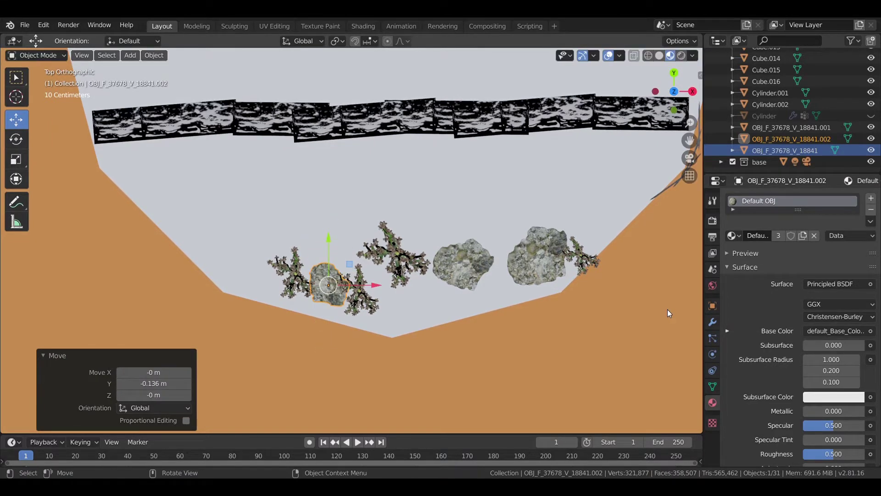
Copy the right coral above the right rock, turn the original -94.6°, and unhide the water cylinder
click(586, 256)
key(shift+d)
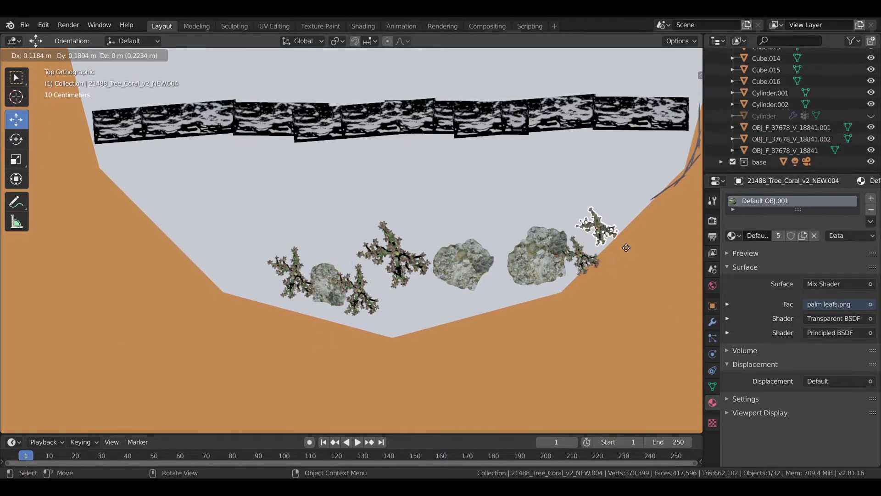
click(623, 251)
click(588, 260)
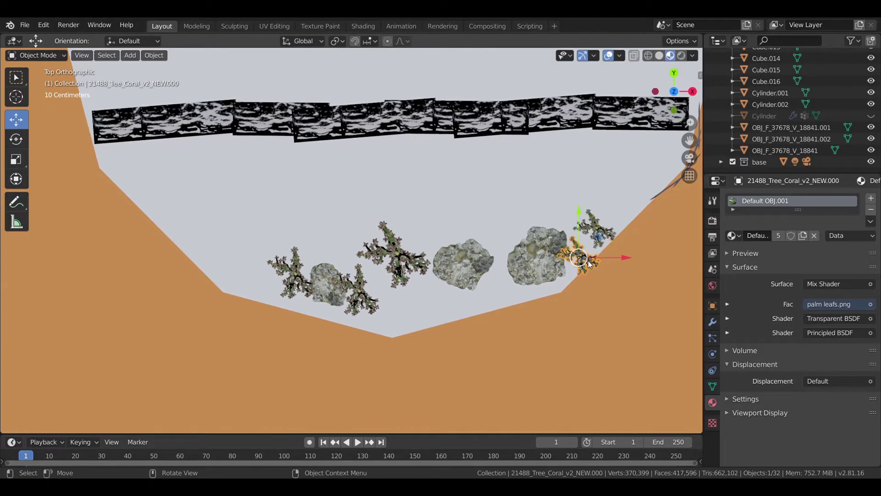
key(r)
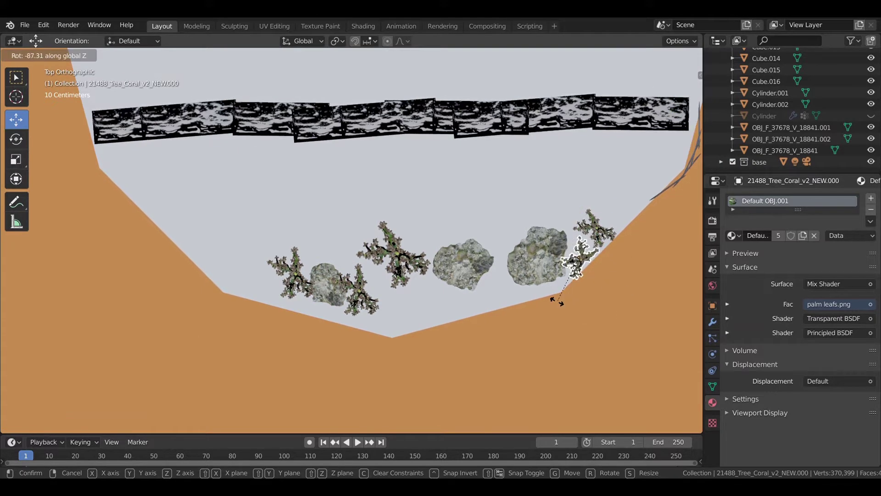
click(553, 296)
key(g)
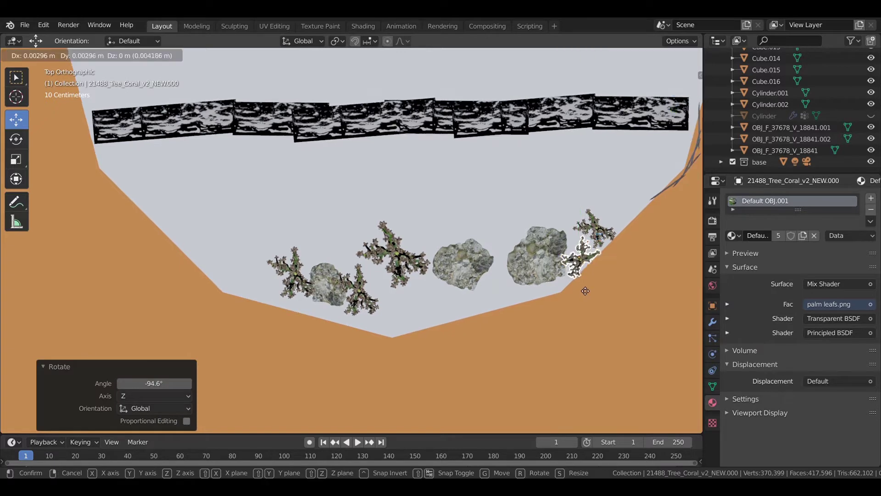
click(584, 290)
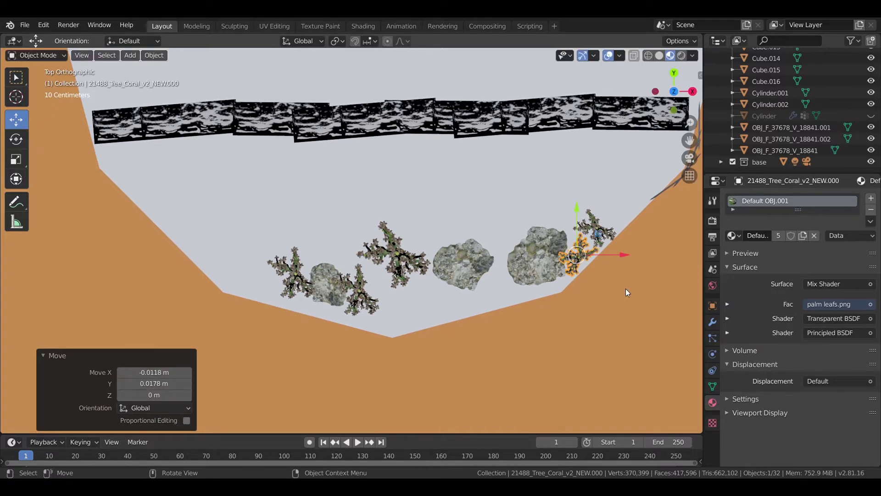
click(870, 116)
Look through the camera with Rendered viewport shading
key(KP_0)
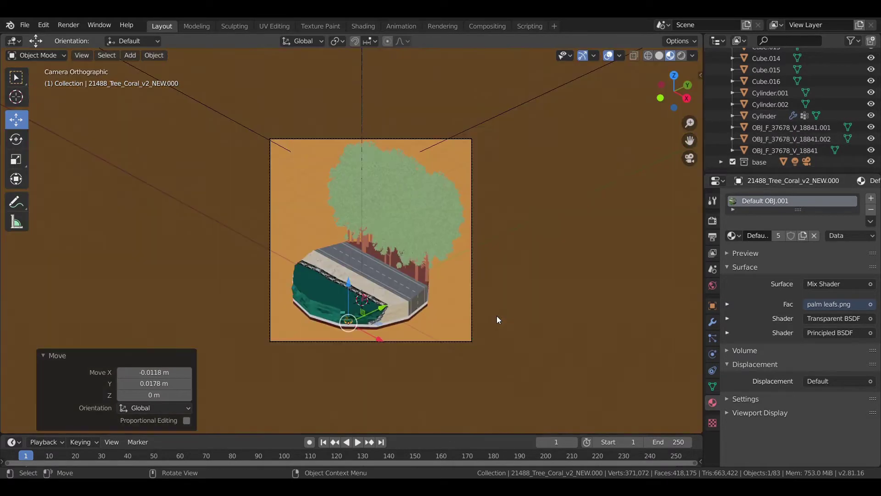
key(z)
click(485, 229)
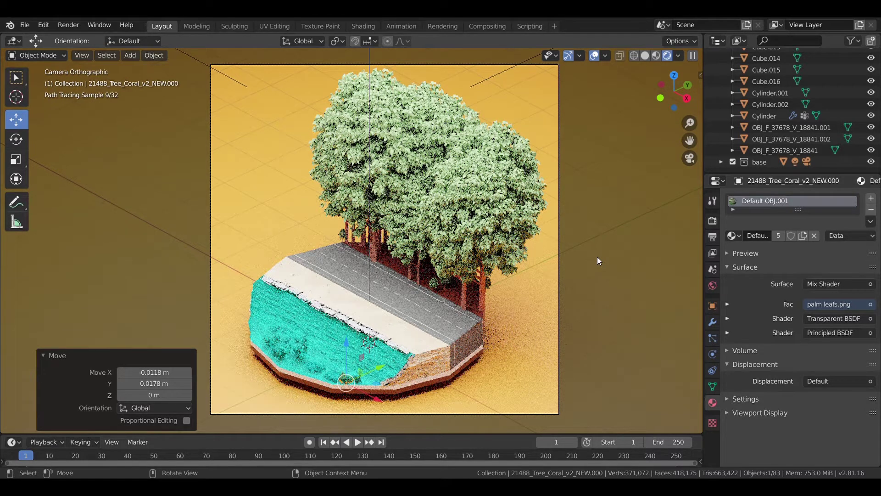
Select Cube.015 and nudge it about -0.0379 m along X
click(290, 309)
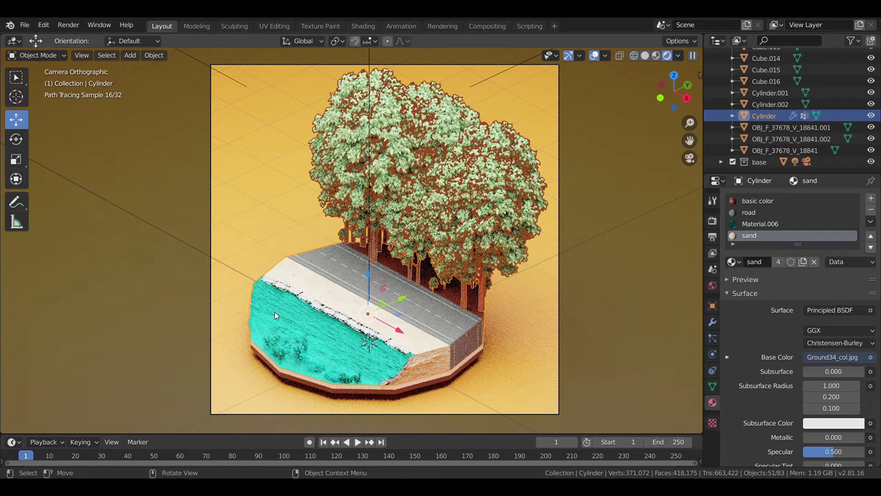
click(528, 287)
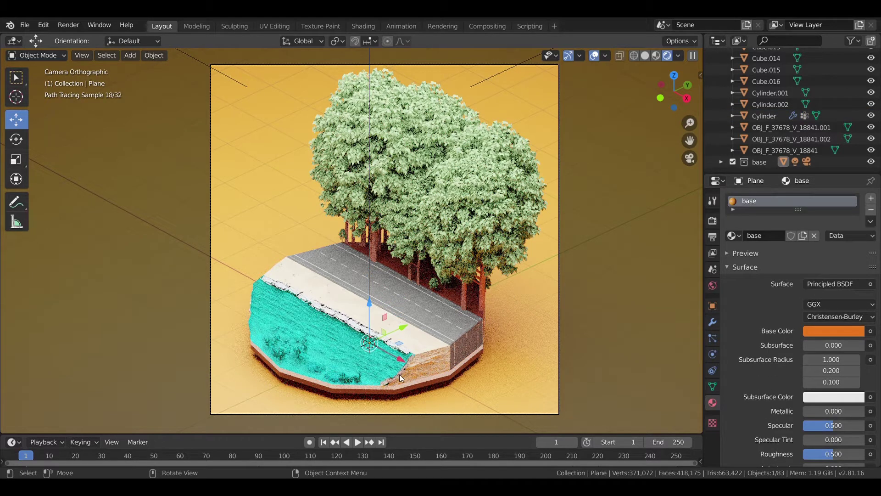
click(384, 384)
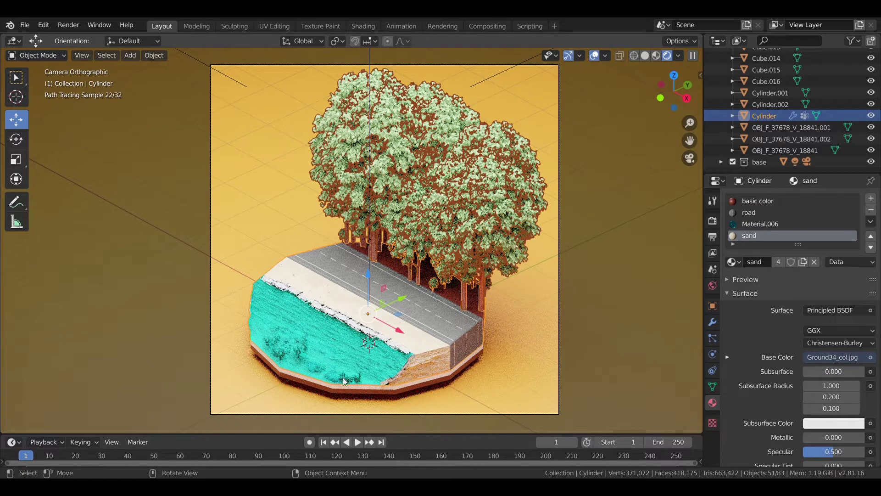
click(391, 384)
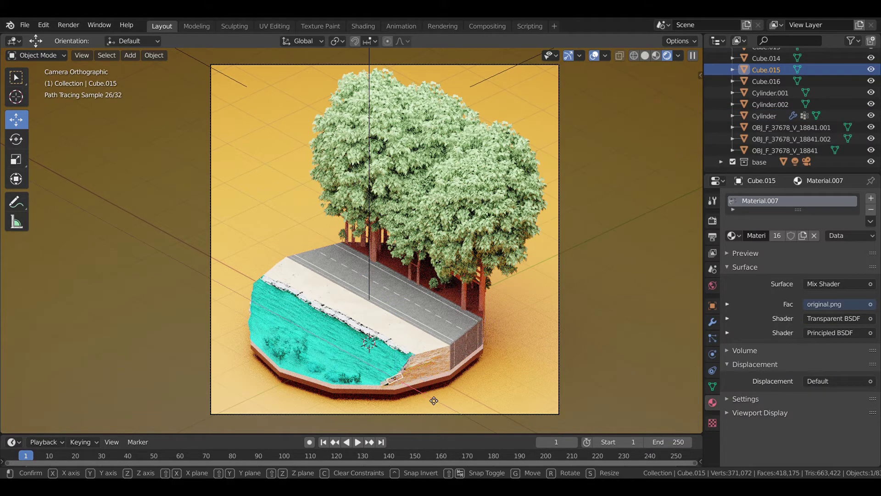
drag(430, 396, 436, 404)
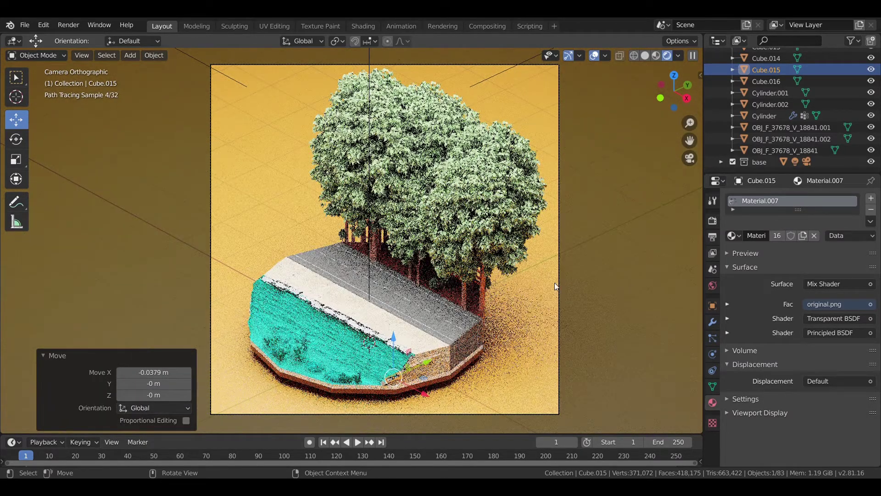
Switch to Material Preview shading and zoom in on the shoreline corner strip
key(z)
click(569, 339)
scroll(460, 302, up, 3)
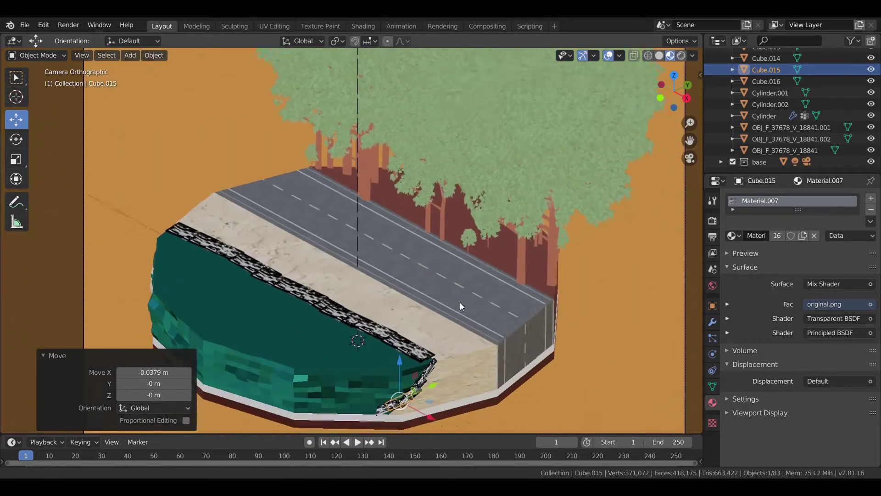
scroll(460, 302, up, 2)
mouse_move(420, 315)
middle_down()
mouse_move(414, 335)
mouse_move(381, 285)
middle_up()
scroll(381, 286, up, 5)
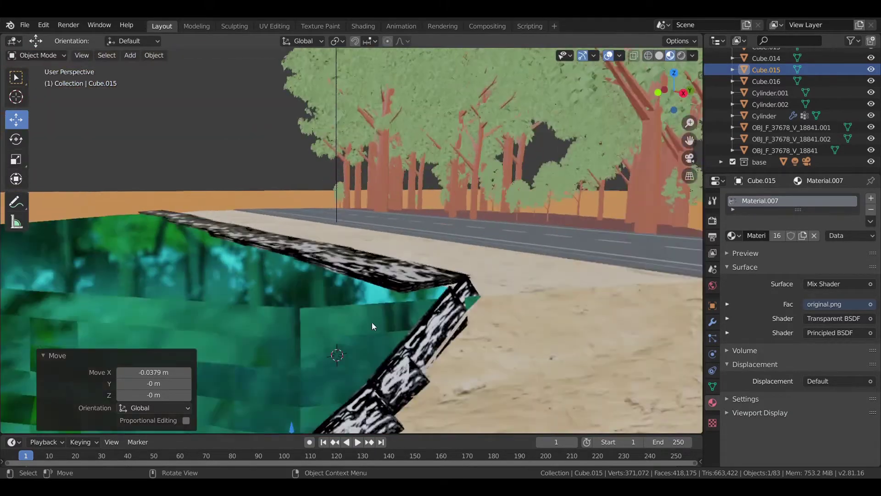
scroll(371, 322, up, 3)
scroll(377, 261, up, 2)
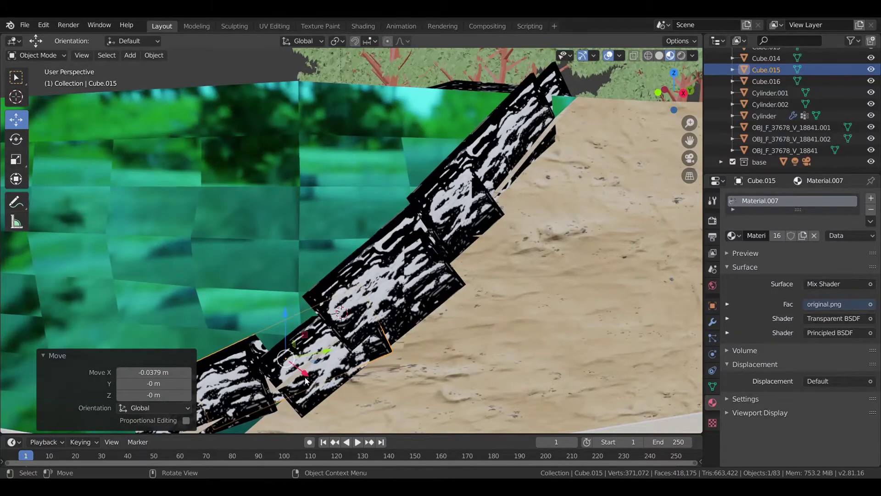
Slide Cube.015 along X, rotate it 7.46° and reposition it along the shore
drag(306, 380, 356, 398)
key(r)
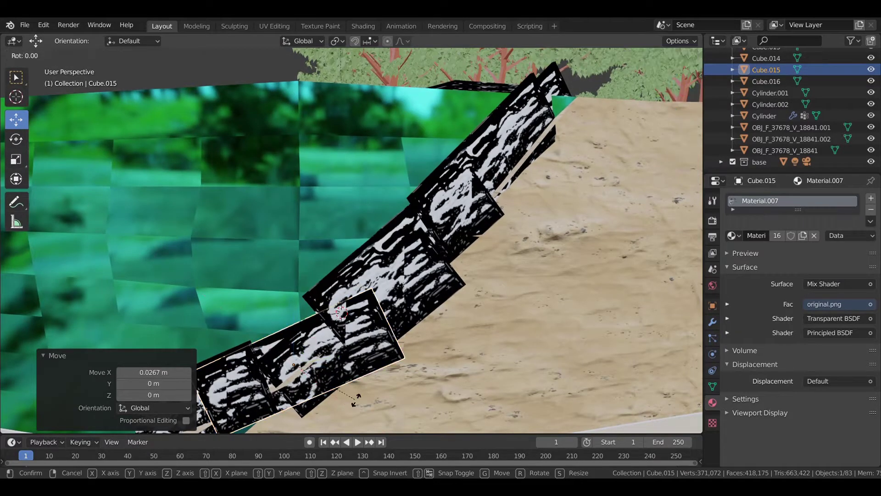
click(365, 394)
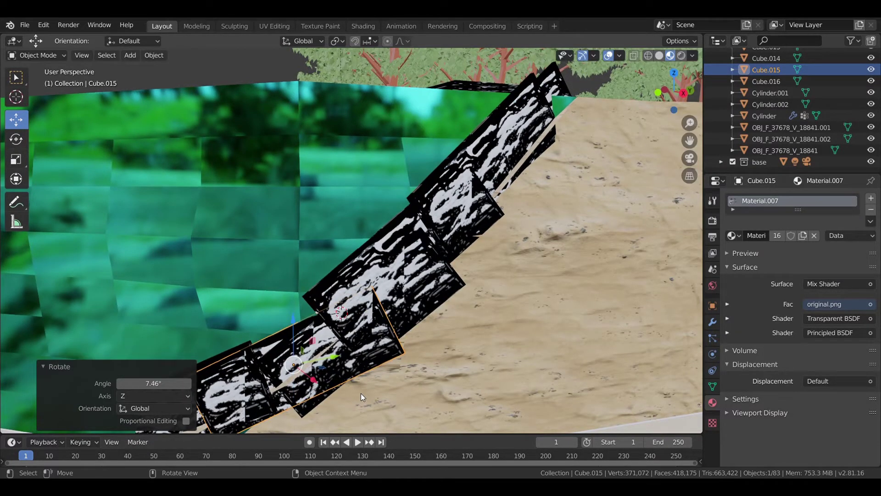
key(g)
click(352, 382)
In Top Orthographic view, rotate Cube.015 a further 11.6° and drop it along the shore edge
scroll(352, 382, down, 5)
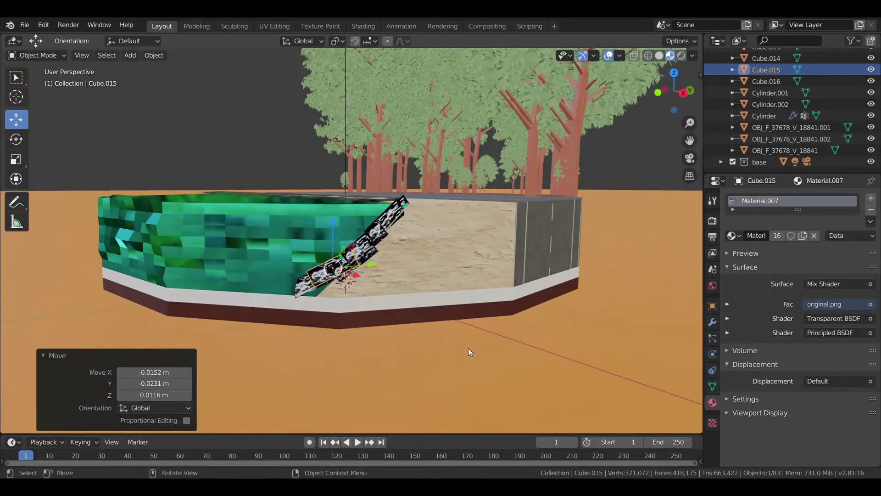
mouse_move(468, 352)
middle_down()
mouse_move(549, 377)
mouse_move(417, 230)
mouse_move(409, 179)
middle_up()
scroll(551, 379, up, 2)
scroll(553, 379, up, 3)
key(KP_7)
scroll(519, 348, up, 3)
key(r)
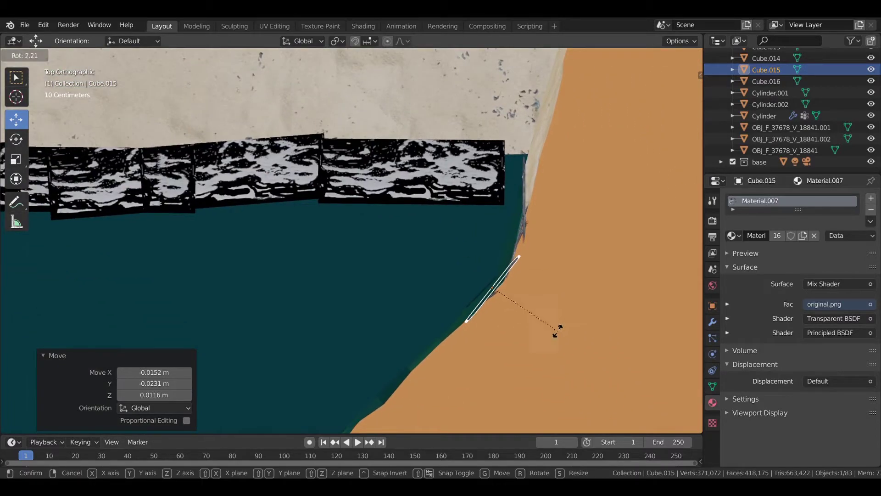
click(551, 333)
key(g)
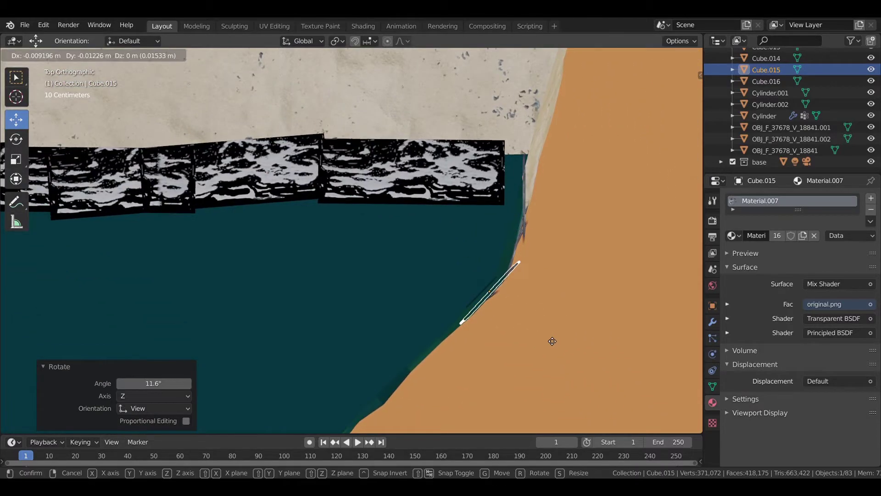
click(544, 337)
Shift Cube.015 0.00297 m along X and return to the camera view
mouse_move(544, 337)
middle_down()
mouse_move(523, 346)
mouse_move(511, 278)
middle_up()
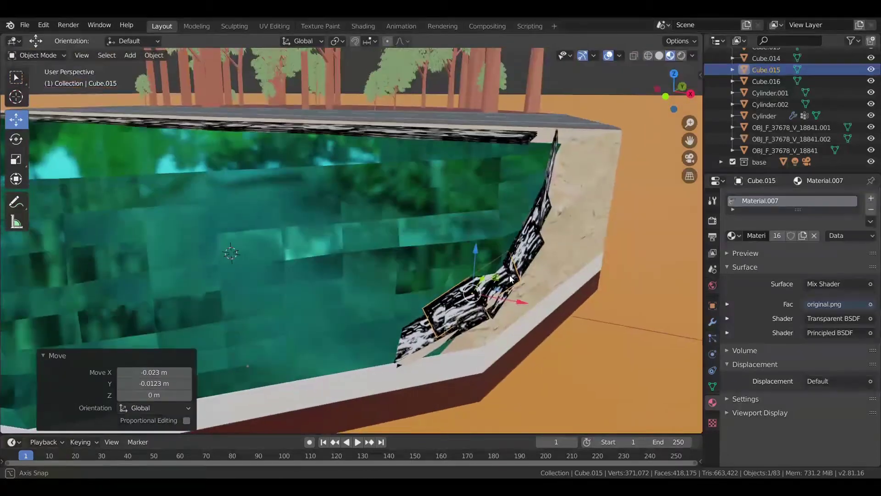
key(g)
key(x)
click(516, 305)
scroll(516, 305, down, 3)
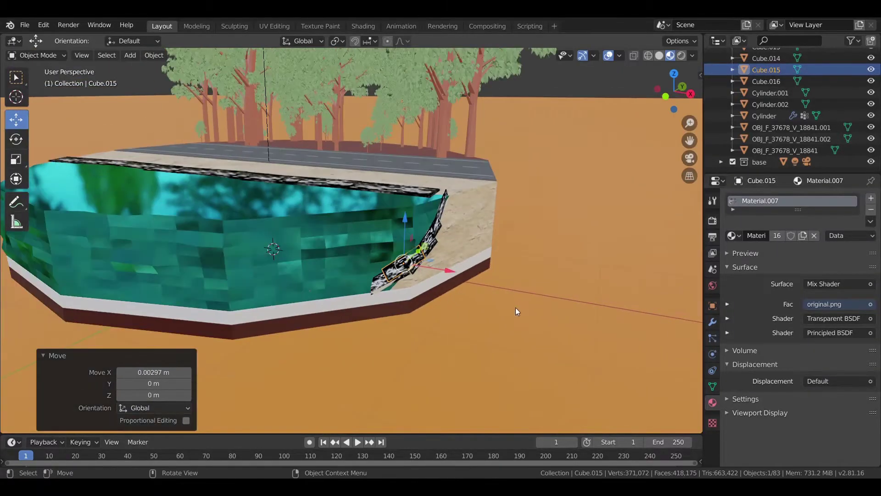
scroll(516, 307, down, 5)
middle_drag(361, 314, 285, 317)
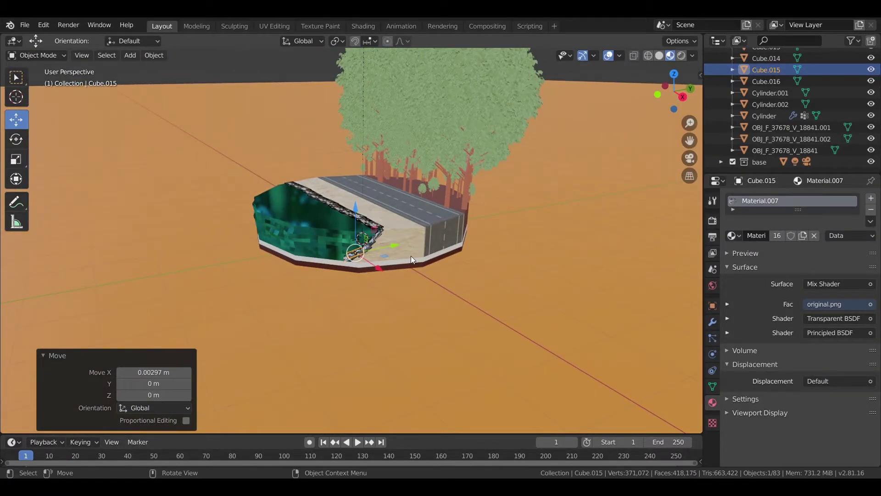
key(KP_0)
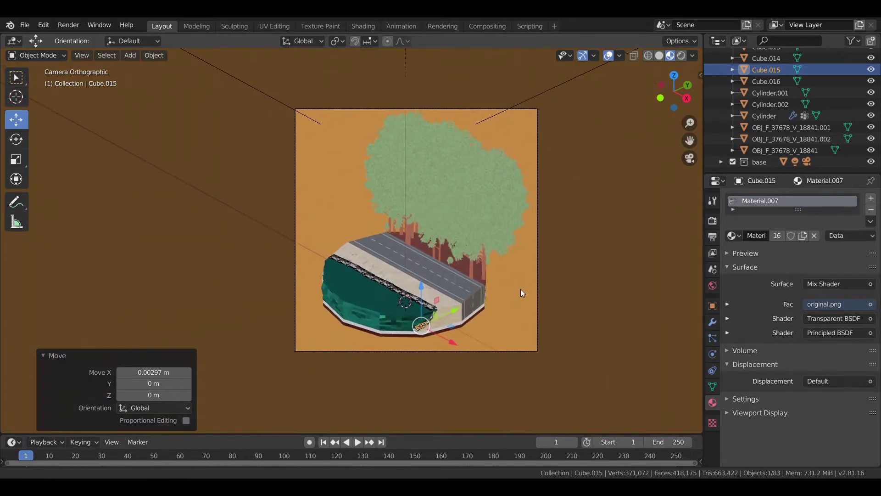
In Rendered shading, set the camera's orthographic scale to 6.5 and nudge it slightly in X and Y
key(z)
click(527, 213)
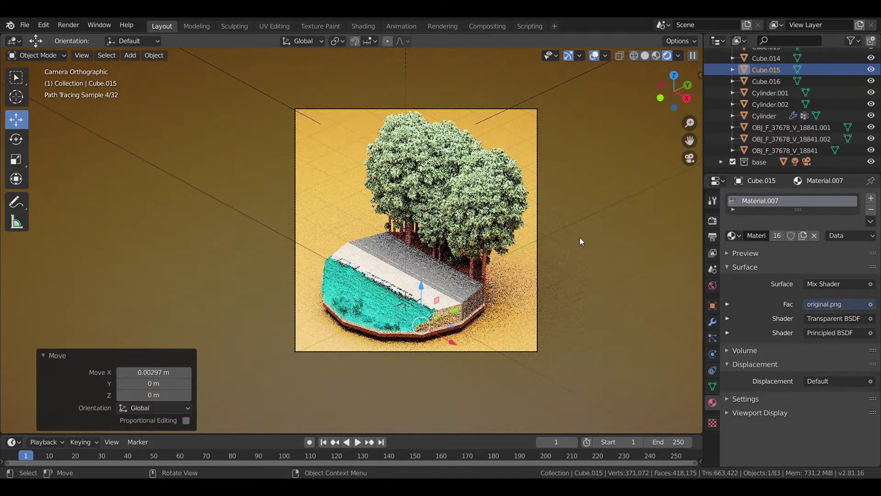
click(537, 272)
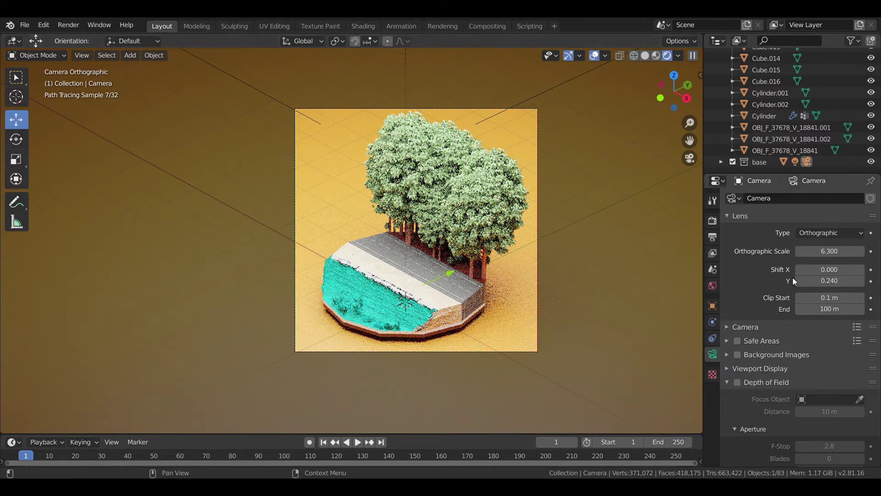
click(836, 252)
text(6.5)
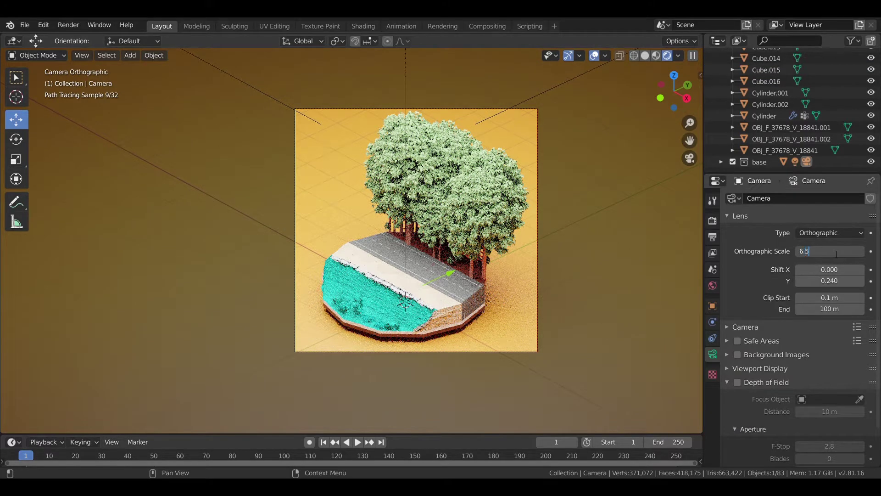
key(Return)
key(g)
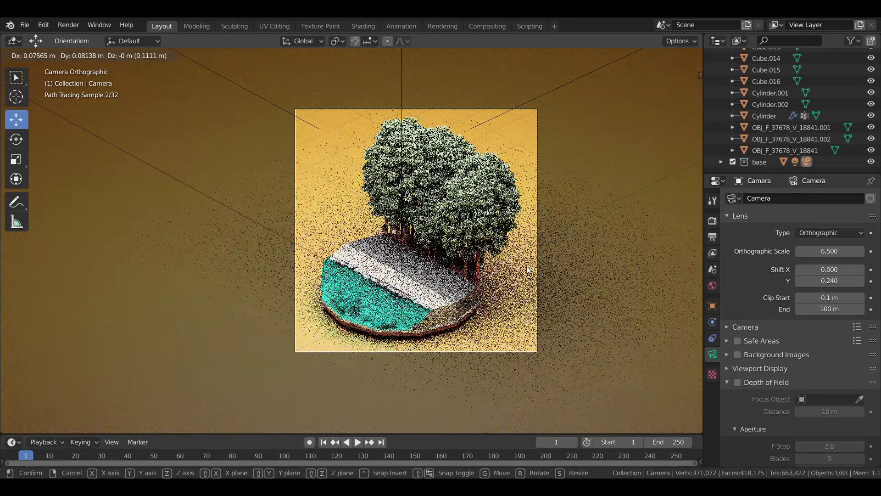
click(527, 270)
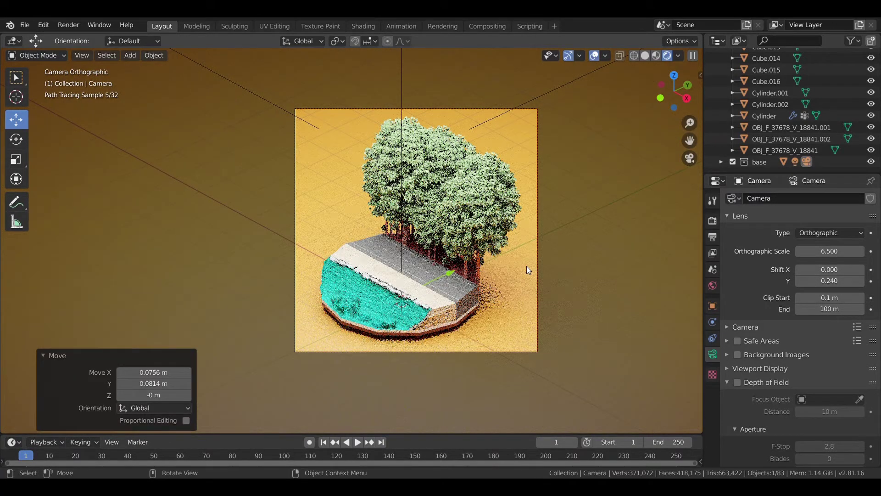
Switch the viewport back to Material Preview and select the island's sand-and-road body
key(z)
click(539, 200)
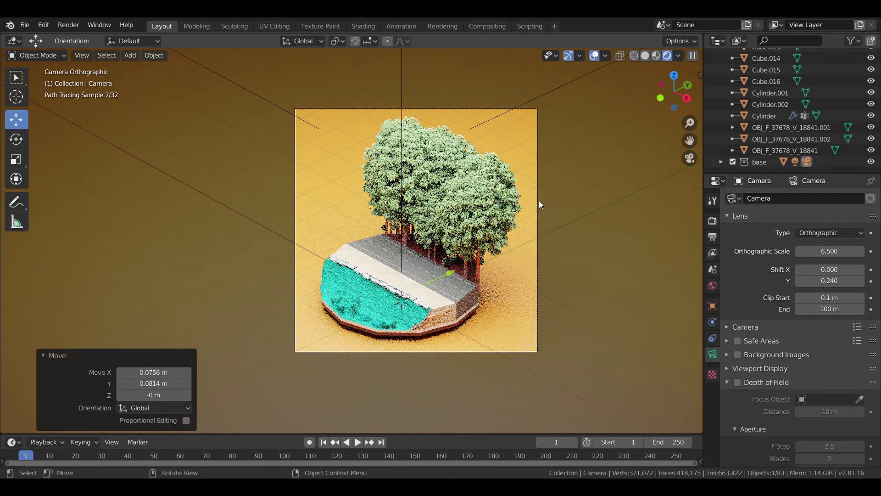
key(z)
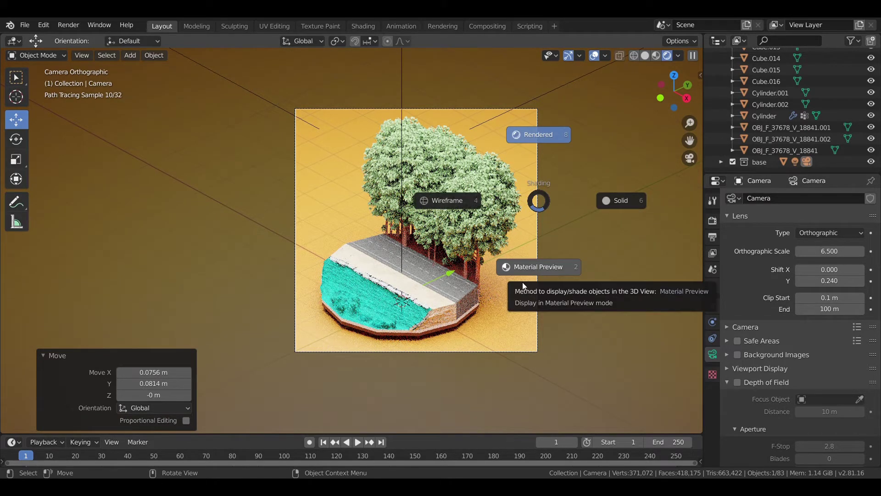
click(522, 282)
click(359, 299)
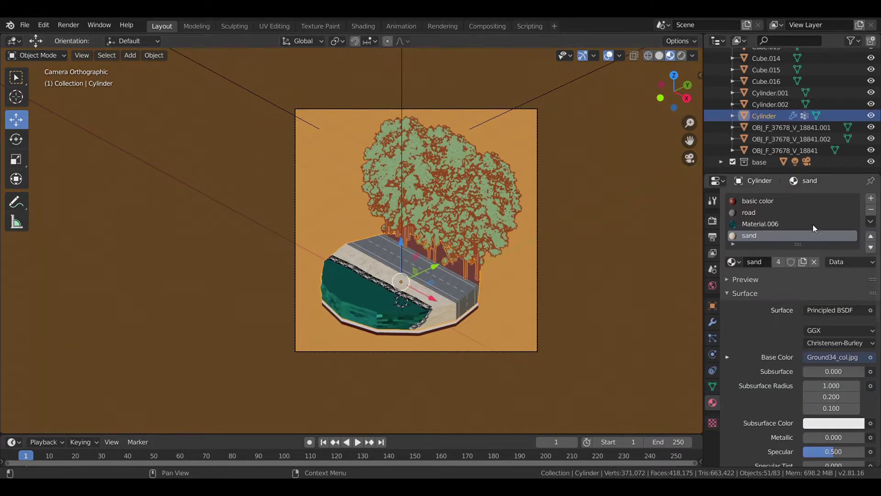
Hide the island body and add a seabed rock copy turned -66.1° and scaled about 1.365
key(h)
scroll(434, 367, up, 3)
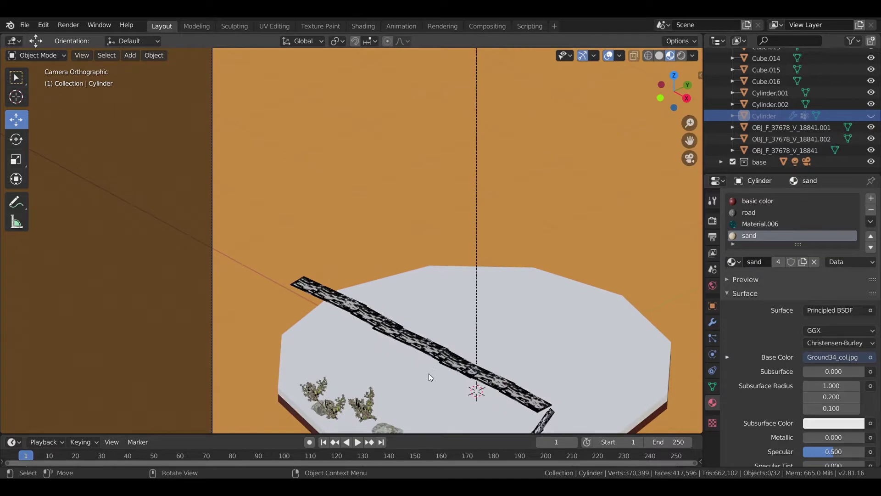
mouse_move(428, 373)
middle_down()
mouse_move(421, 339)
mouse_move(265, 340)
mouse_move(475, 363)
mouse_move(526, 399)
mouse_move(448, 378)
mouse_move(527, 287)
middle_up()
click(475, 276)
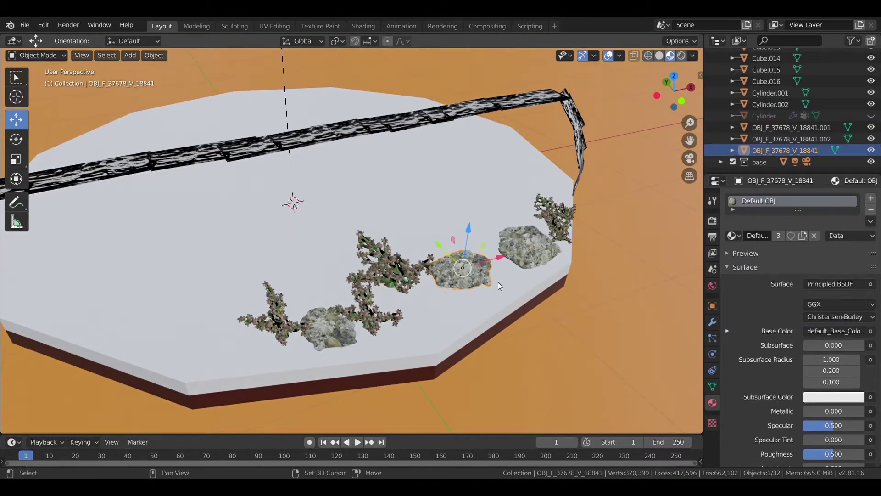
key(g)
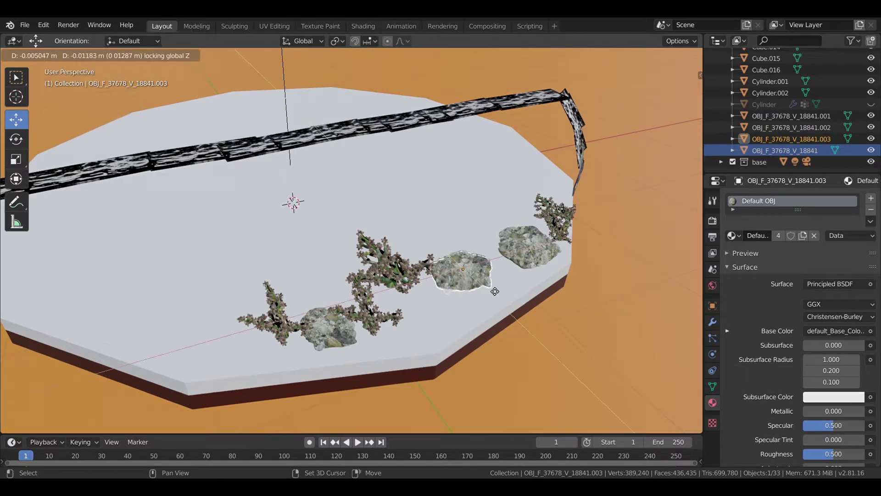
click(238, 347)
key(r)
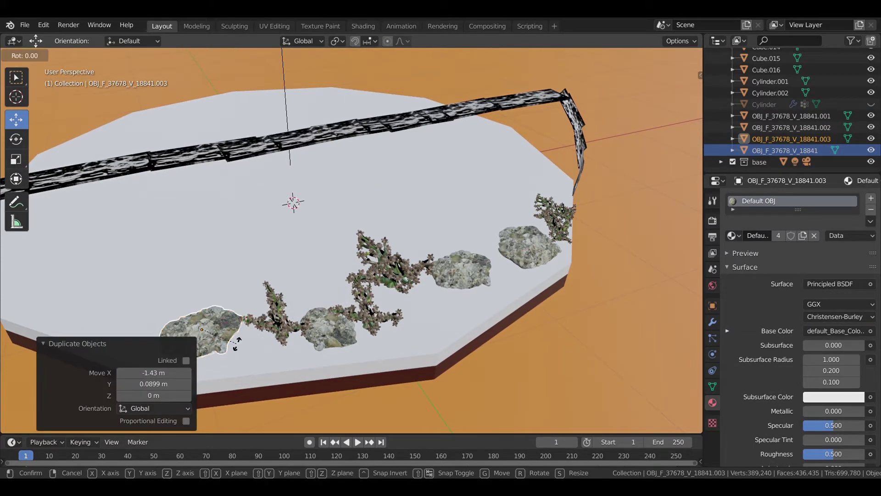
click(210, 372)
key(s)
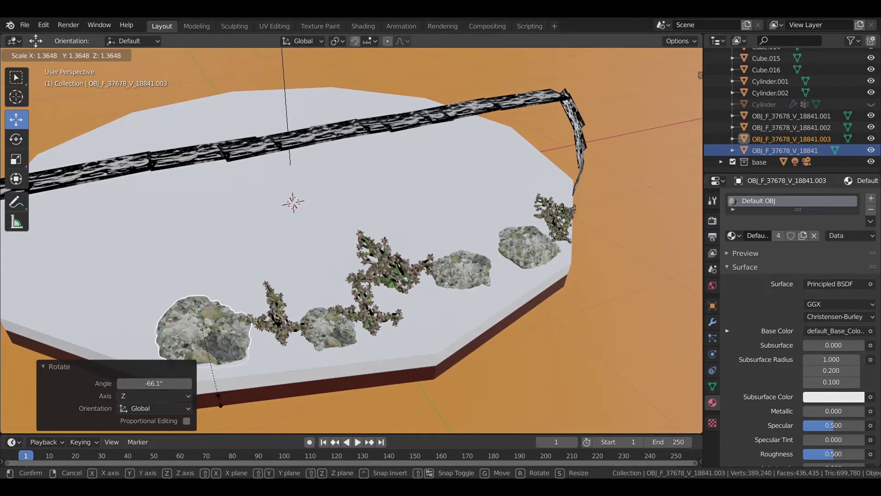
click(244, 364)
mouse_move(244, 364)
middle_down()
mouse_move(268, 340)
mouse_move(264, 355)
mouse_move(298, 310)
mouse_move(315, 310)
mouse_move(408, 352)
mouse_move(441, 387)
mouse_move(478, 401)
middle_up()
drag(530, 312, 448, 332)
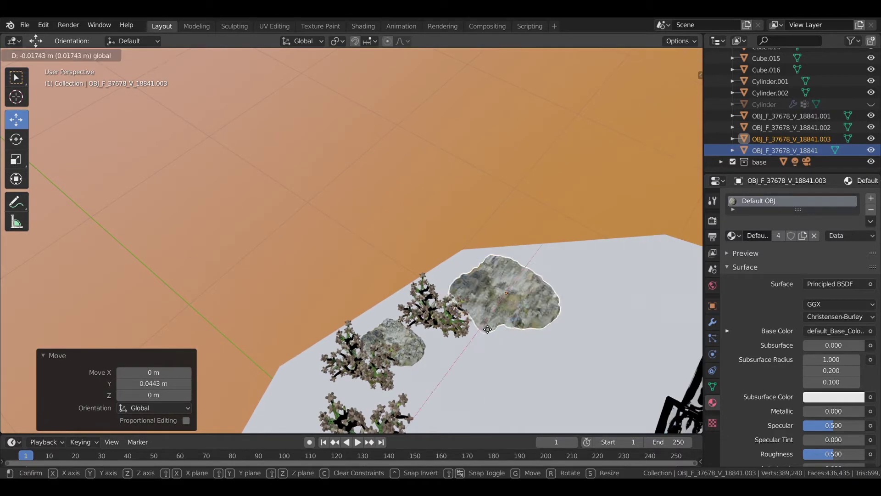
Duplicate a tree coral beside the large rock, turned -52.2° and scaled 1.184
click(436, 309)
key(shift+d)
key(shift+z)
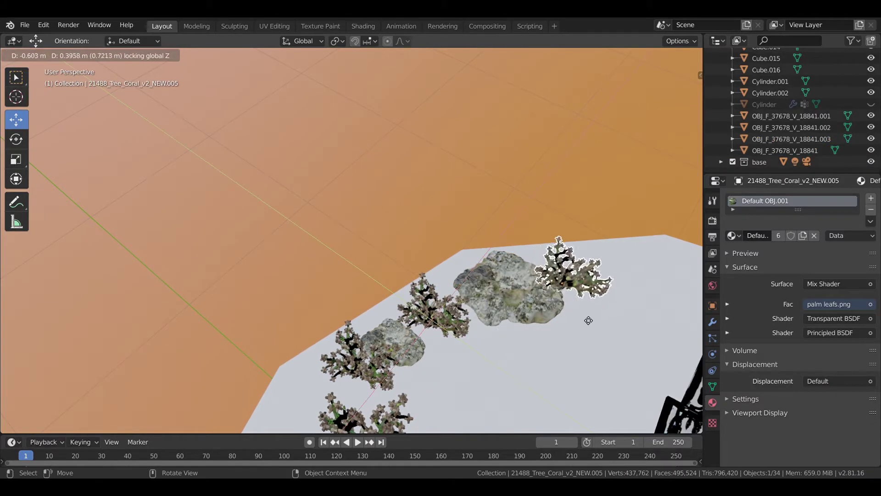
click(589, 320)
key(r)
click(546, 335)
key(s)
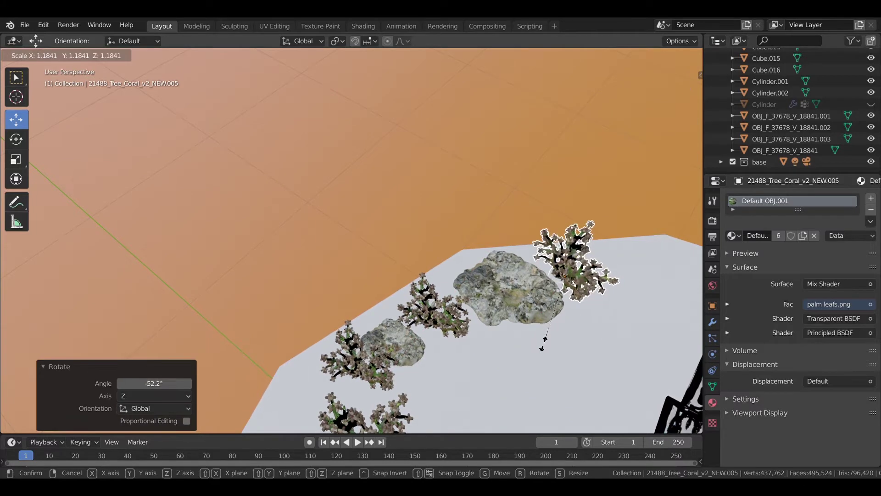
Check the corals from front and camera views, then unhide the island body
key(KP_1)
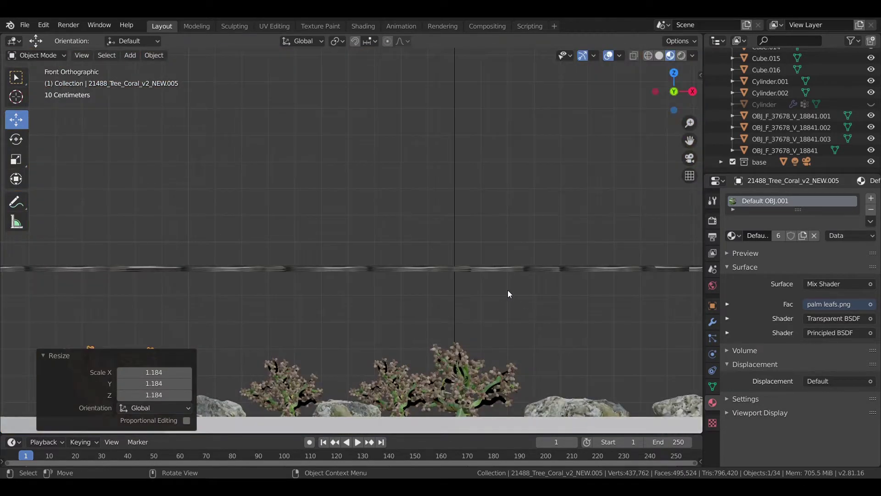
scroll(508, 294, down, 4)
click(417, 219)
key(KP_0)
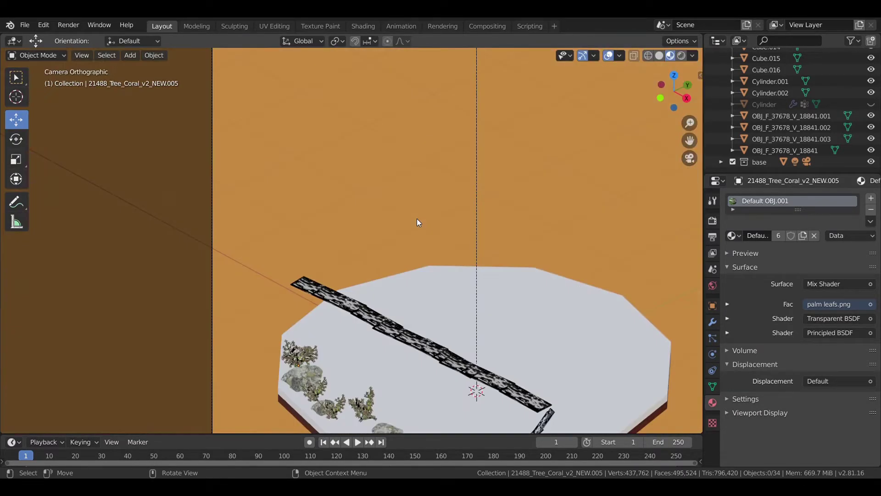
click(871, 104)
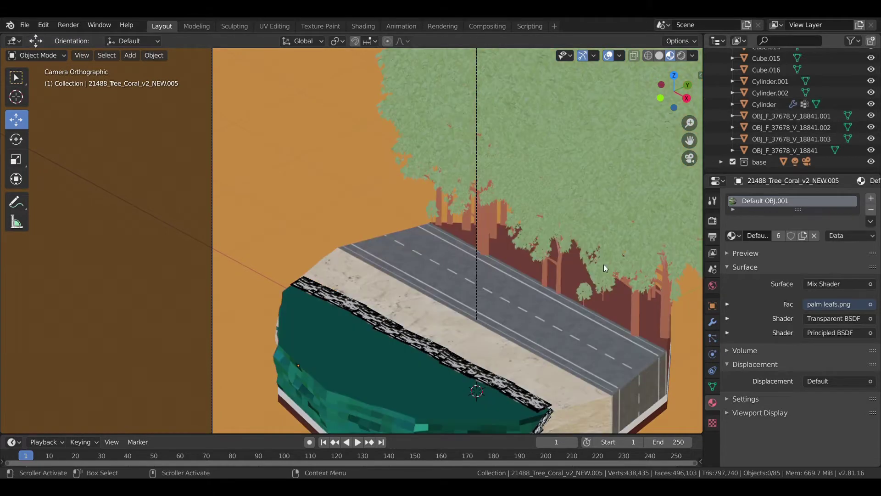
Preview the diorama in Rendered shading
key(z)
click(527, 216)
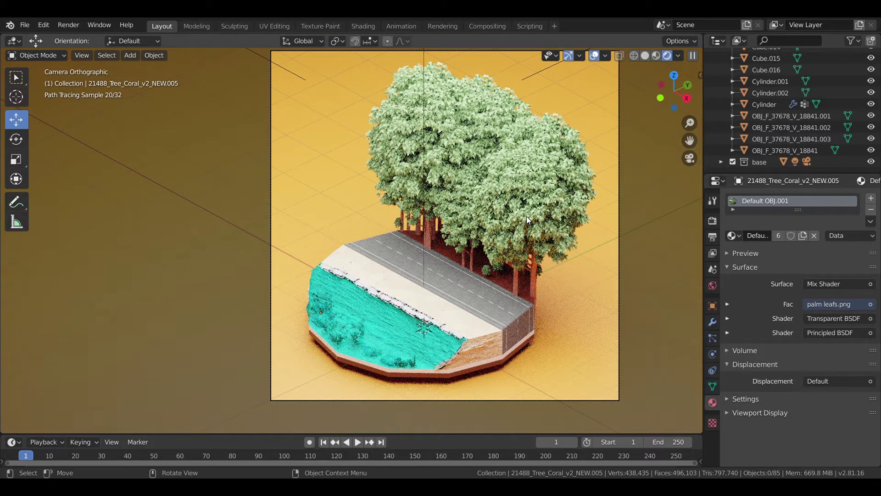
scroll(486, 231, down, 1)
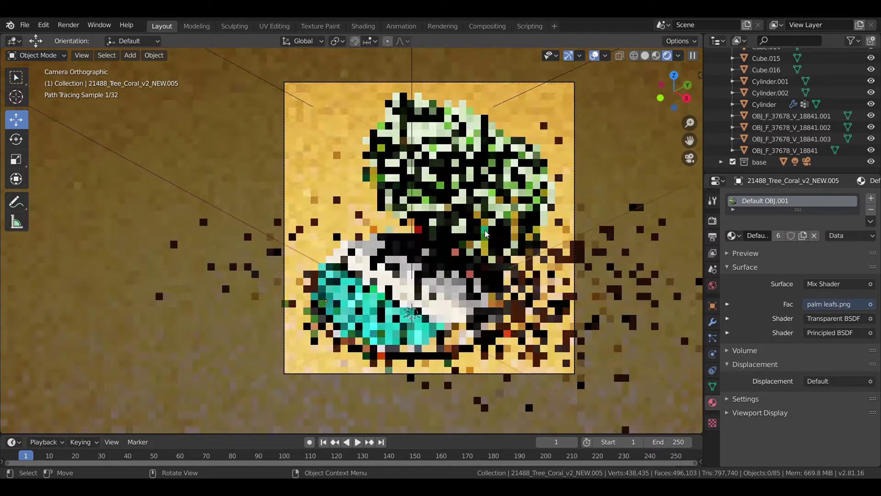
Save as island.blend and show the island in Material Preview from Front Orthographic view
key(ctrl+s)
key(z)
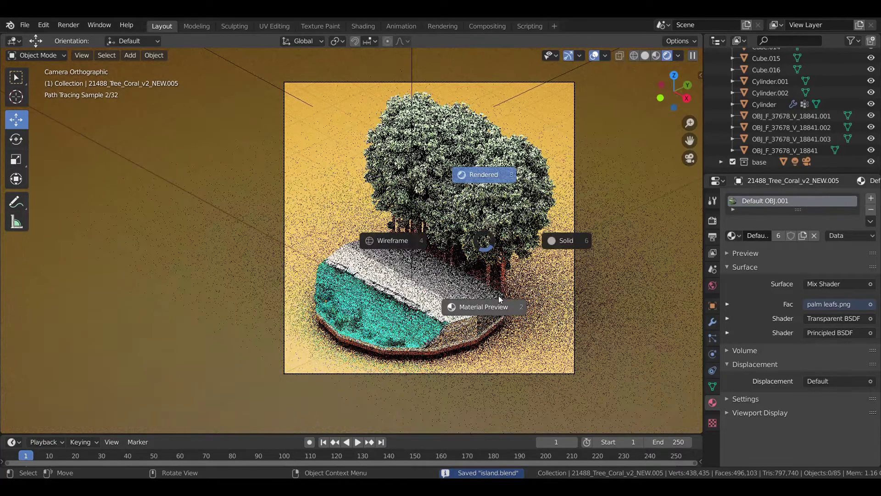
click(498, 295)
key(KP_1)
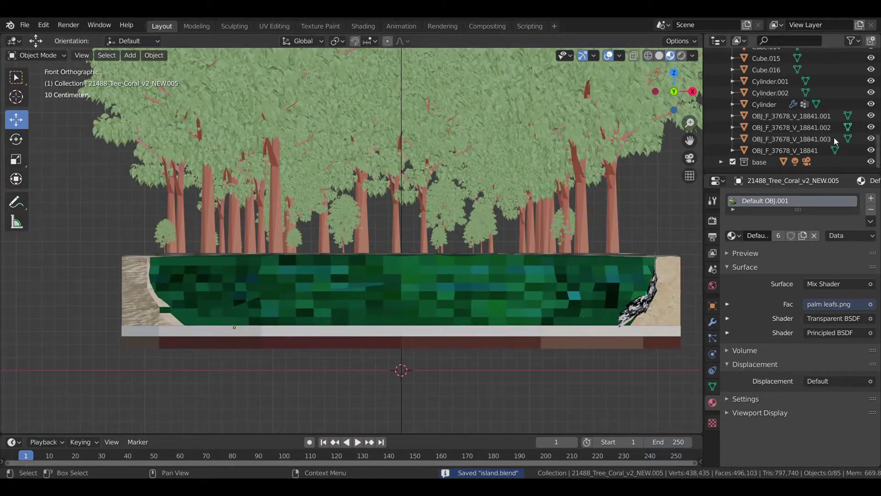
Hide the base collection, paste the wooden bench and scale it down to 0.408
click(732, 162)
key(shift+a)
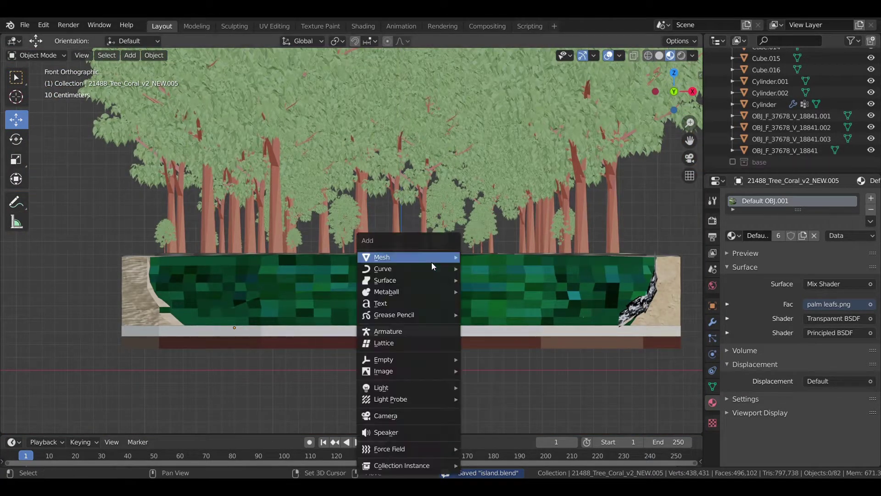
mouse_move(662, 200)
middle_down()
mouse_move(422, 272)
mouse_move(440, 291)
mouse_move(400, 307)
middle_up()
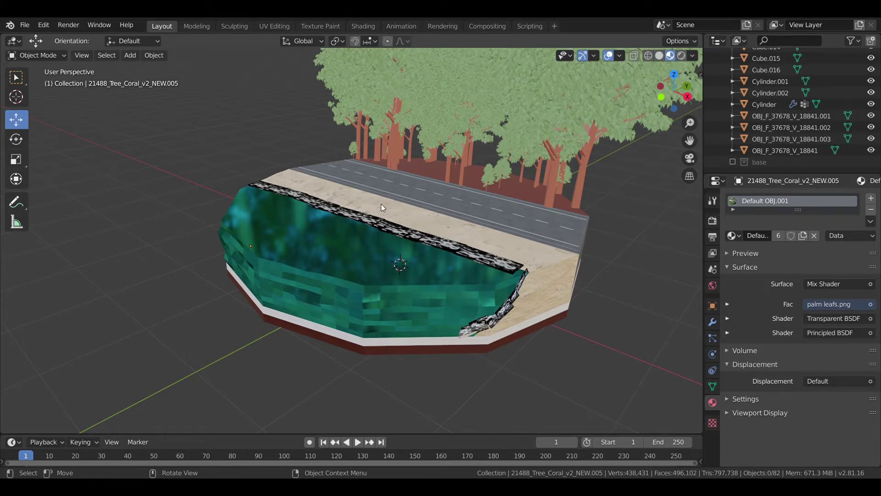
key(ctrl+v)
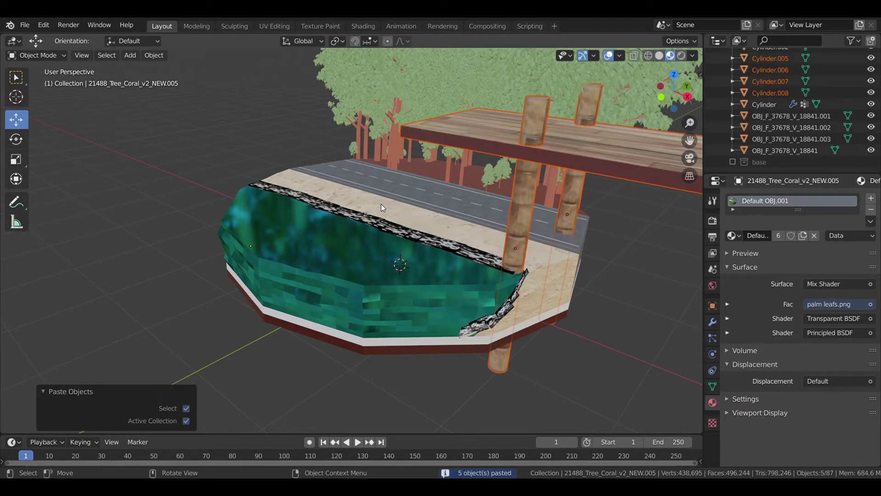
scroll(502, 240, down, 4)
key(s)
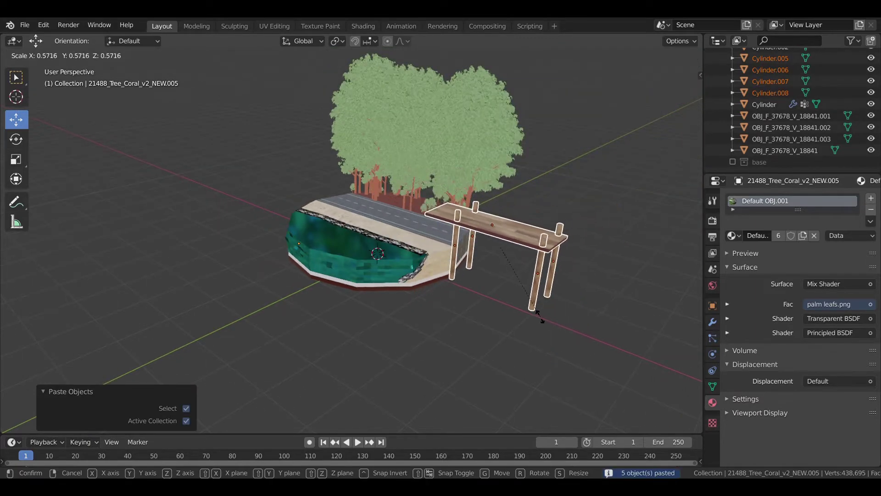
click(515, 302)
Turn the bench 90° then 180° about Z, scale it 0.832, and place it across the sand-water edge
key(KP_7)
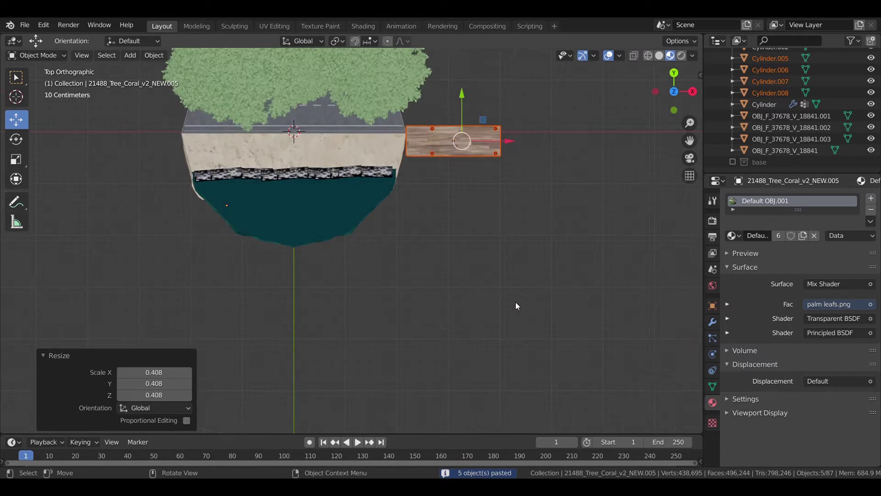
text(rz9)
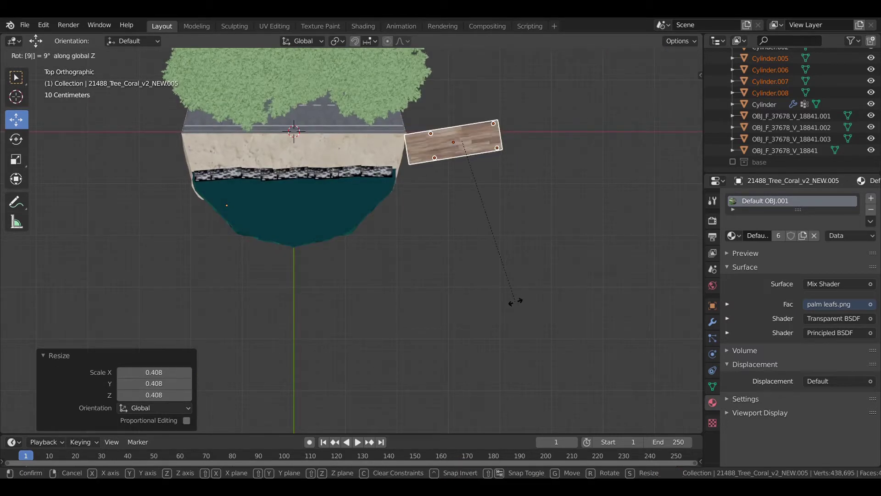
text(0)
key(Return)
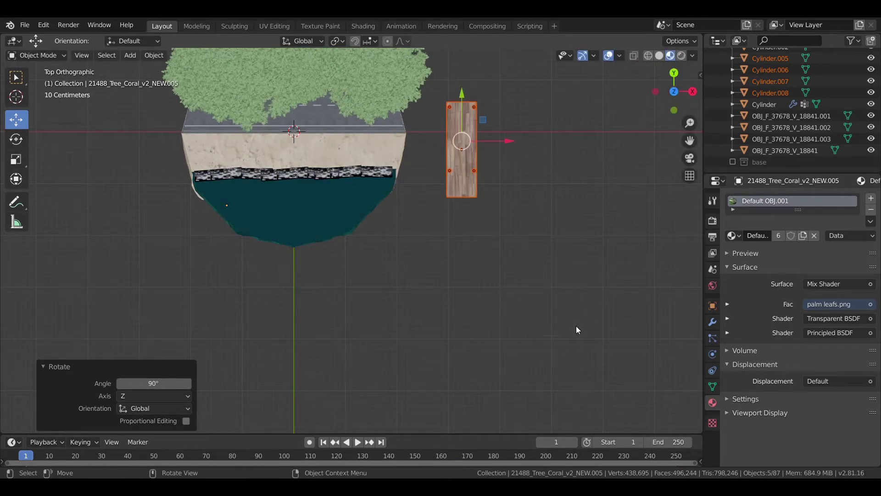
key(s)
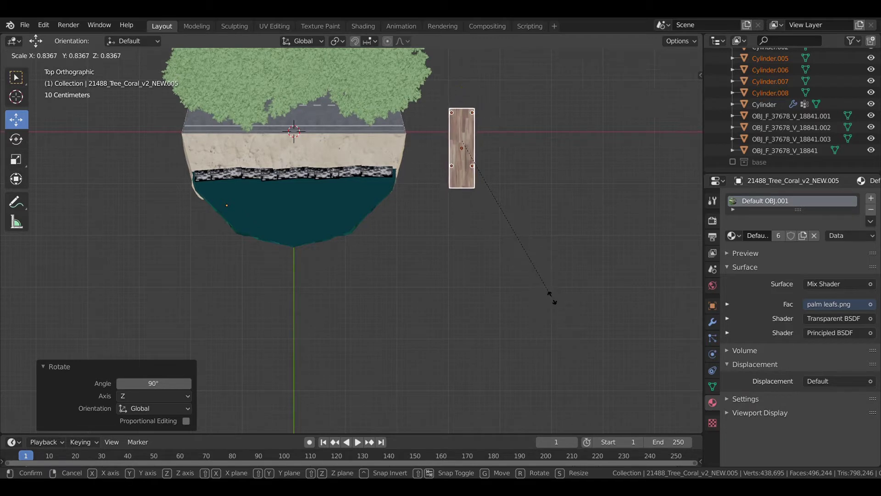
click(552, 297)
text(r)
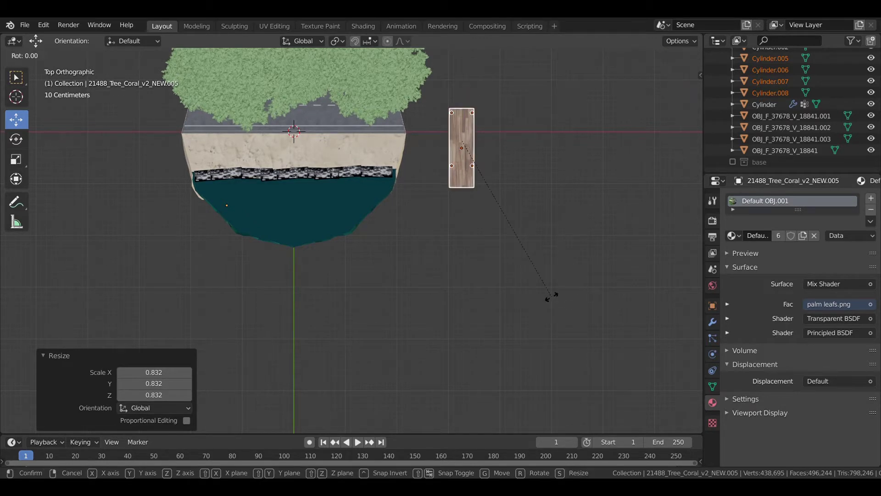
text(z180)
key(Return)
key(g)
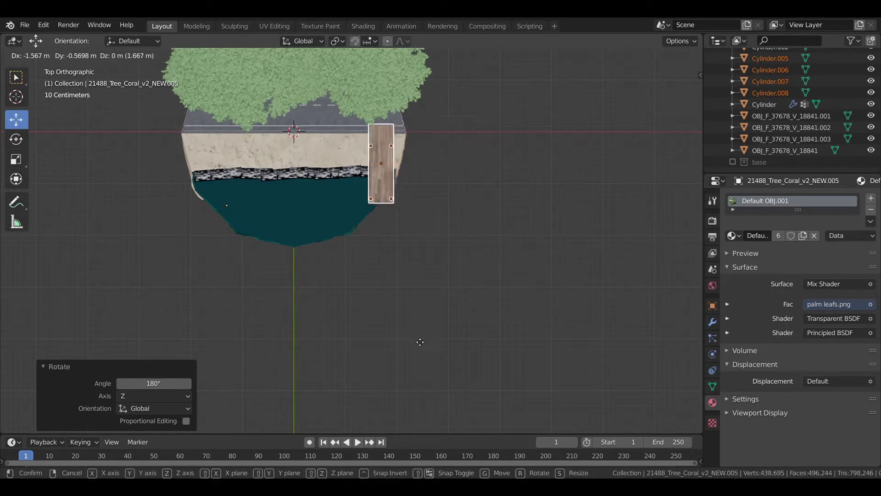
click(345, 336)
In Right view, lower the bench 0.489 m, shift it along Y and flatten it to 0.749 height
key(KP_3)
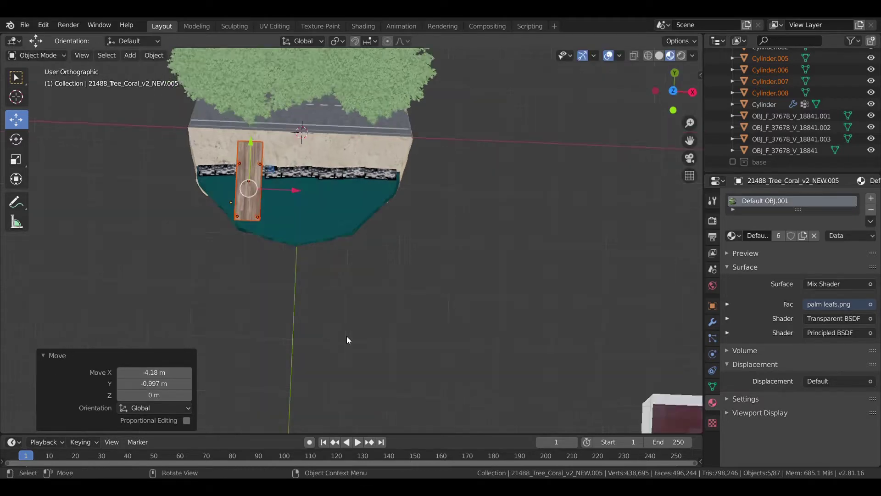
scroll(417, 217, up, 2)
key(g)
key(z)
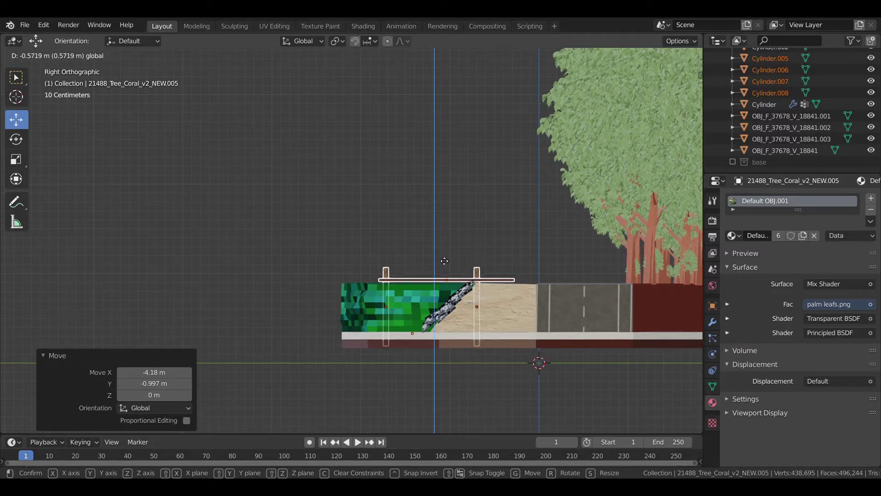
click(456, 279)
key(g)
key(y)
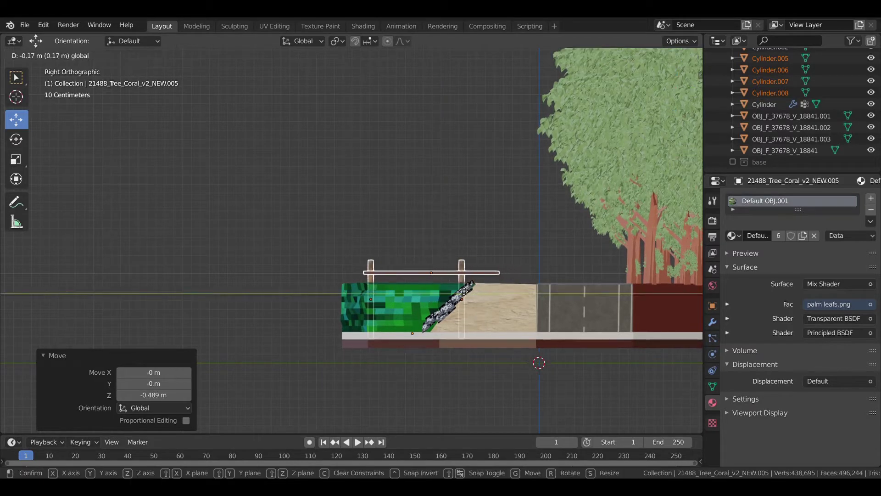
click(437, 279)
key(s)
key(z)
click(442, 247)
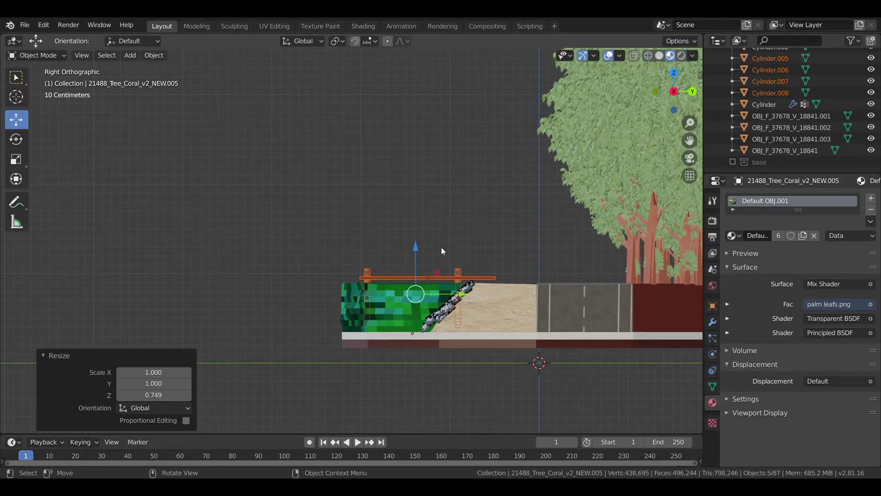
key(g)
key(z)
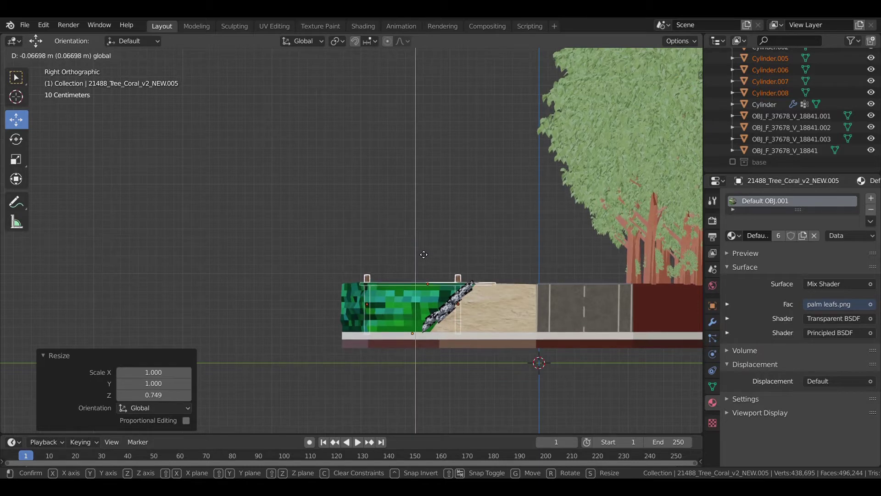
click(418, 224)
Select the bench top and legs (Cylinder.005–.008) and shift them 0.138 m along Y
mouse_move(417, 224)
middle_down()
mouse_move(415, 215)
mouse_move(426, 252)
middle_up()
scroll(427, 252, up, 3)
middle_drag(371, 214, 440, 374)
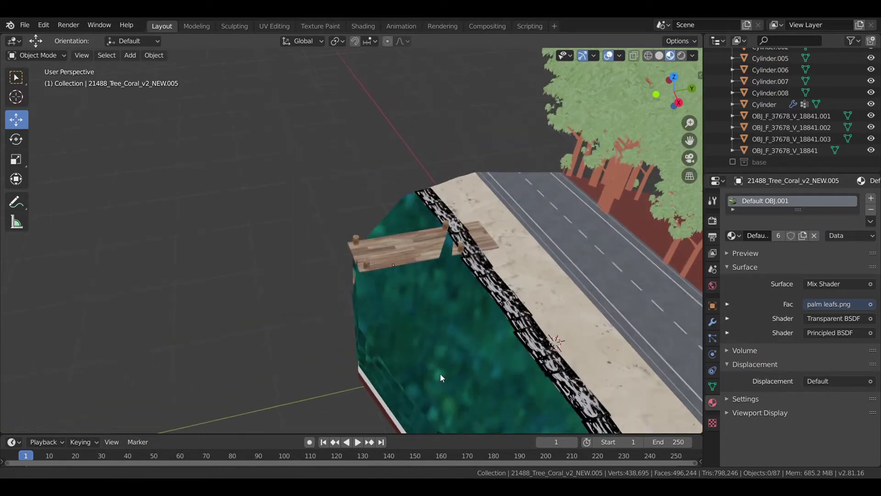
click(415, 252)
scroll(398, 252, up, 2)
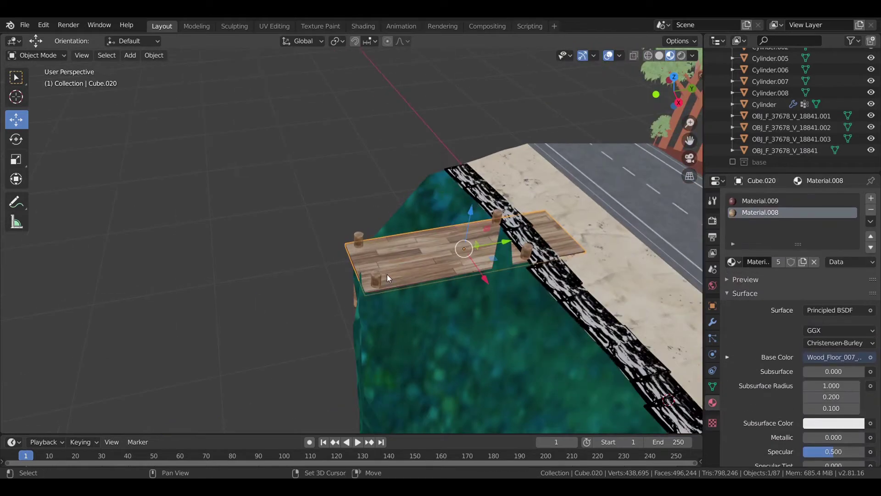
shift+click(360, 239)
shift+click(529, 251)
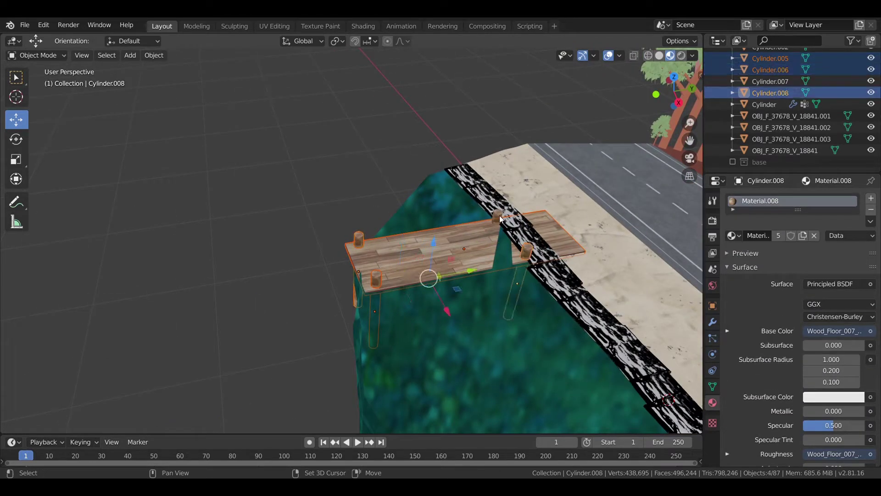
shift+click(498, 219)
key(g)
click(490, 249)
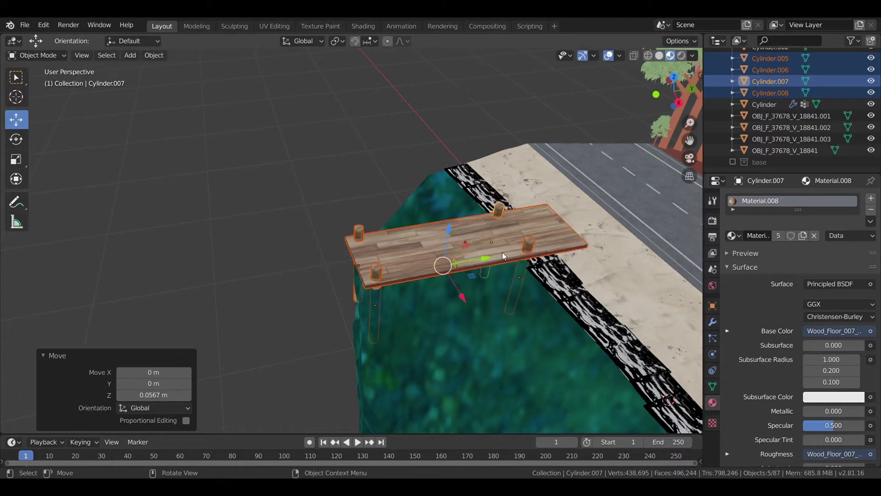
Drop the bench parts slightly and stretch them to 1.109 in Z
key(g)
key(z)
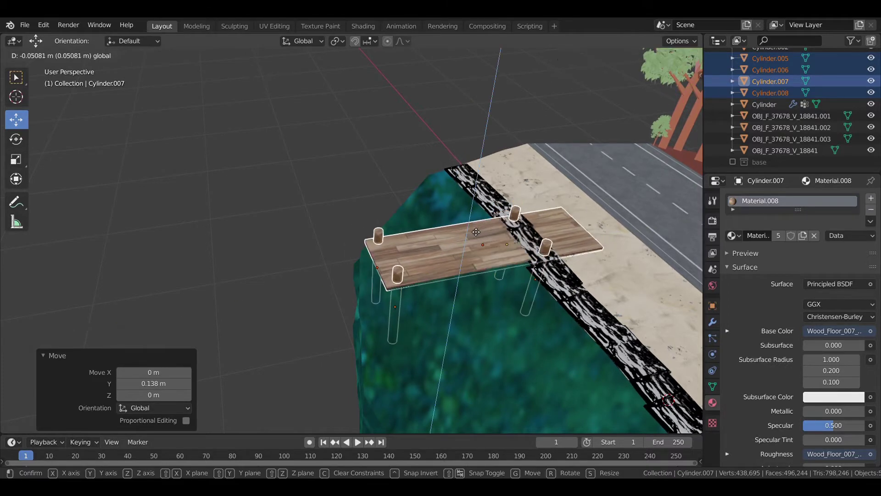
click(475, 227)
key(s)
key(z)
click(475, 225)
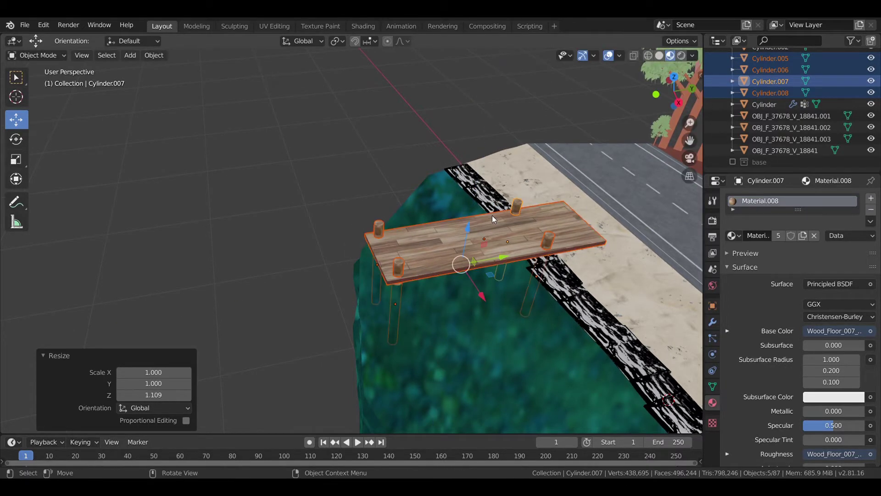
Nudge the bench parts vertically in Right view, then deselect and orbit to an angled view
key(KP_3)
scroll(427, 291, up, 4)
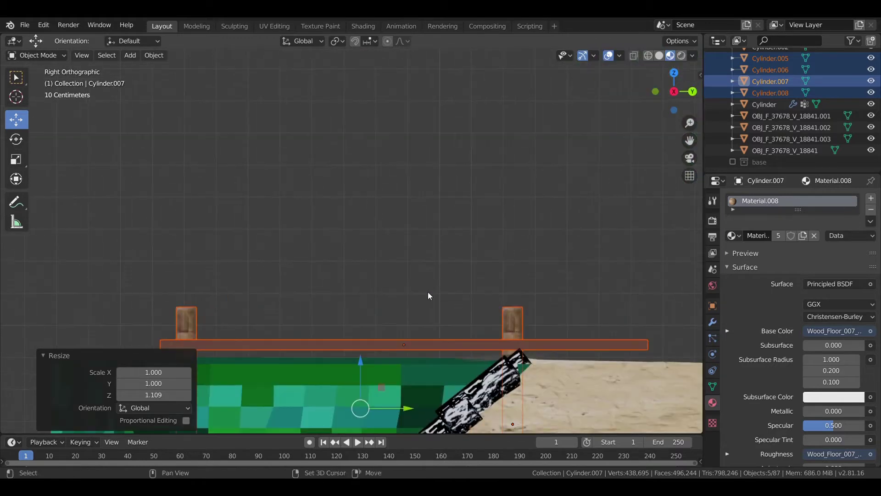
shift+middle_drag(427, 291, 412, 169)
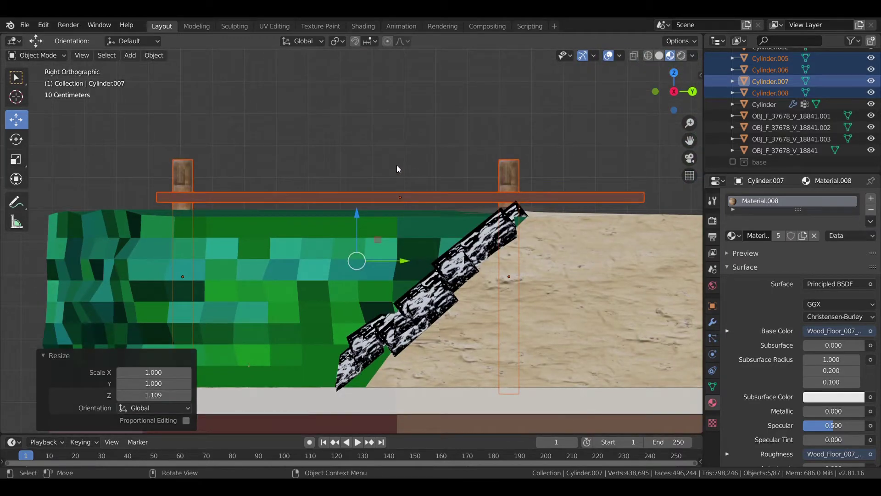
key(g)
key(z)
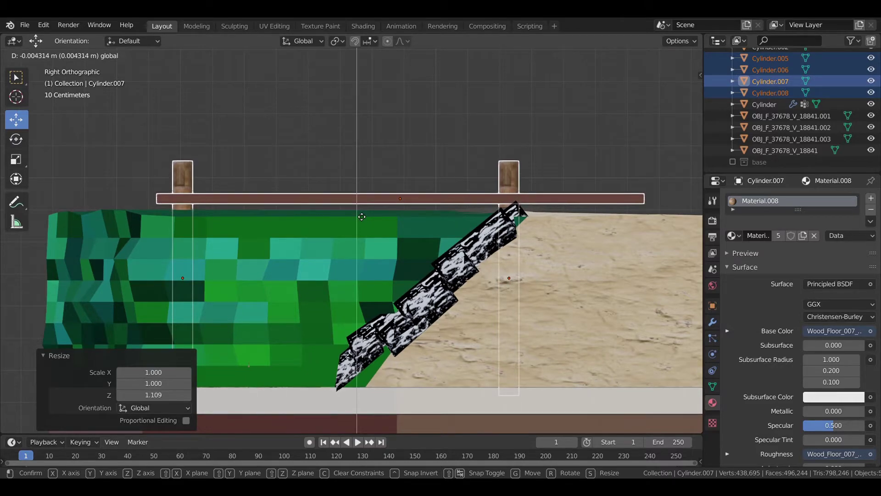
click(369, 216)
click(375, 138)
scroll(370, 139, down, 3)
middle_drag(366, 139, 409, 209)
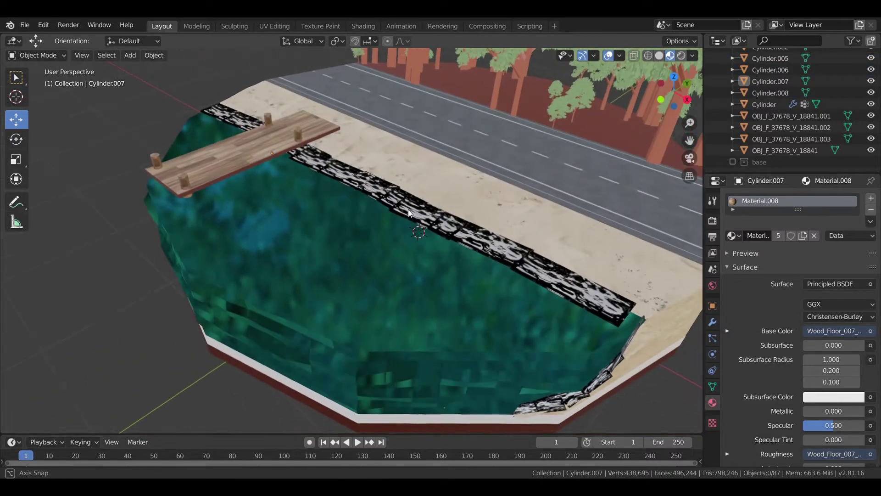
scroll(409, 209, down, 4)
Show the base collection again and view the scene through the camera in rendered shading
key(KP_0)
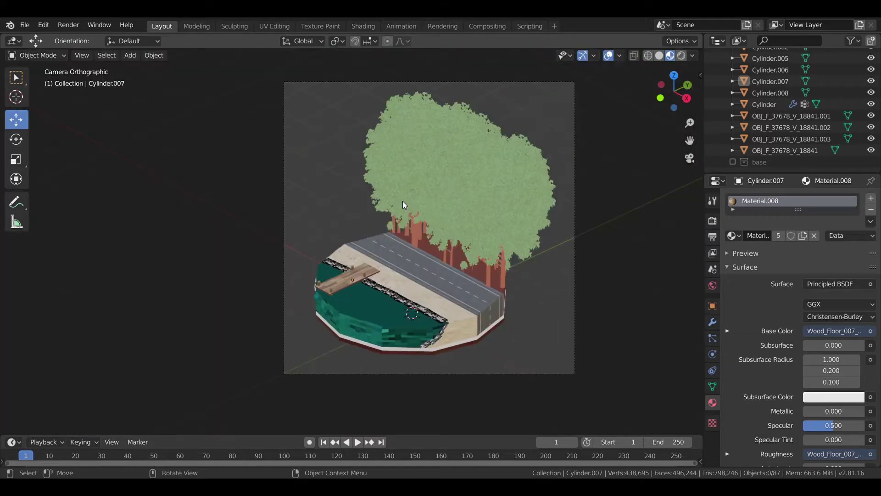
click(733, 162)
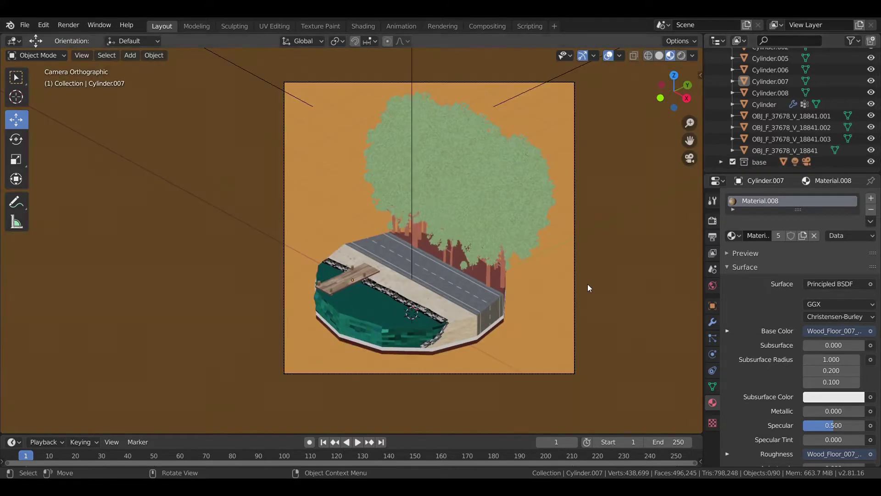
key(z)
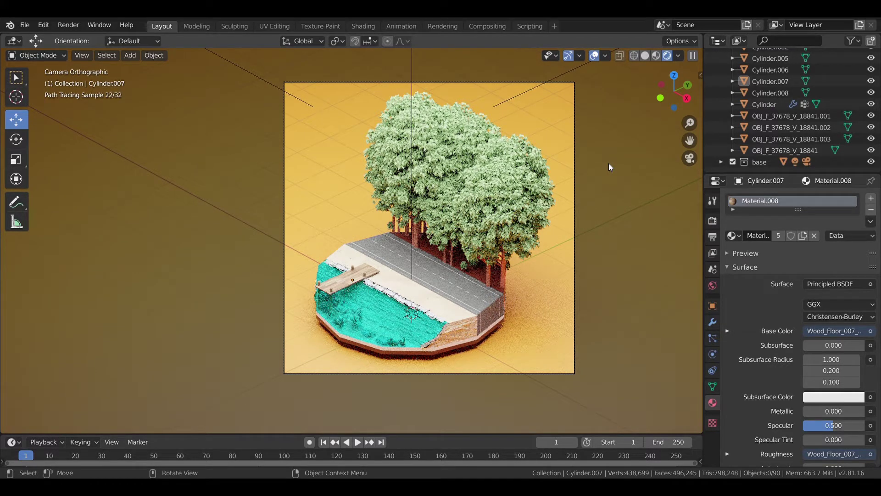
Inspect the island up close, selecting the ground cylinder, then deselect all and view from top
mouse_move(633, 269)
middle_down()
mouse_move(576, 131)
mouse_move(530, 118)
middle_up()
scroll(530, 119, up, 3)
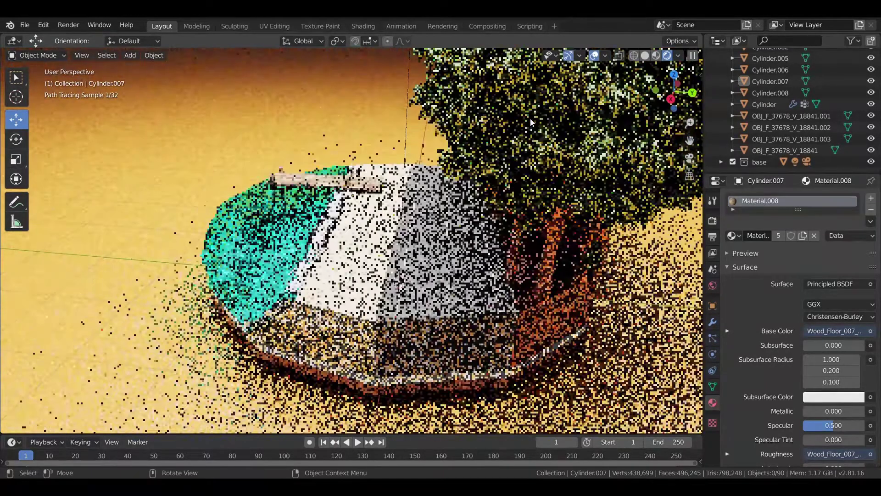
scroll(531, 122, up, 2)
click(543, 152)
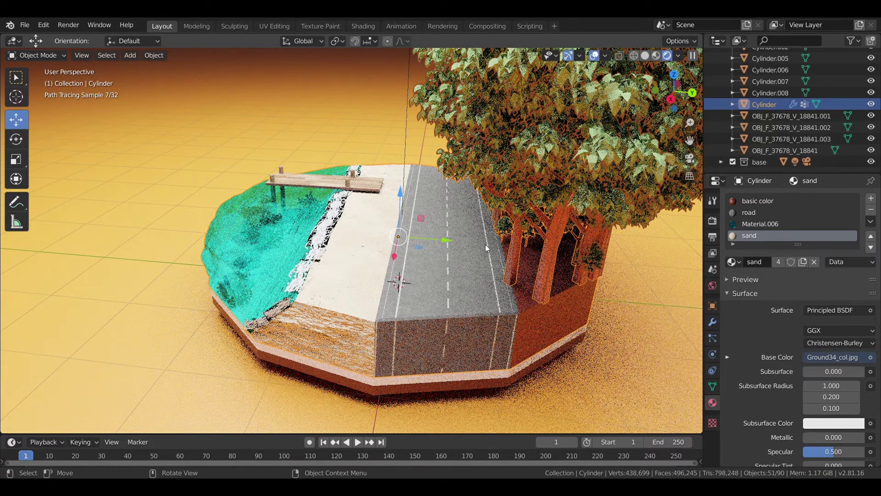
mouse_move(486, 244)
middle_down()
mouse_move(509, 240)
mouse_move(463, 239)
middle_up()
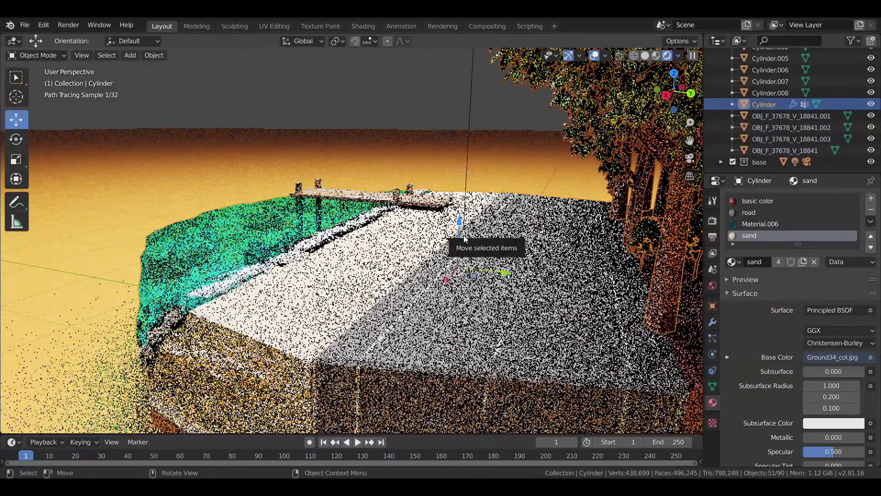
key(alt+a)
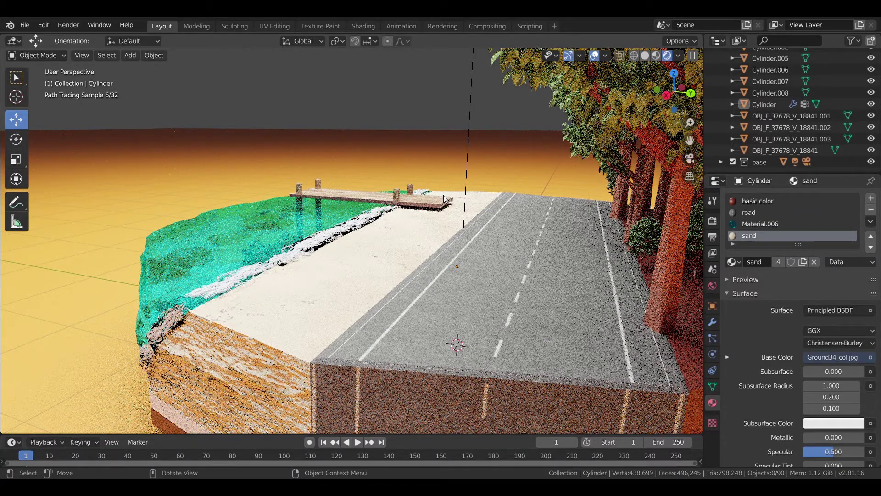
key(KP_7)
scroll(355, 192, down, 4)
Switch to material preview and delete the wrongly pasted plank objects
key(z)
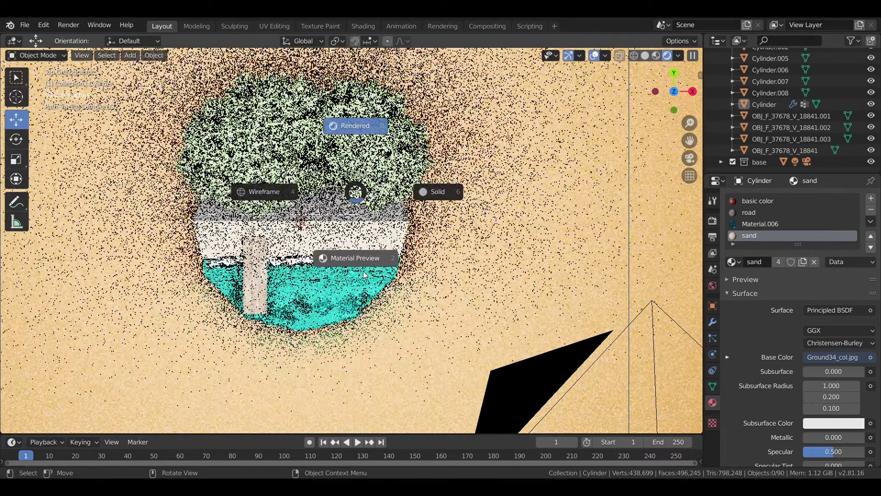
click(364, 274)
key(ctrl+v)
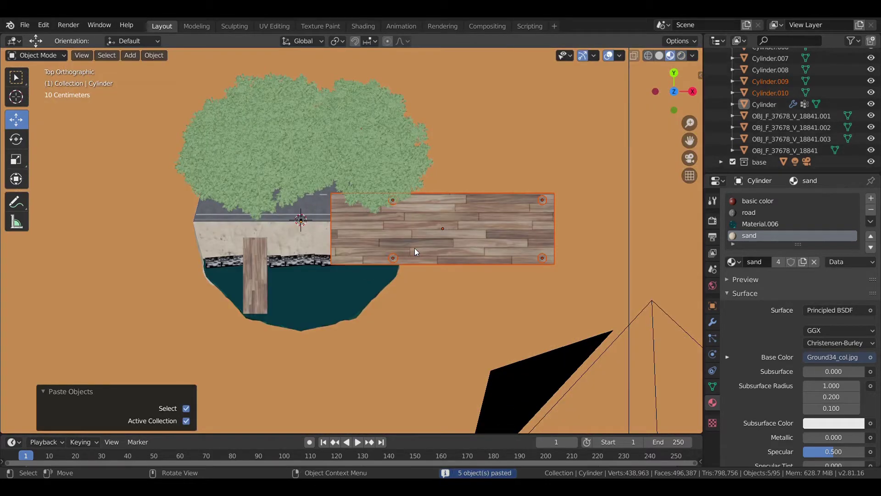
key(x)
click(415, 248)
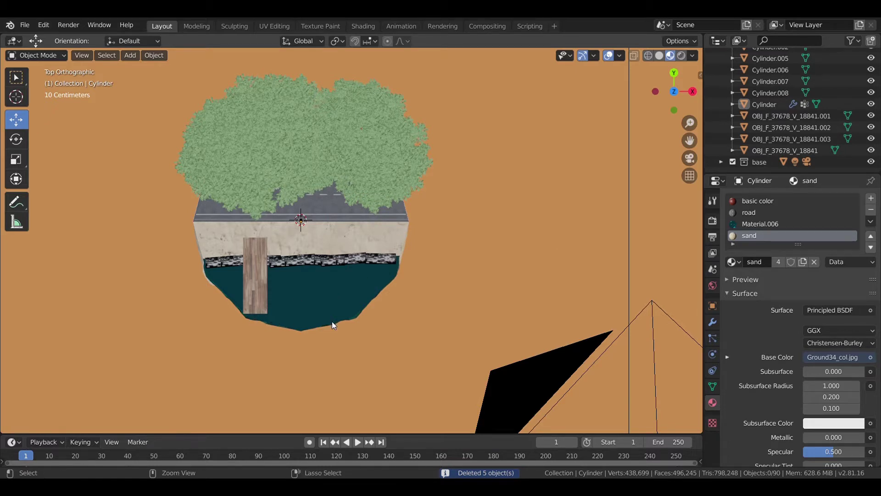
Paste the sand landscape, scale it to 0.121 then 0.610, and move it over the beach
key(ctrl+v)
key(s)
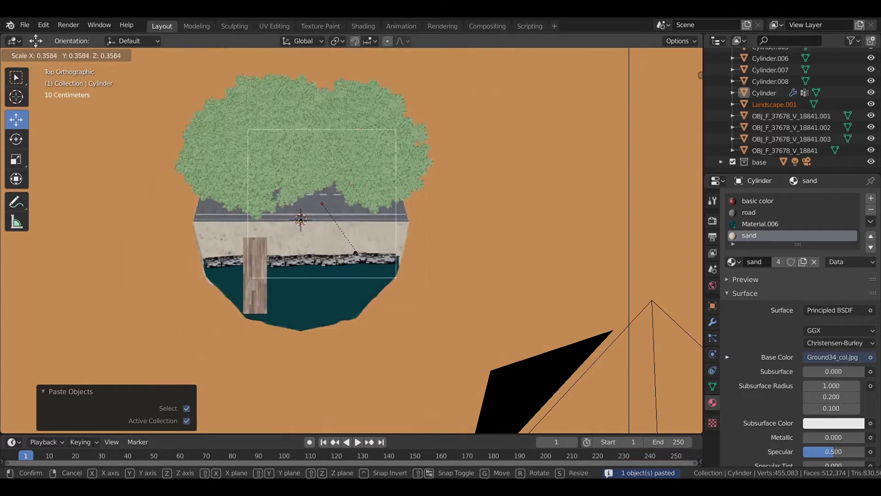
click(331, 228)
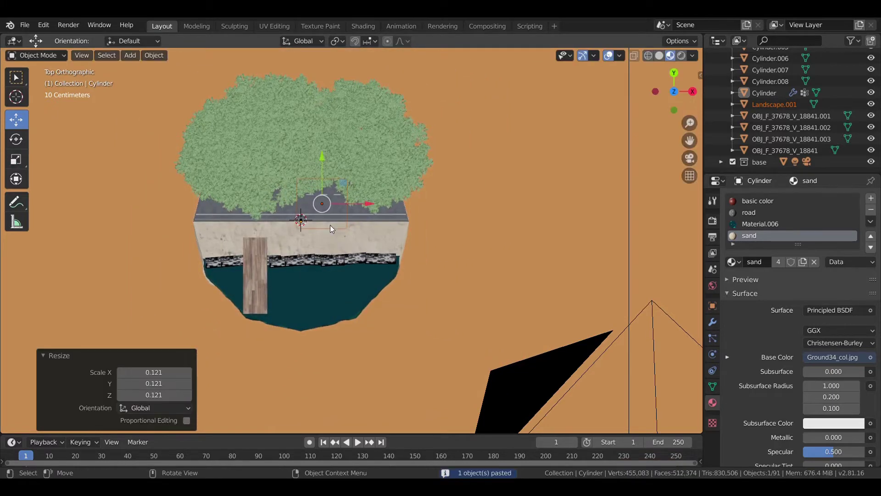
key(g)
key(y)
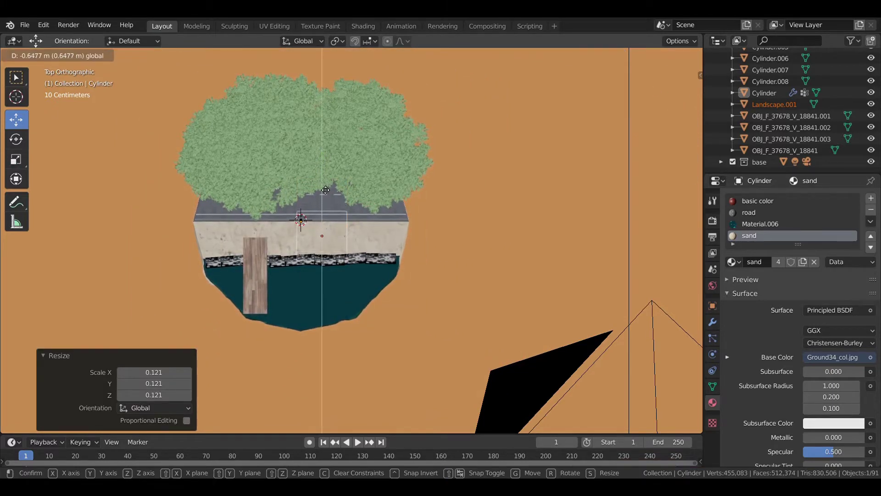
click(349, 201)
drag(369, 243, 302, 242)
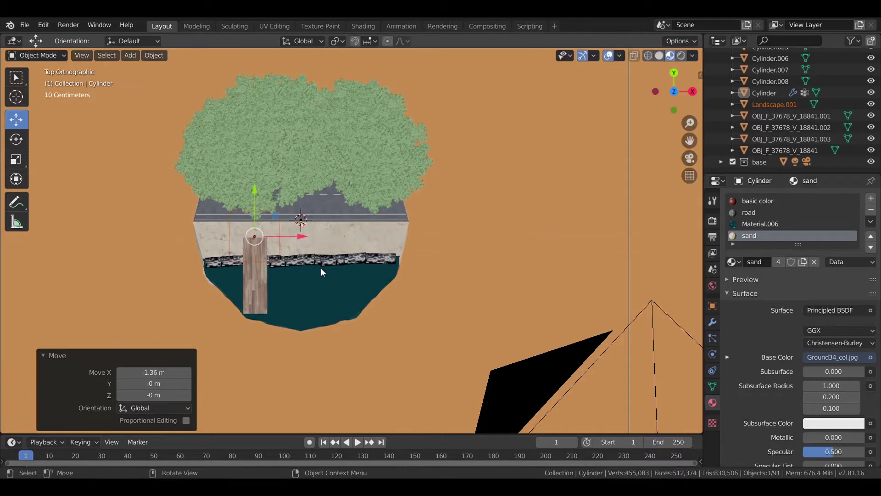
key(s)
click(310, 240)
Raise the sand mound onto the beach, stretch it along X and lift it slightly in Z
key(KP_1)
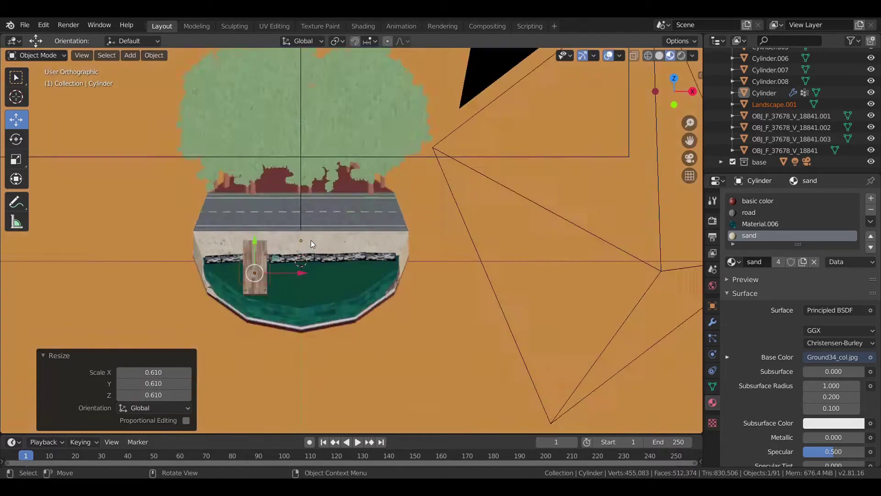
scroll(318, 238, up, 3)
drag(189, 277, 193, 212)
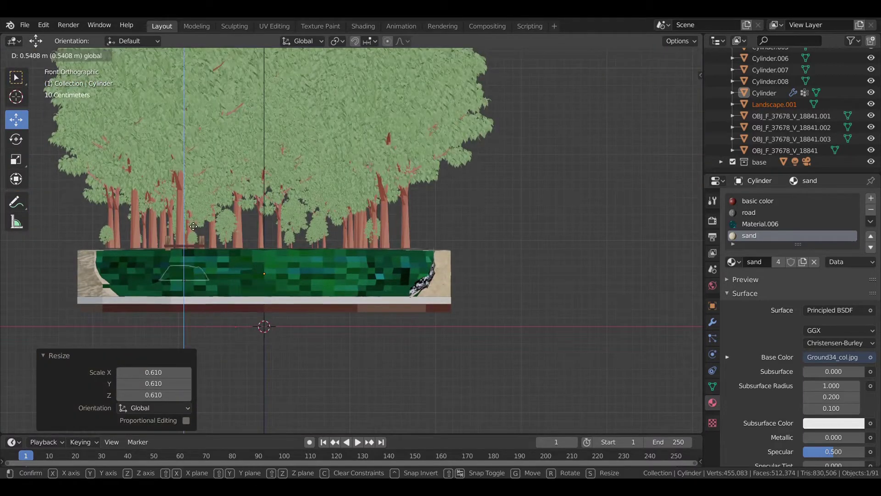
mouse_move(193, 212)
middle_down()
mouse_move(202, 235)
mouse_move(169, 263)
mouse_move(207, 227)
mouse_move(328, 307)
mouse_move(291, 274)
middle_up()
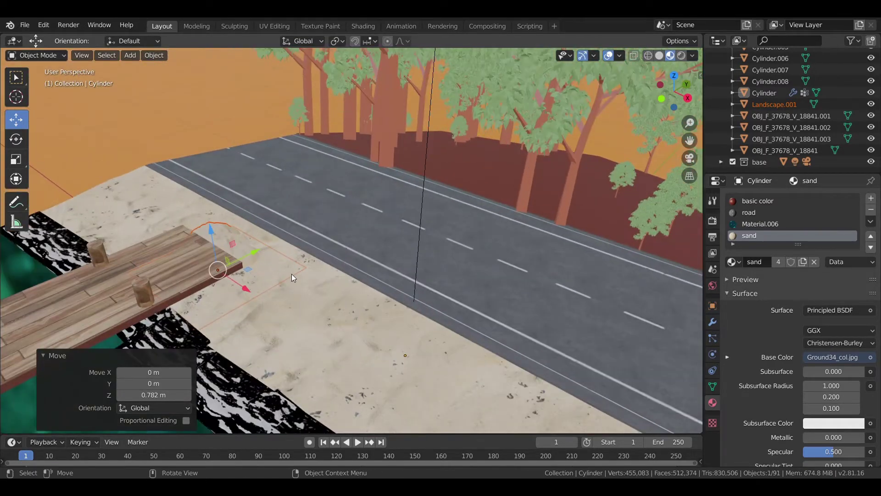
key(s)
key(x)
click(315, 285)
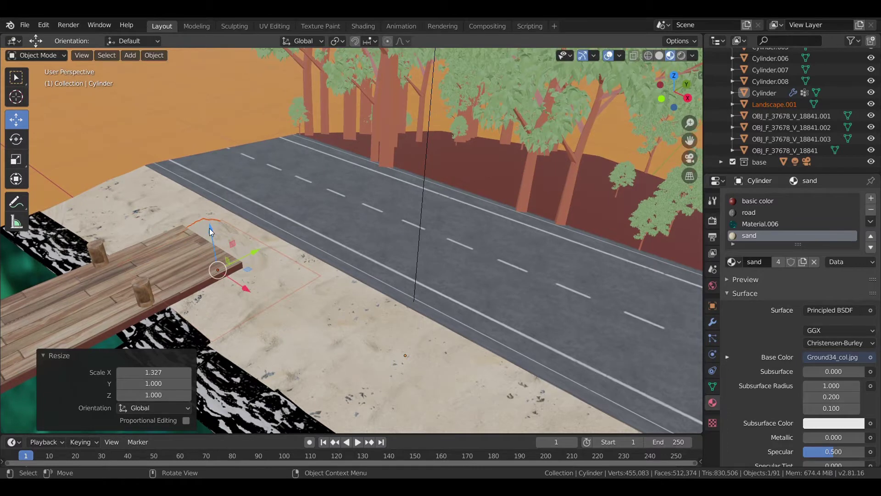
key(g)
key(z)
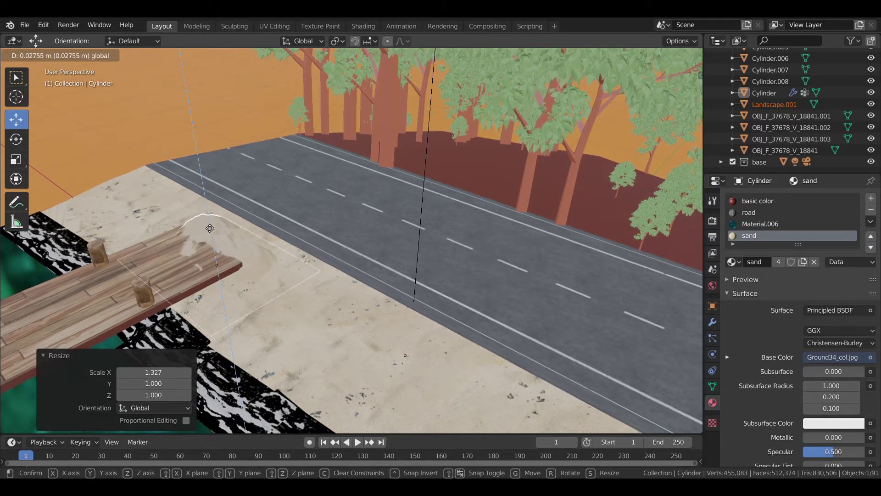
click(209, 228)
Duplicate the mound 1.15 m along X and rotate the copy -28.1° about Z
key(shift+d)
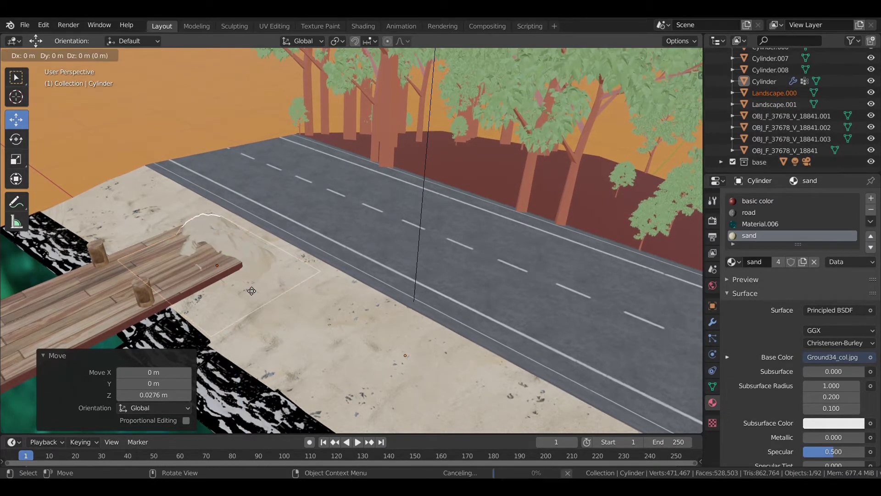
key(x)
click(440, 408)
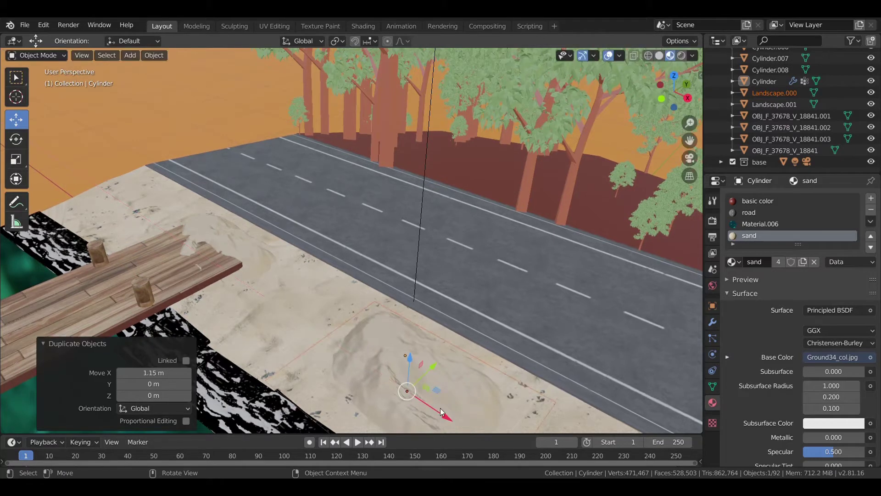
key(r)
key(z)
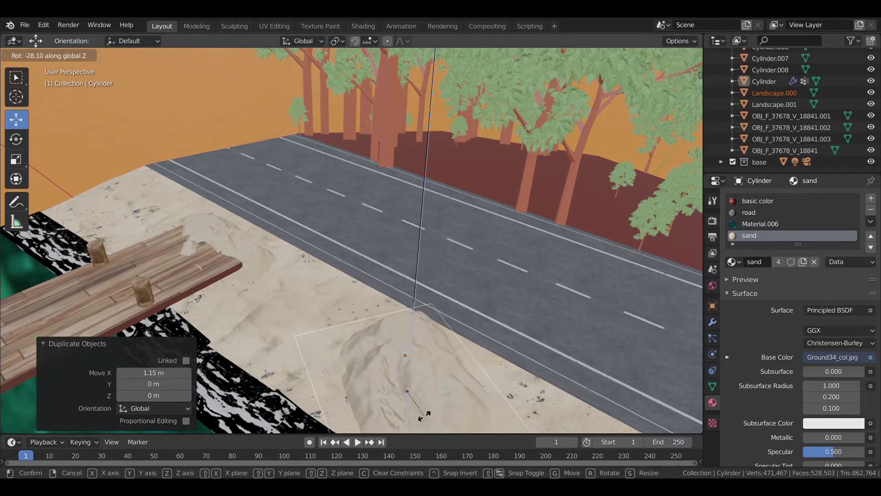
click(427, 365)
Frame the whole island and select the first sand mound and the orange ground plane
shift+middle_drag(435, 370, 226, 164)
scroll(226, 165, down, 1)
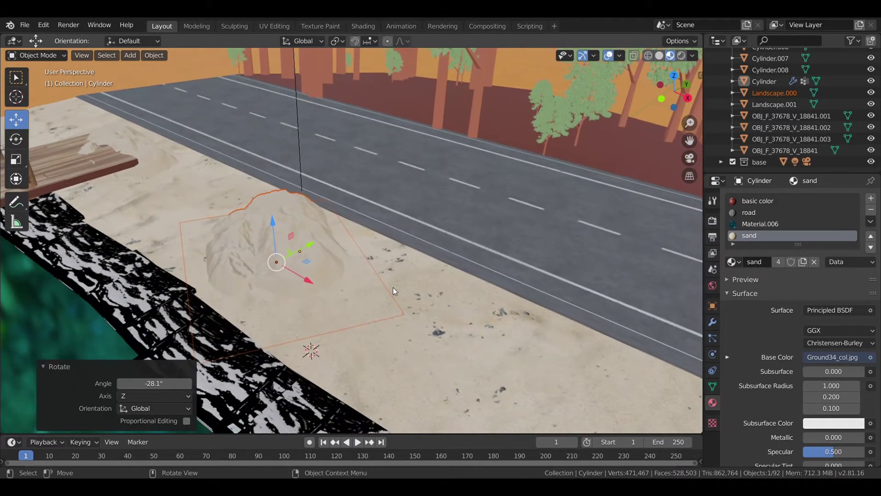
scroll(456, 216, down, 3)
middle_drag(456, 216, 430, 235)
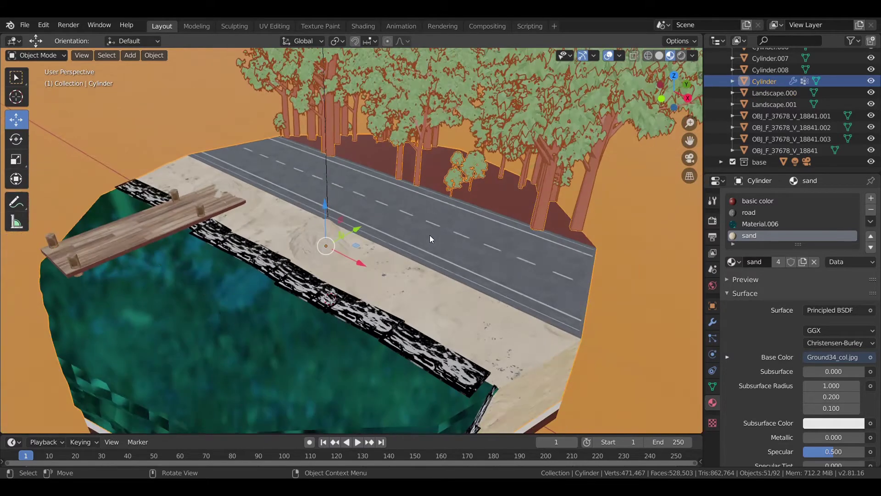
click(310, 238)
click(668, 257)
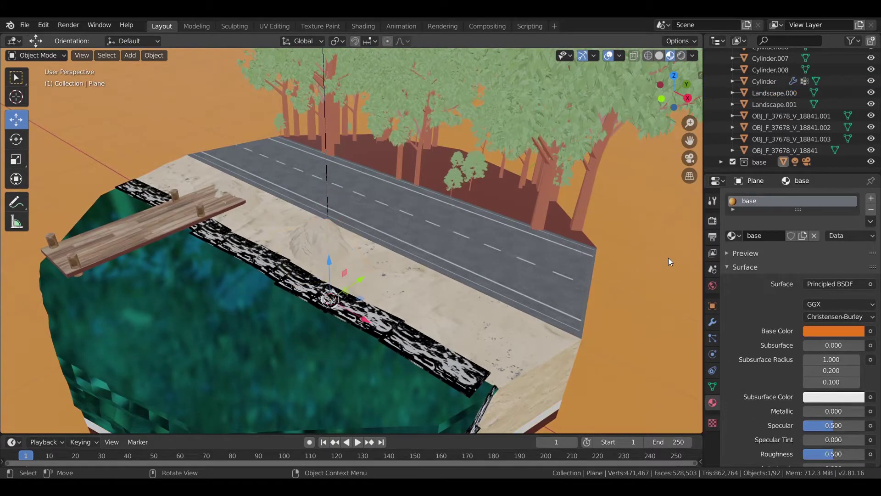
View through the camera in rendered shading and make the ground plane's colour slightly redder
key(KP_0)
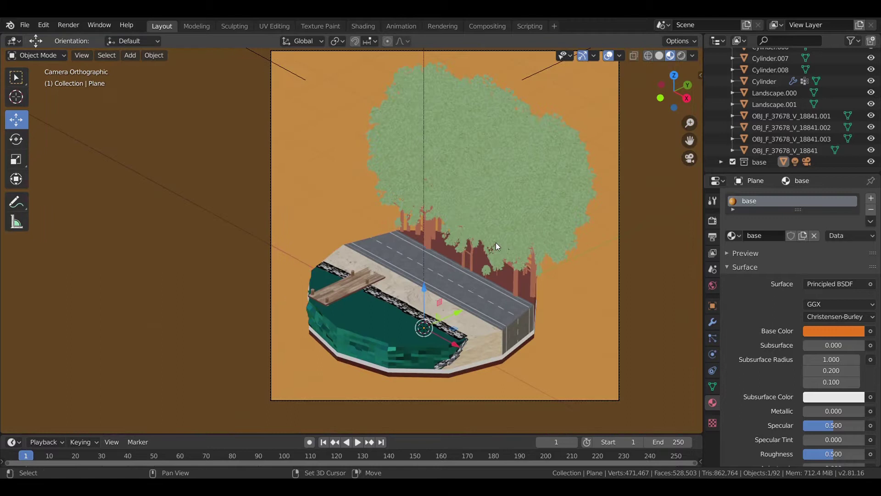
key(shift+z)
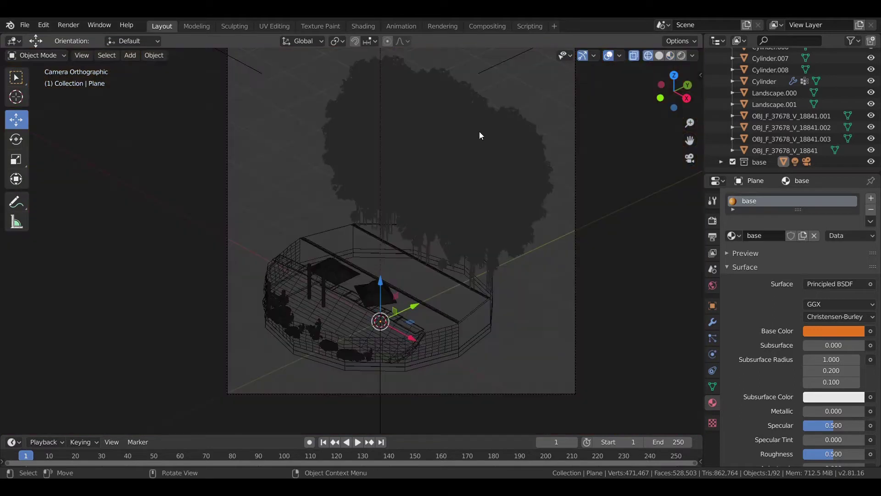
key(z)
click(636, 133)
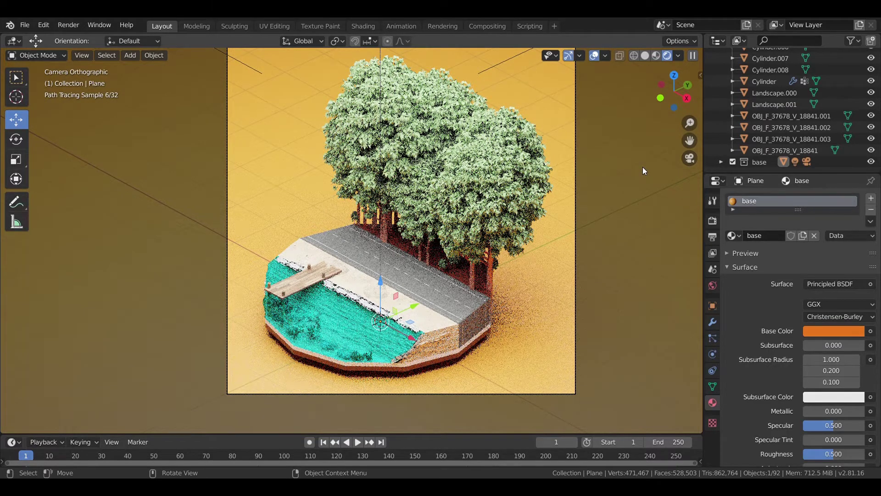
click(833, 330)
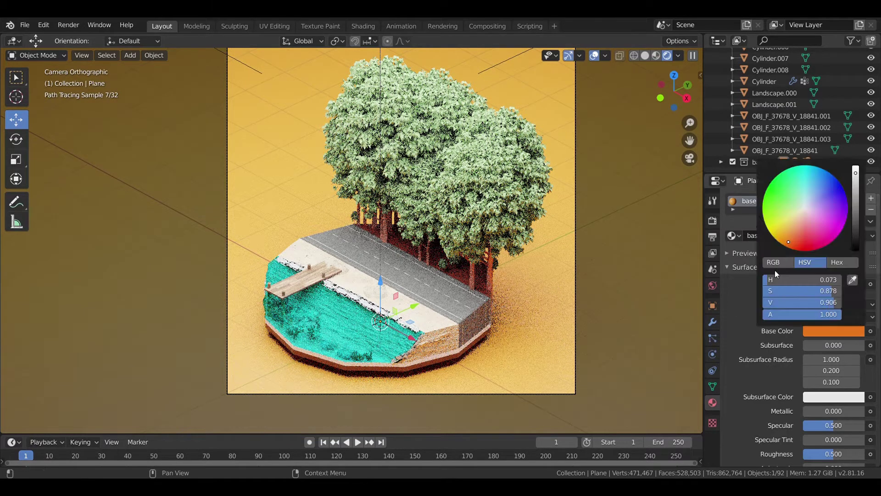
drag(803, 249, 793, 246)
click(792, 246)
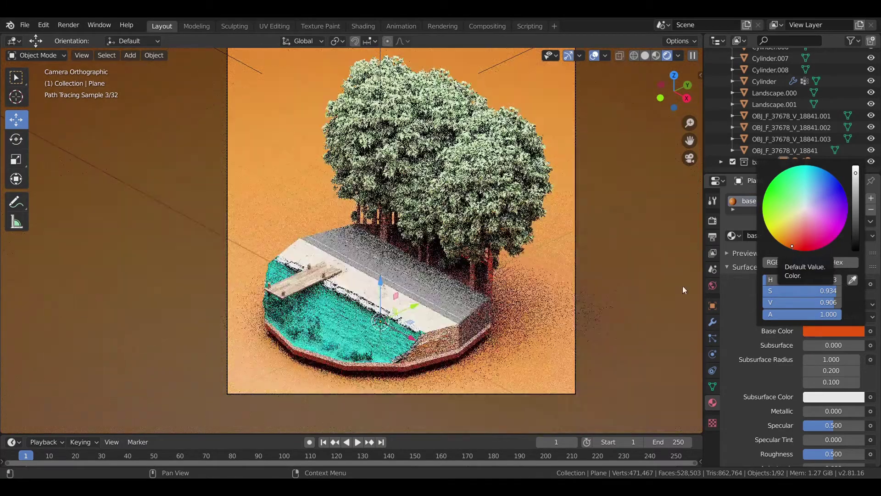
Nudge the camera by -0.0666, 0.0282 and 0.118 m and save island.blend
click(574, 303)
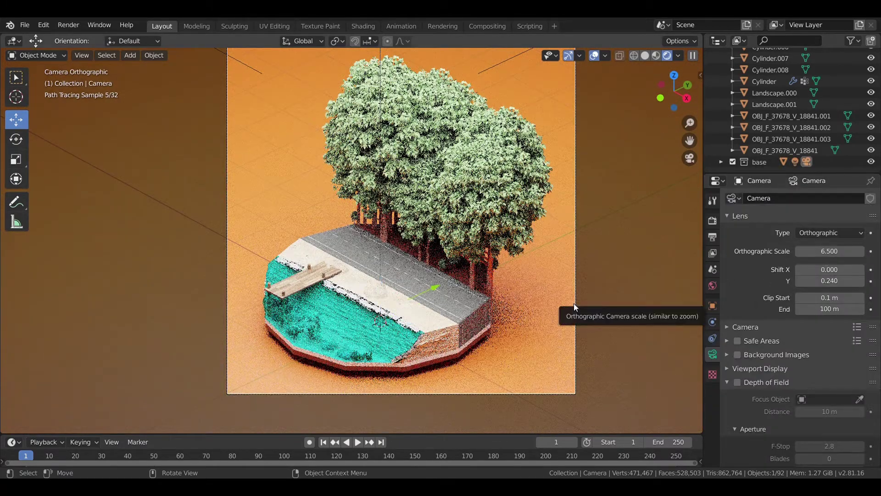
key(g)
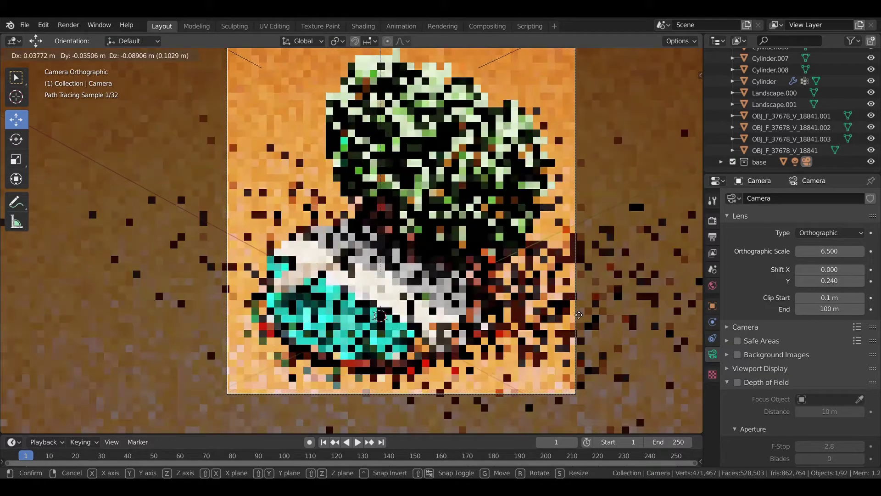
click(555, 308)
key(g)
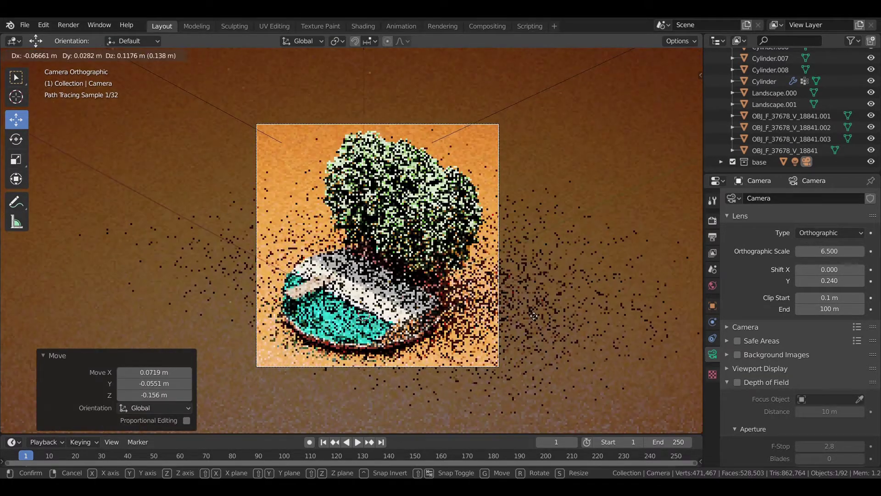
click(529, 312)
key(ctrl+s)
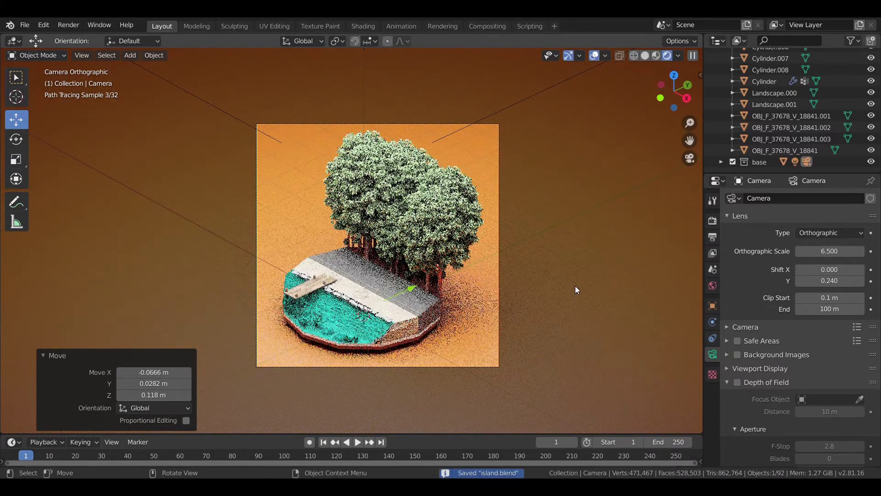
Switch to material preview, view from the front, and exclude the base collection
key(z)
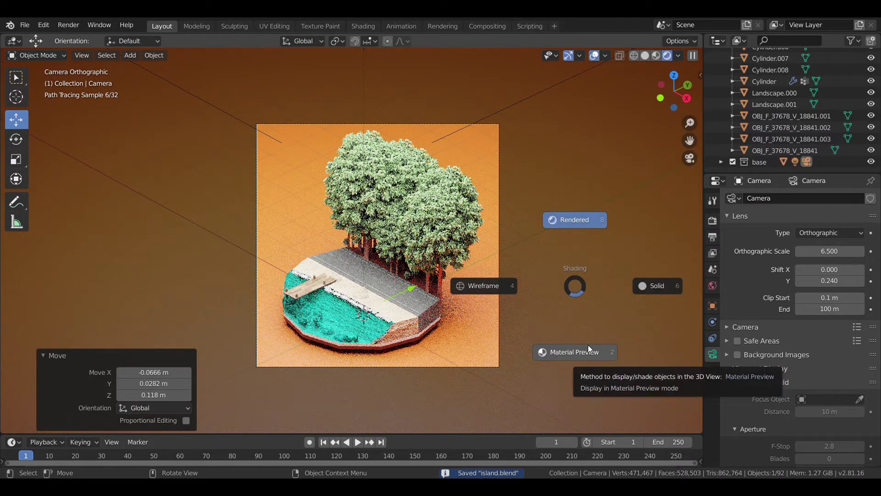
click(588, 345)
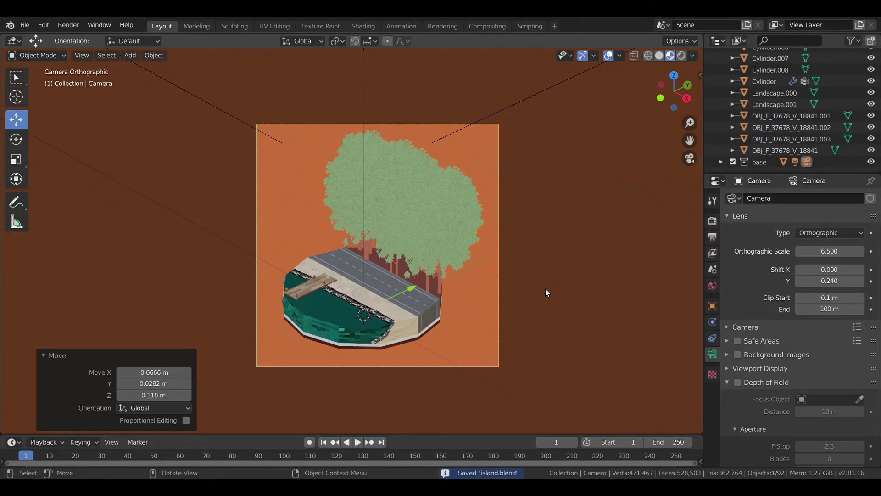
key(KP_1)
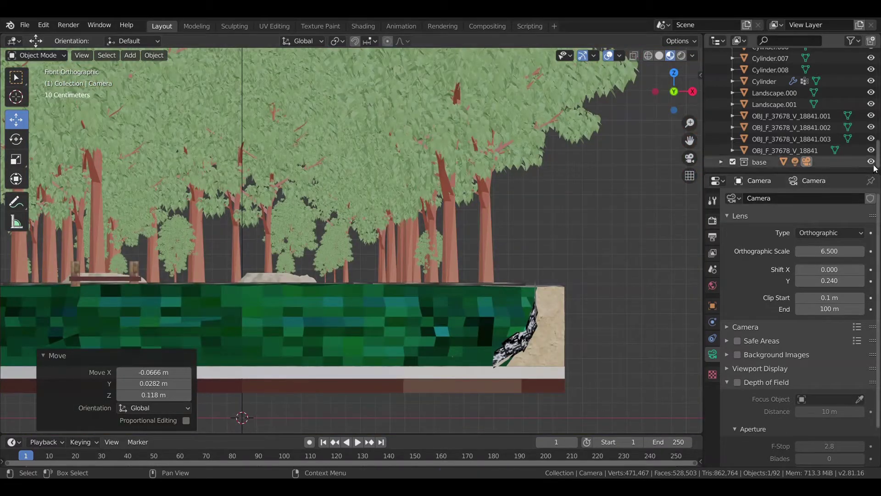
click(733, 162)
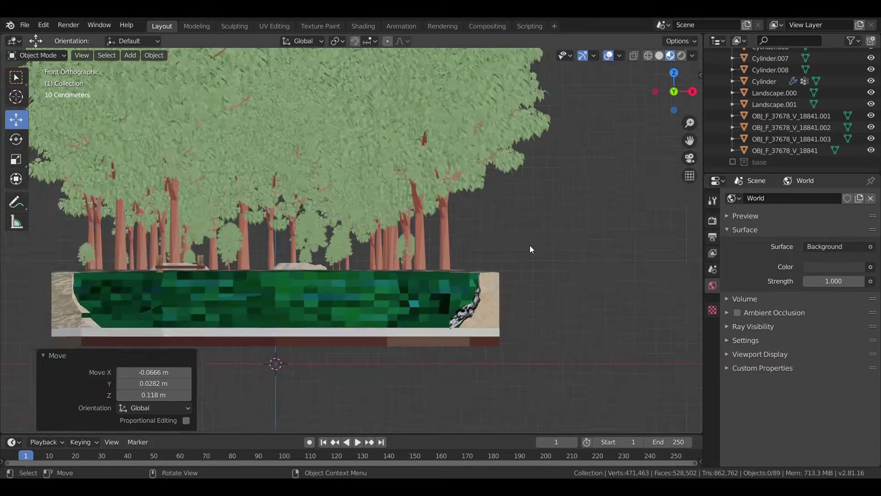
Add a UV sphere beside the island and raise it 2.37 m in Z
key(shift+a)
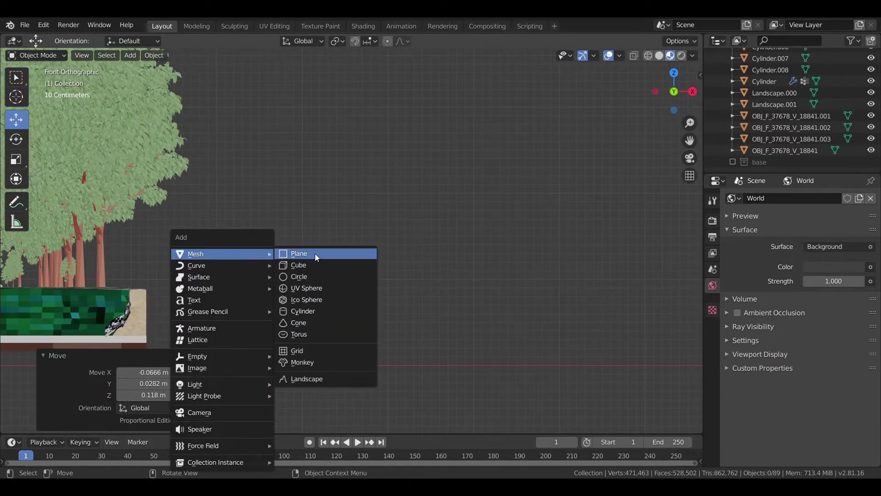
click(307, 292)
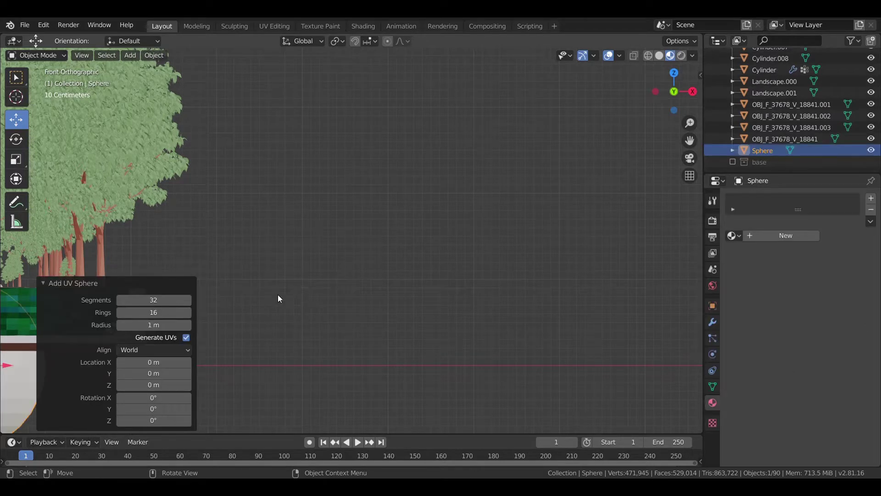
scroll(277, 294, down, 5)
scroll(274, 295, down, 3)
key(g)
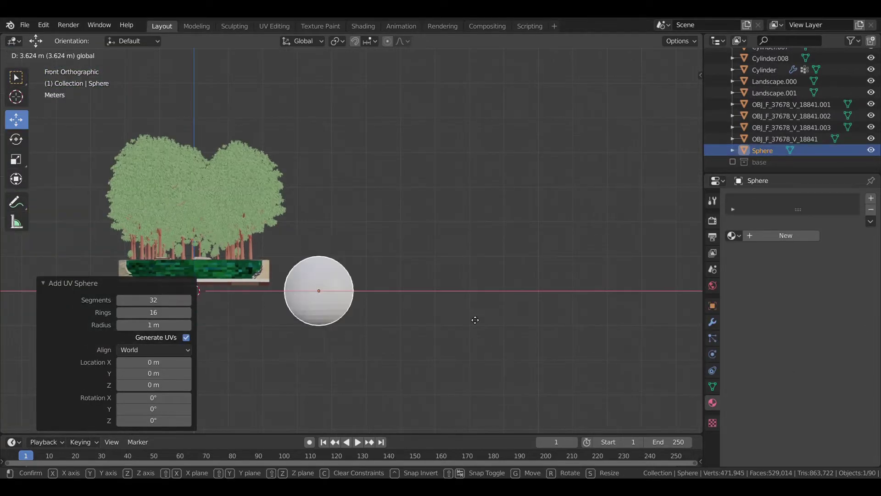
click(475, 320)
key(g)
key(z)
click(528, 170)
shift+middle_drag(528, 170, 439, 202)
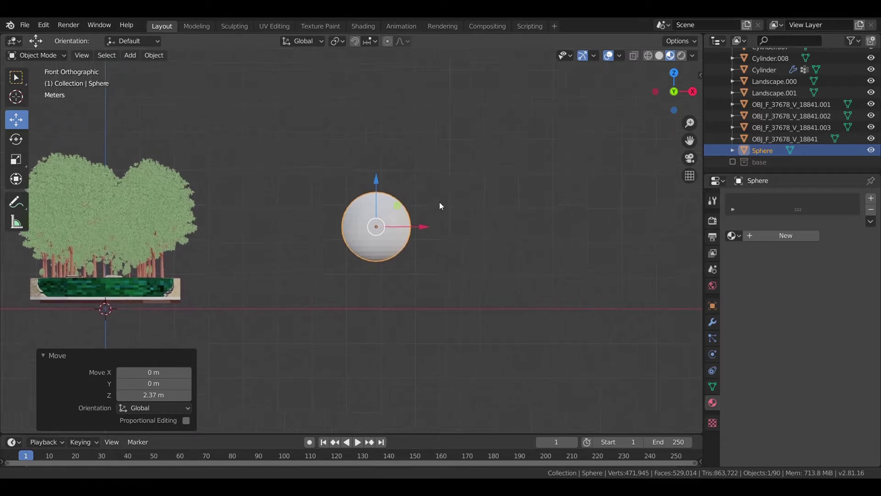
scroll(451, 249, up, 4)
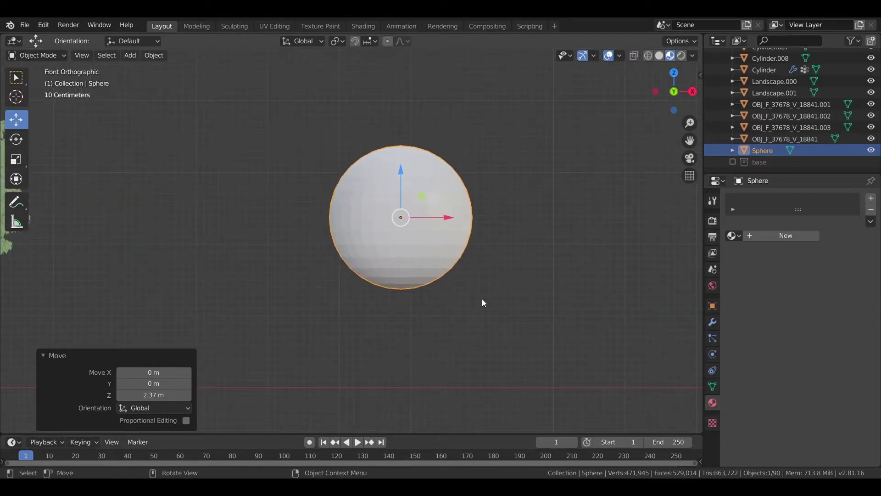
In X-ray Edit Mode, box-select the sphere's lower half and delete those faces
key(shift+z)
key(Tab)
key(alt+a)
key(b)
mouse_move(528, 311)
mouse_down()
mouse_move(274, 211)
mouse_move(279, 223)
mouse_up()
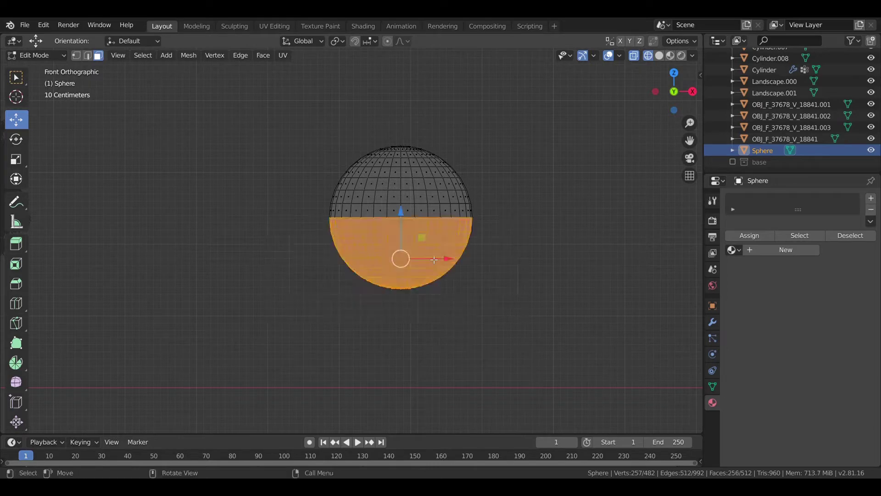
key(alt+a)
drag(563, 324, 306, 207)
key(x)
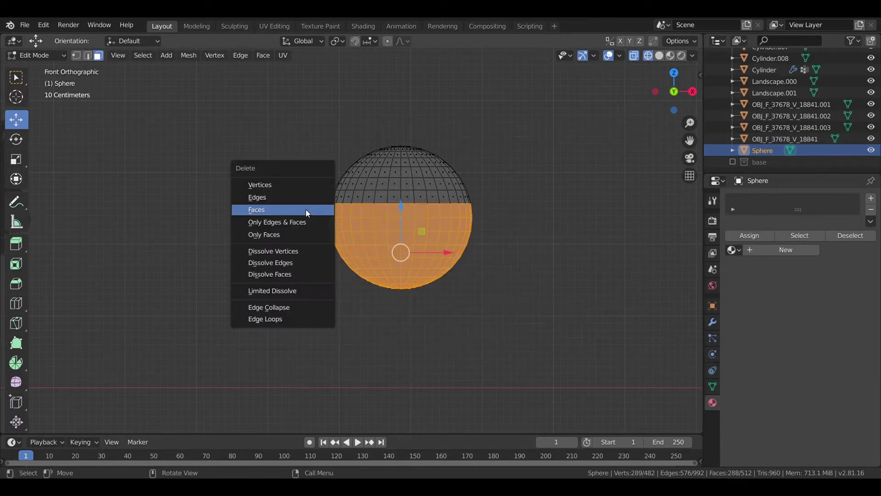
click(307, 210)
key(Tab)
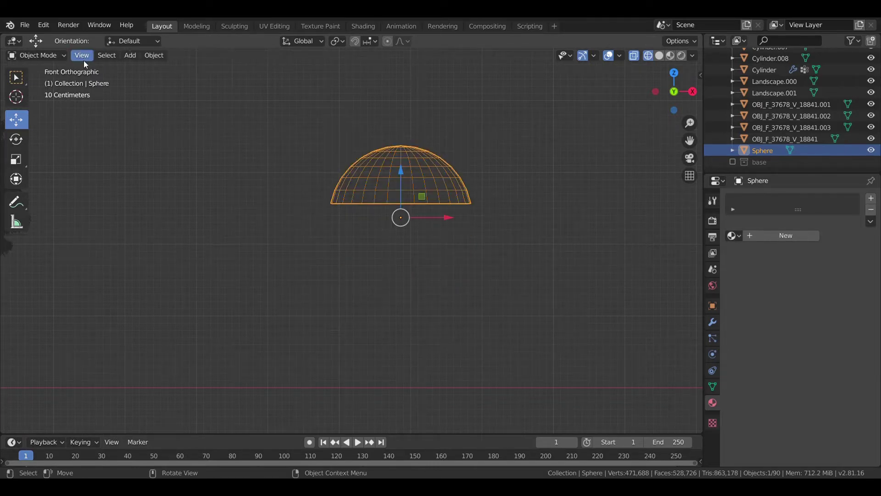
In vertex select mode, scale the dome's bottom two vertex rows outward
key(Tab)
click(76, 56)
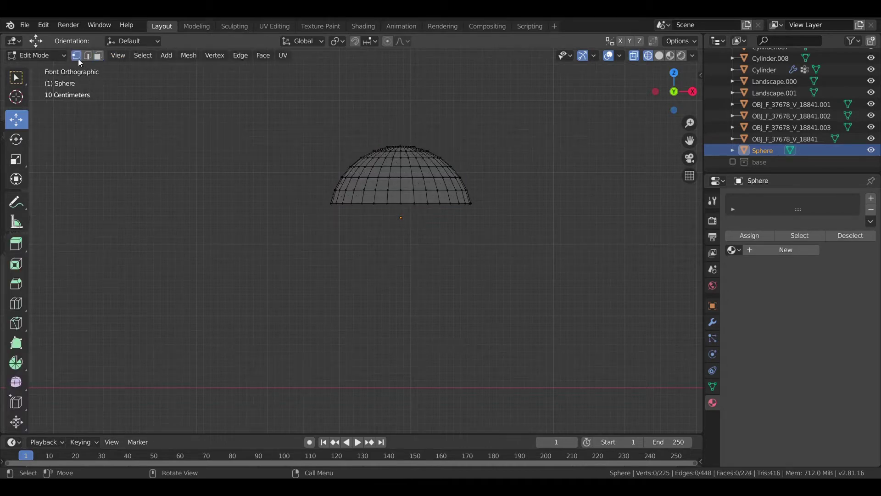
scroll(515, 199, up, 3)
shift+middle_drag(516, 198, 442, 295)
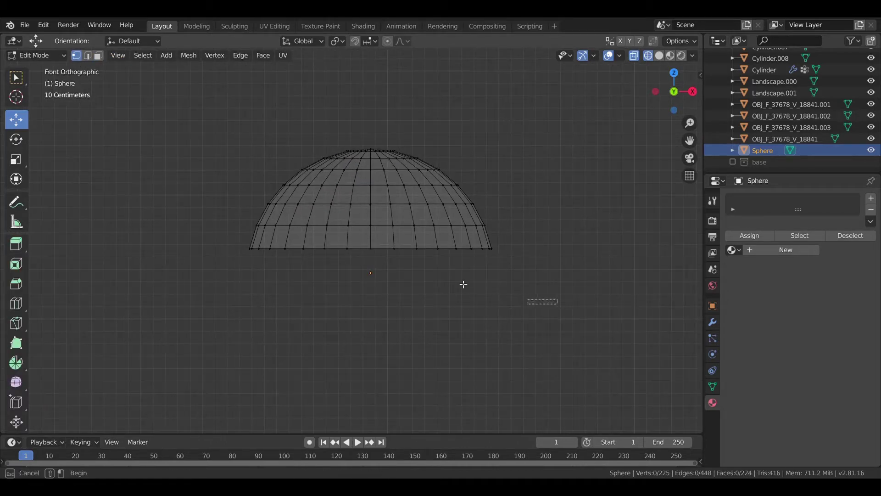
drag(556, 305, 220, 242)
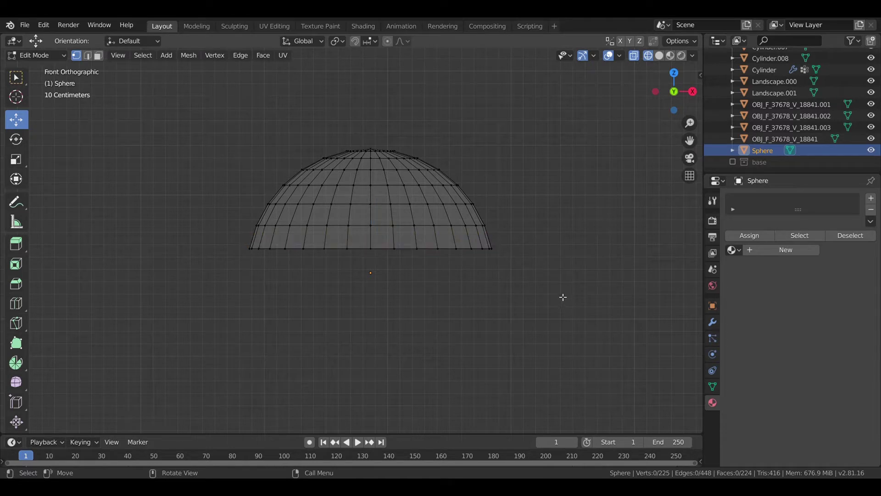
drag(562, 297, 218, 212)
key(s)
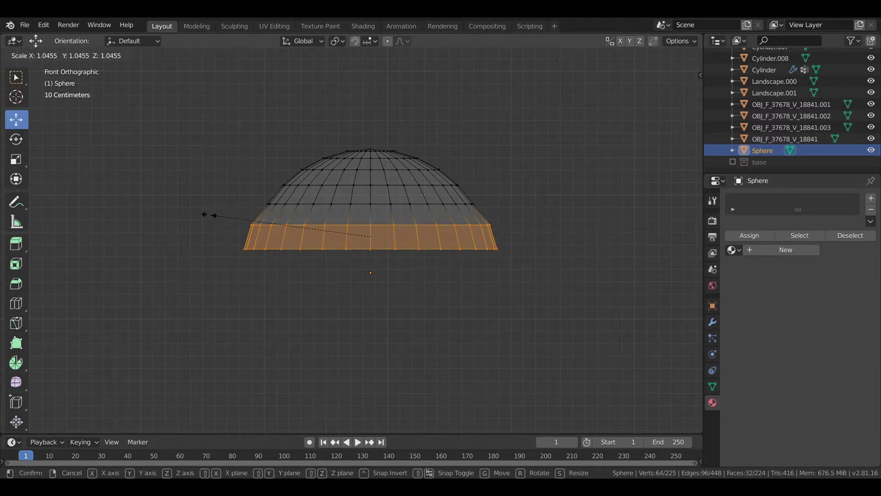
click(208, 215)
Lower and widen the dome's bottom vertex row
click(547, 308)
drag(547, 309, 212, 248)
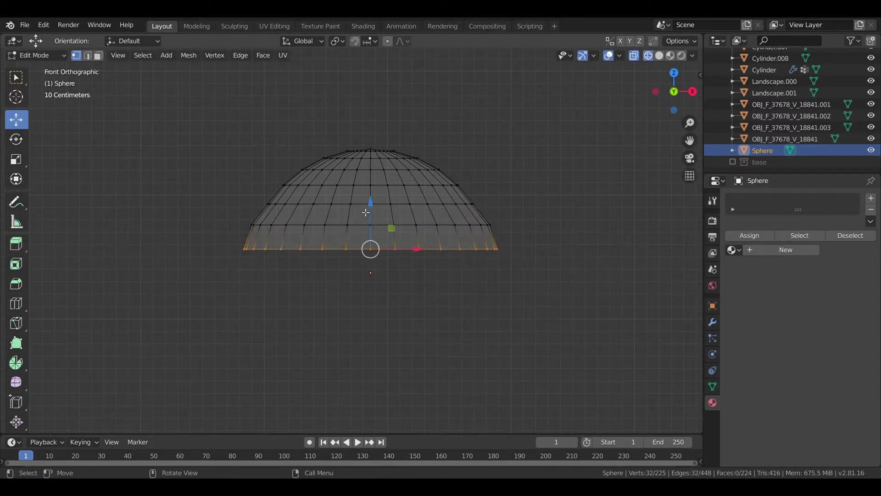
key(g)
key(z)
click(473, 299)
key(s)
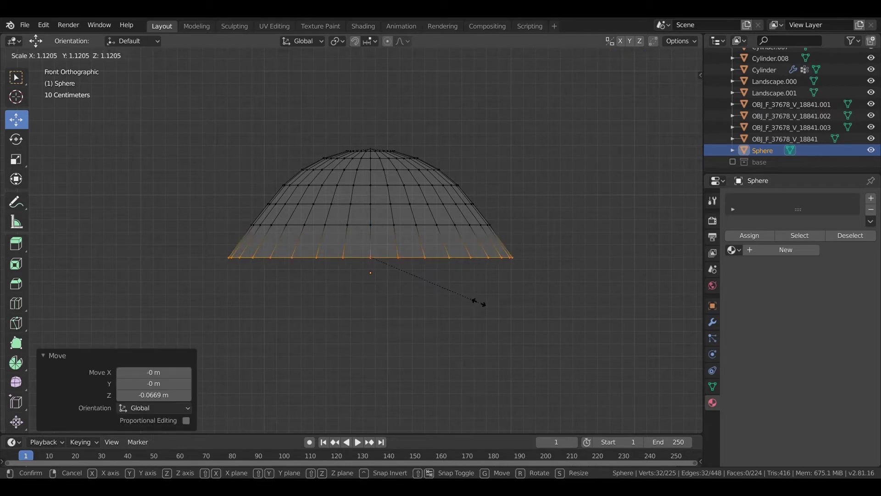
click(475, 303)
Scale the two lowest rows, then the three lowest rows, outward
click(556, 334)
drag(575, 339, 193, 200)
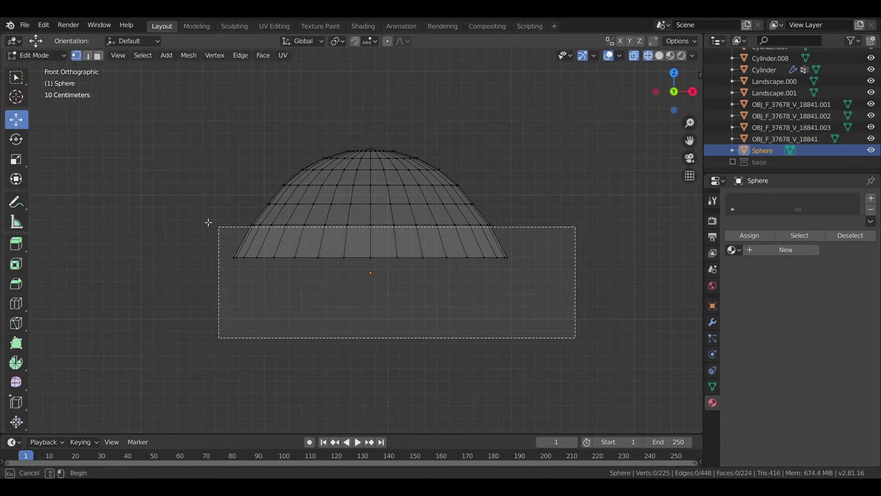
key(s)
click(183, 205)
click(528, 317)
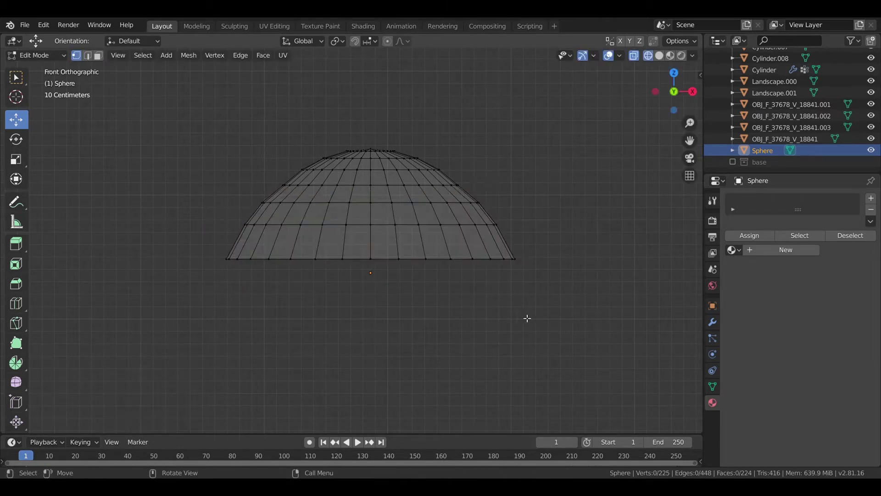
drag(551, 317, 186, 181)
key(s)
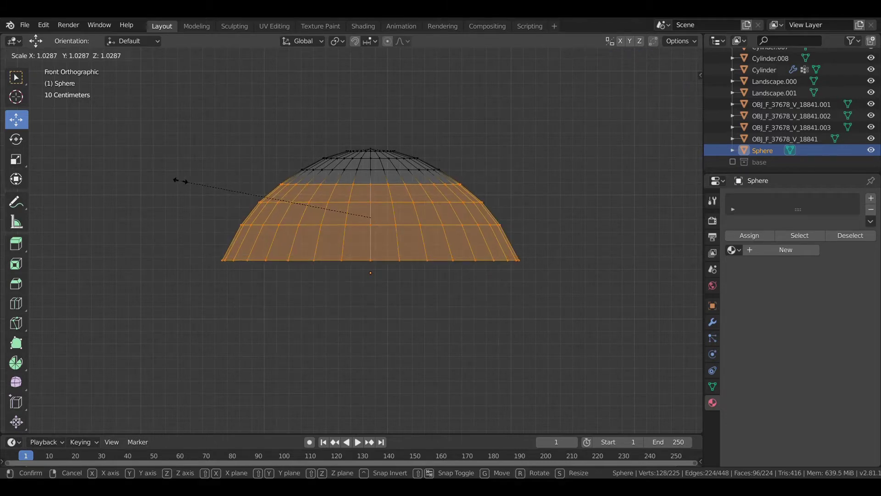
click(181, 178)
click(513, 324)
key(Tab)
key(Tab)
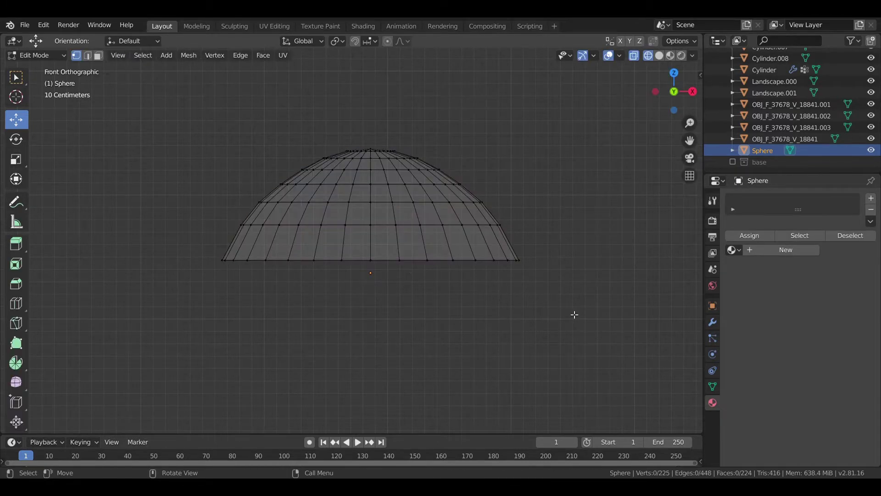
Raise all but the top rows of the dome by about 0.0446 m
drag(574, 314, 207, 180)
drag(370, 163, 373, 157)
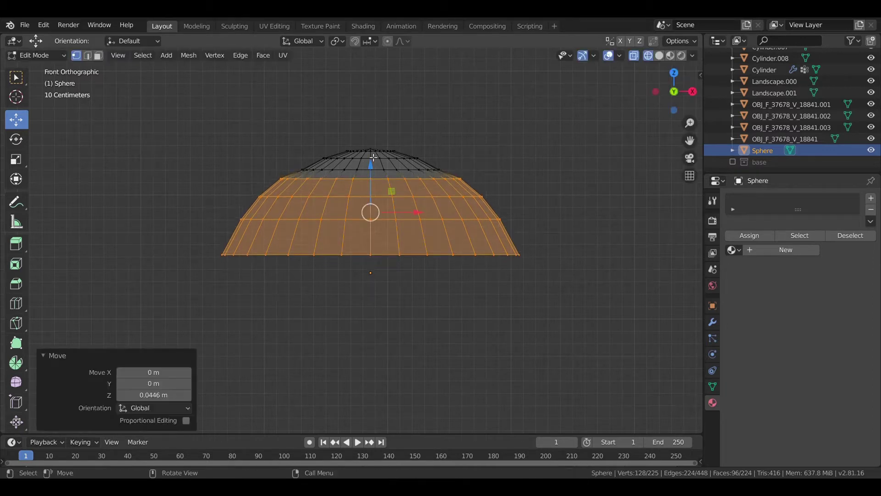
key(ctrl+z)
drag(610, 318, 248, 165)
drag(364, 157, 363, 152)
key(Tab)
Select the dome in material preview, view it from above, and enter Edit Mode
key(z)
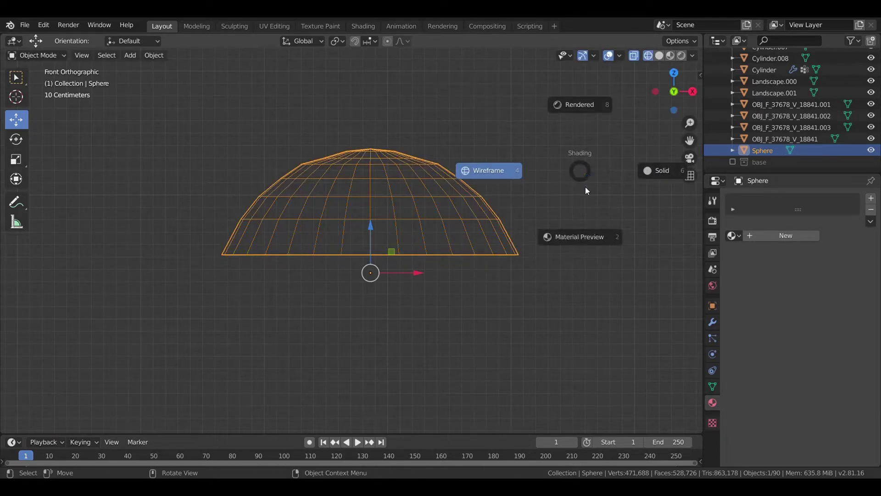
click(601, 220)
mouse_move(584, 224)
middle_down()
mouse_move(435, 225)
mouse_move(445, 267)
mouse_move(423, 250)
middle_up()
click(414, 250)
key(KP_7)
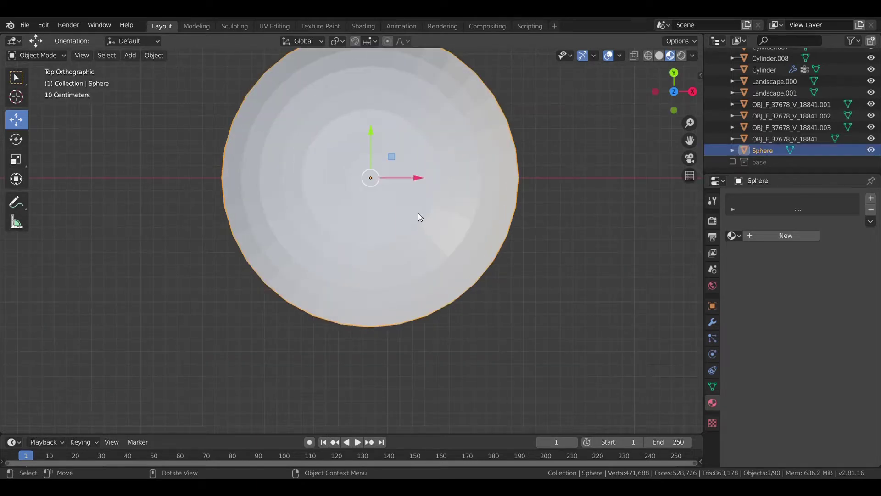
mouse_move(418, 214)
shift+middle_down()
mouse_move(406, 309)
mouse_move(414, 316)
shift+middle_up()
key(Tab)
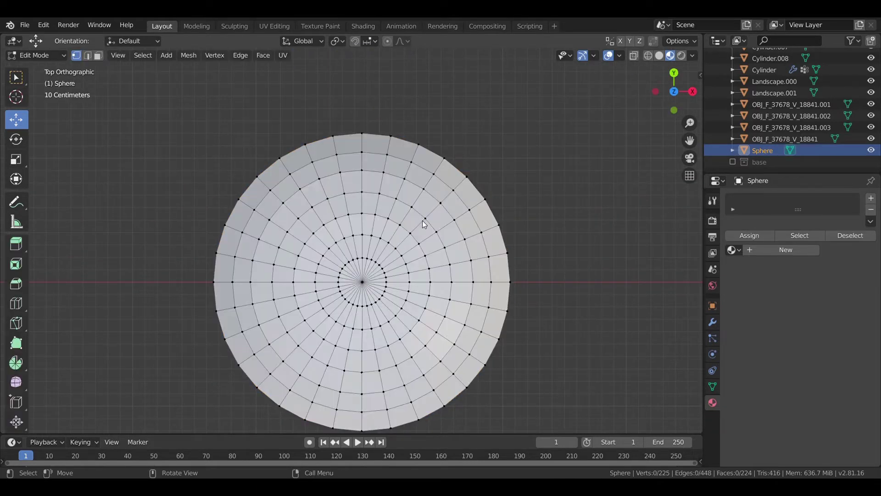
Assign Material.005 to the dome from the material browse list in face mode
key(z)
click(98, 56)
click(733, 250)
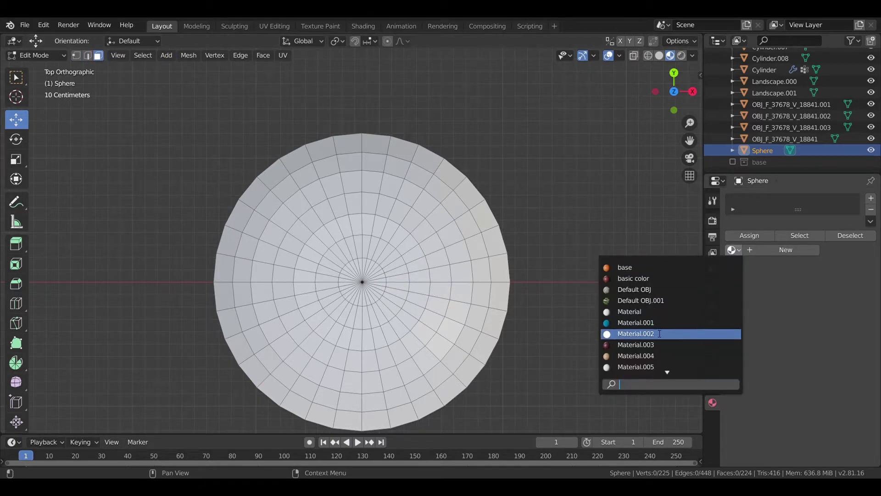
click(661, 368)
key(Tab)
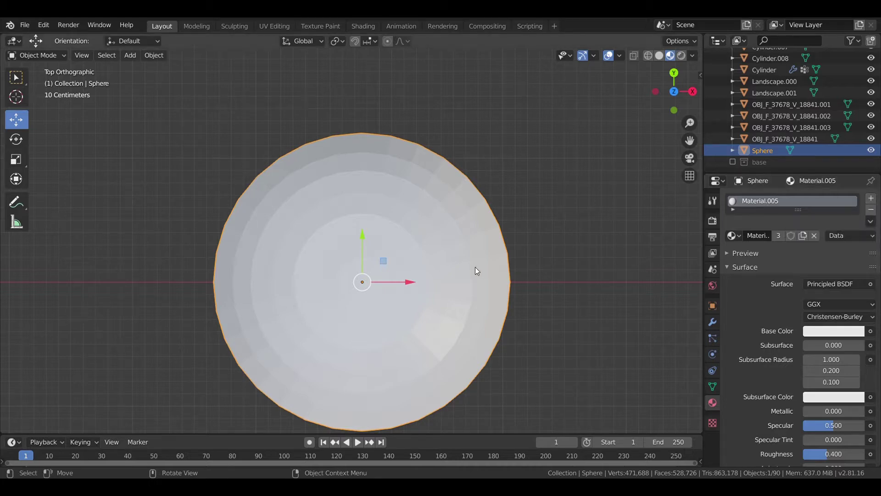
Back in Edit Mode, select strips of the canopy's faces
key(Tab)
click(494, 246)
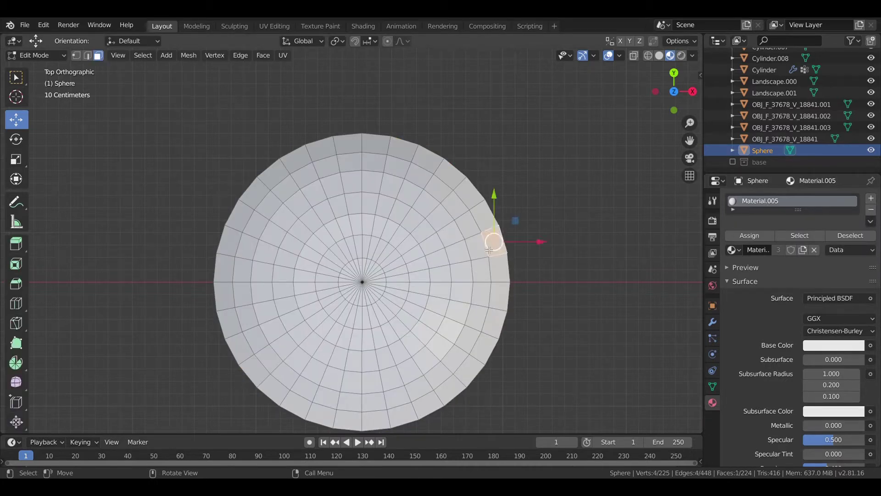
shift+click(445, 259)
Select one wedge of the canopy's faces, row by row and with circle select
shift+click(417, 269)
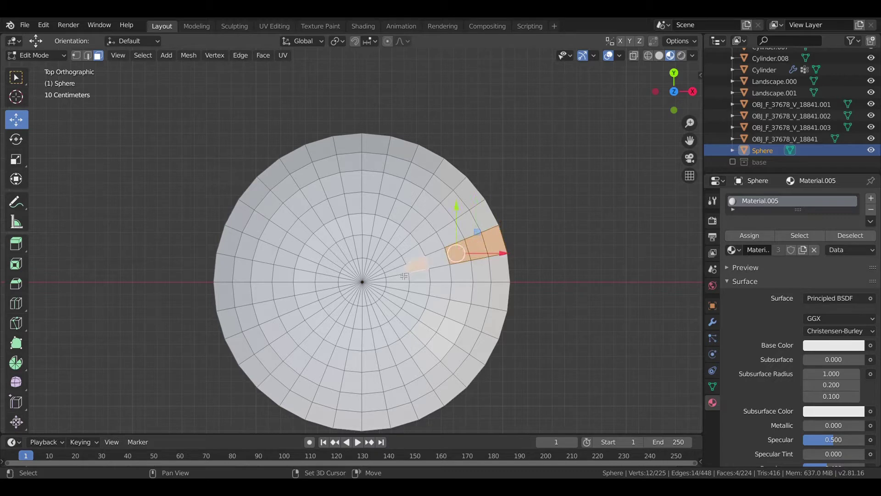
shift+click(406, 281)
shift+click(440, 279)
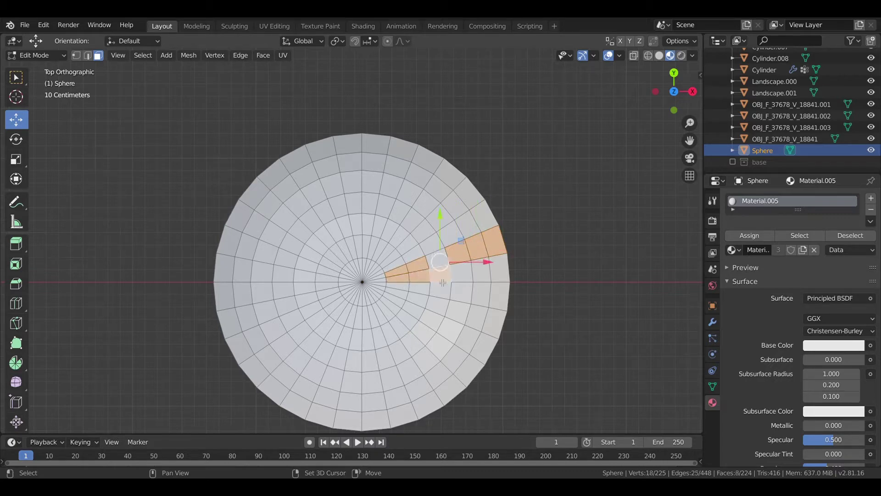
shift+click(471, 277)
shift+click(503, 276)
shift+click(436, 268)
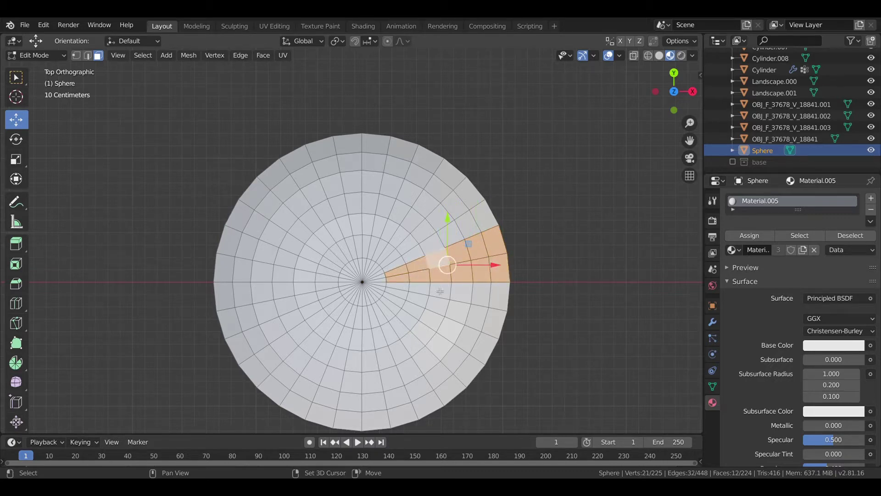
shift+click(440, 291)
shift+click(397, 287)
shift+click(462, 294)
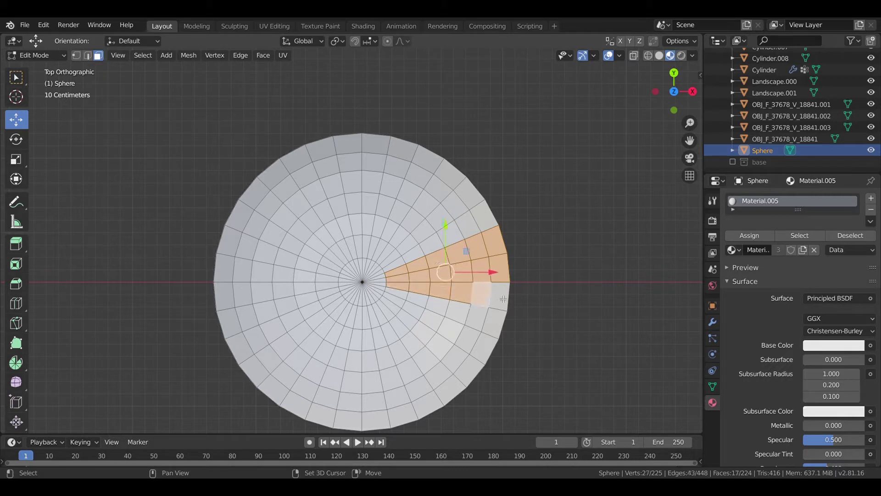
shift+click(504, 298)
key(c)
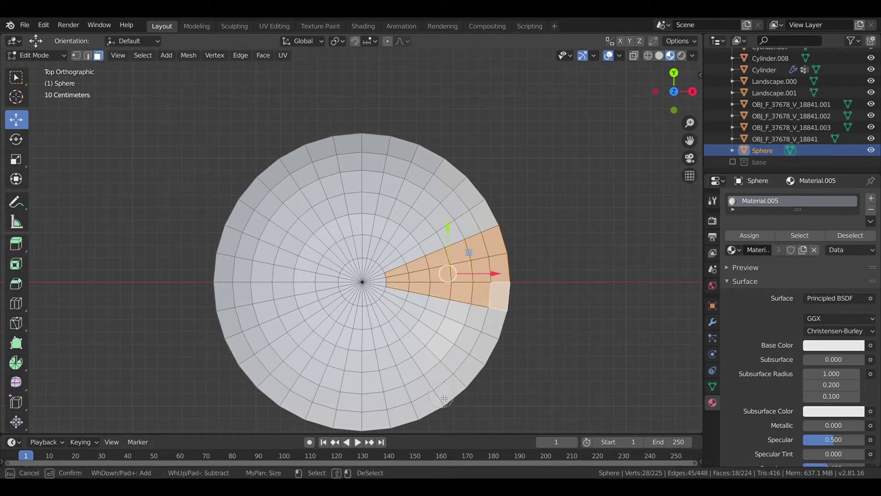
mouse_move(434, 395)
mouse_down()
mouse_move(374, 303)
mouse_move(388, 284)
mouse_move(434, 290)
mouse_up()
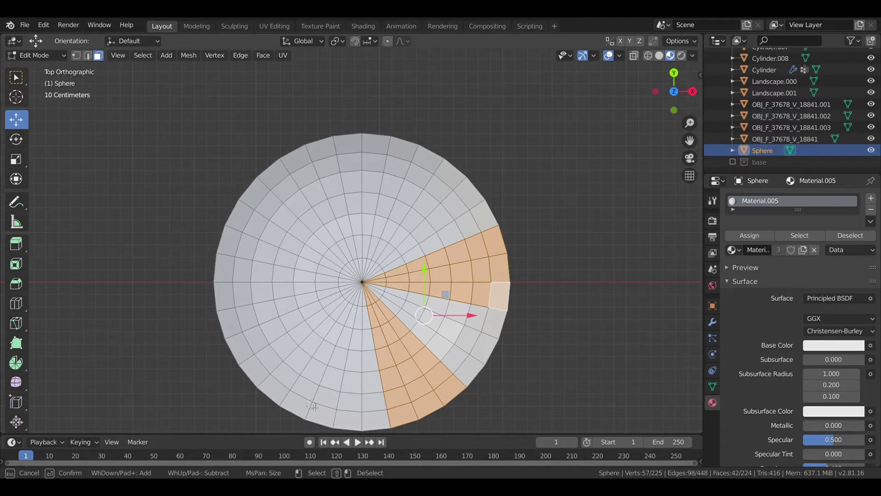
key(Escape)
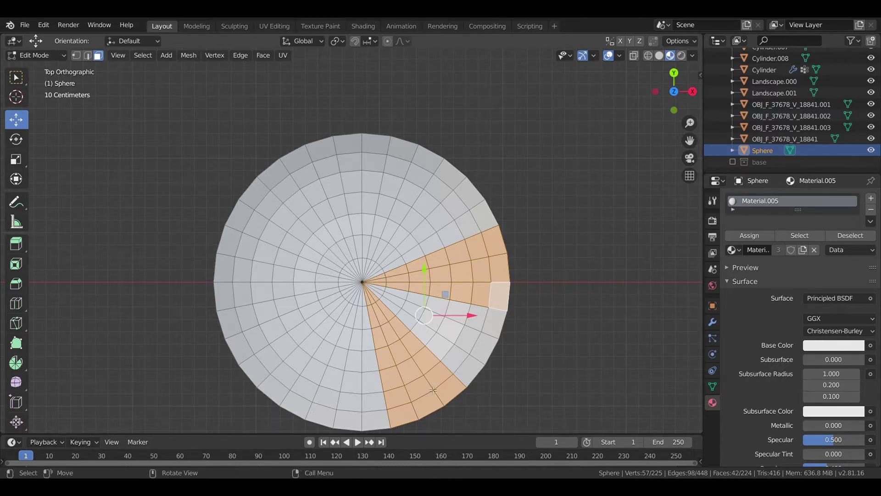
Give the selected wedge a new orange-red material, Material.012
click(871, 198)
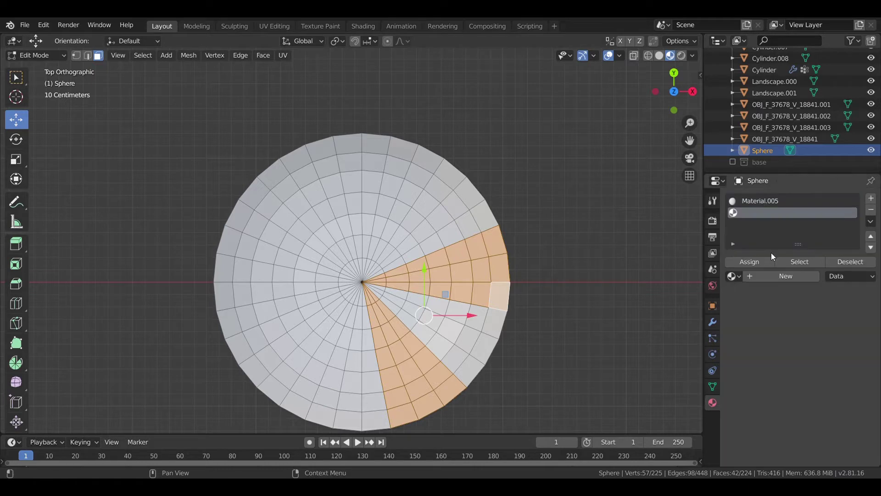
click(766, 276)
click(834, 371)
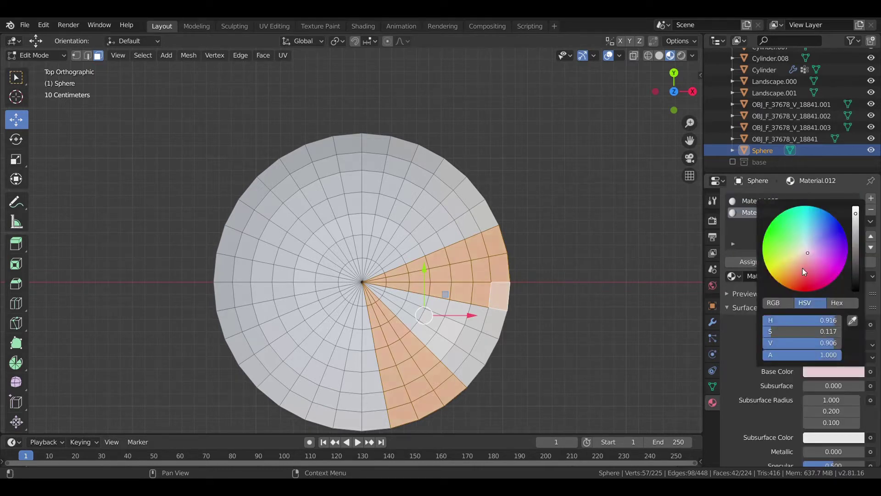
drag(804, 272, 800, 276)
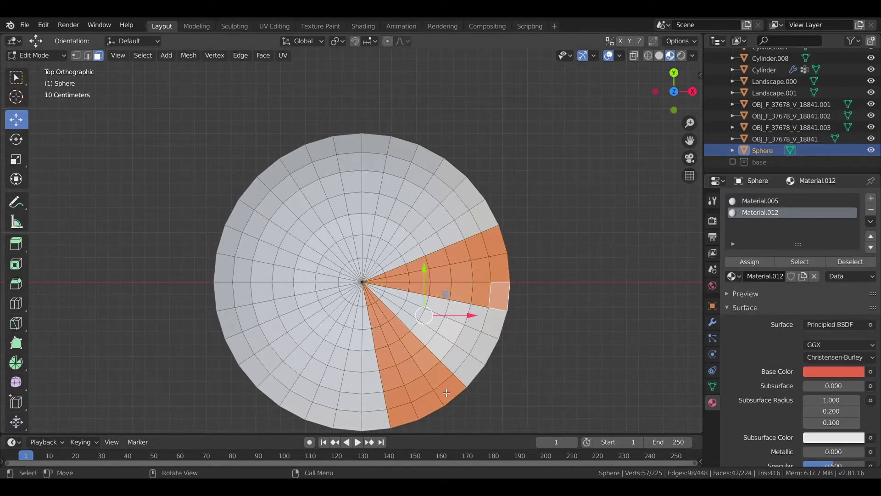
Clear the selection and circle-select the wedge of faces below it
key(c)
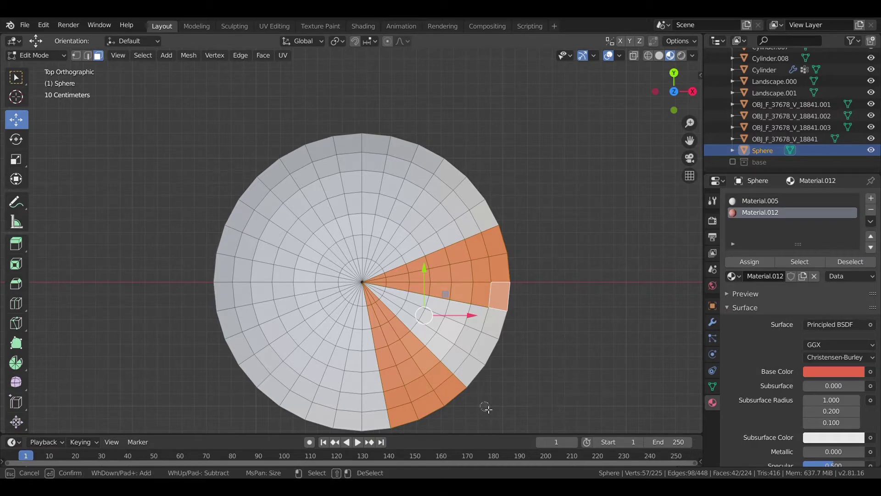
key(Escape)
key(alt+a)
key(c)
mouse_move(436, 400)
mouse_down()
mouse_move(388, 341)
mouse_move(378, 310)
mouse_move(394, 349)
mouse_up()
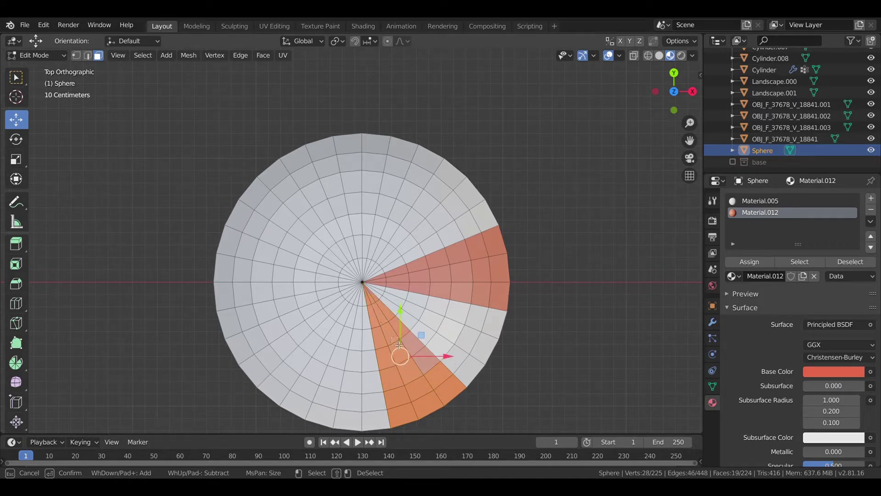
key(Escape)
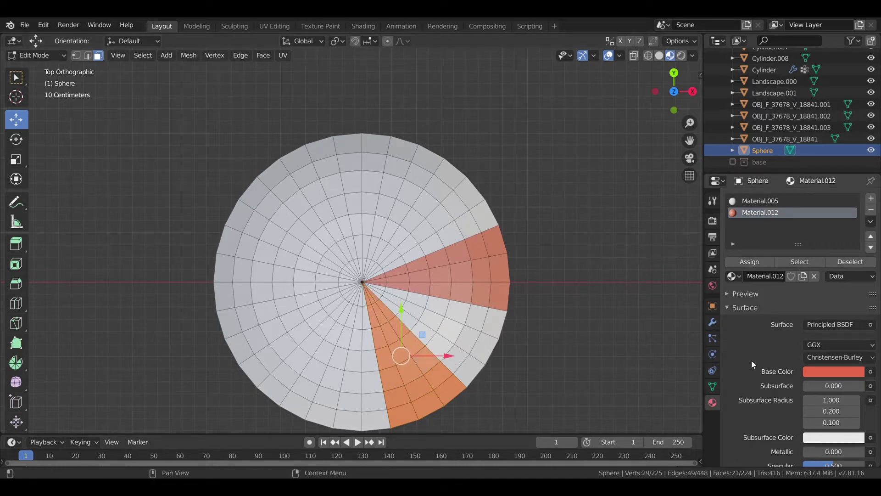
Assign a new yellow Material.013 to the lower wedge and return to object mode
click(868, 199)
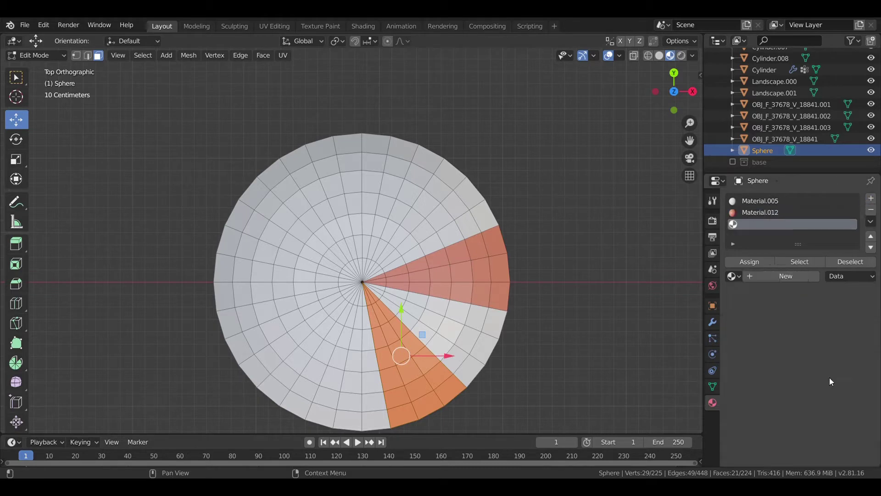
click(785, 278)
click(831, 371)
drag(812, 253, 770, 268)
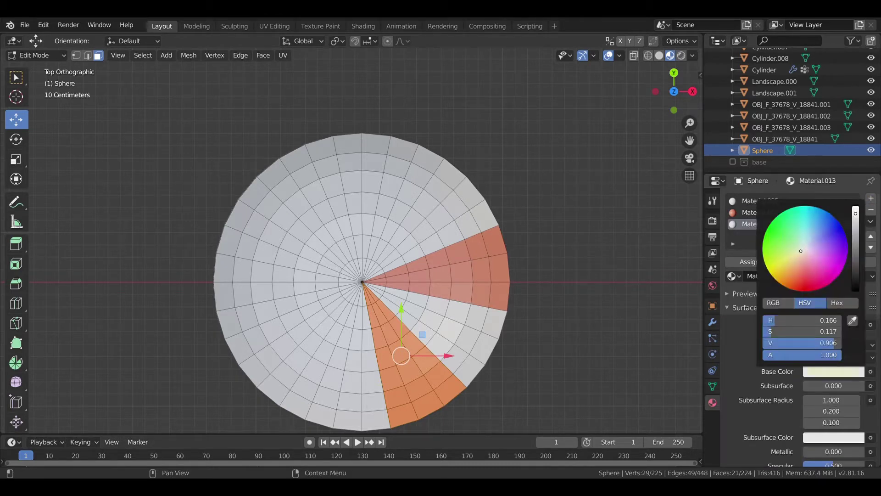
click(769, 268)
click(747, 263)
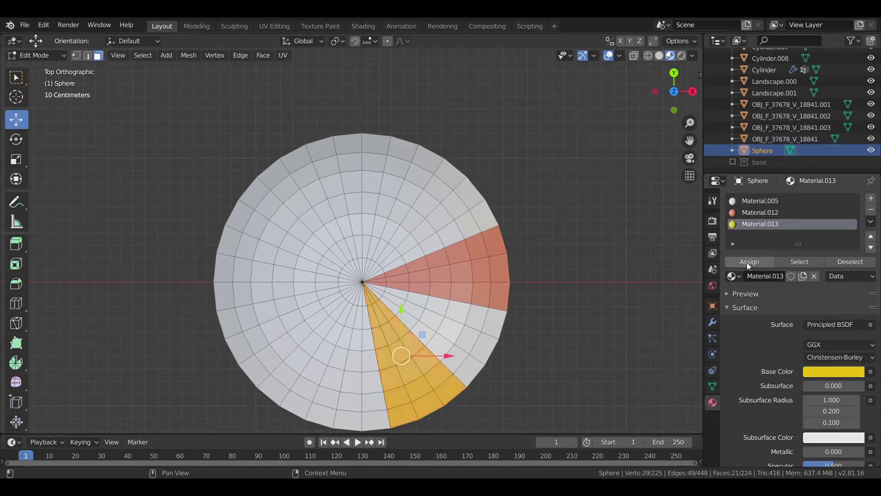
key(Tab)
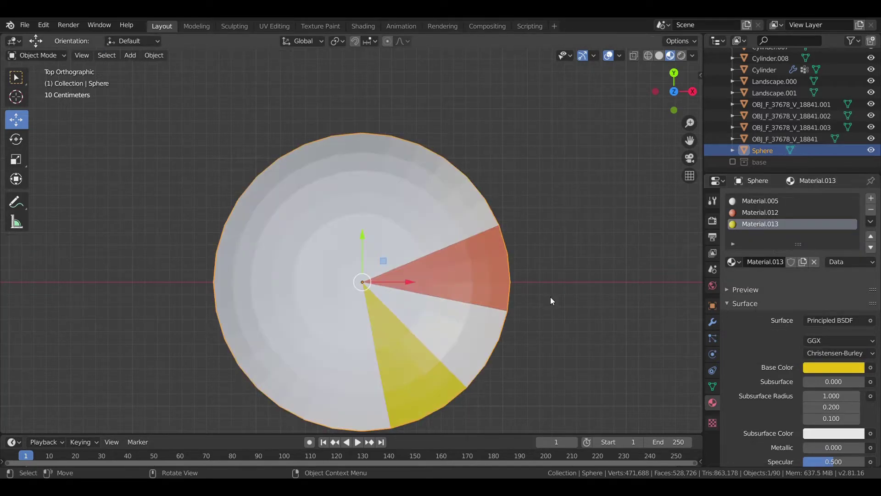
In edit mode, circle-select the top wedge of the canopy's faces
key(Tab)
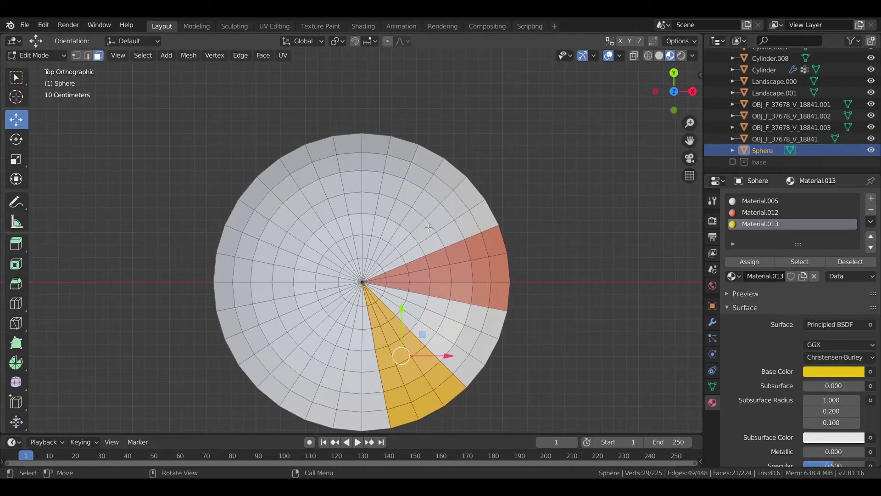
click(413, 162)
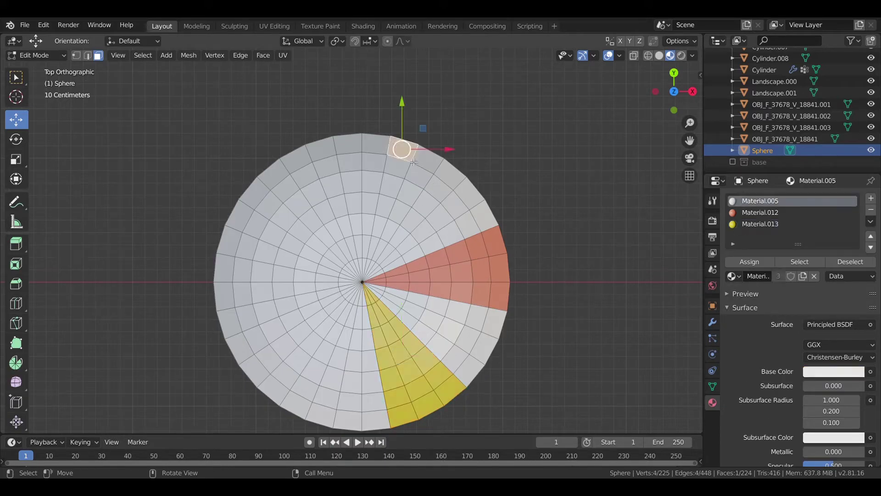
key(c)
mouse_move(400, 151)
mouse_down()
mouse_move(384, 160)
mouse_move(372, 262)
mouse_up()
right_click(486, 202)
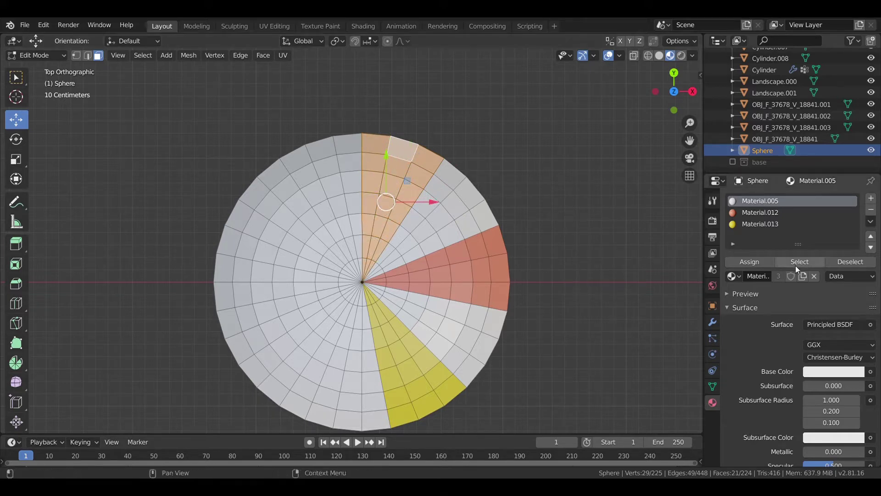
Give the top wedge a new cyan-blue Material.014 and preview it
click(871, 198)
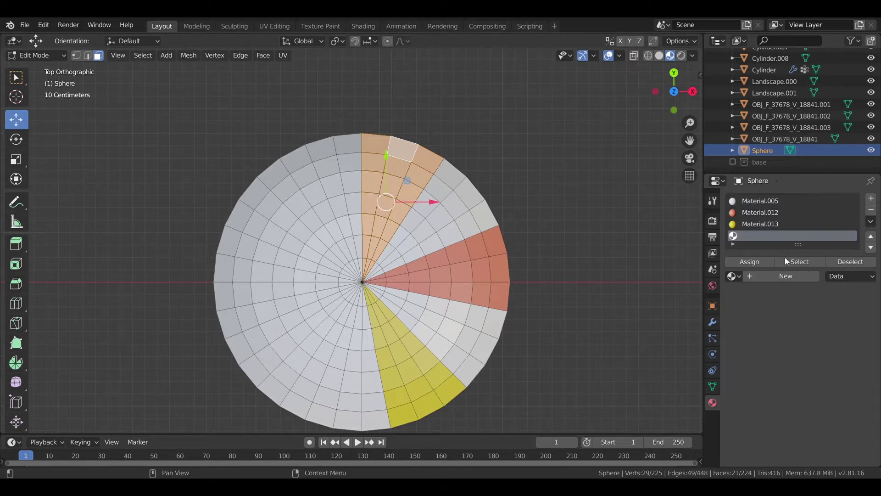
click(760, 276)
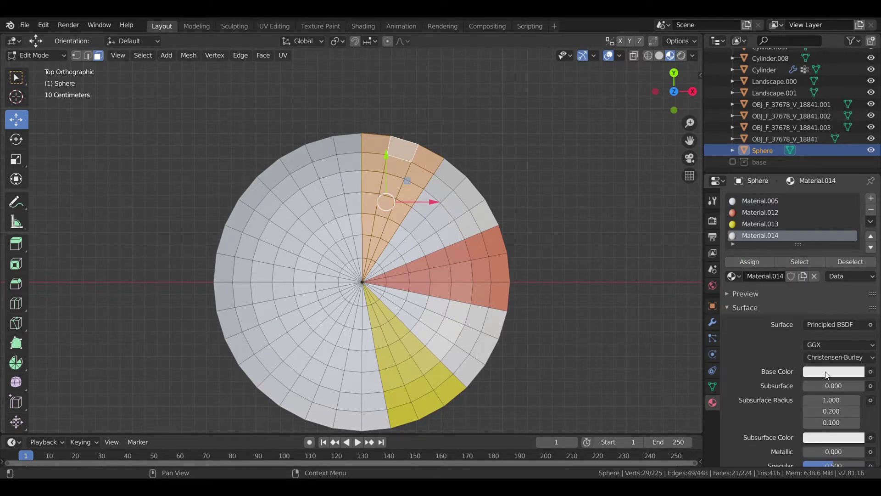
click(826, 375)
click(819, 271)
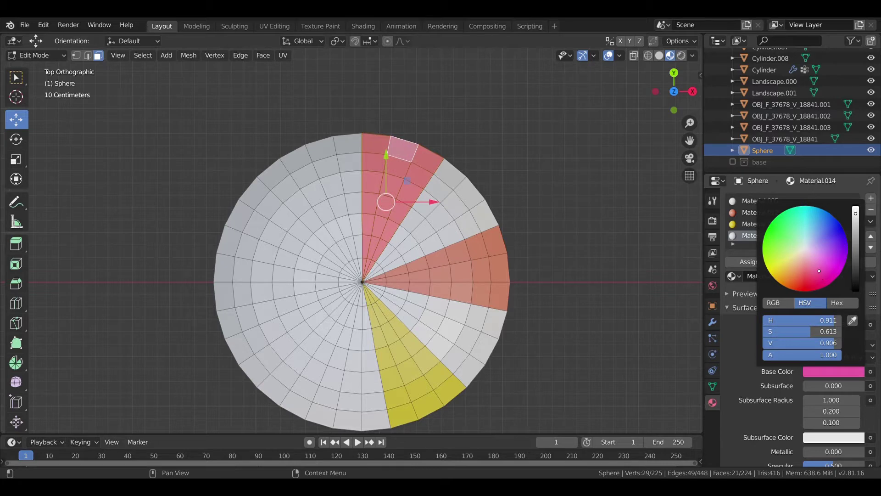
drag(819, 270, 817, 217)
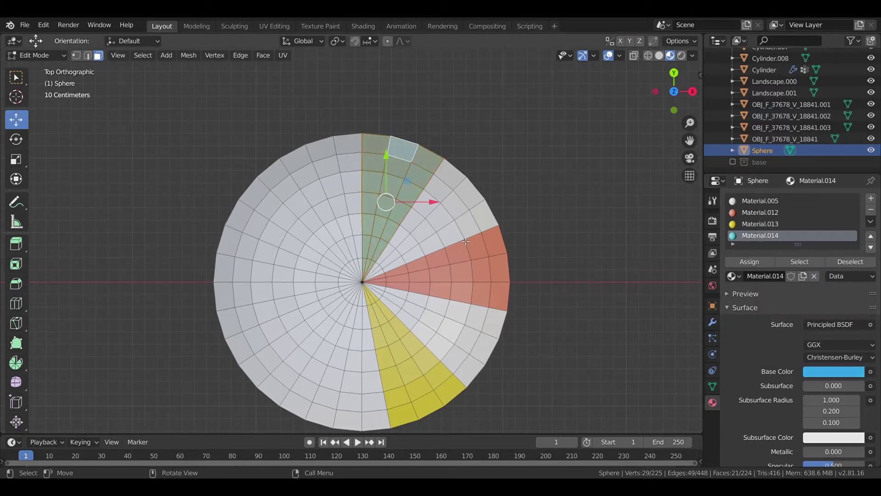
key(Tab)
key(Tab)
Circle-select the upper-left wedge of faces
click(316, 252)
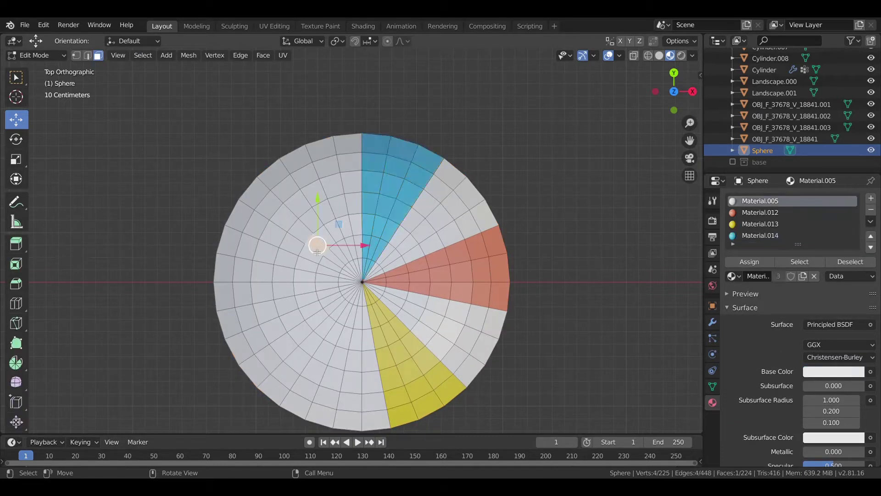
key(c)
mouse_move(316, 250)
mouse_down()
mouse_move(336, 259)
mouse_move(305, 247)
mouse_move(315, 242)
mouse_up()
mouse_move(289, 191)
mouse_down()
mouse_move(273, 186)
mouse_move(261, 208)
mouse_move(275, 232)
mouse_up()
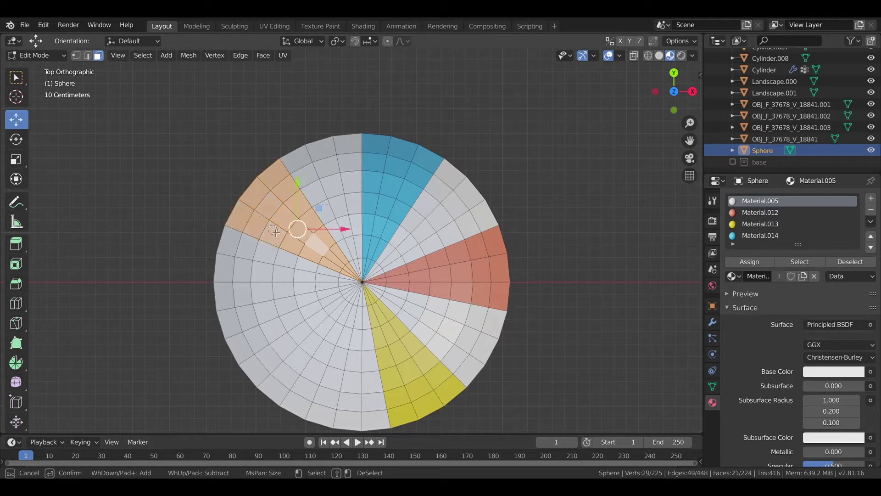
right_click(376, 251)
Give the upper-left wedge a new green Material.015
click(870, 198)
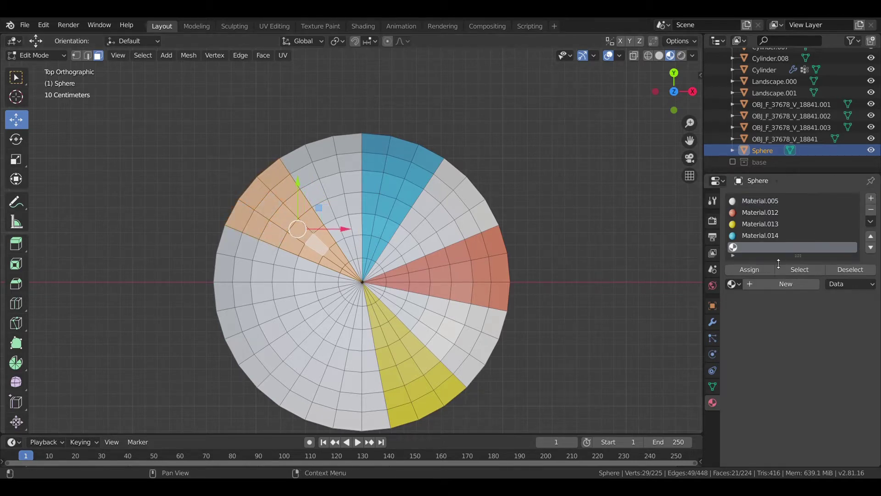
click(771, 280)
click(833, 379)
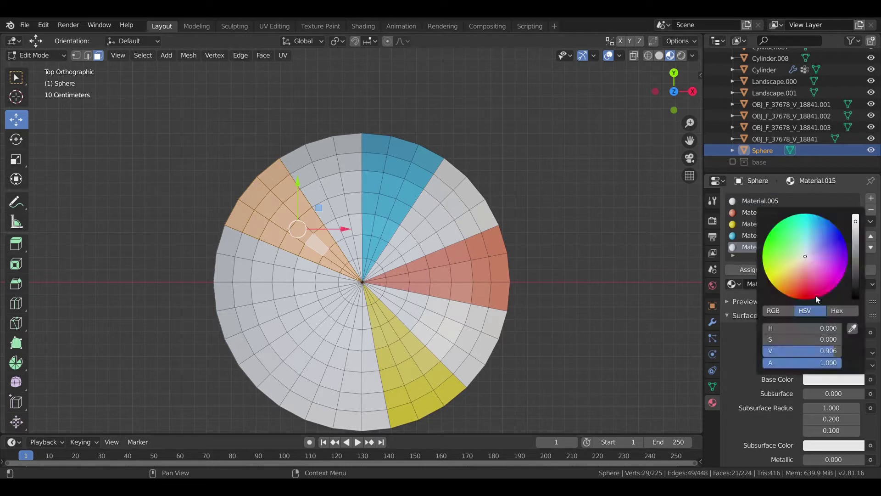
mouse_move(816, 299)
mouse_down()
mouse_move(793, 235)
mouse_move(782, 239)
mouse_up()
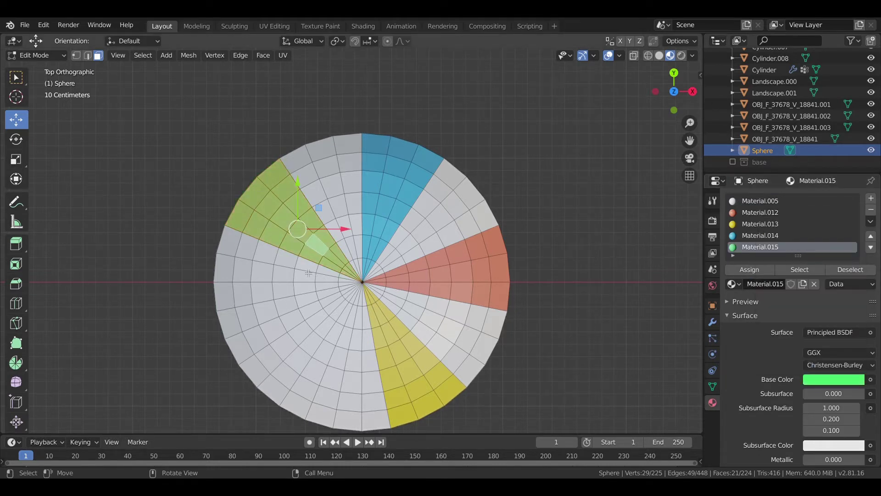
Select the lower-left wedge faces, removing stray faces from the selection
click(308, 307)
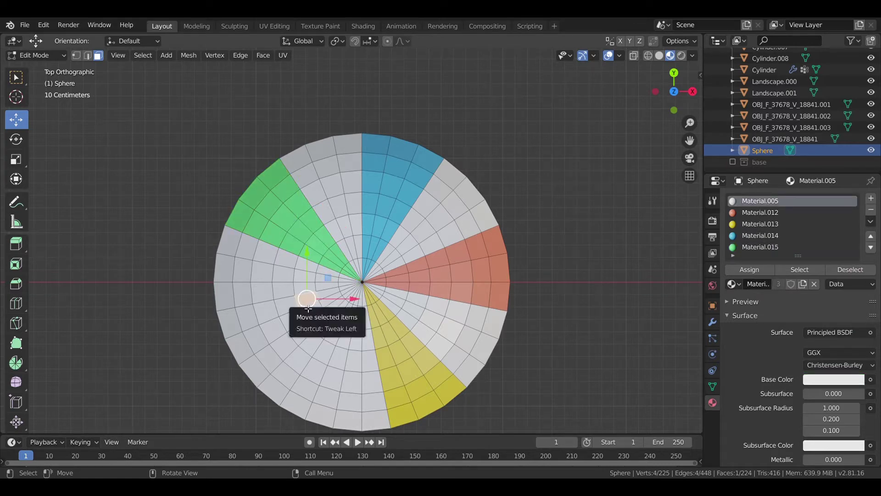
key(c)
click(314, 312)
mouse_move(314, 312)
mouse_down()
mouse_move(336, 293)
mouse_move(329, 289)
mouse_up()
key(Escape)
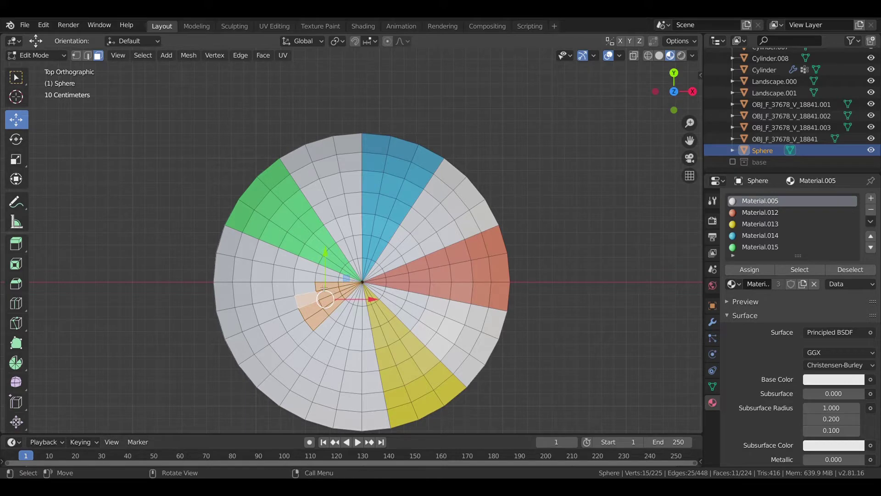
middle_drag(324, 287, 317, 296)
key(c)
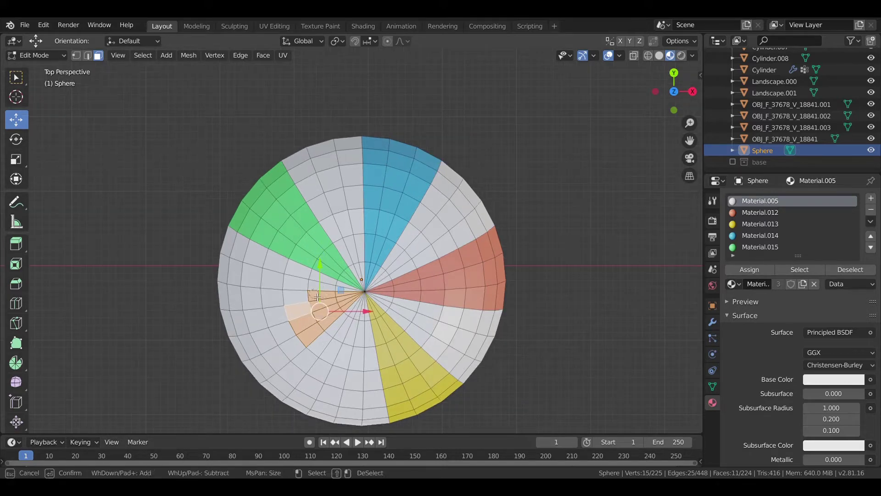
shift+click(316, 297)
shift+click(324, 294)
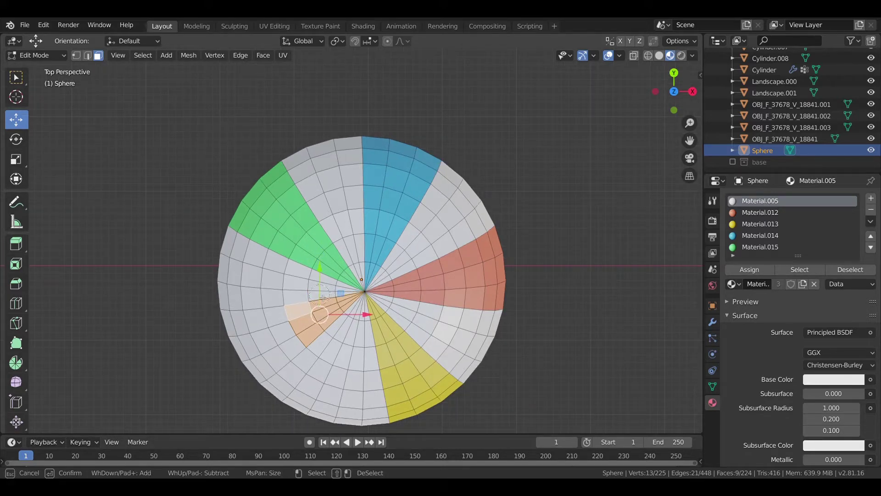
mouse_move(294, 337)
mouse_down()
mouse_move(244, 344)
mouse_move(251, 369)
mouse_up()
right_click(339, 355)
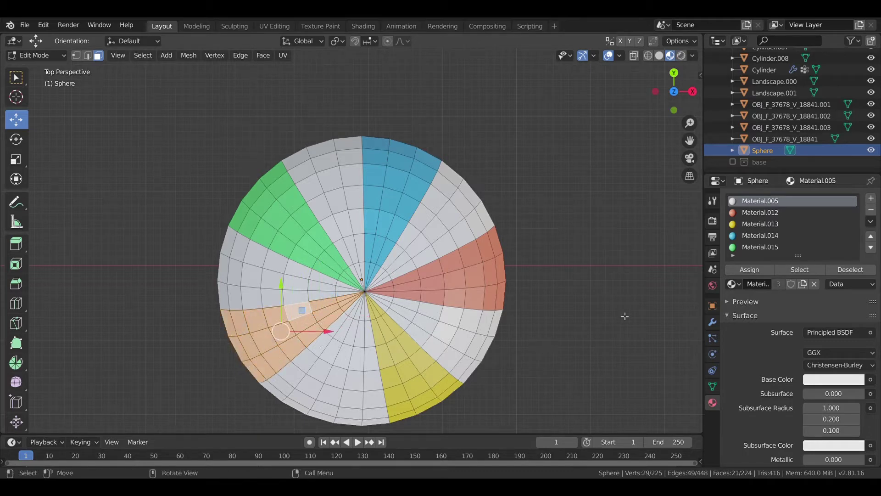
Add a new pale yellow-green Material.016 for the wedge and return to object mode
click(871, 199)
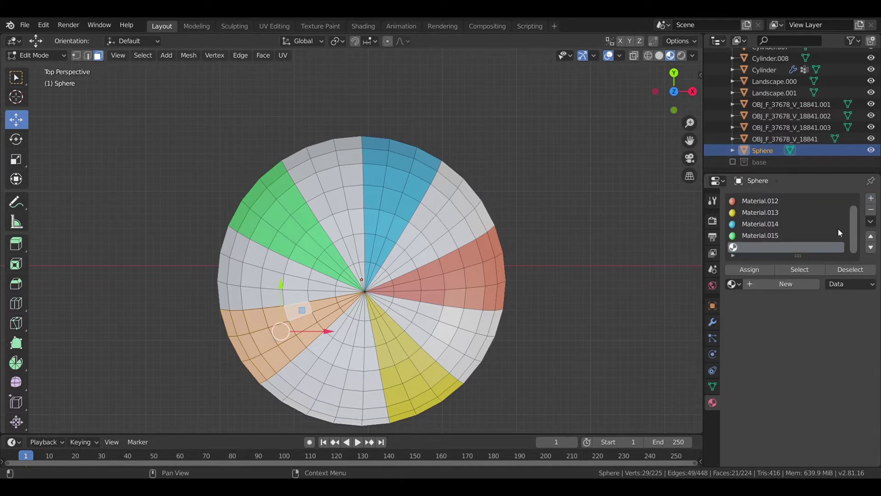
click(782, 285)
click(826, 379)
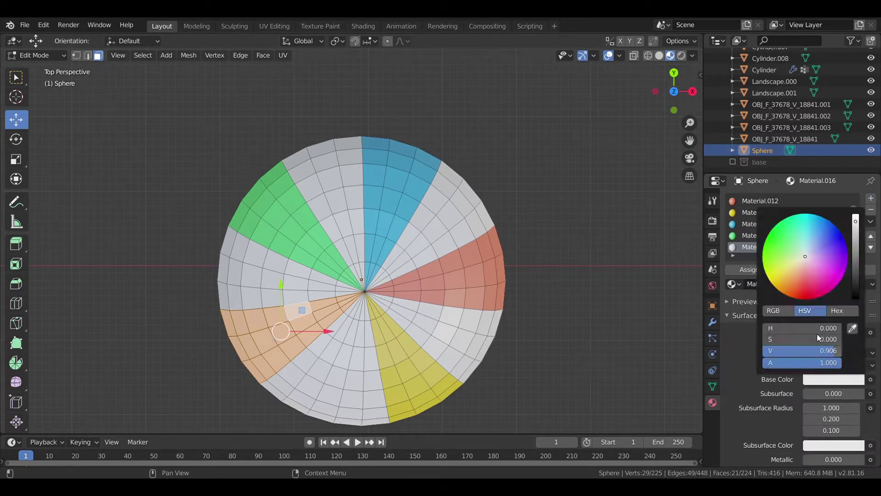
click(786, 261)
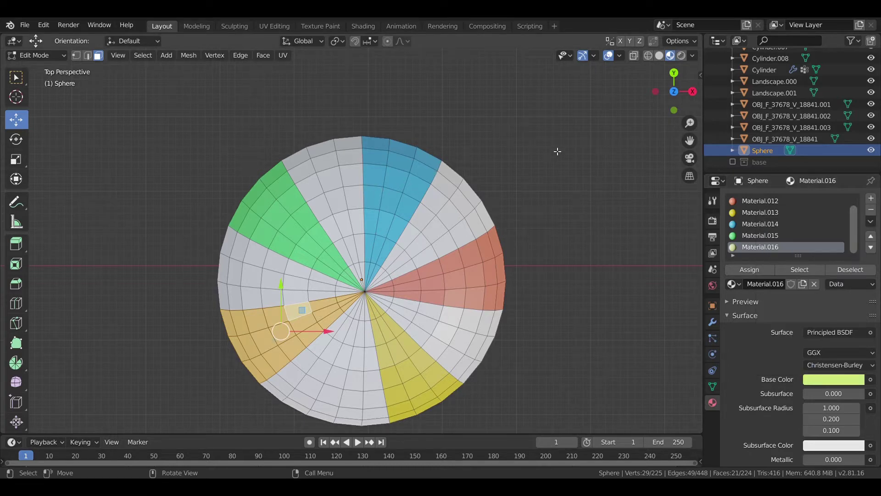
key(Tab)
Flatten the canopy sphere slightly along Z, then view it from the front
scroll(482, 212, down, 3)
mouse_move(415, 275)
middle_down()
mouse_move(377, 227)
mouse_move(379, 249)
middle_up()
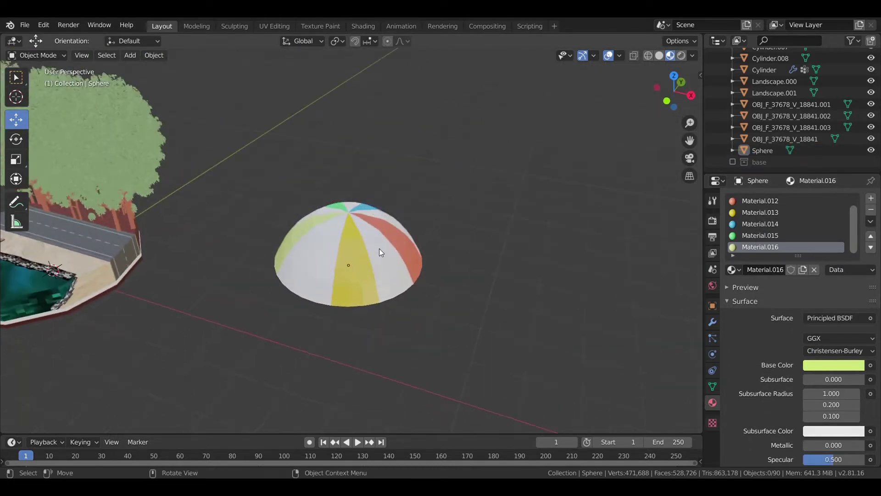
click(379, 248)
key(s)
key(z)
click(396, 183)
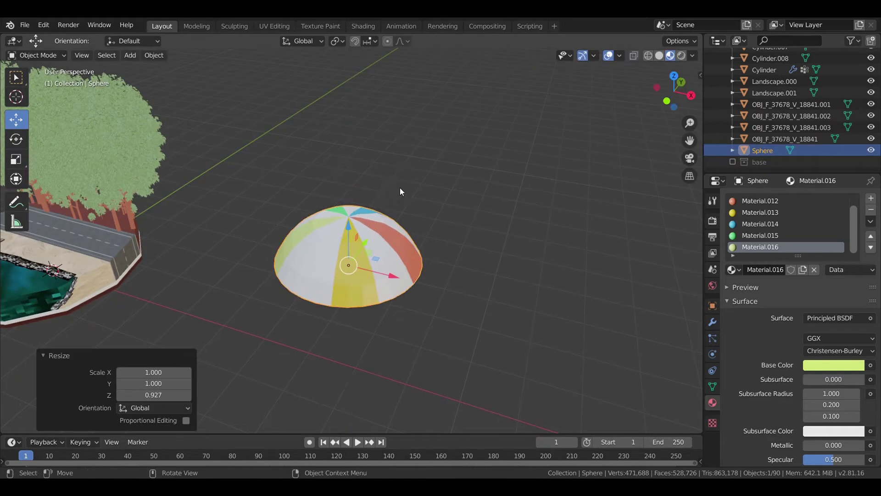
key(KP_1)
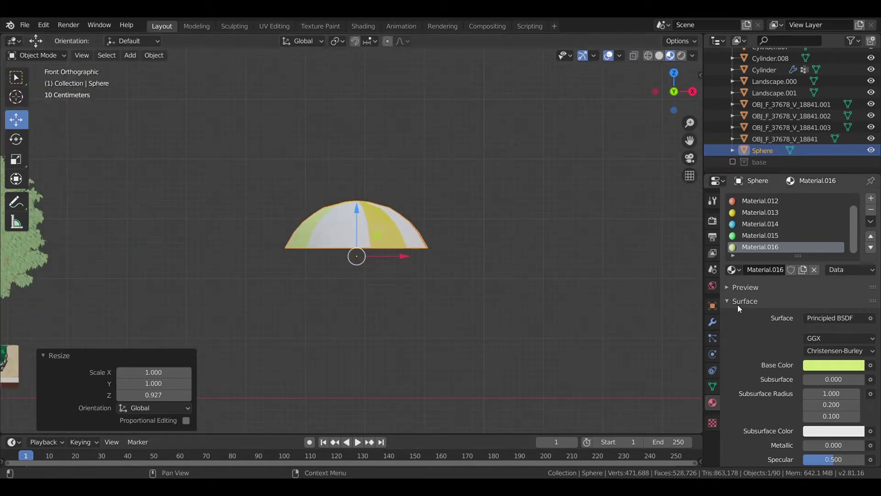
Tint the canopy's white Material.005 stripes light pink
scroll(750, 212, up, 1)
click(752, 203)
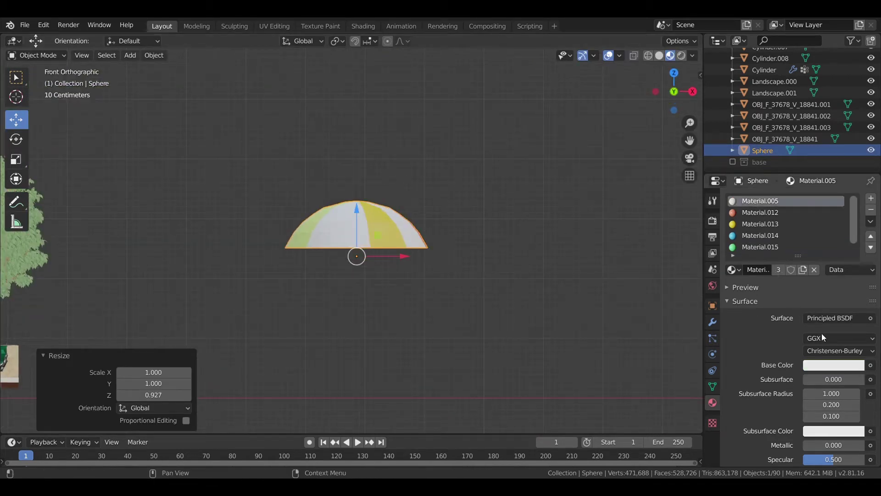
click(847, 364)
click(805, 247)
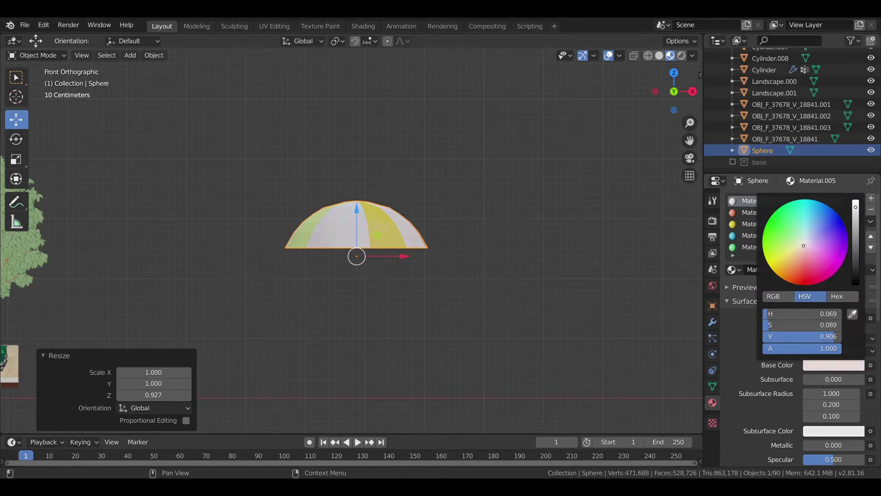
Try smooth shading on the canopy, revert to flat shading, and deselect it
right_click(329, 232)
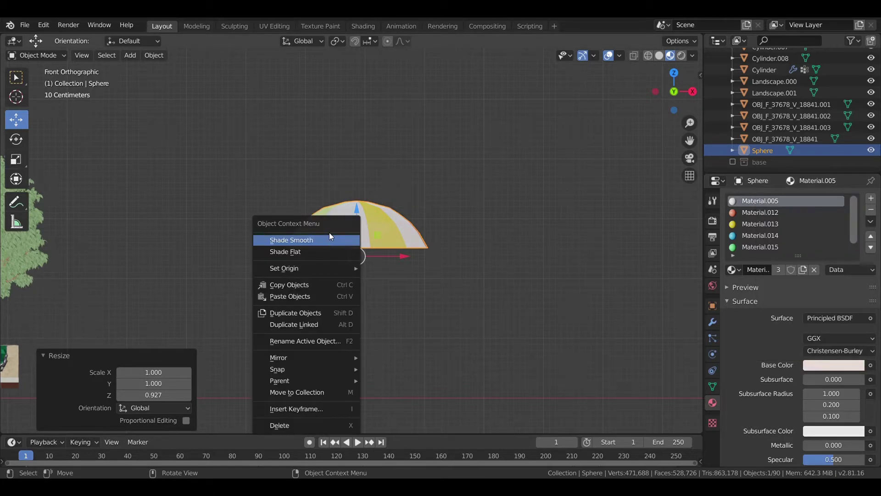
click(328, 235)
right_click(395, 229)
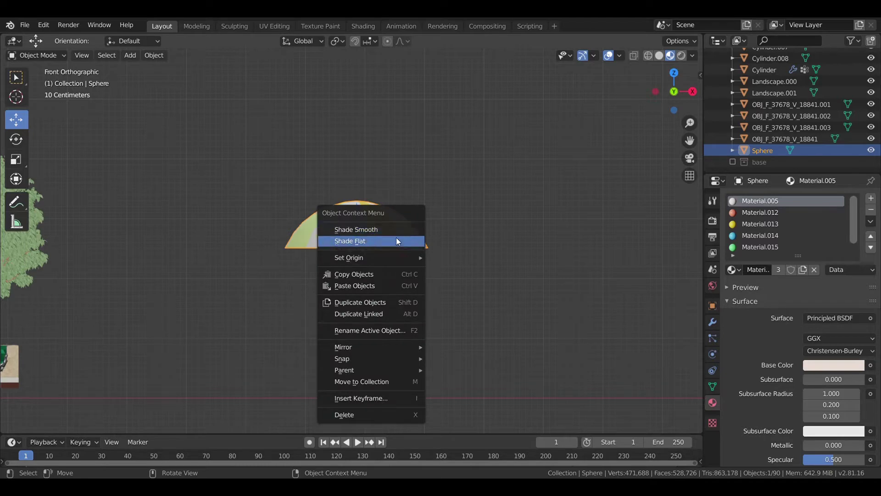
click(396, 237)
click(445, 221)
Add a cylinder and move it beneath the canopy, raised up into it
key(shift+a)
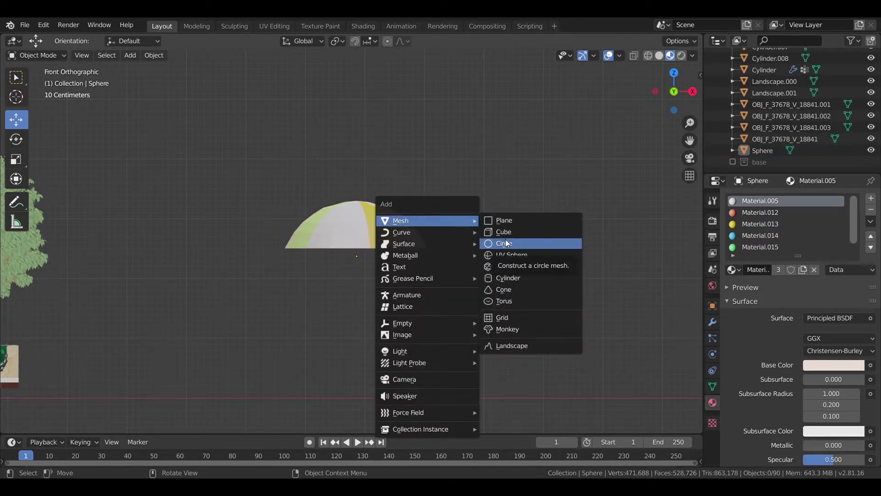
click(516, 278)
scroll(276, 333, down, 3)
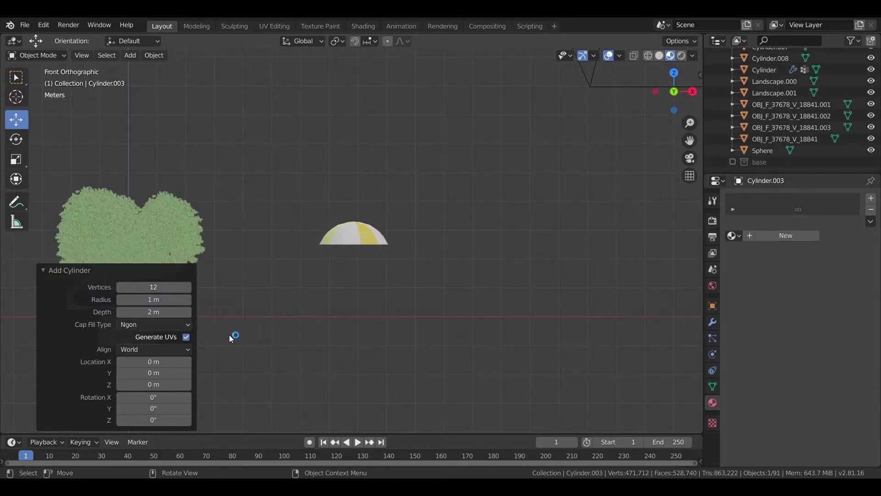
shift+middle_drag(243, 323, 385, 309)
key(g)
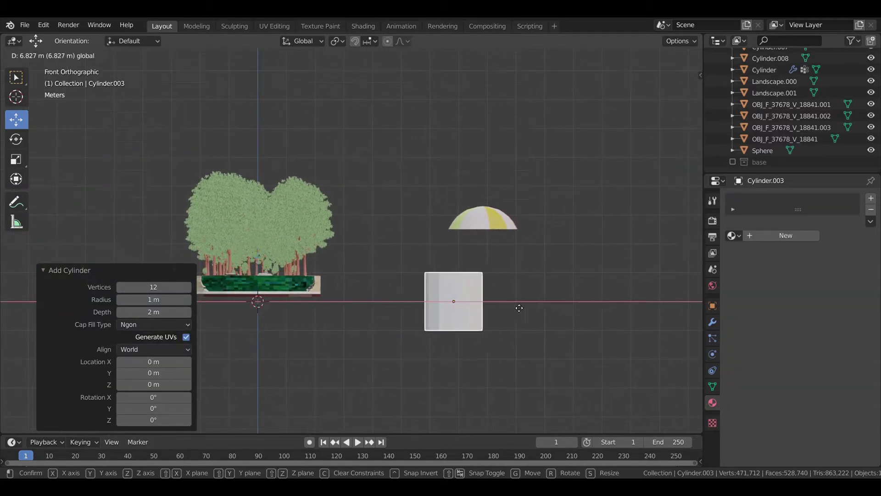
click(536, 301)
key(g)
key(z)
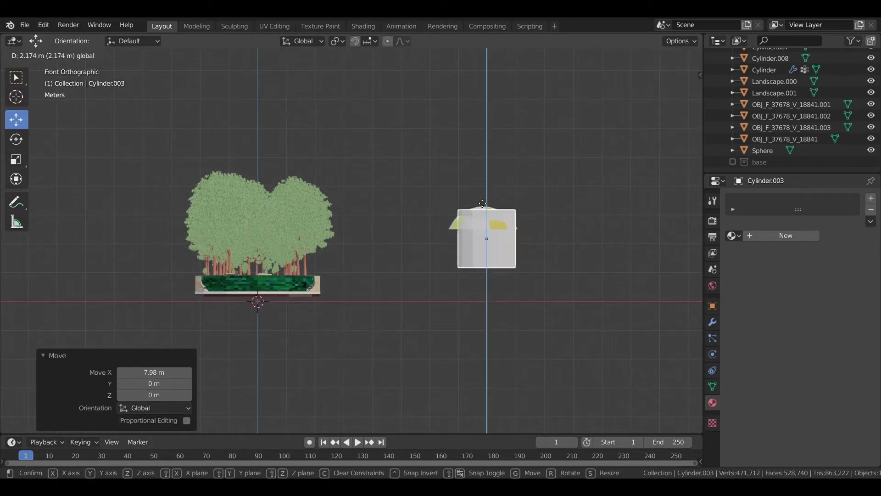
click(527, 213)
Thin the cylinder into a pole scaled 0.447 in X and Y, with a new material
scroll(527, 213, up, 2)
scroll(527, 213, up, 3)
scroll(522, 282, up, 1)
key(s)
key(shift+z)
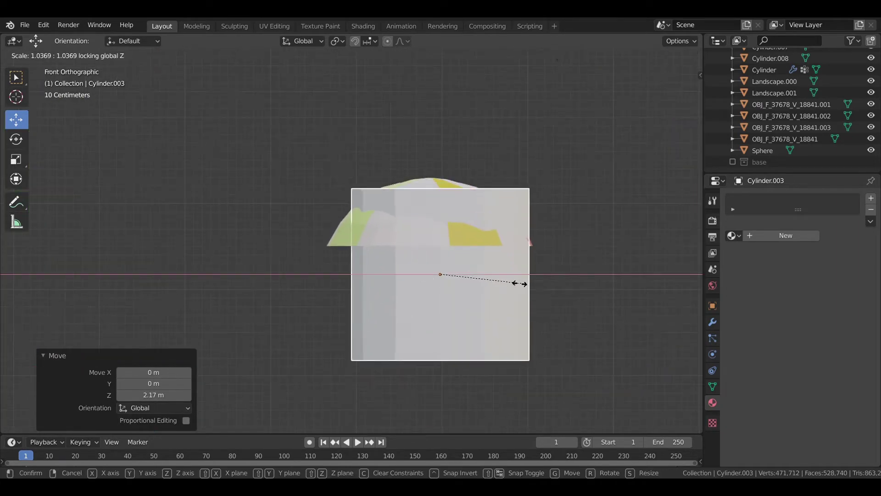
click(459, 300)
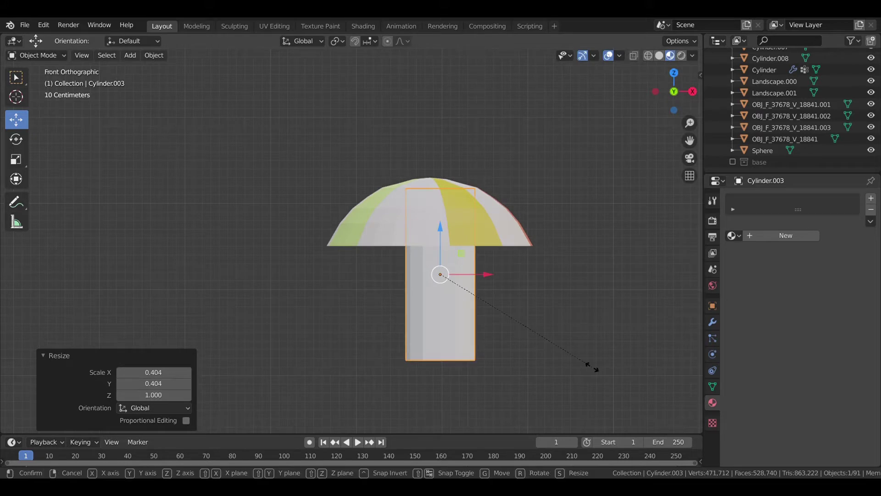
key(s)
key(shift+z)
click(484, 321)
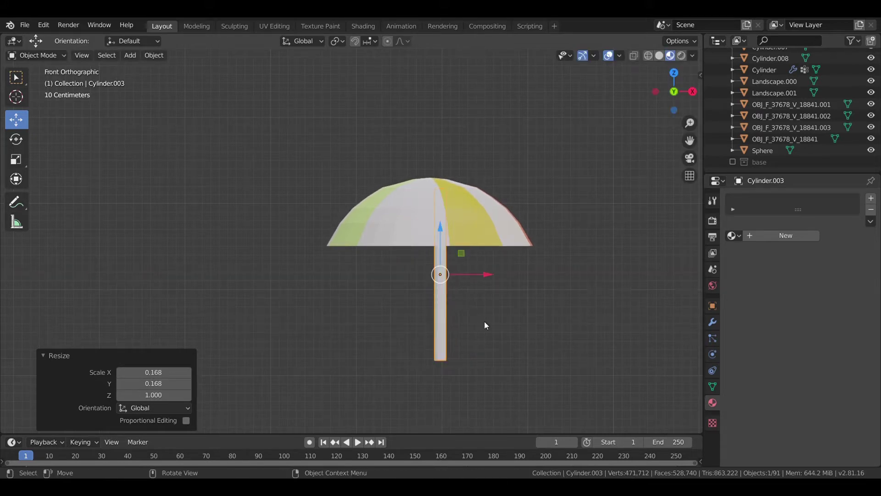
key(s)
key(shift+z)
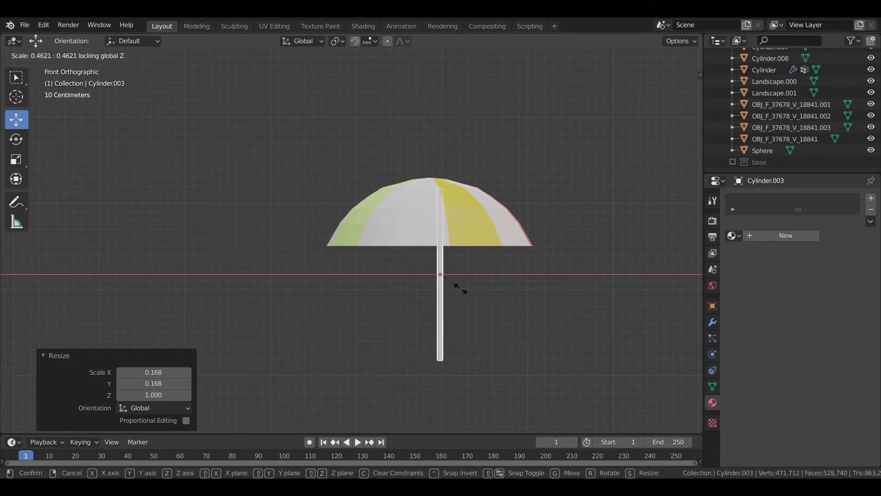
click(457, 289)
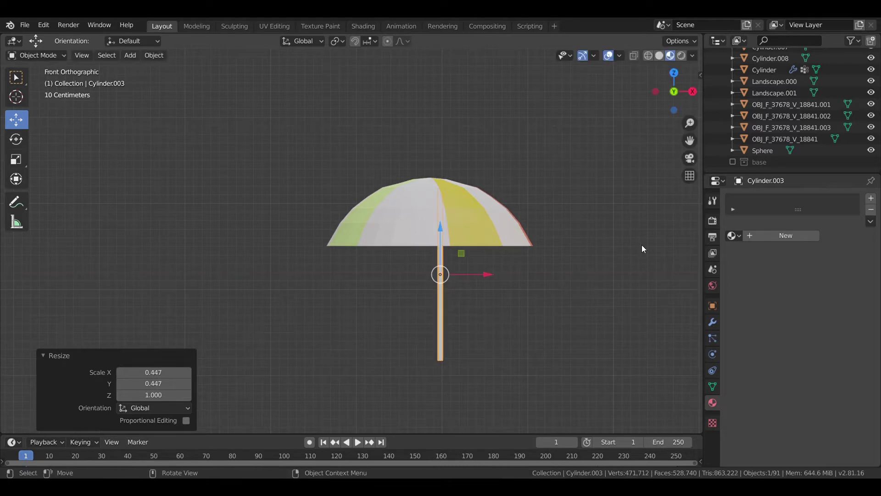
click(761, 237)
Colour the pole's material nearly black
click(826, 331)
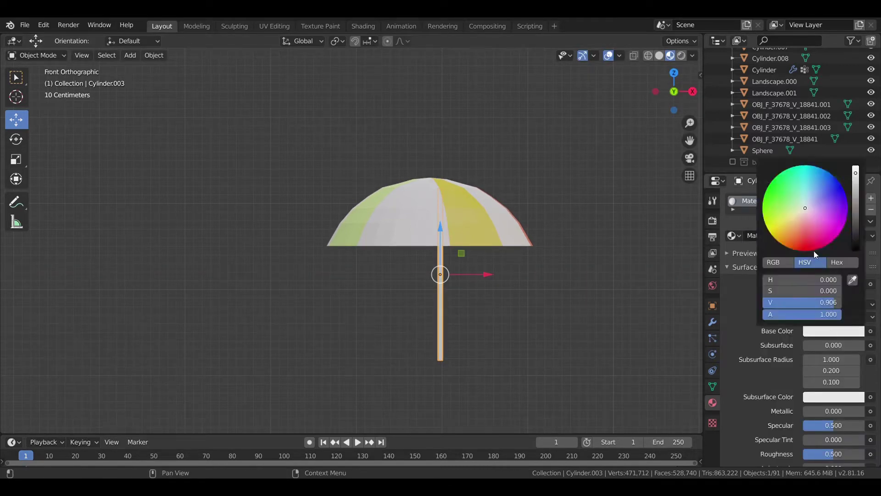
click(807, 229)
drag(855, 203, 852, 251)
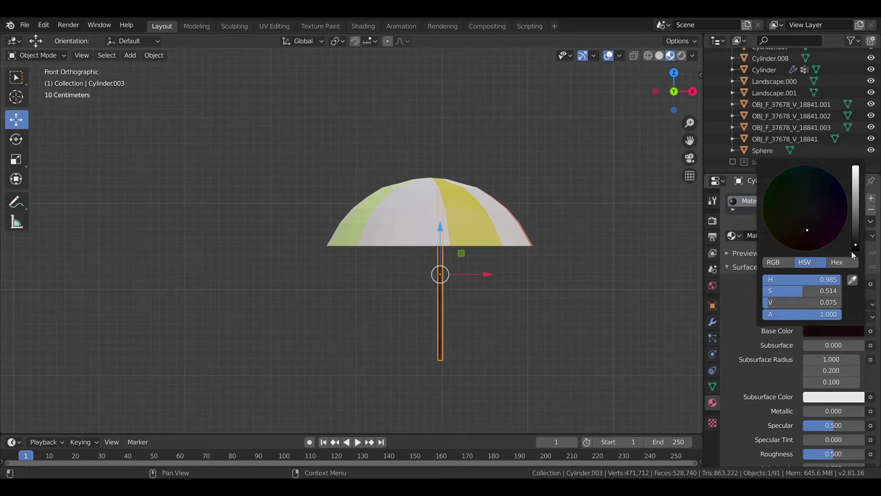
click(732, 252)
Check the umbrella from above and nudge the pole along X
click(504, 228)
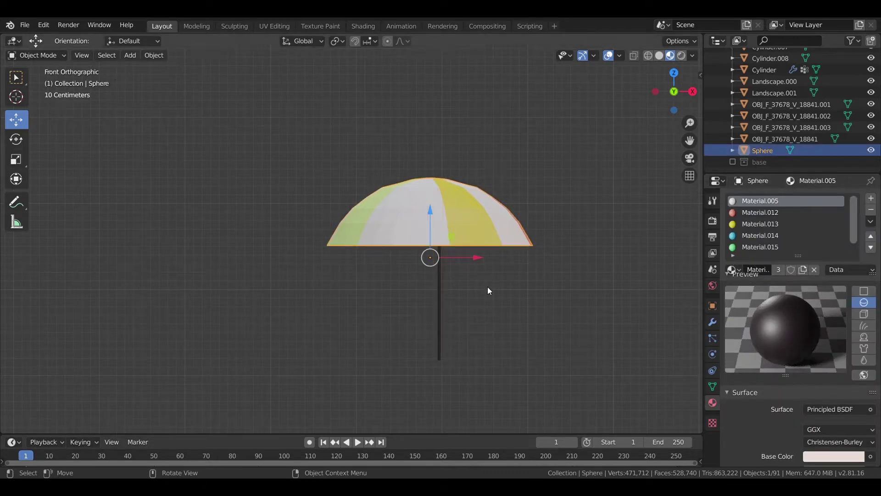
key(KP_7)
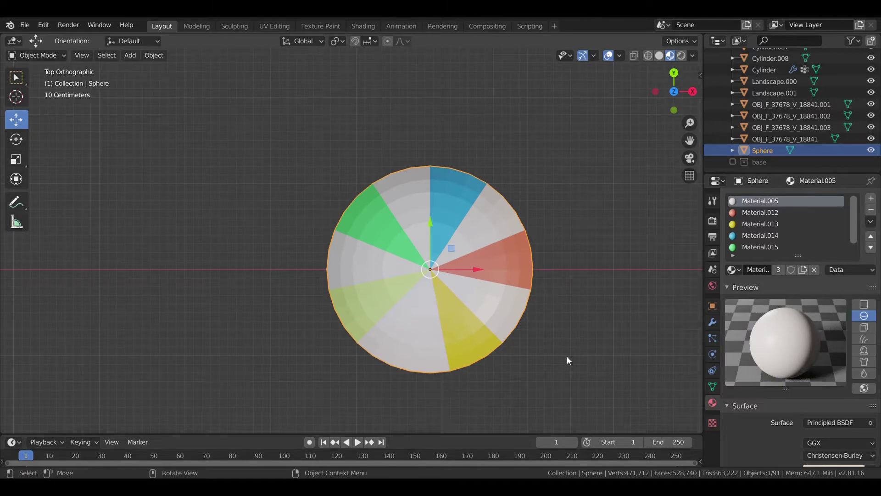
mouse_move(567, 357)
middle_down()
mouse_move(508, 225)
mouse_move(417, 244)
middle_up()
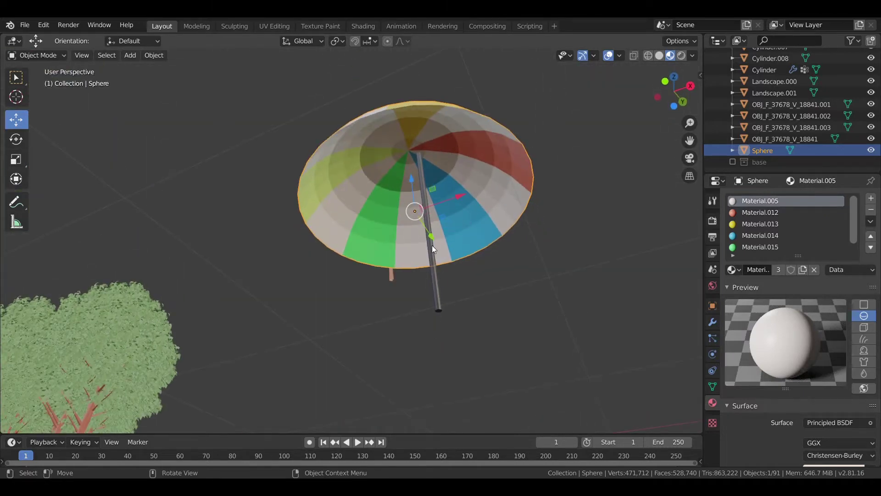
click(431, 245)
key(g)
key(x)
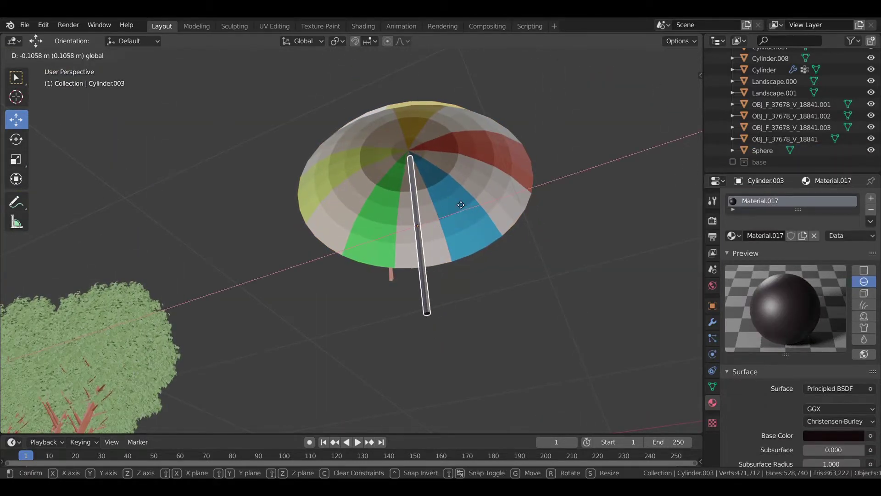
click(465, 196)
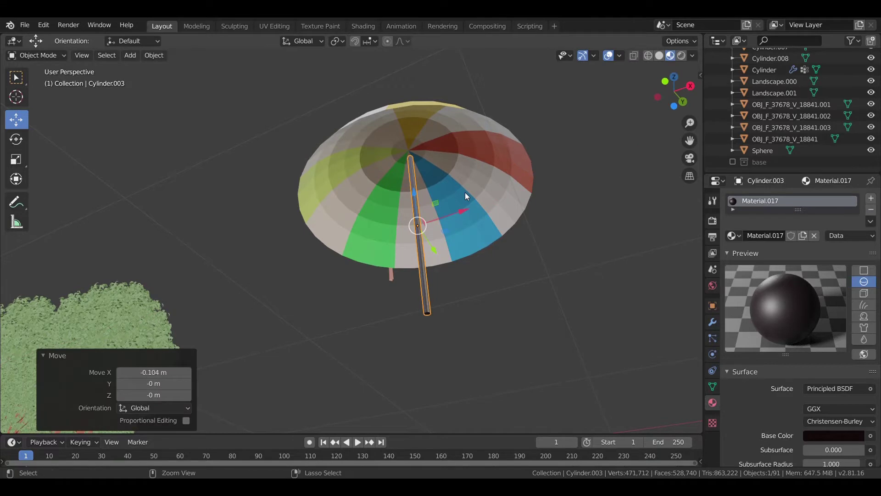
From the bottom view, centre the pole under the canopy (-0.0137 m X), then select both
key(ctrl+KP_7)
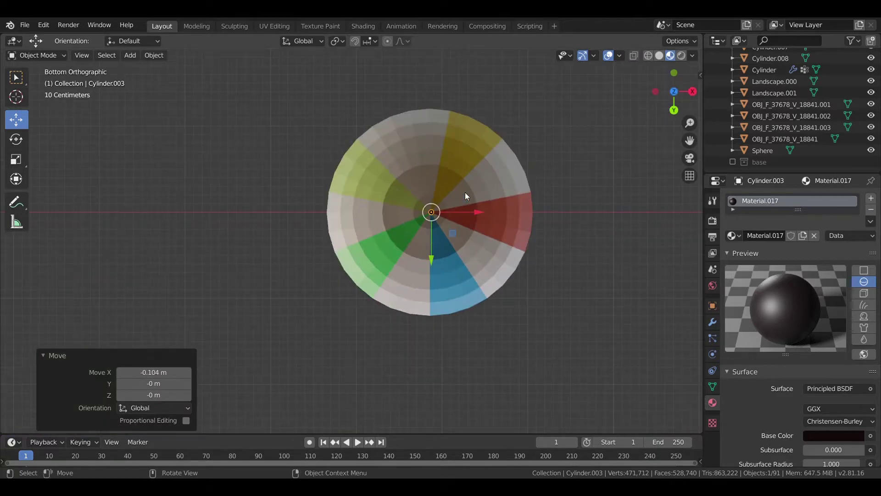
scroll(461, 219, up, 2)
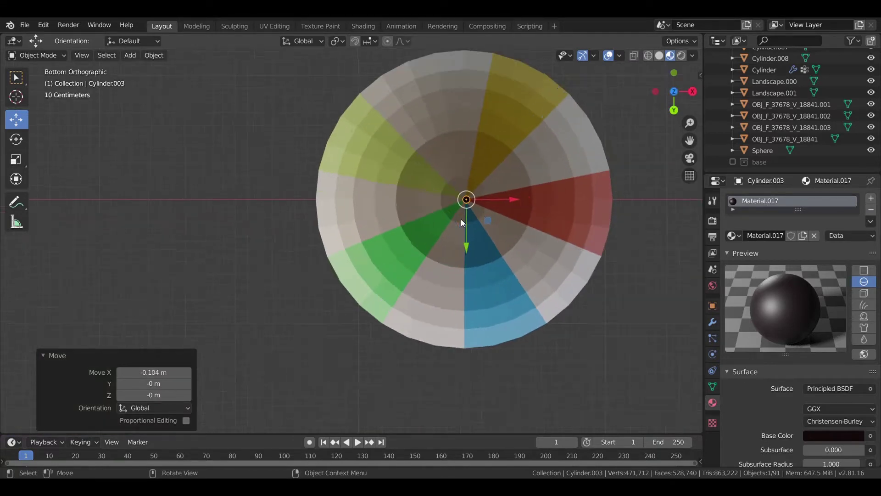
scroll(515, 183, up, 2)
key(grave)
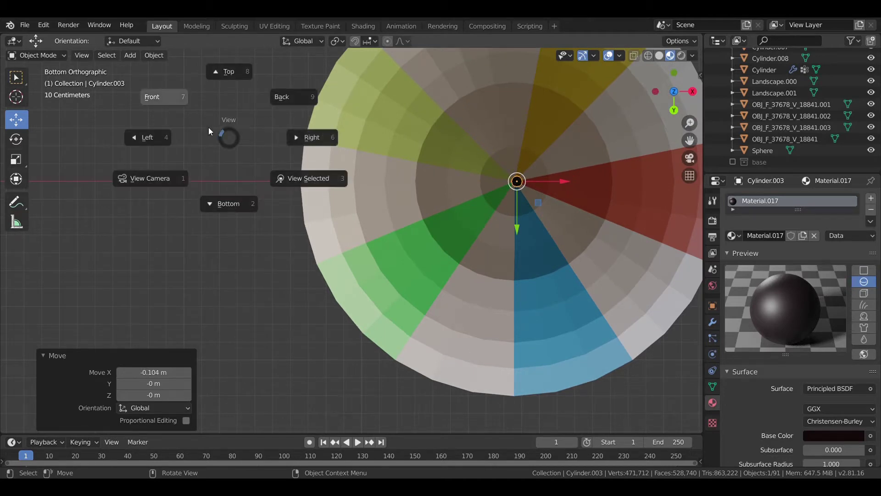
click(239, 198)
scroll(544, 191, up, 4)
scroll(547, 209, down, 2)
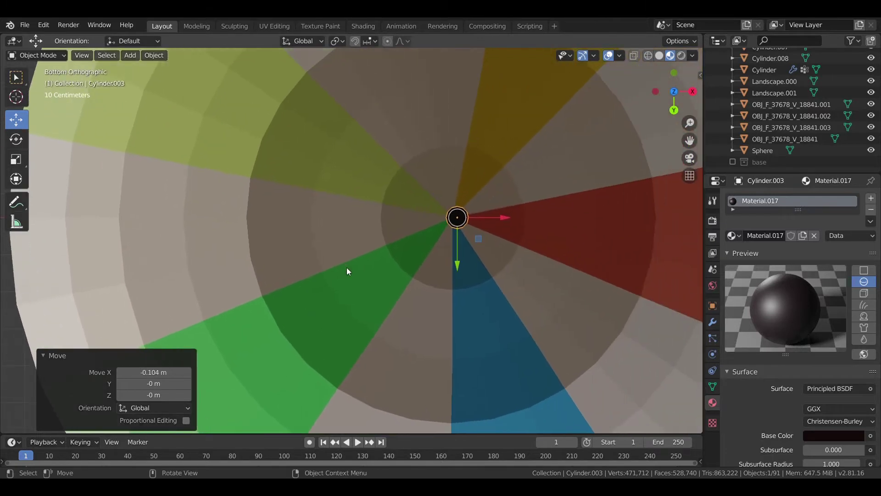
drag(505, 217, 502, 210)
middle_drag(502, 205, 488, 192)
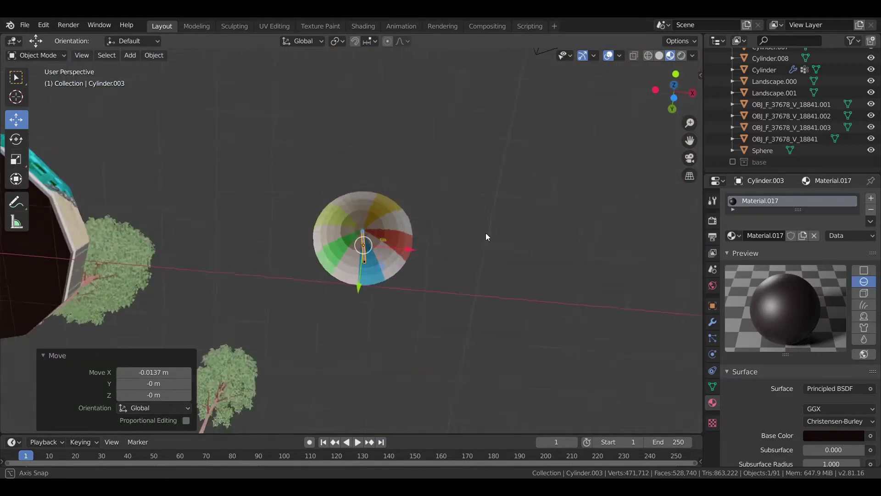
middle_drag(486, 234, 440, 276)
shift+click(388, 223)
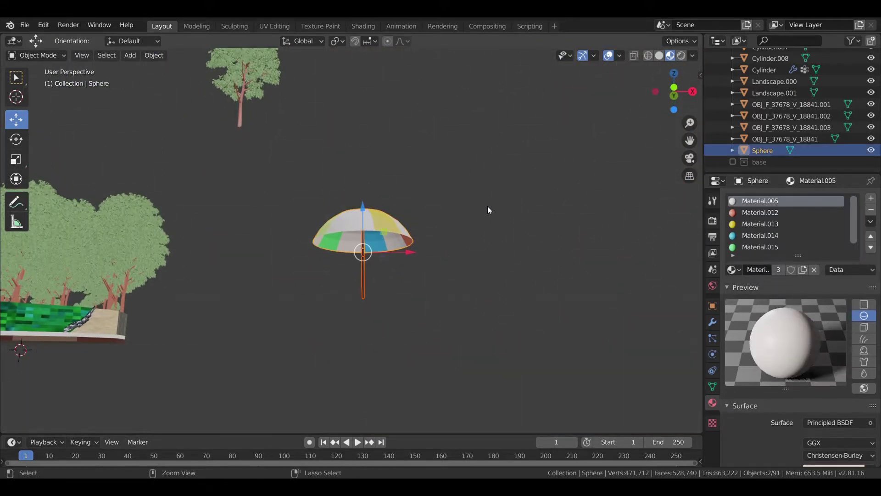
Join the pole and canopy into one umbrella object and shrink it
key(ctrl+j)
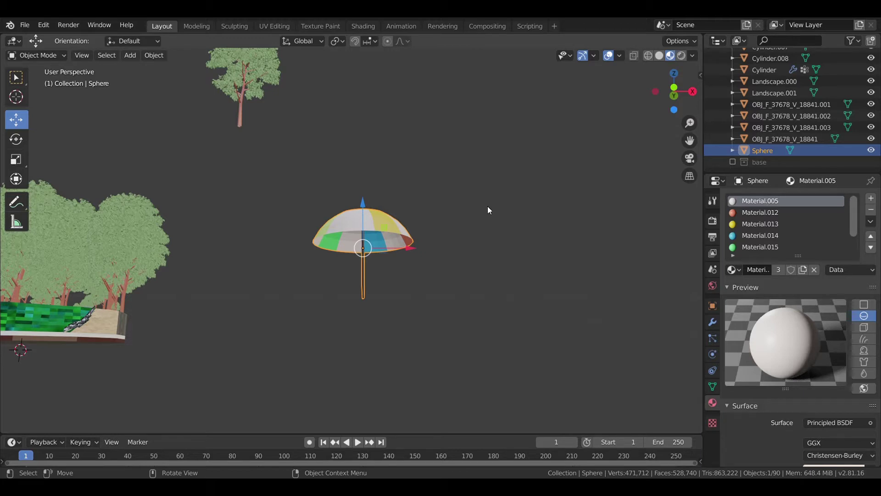
key(KP_1)
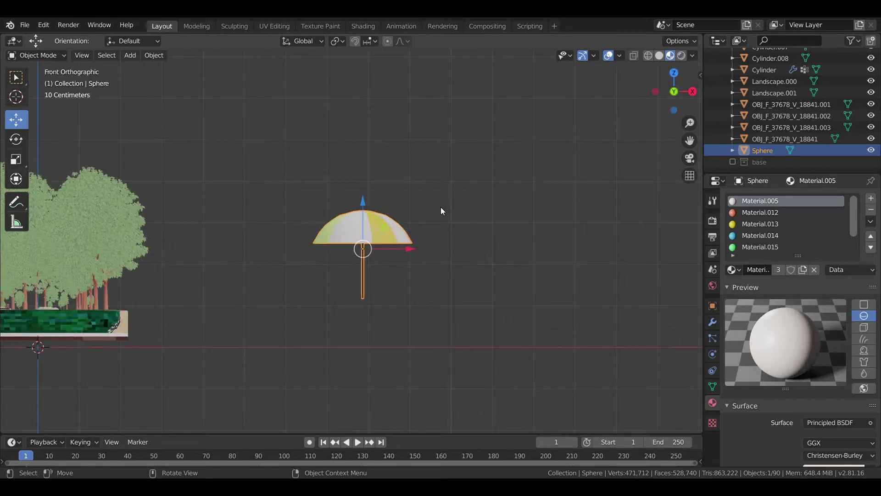
key(s)
click(432, 251)
Move the umbrella along X above the island and shrink it further to scale 0.409
key(g)
key(x)
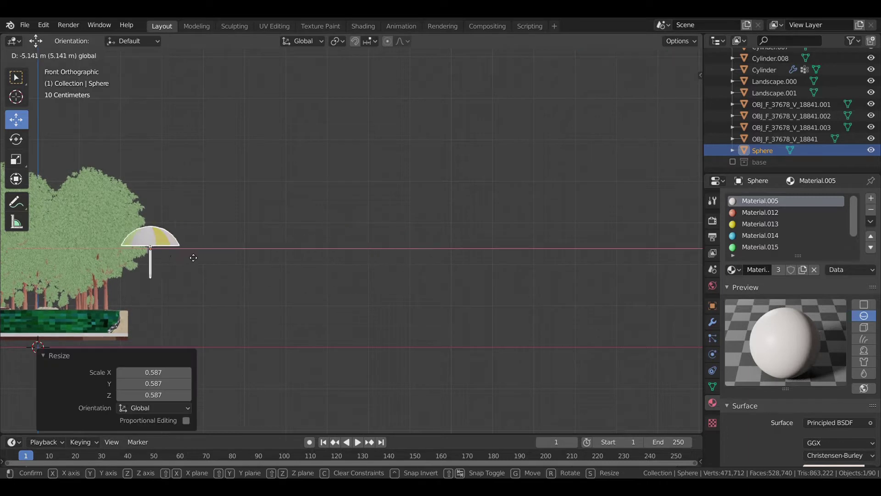
click(113, 250)
drag(74, 208, 73, 254)
mouse_move(74, 254)
middle_down()
mouse_move(274, 152)
mouse_move(445, 362)
mouse_move(407, 236)
mouse_move(486, 285)
middle_up()
scroll(404, 228, up, 2)
key(s)
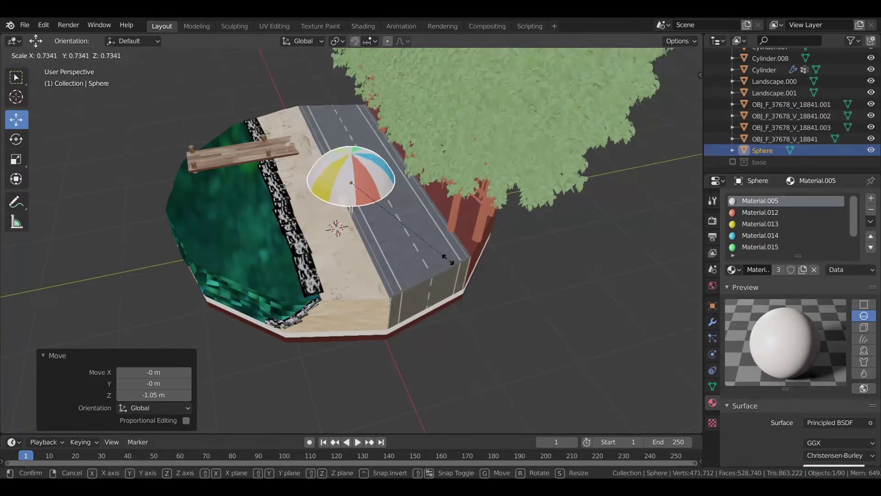
click(397, 236)
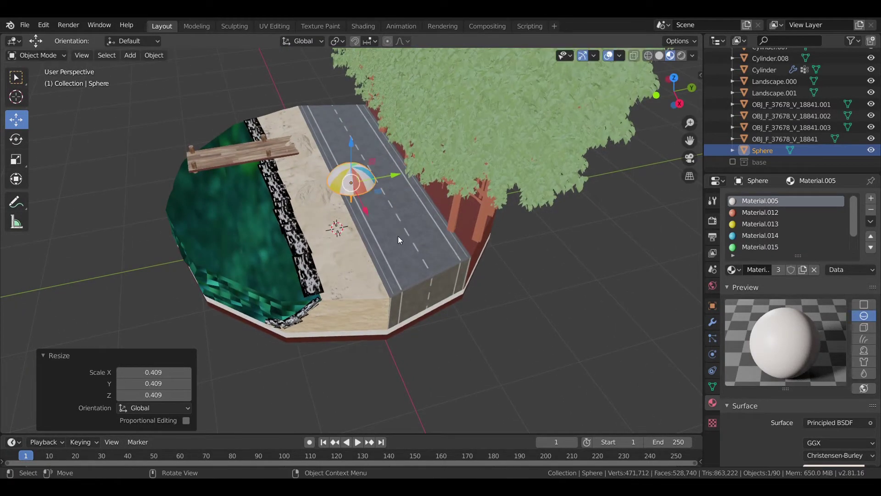
From the right-side view, move the umbrella along Y over the sand beach
key(KP_3)
scroll(346, 282, down, 3)
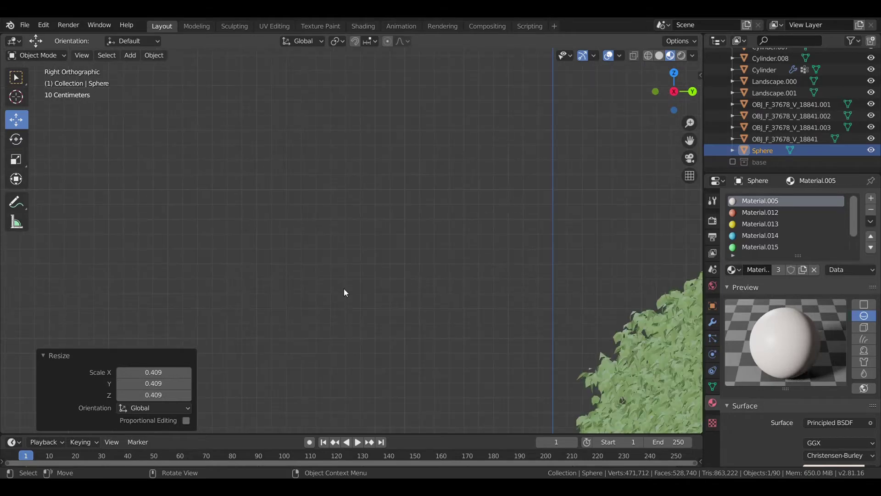
scroll(363, 257, down, 3)
scroll(381, 193, down, 3)
scroll(394, 221, down, 3)
scroll(411, 257, up, 2)
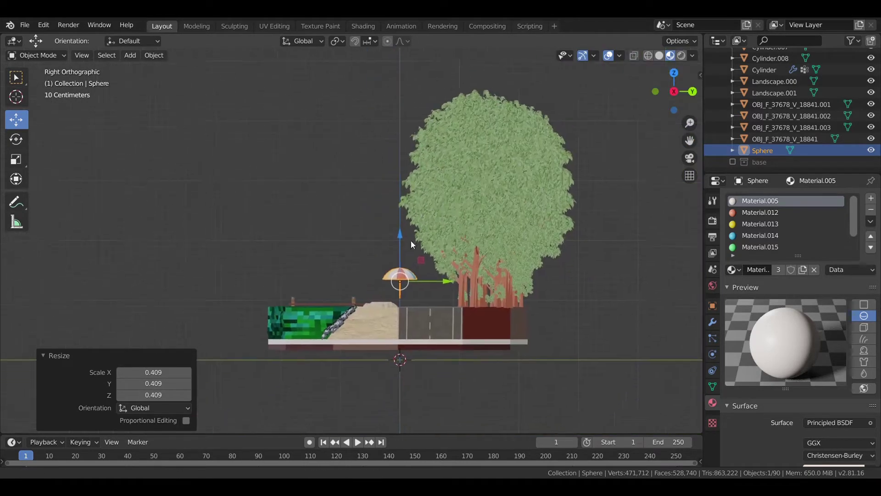
scroll(474, 343, up, 3)
scroll(426, 281, up, 3)
scroll(484, 214, up, 2)
key(g)
key(y)
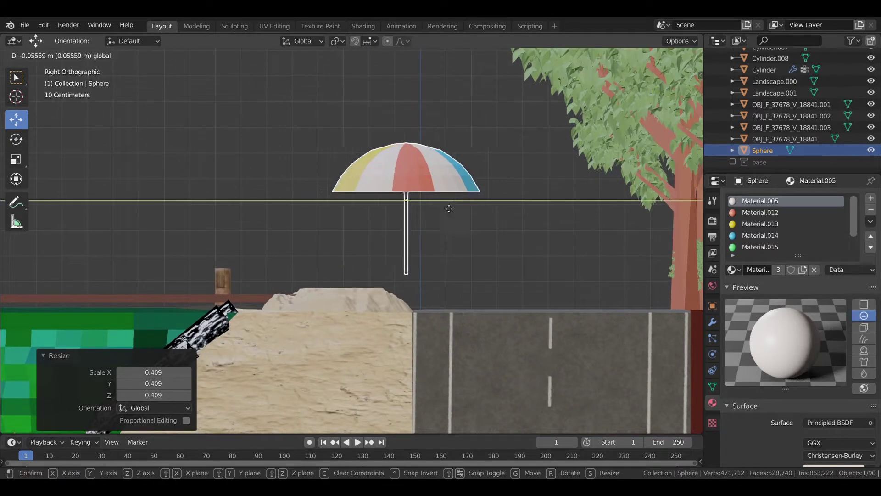
click(425, 218)
Tilt the umbrella -10.7°, turn it about Z, and sink its pole 0.19 m into the sand
key(r)
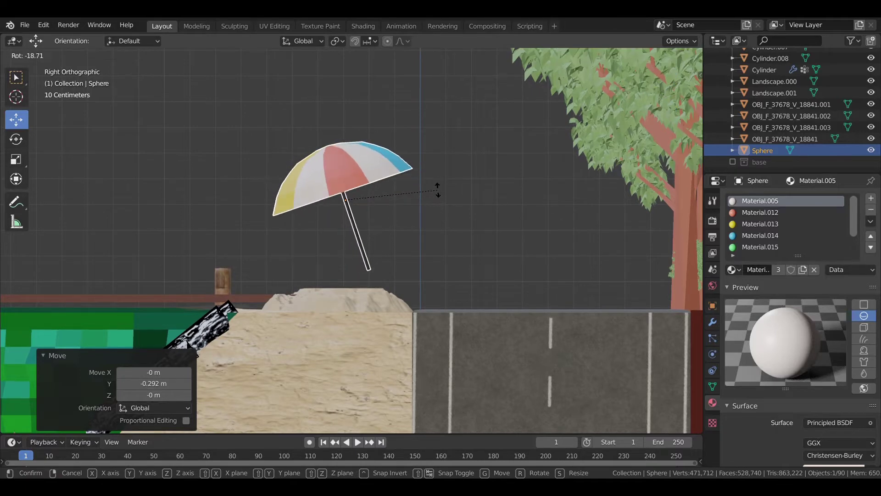
click(437, 189)
key(r)
key(z)
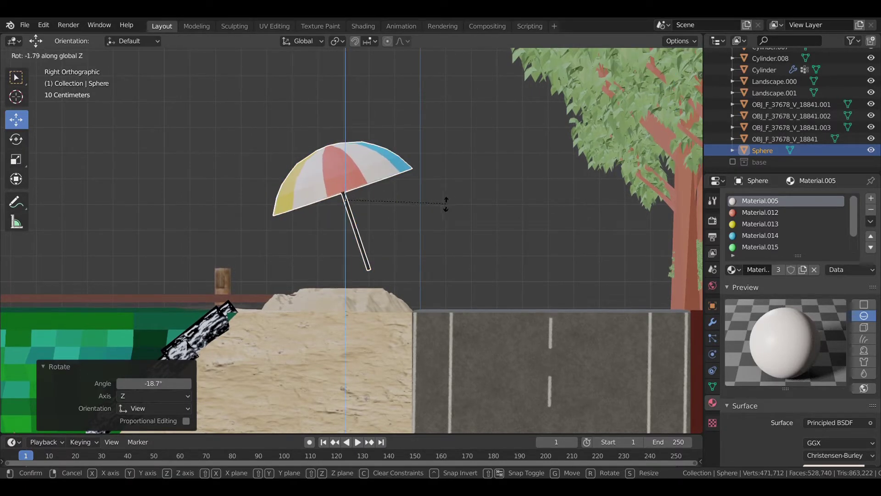
click(412, 212)
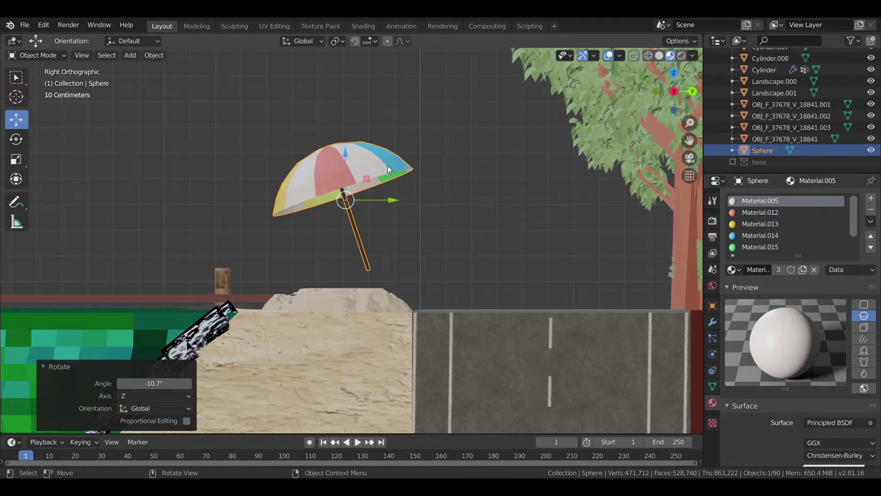
drag(344, 155, 346, 203)
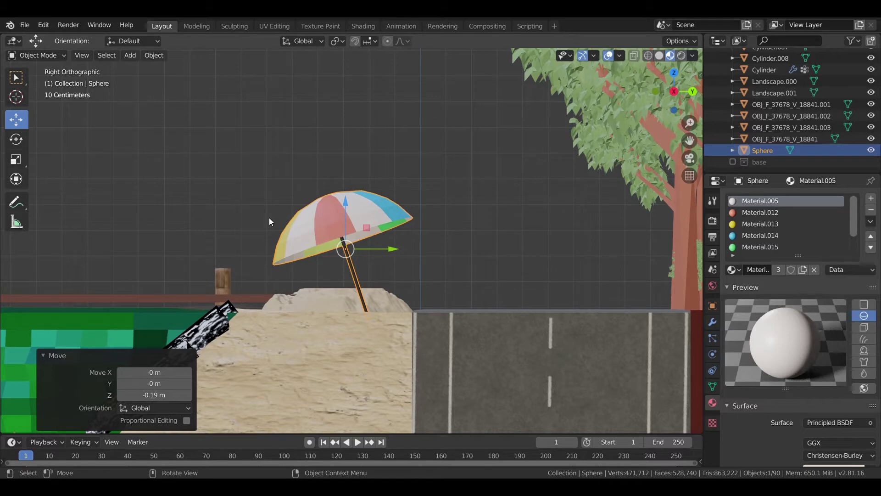
From the top view, reposition the umbrella to its spot on the sand
key(KP_7)
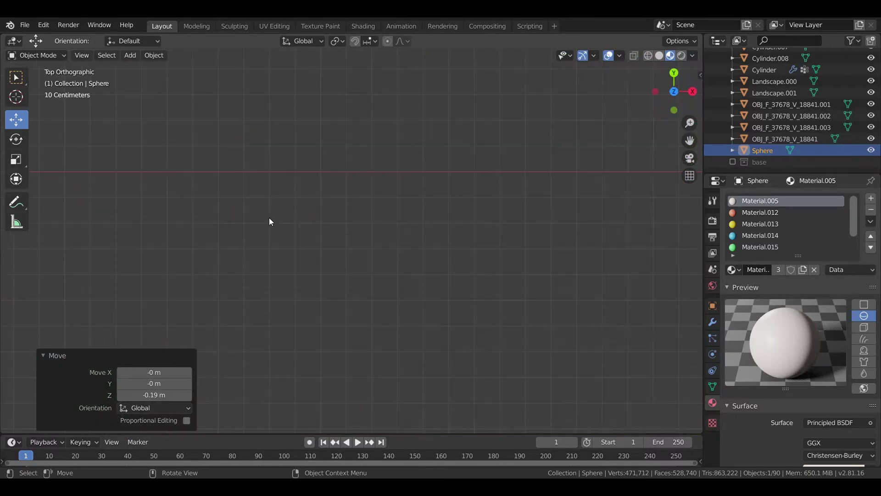
mouse_move(269, 218)
shift+middle_down()
mouse_move(433, 225)
mouse_move(331, 341)
shift+middle_up()
scroll(433, 228, up, 6)
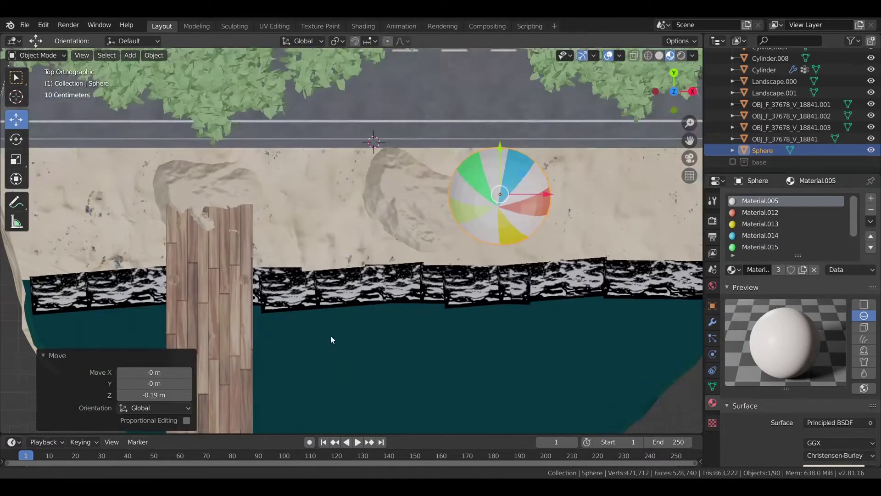
key(g)
click(418, 210)
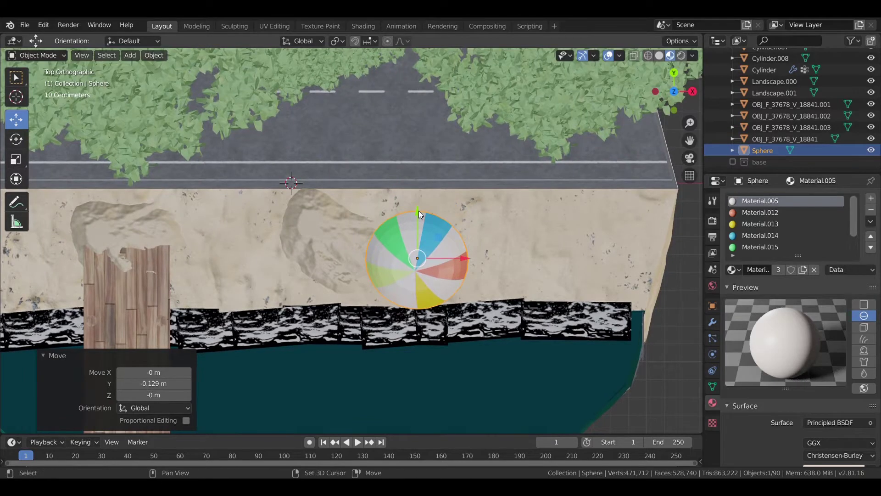
Duplicate the umbrella, place the copy to its right along X, and turn it about 64°
key(shift+d)
key(x)
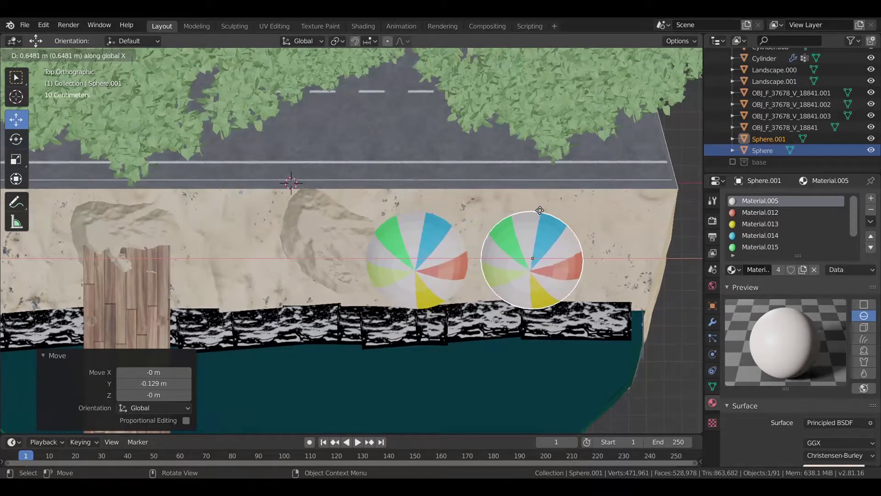
click(539, 205)
key(r)
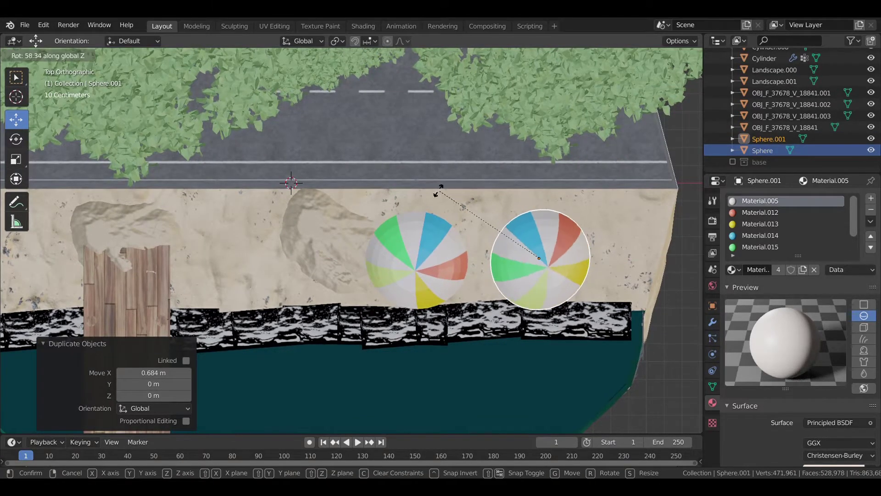
click(427, 197)
drag(587, 259, 570, 258)
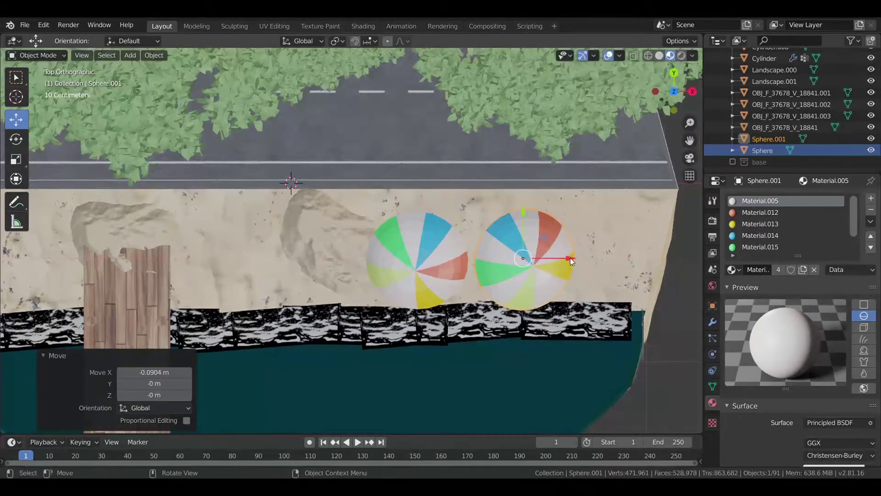
Scale both umbrellas to 0.824 and lower them along Z so the poles sit in the sand
shift+click(448, 274)
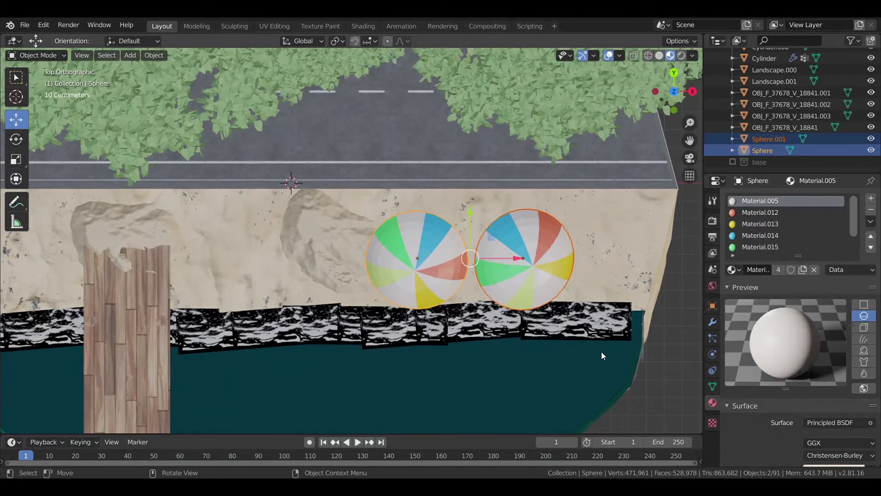
key(s)
click(575, 338)
key(KP_1)
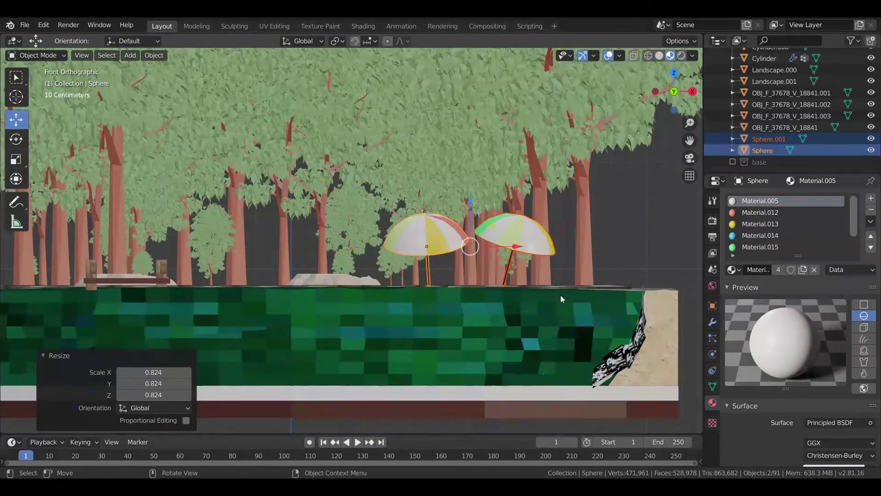
key(g)
key(z)
click(673, 224)
Deselect all, view through the camera, enable the base collection, and preview in Rendered shading
key(alt+a)
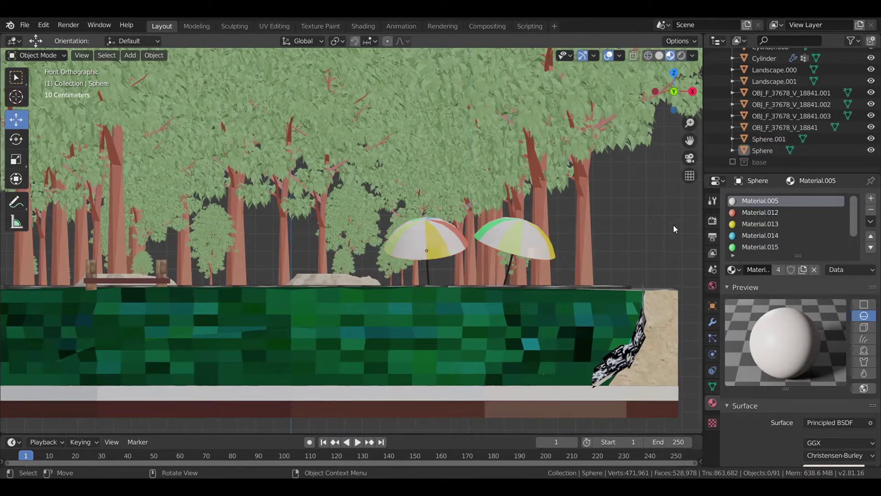
key(KP_0)
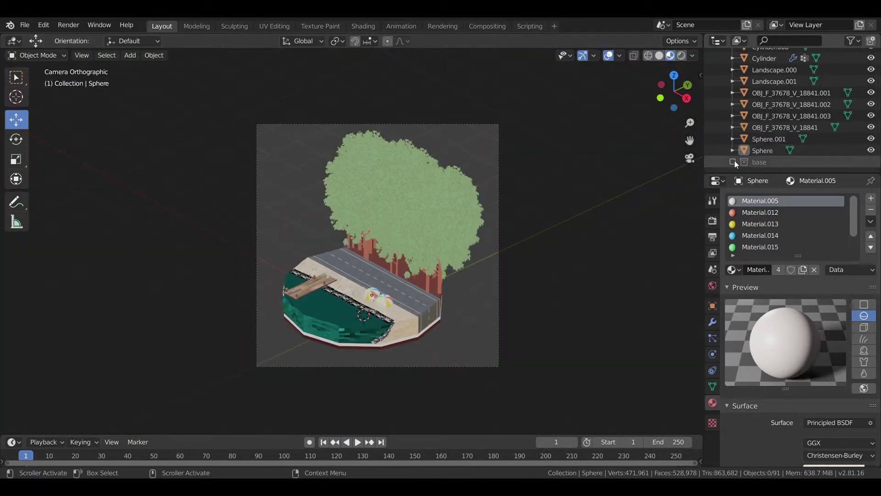
click(733, 162)
key(z)
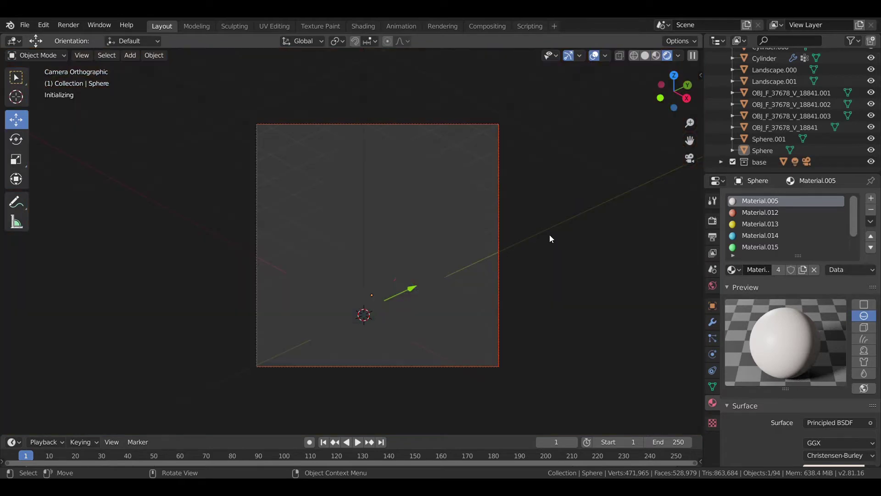
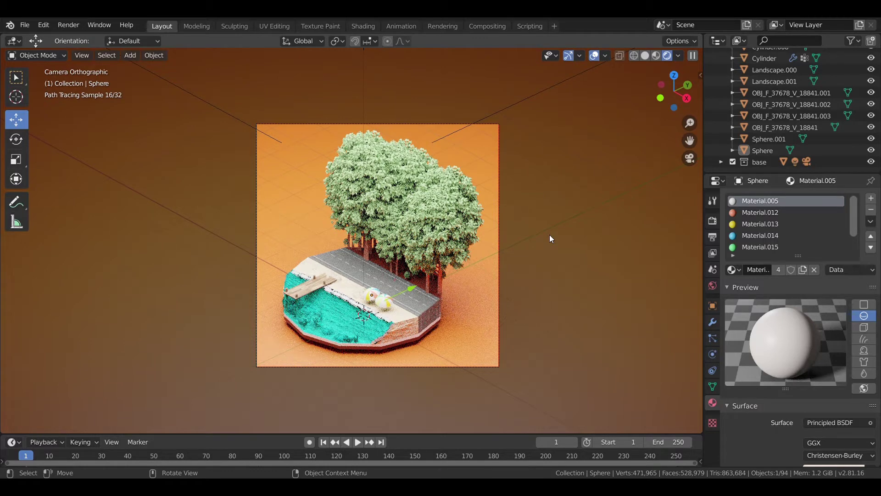
Switch the viewport to Material Preview shading and zoom toward the dock and water
key(z)
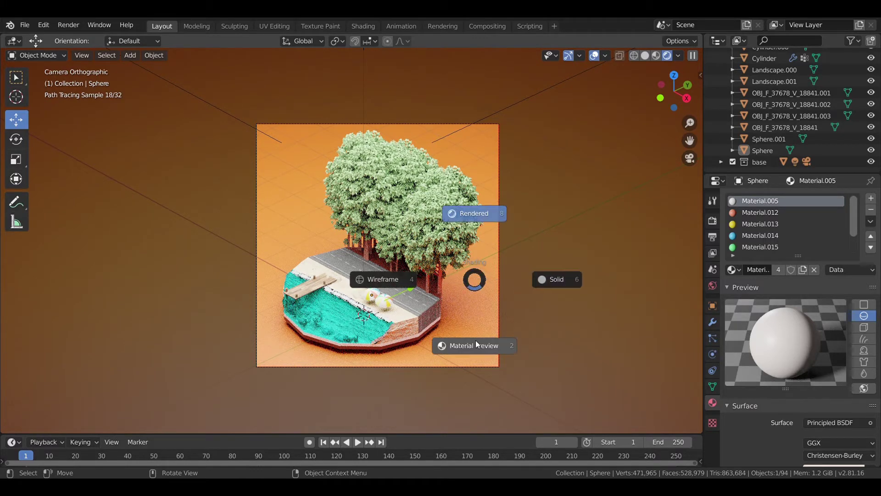
click(476, 342)
scroll(313, 350, up, 2)
scroll(313, 351, up, 1)
scroll(315, 365, up, 3)
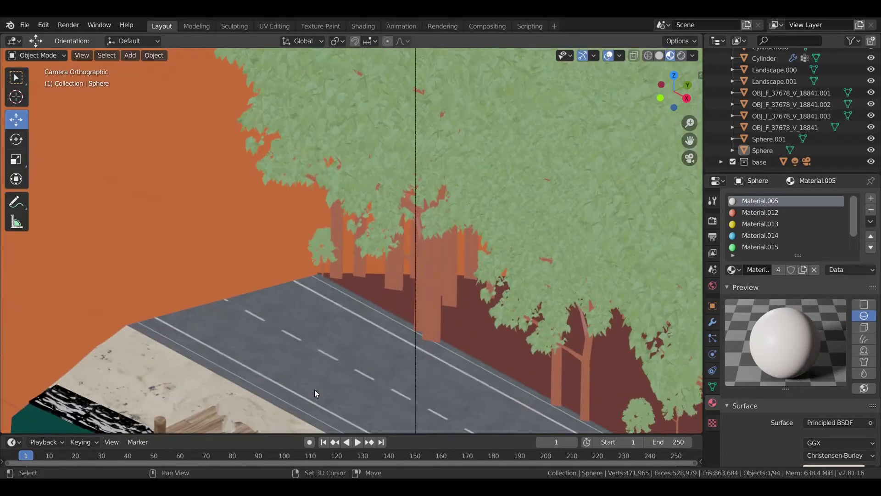
shift+middle_drag(315, 389, 455, 131)
scroll(394, 350, up, 2)
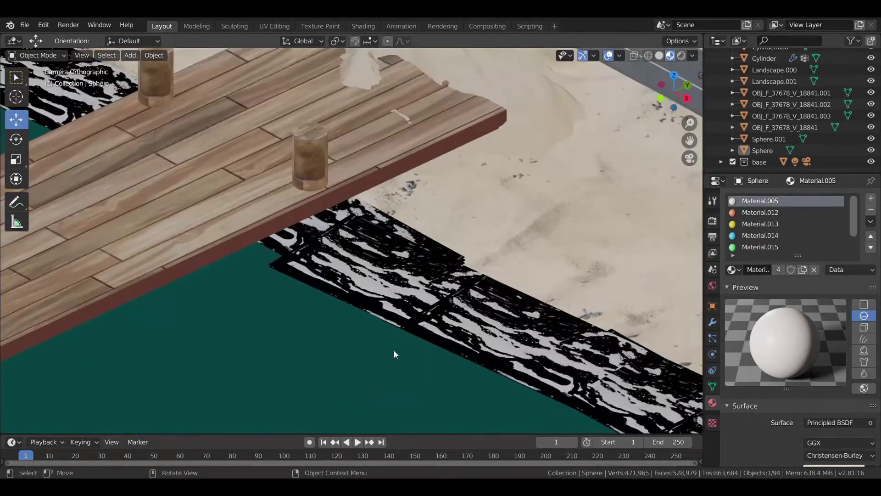
shift+middle_drag(394, 351, 421, 234)
scroll(401, 275, up, 2)
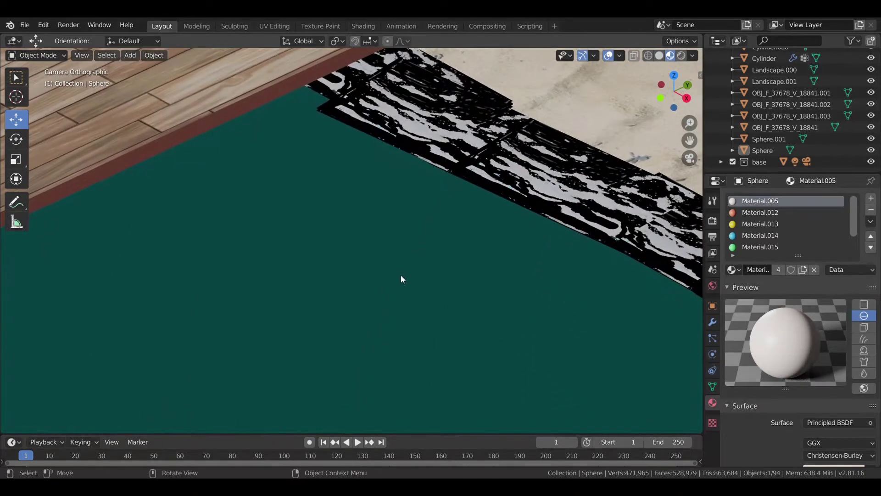
scroll(401, 274, up, 3)
Orbit low around the island and close in on the stone pool rim
mouse_move(401, 274)
middle_down()
mouse_move(321, 269)
mouse_move(560, 308)
middle_up()
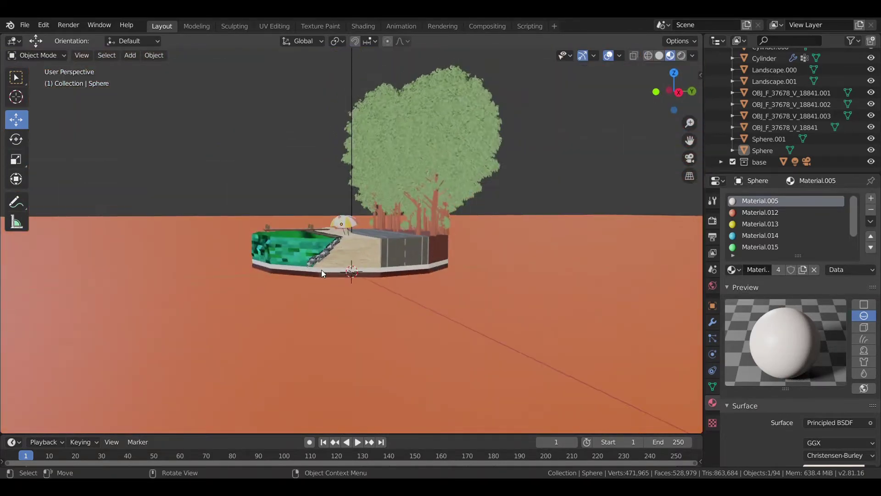
scroll(294, 249, up, 3)
scroll(501, 354, up, 2)
scroll(376, 347, down, 1)
scroll(376, 324, down, 3)
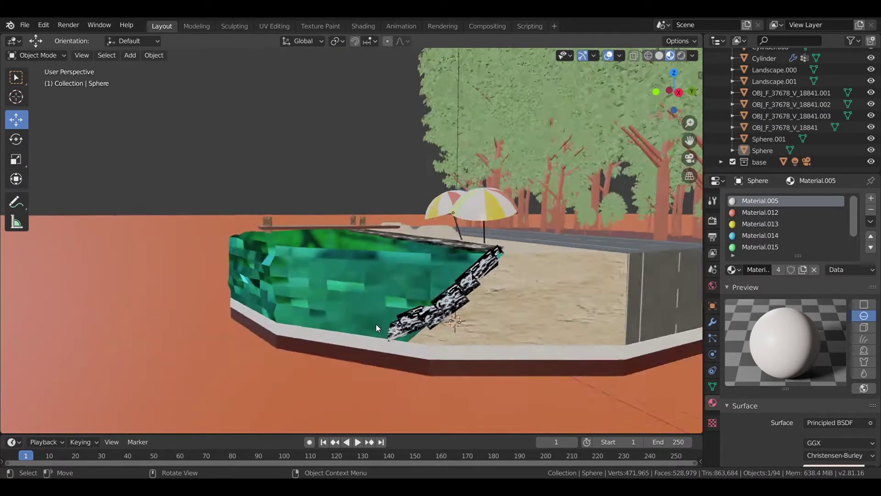
scroll(376, 320, down, 3)
mouse_move(376, 320)
middle_down()
mouse_move(465, 376)
mouse_move(536, 322)
mouse_move(432, 337)
mouse_move(401, 327)
mouse_move(385, 335)
middle_up()
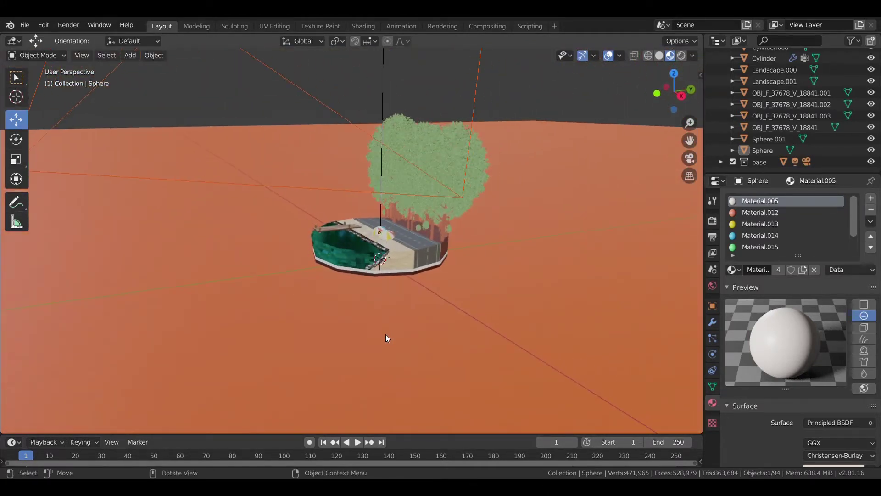
scroll(385, 338, up, 1)
scroll(386, 338, up, 2)
scroll(386, 338, up, 2)
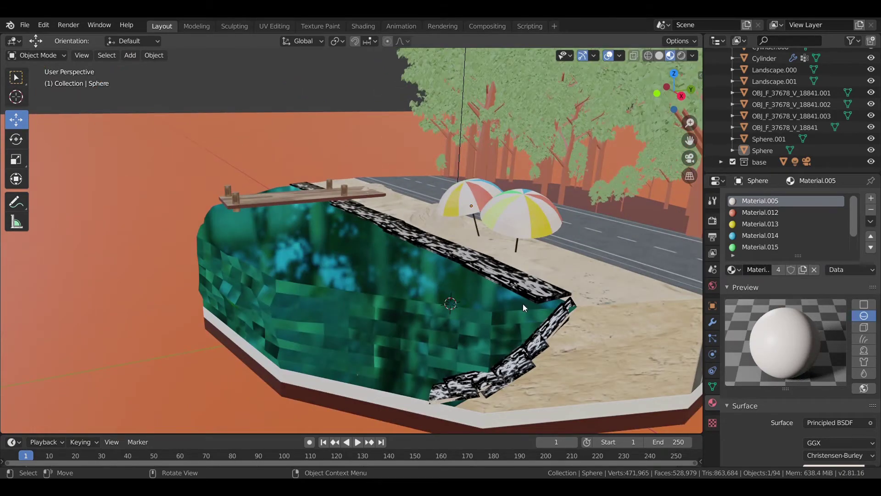
scroll(522, 304, up, 2)
mouse_move(510, 304)
middle_down()
mouse_move(384, 244)
mouse_move(406, 257)
middle_up()
scroll(383, 244, up, 3)
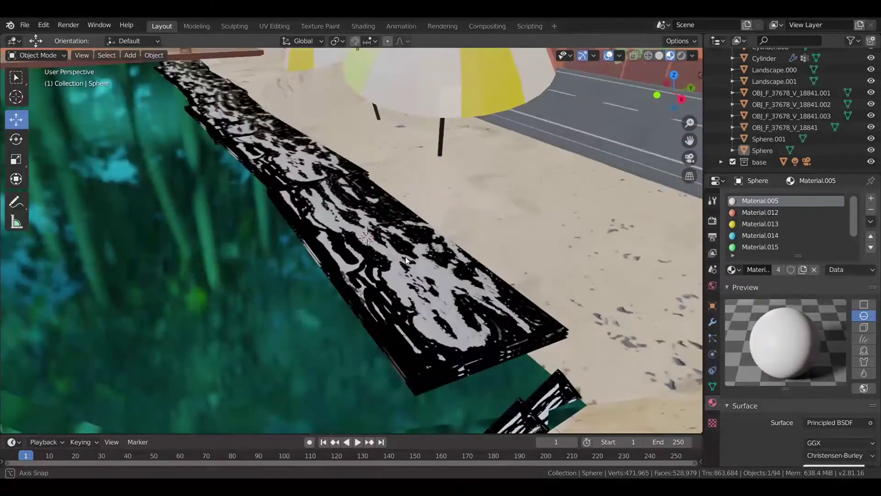
Check the pool rim in Rendered shading, then return to Material Preview and pan toward the water
key(z)
click(402, 192)
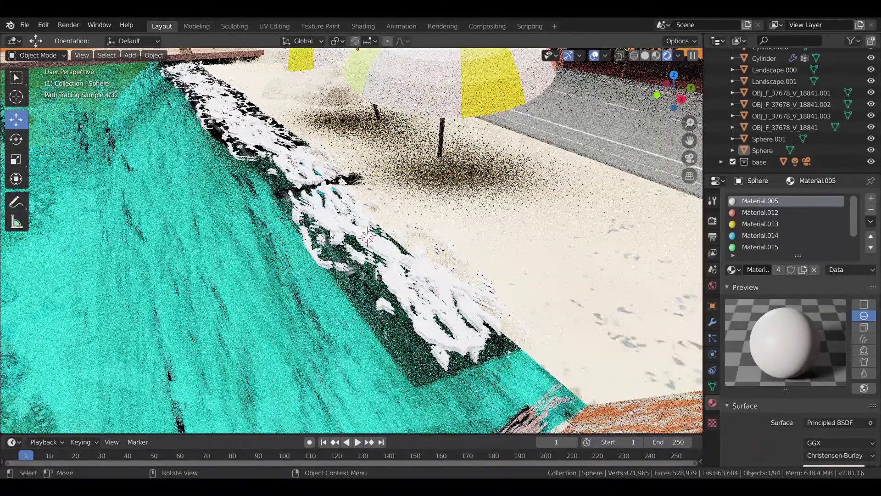
key(z)
click(337, 284)
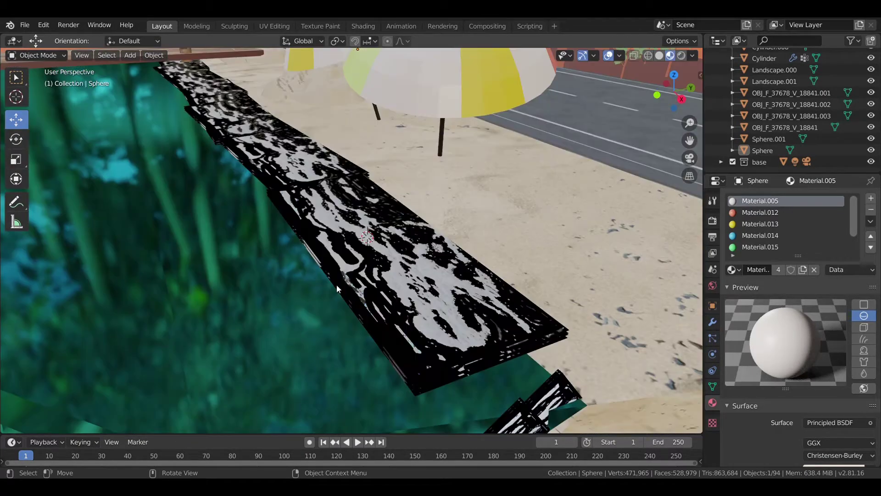
mouse_move(293, 303)
shift+middle_down()
mouse_move(440, 278)
mouse_move(421, 299)
shift+middle_up()
Select and frame the scanned pool-edge rock, then duplicate it 0.835 m upward
click(127, 392)
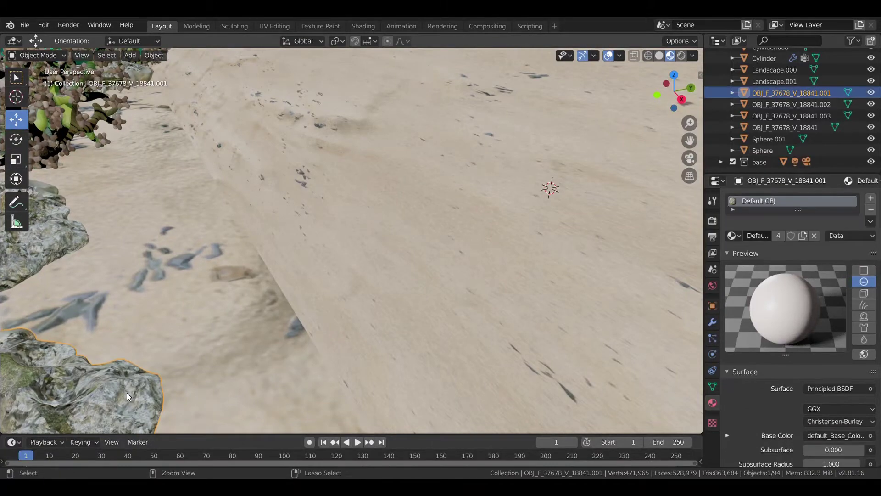
key(KP_Decimal)
scroll(149, 360, down, 5)
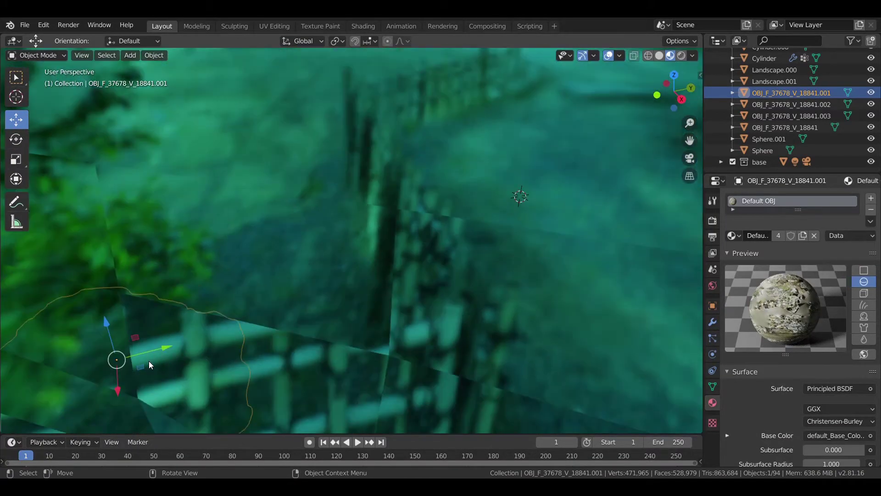
key(shift+d)
key(z)
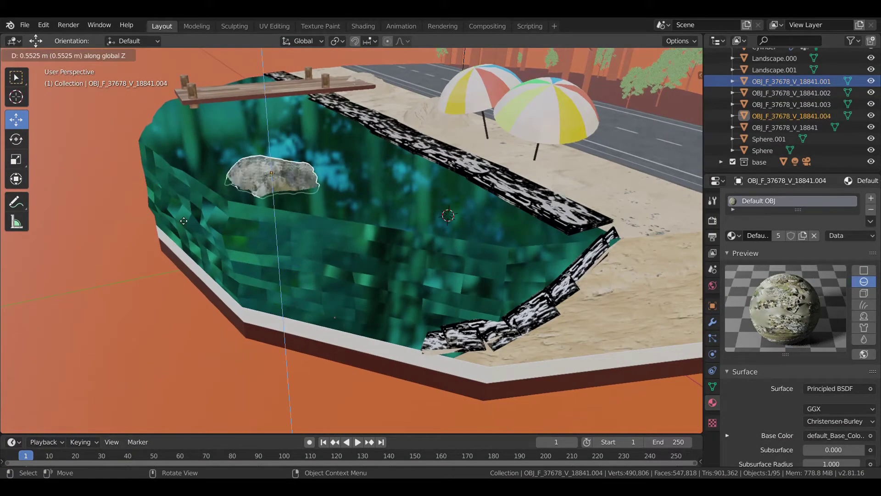
click(181, 183)
In top view, move the rock copy 2.58 m along Y to the roadside by the trees
key(KP_7)
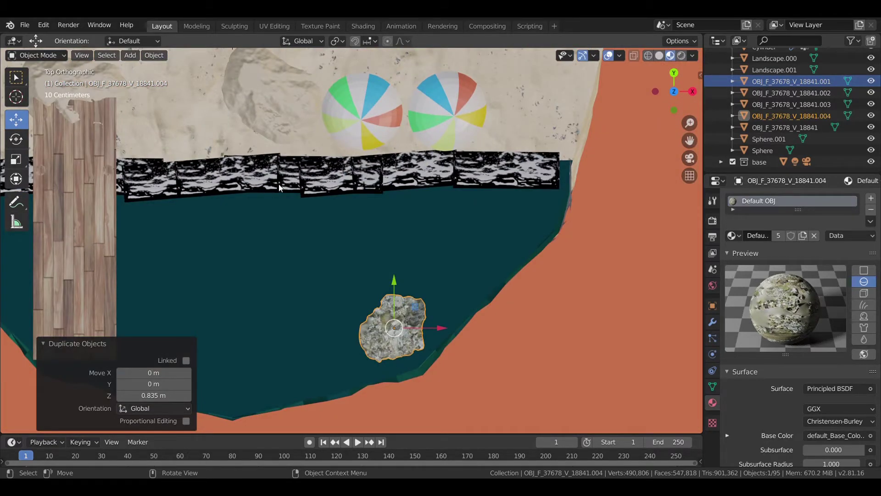
scroll(352, 125, down, 3)
shift+middle_drag(382, 194, 446, 267)
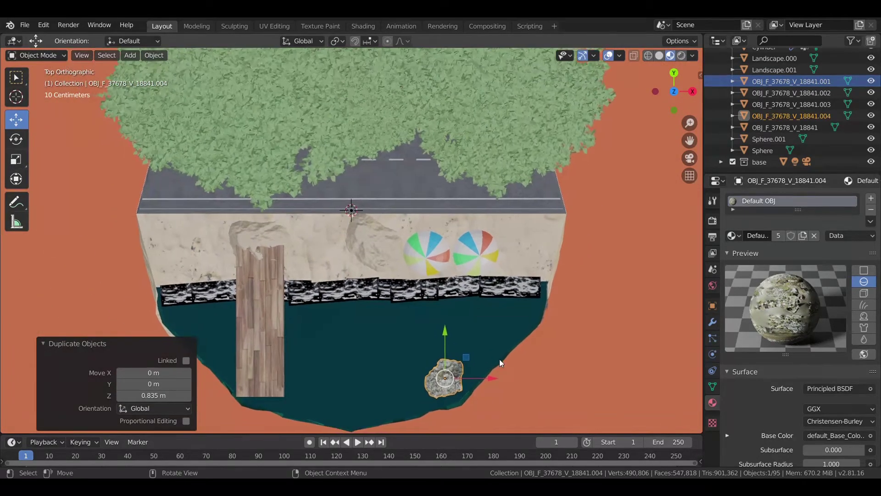
key(g)
key(y)
click(410, 66)
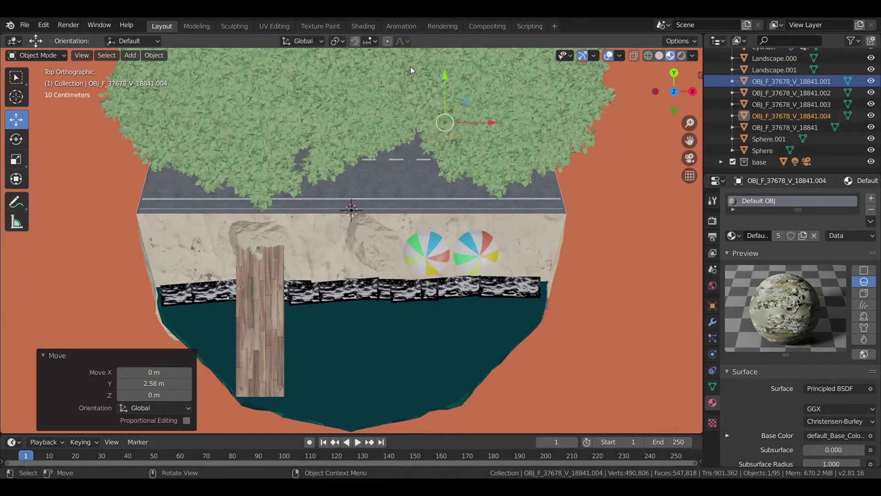
key(KP_1)
mouse_move(513, 180)
middle_down()
mouse_move(476, 211)
mouse_move(398, 169)
middle_up()
scroll(473, 193, up, 5)
Position the rock along Y beside the trees and lower it onto the ground
key(g)
key(y)
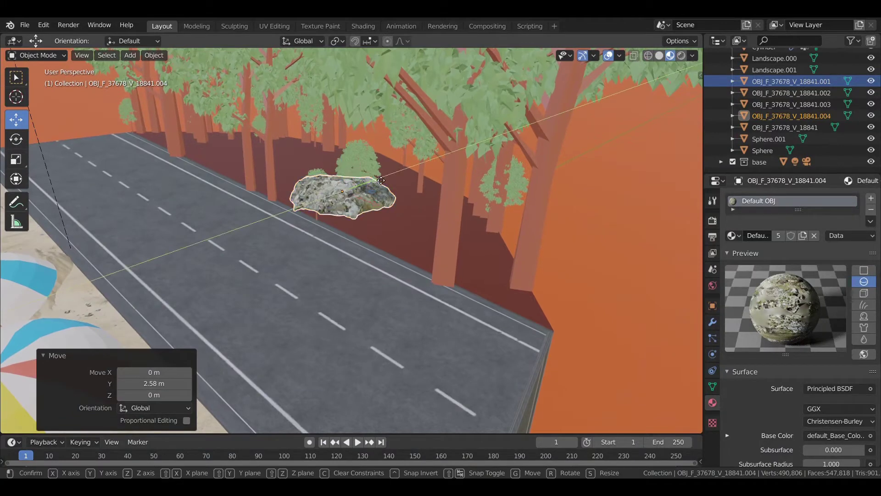
click(402, 169)
key(g)
key(z)
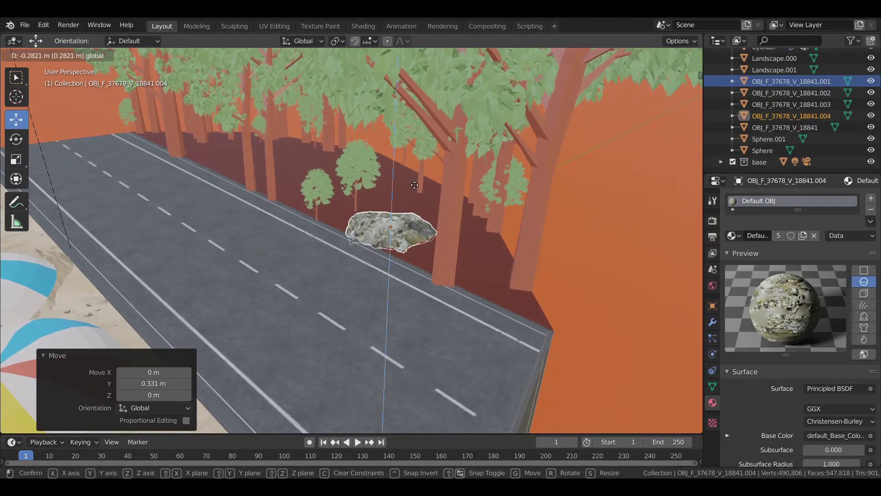
click(414, 184)
Duplicate the rock along X, turn the copy -66.6° about Z and shrink it to two thirds
key(shift+d)
key(x)
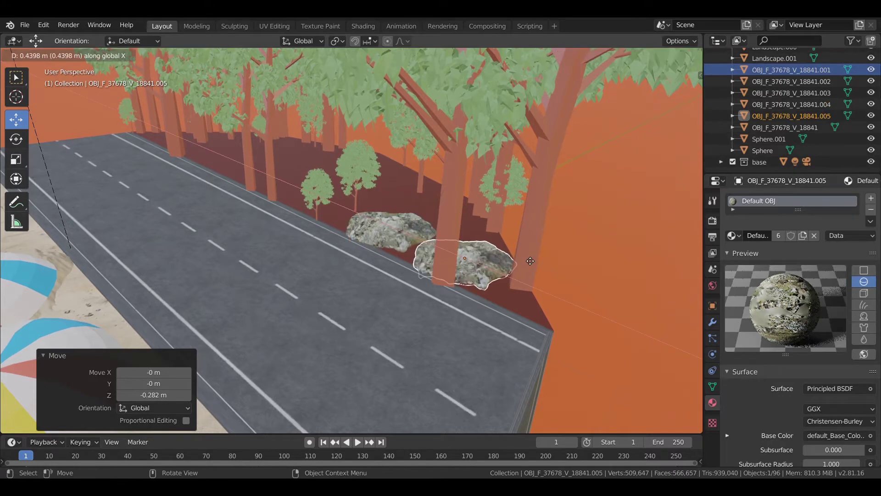
click(526, 257)
key(r)
key(z)
click(483, 299)
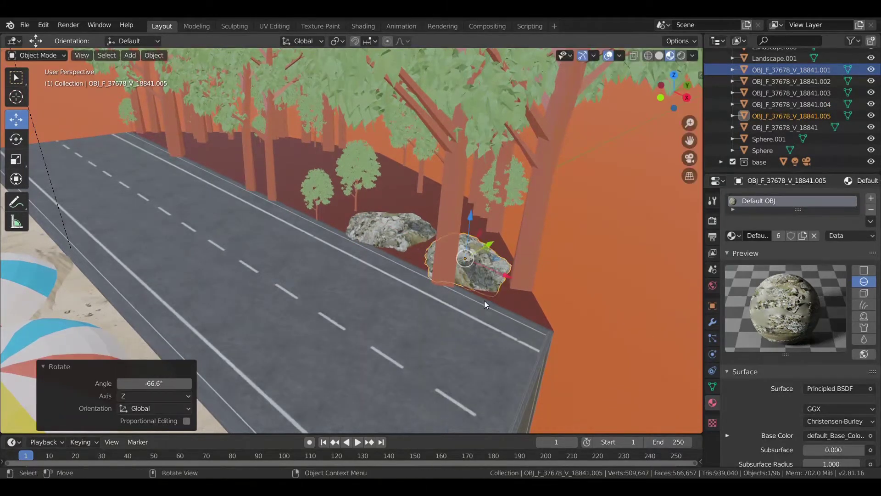
key(s)
click(481, 287)
Place the smaller rock at the road edge, including a 0.145 m nudge along X
key(g)
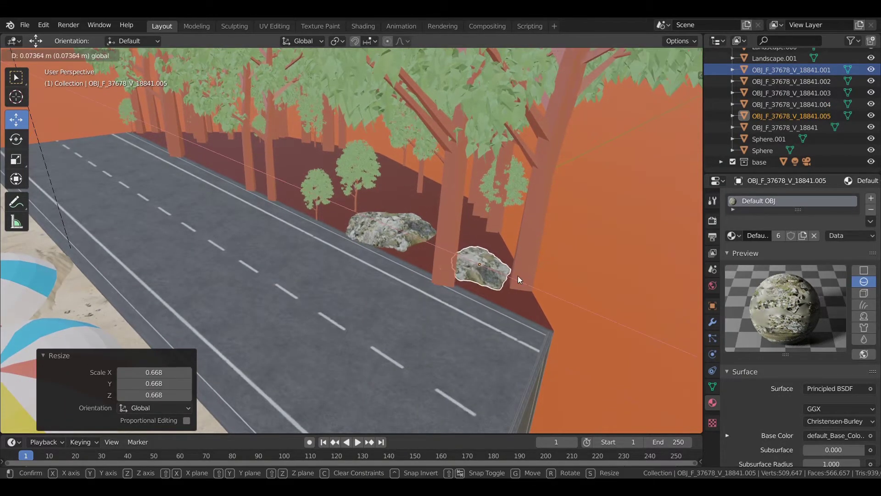
click(518, 276)
key(g)
click(521, 294)
key(g)
key(x)
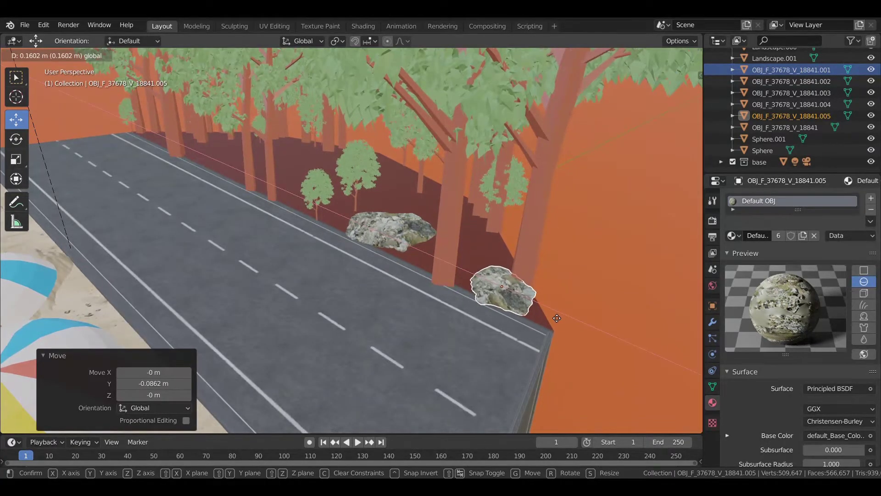
click(531, 276)
key(g)
key(y)
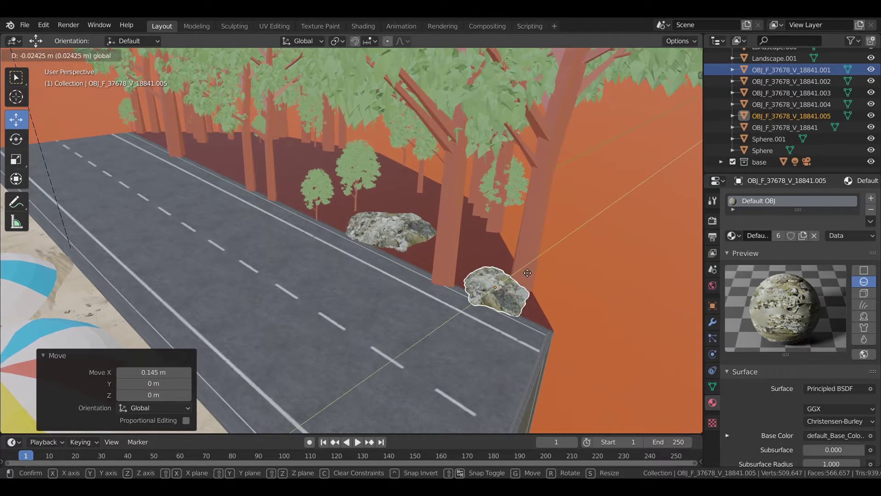
click(527, 273)
Duplicate both roadside rocks along X further down the road
shift+click(417, 232)
mouse_move(417, 233)
middle_down()
mouse_move(379, 258)
mouse_move(457, 356)
mouse_move(487, 375)
middle_up()
key(shift+d)
key(x)
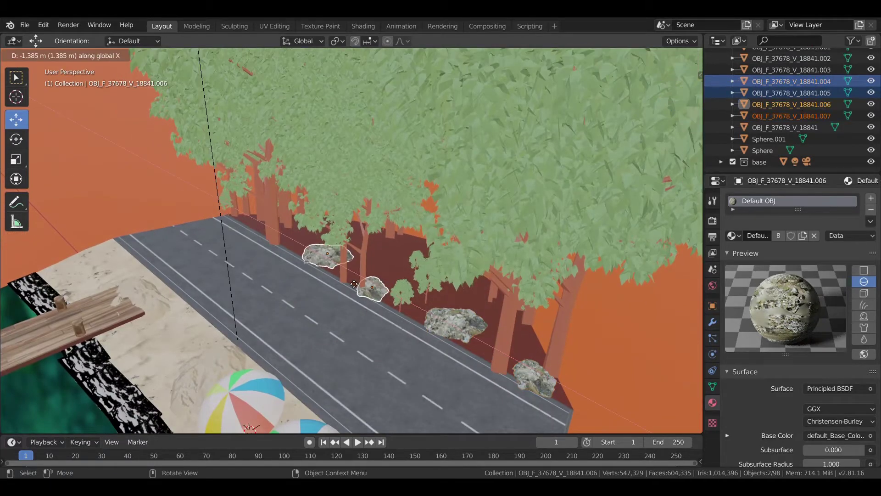
click(358, 289)
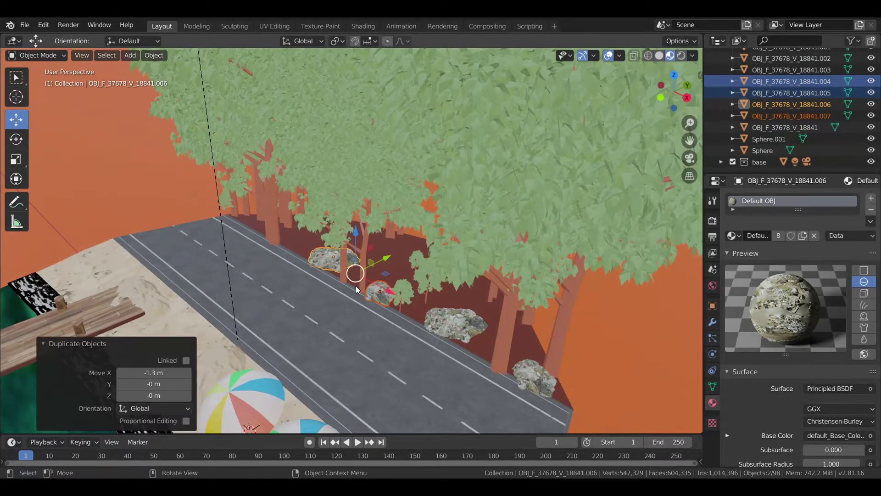
Enlarge one new rock to about 1.22× and shift it along Y
click(333, 278)
key(s)
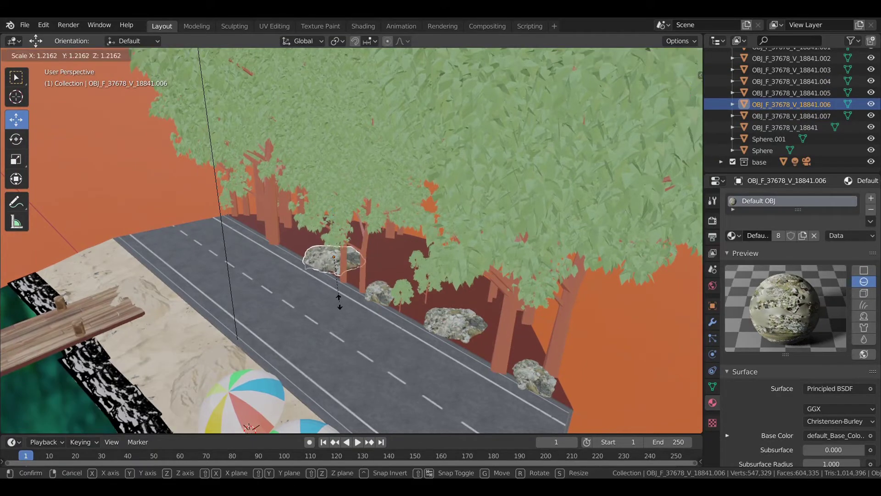
click(344, 307)
key(g)
key(y)
click(372, 242)
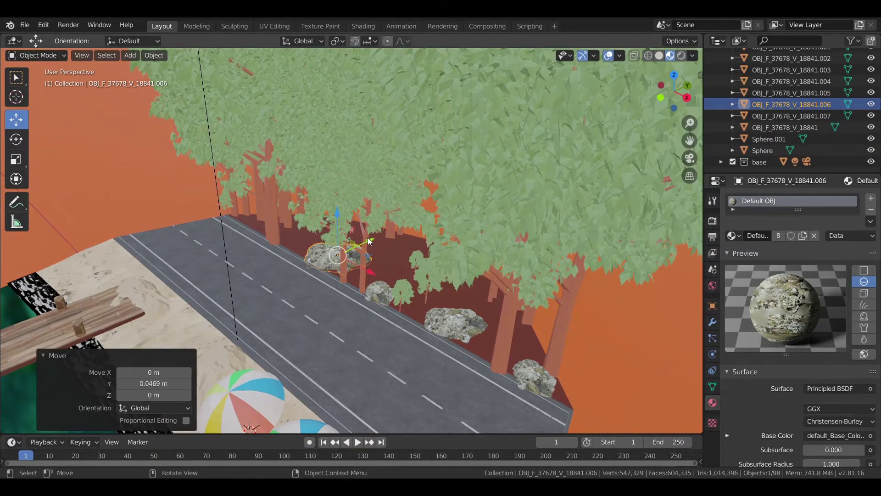
In front view, raise the enlarged rock so it sits on the ground
key(KP_1)
scroll(471, 250, up, 3)
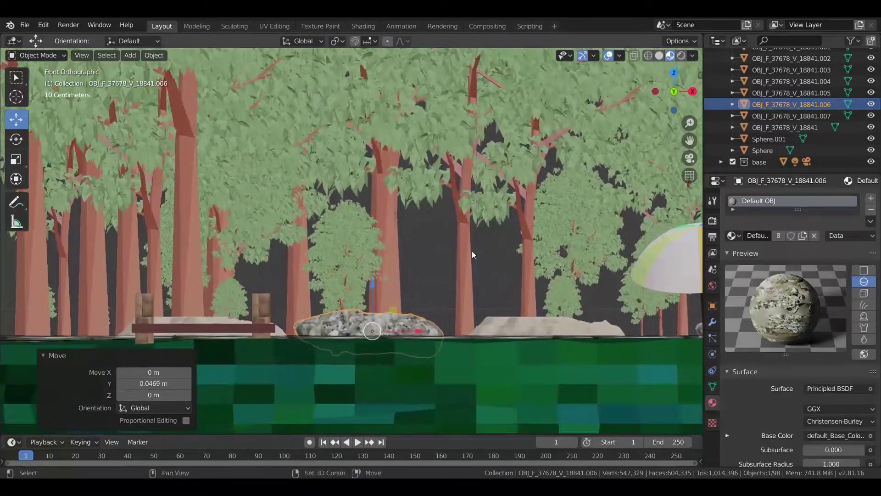
scroll(400, 342, up, 3)
key(g)
key(z)
click(425, 324)
mouse_move(426, 323)
middle_down()
mouse_move(436, 301)
mouse_move(423, 316)
middle_up()
key(g)
key(z)
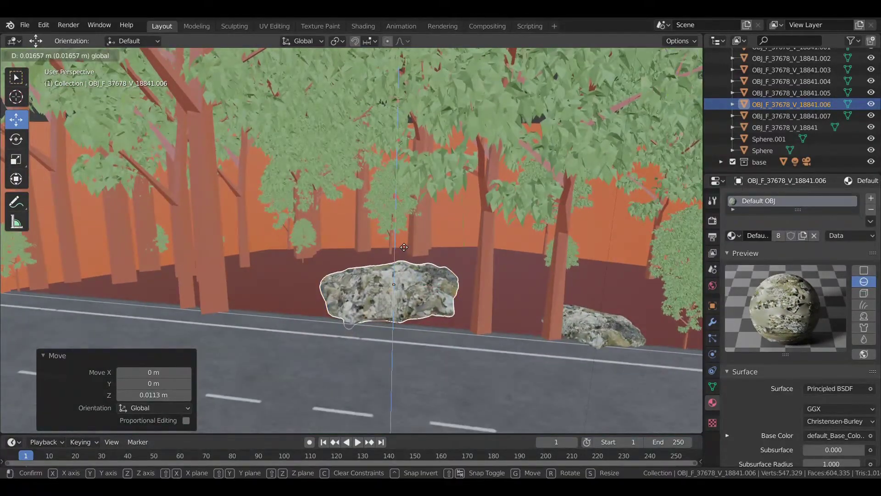
click(481, 269)
mouse_move(482, 269)
middle_down()
mouse_move(274, 296)
mouse_move(352, 337)
middle_up()
Duplicate the middle rock behind itself and scale the copy to 2.083×
click(353, 338)
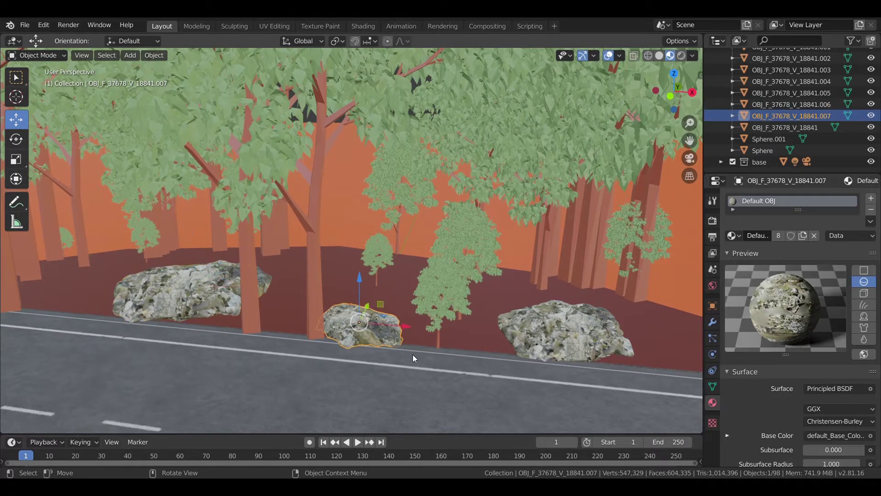
key(shift+d)
key(z)
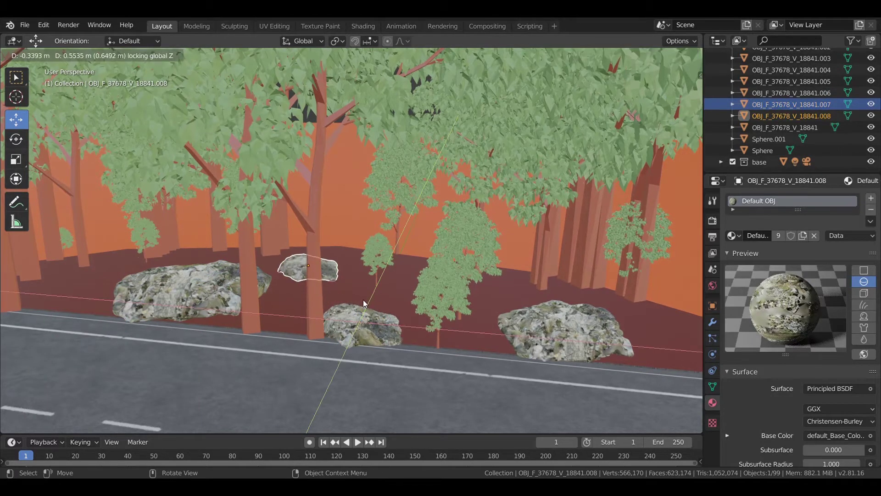
click(363, 299)
key(s)
click(416, 344)
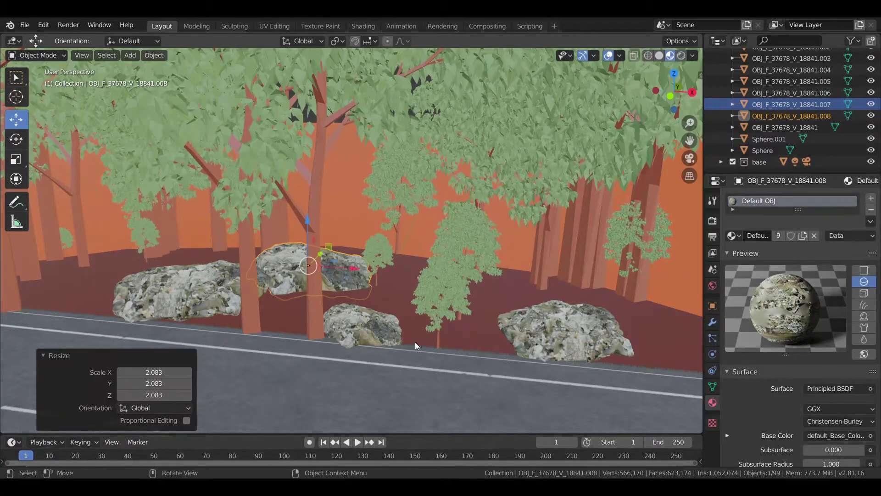
Copy that rock further left along X, scale it to 0.709 and turn it -50° about Z
key(shift+d)
key(x)
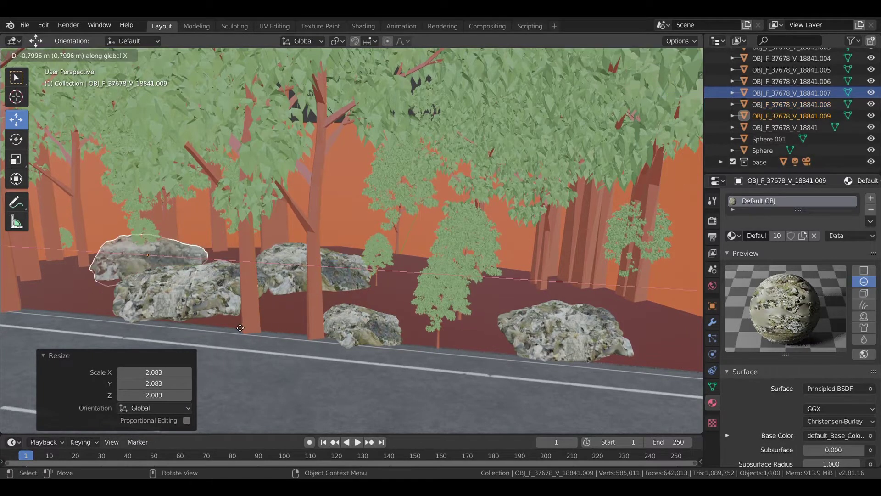
click(228, 345)
key(s)
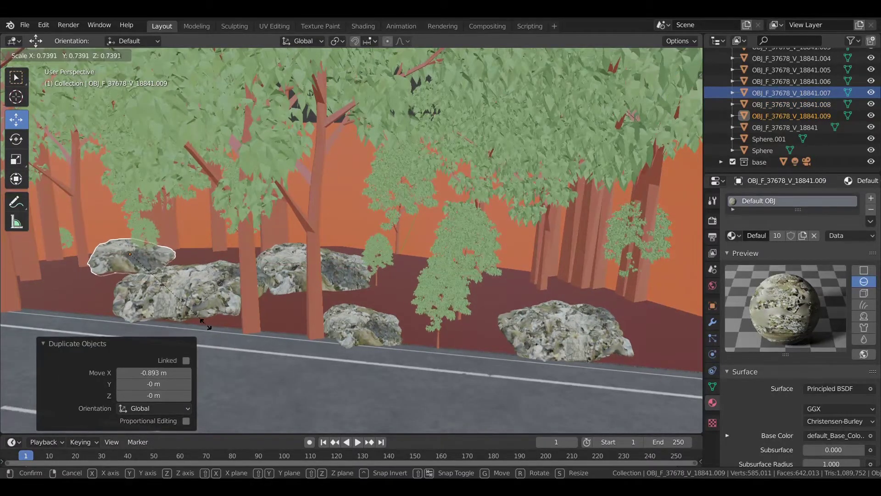
click(161, 269)
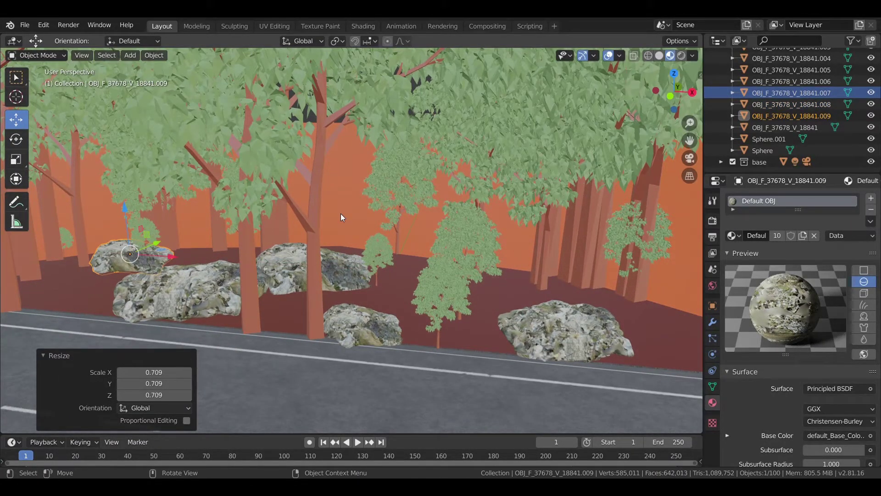
key(r)
key(z)
click(332, 281)
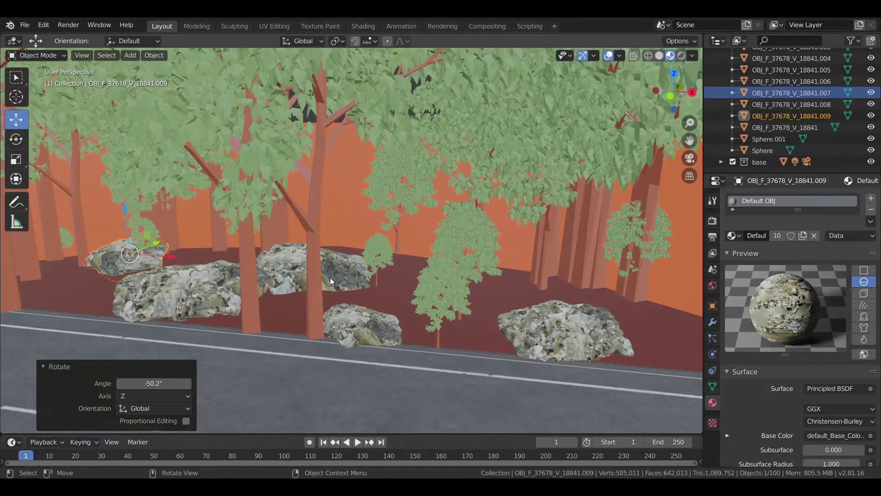
Flip the middle rock 180° about X with rx180 and view through the camera
text(rx18)
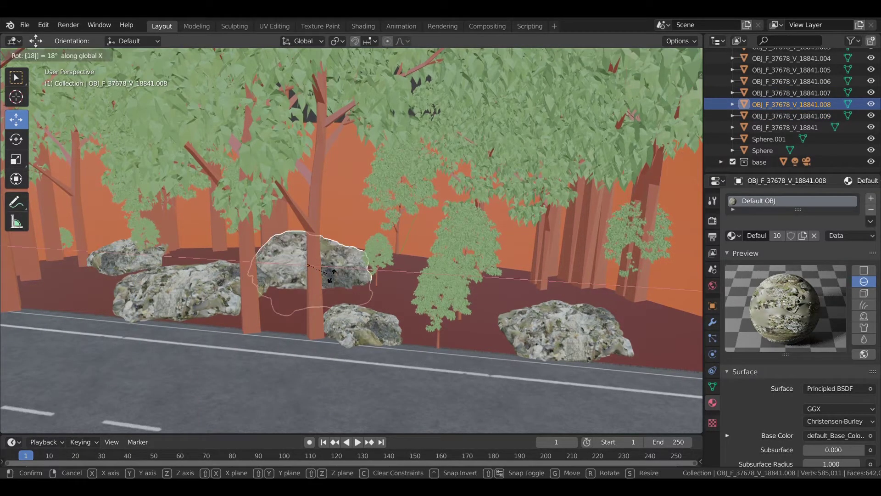
text(0)
key(Return)
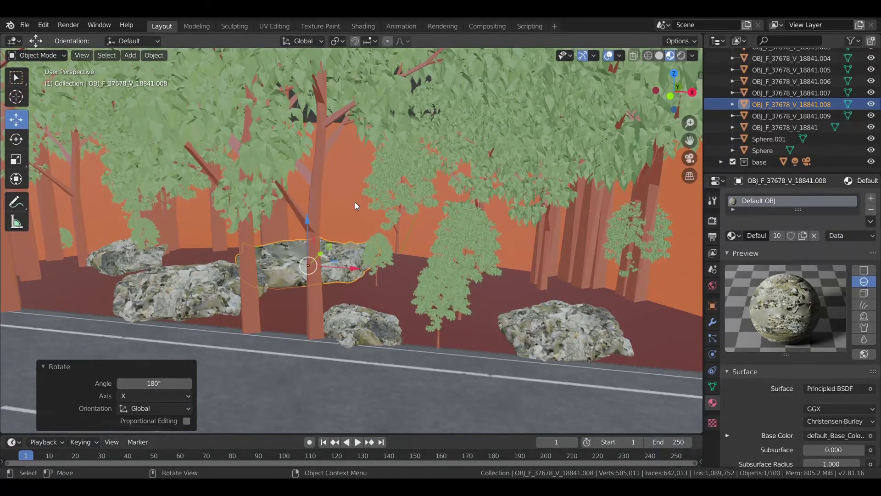
key(KP_0)
Duplicate the left roadside boulder, scale the copy to 0.379 and move it along Y to the road edge
scroll(403, 221, down, 3)
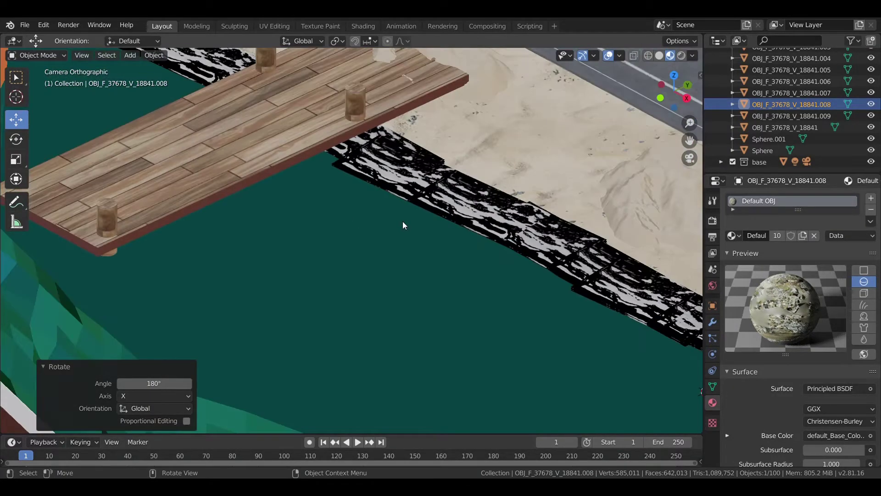
scroll(402, 221, down, 3)
scroll(423, 234, down, 2)
scroll(411, 237, up, 4)
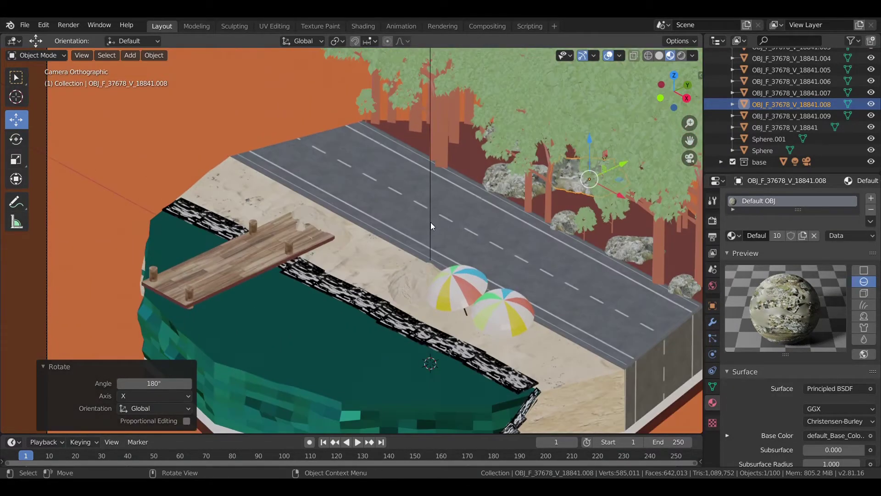
scroll(430, 222, up, 2)
scroll(343, 326, up, 3)
click(431, 341)
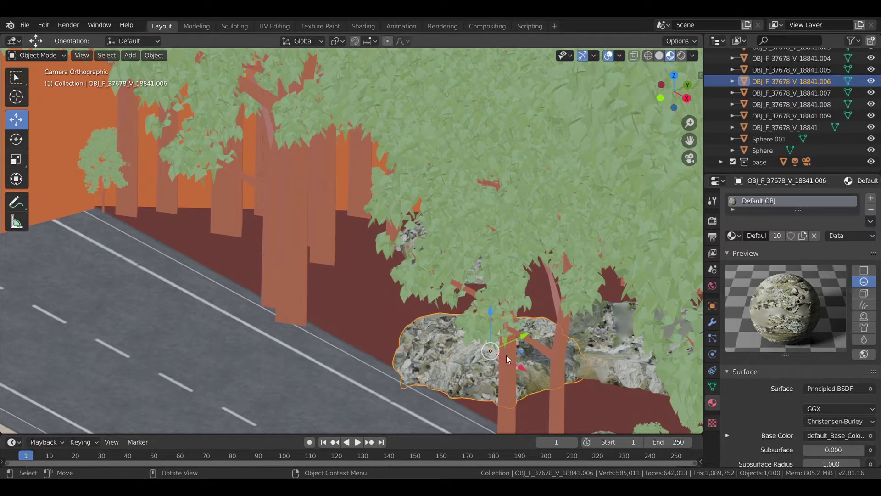
key(shift+d)
key(shift+z)
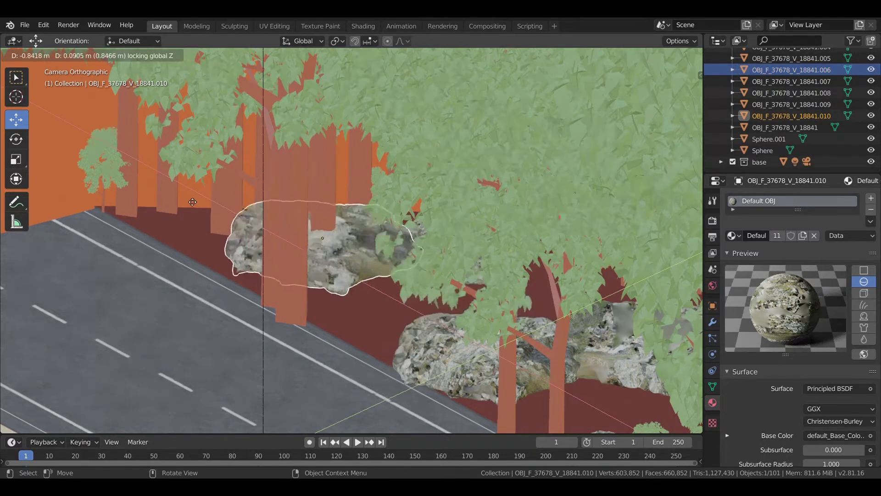
click(180, 202)
key(s)
click(348, 277)
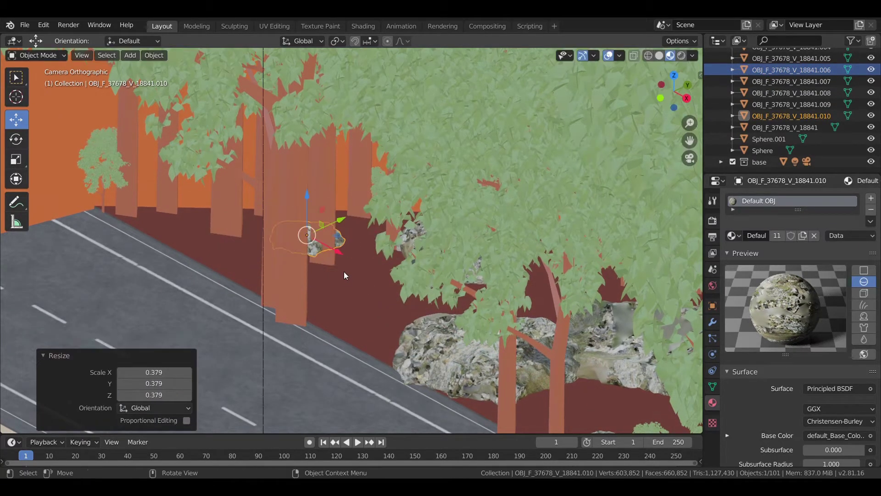
key(g)
key(y)
click(307, 234)
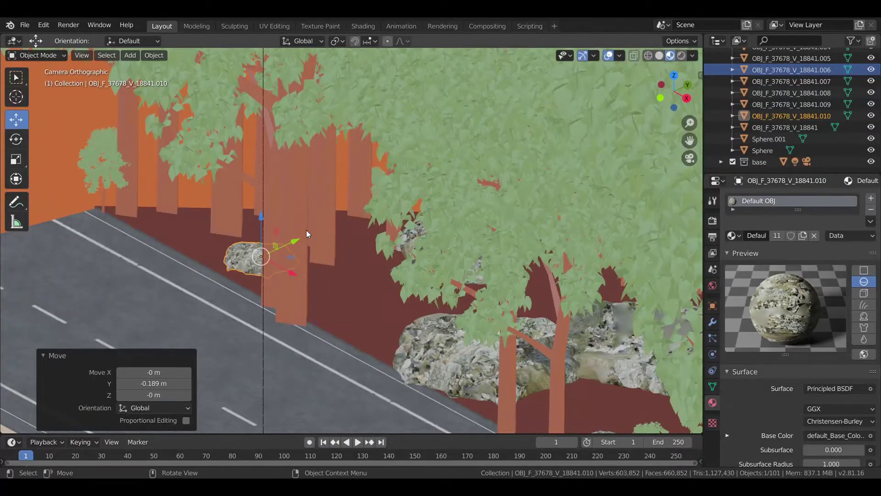
In front view, settle the small rock on the ground, squeeze it to 0.834× on X and shift it -0.105 m
key(KP_1)
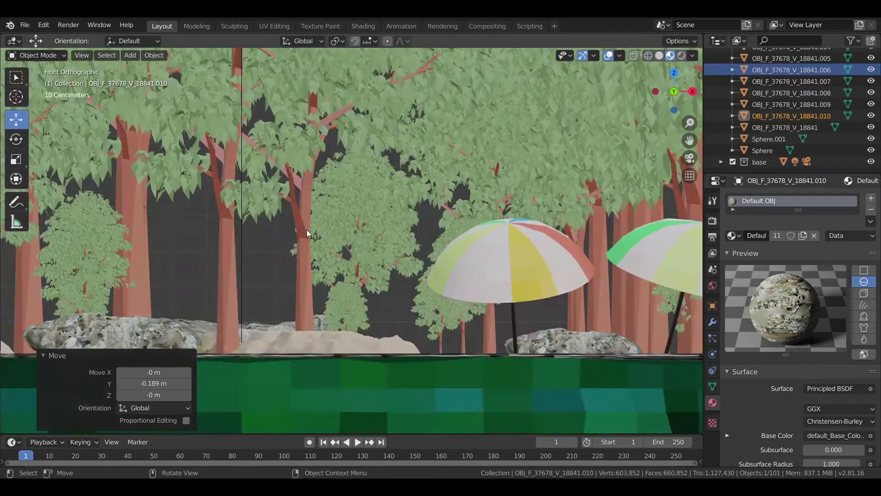
scroll(307, 254, down, 2)
scroll(543, 257, down, 2)
scroll(454, 281, up, 3)
scroll(455, 281, up, 2)
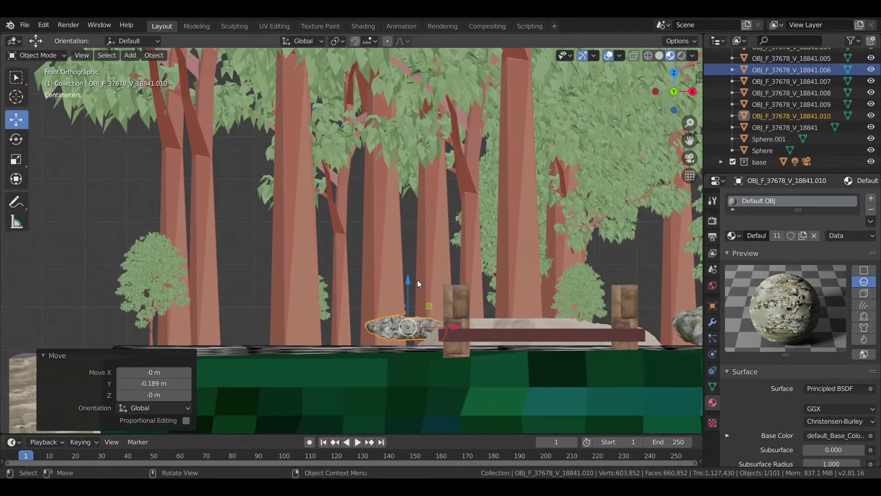
key(g)
click(427, 287)
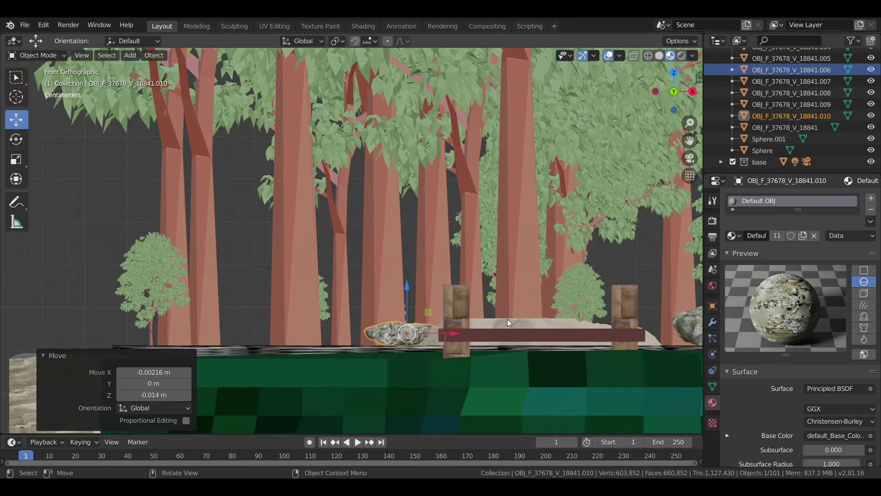
key(s)
key(x)
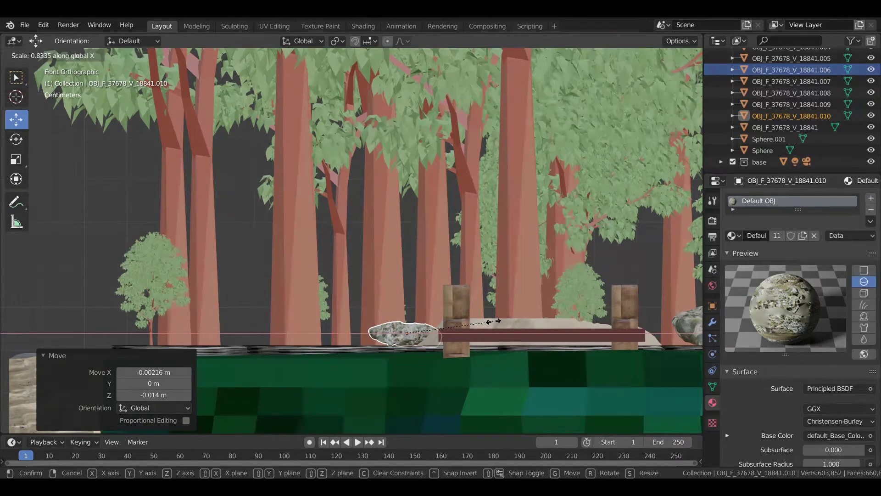
click(494, 321)
drag(461, 333, 417, 326)
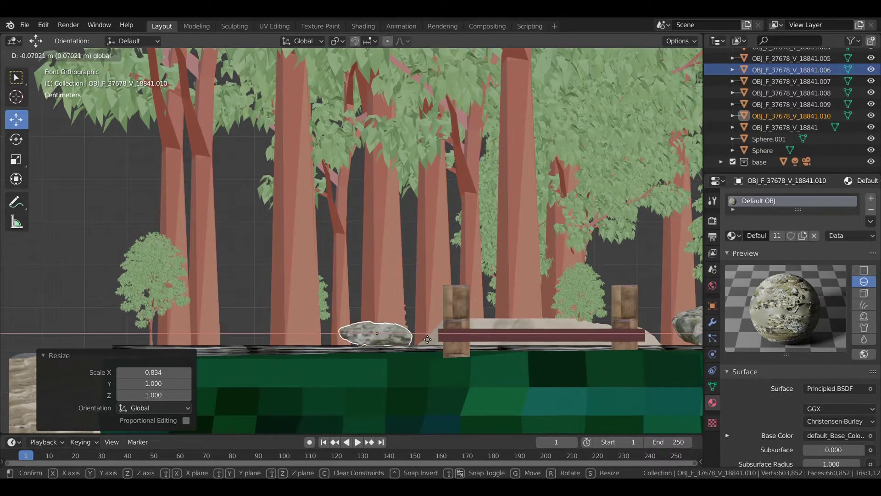
key(KP_0)
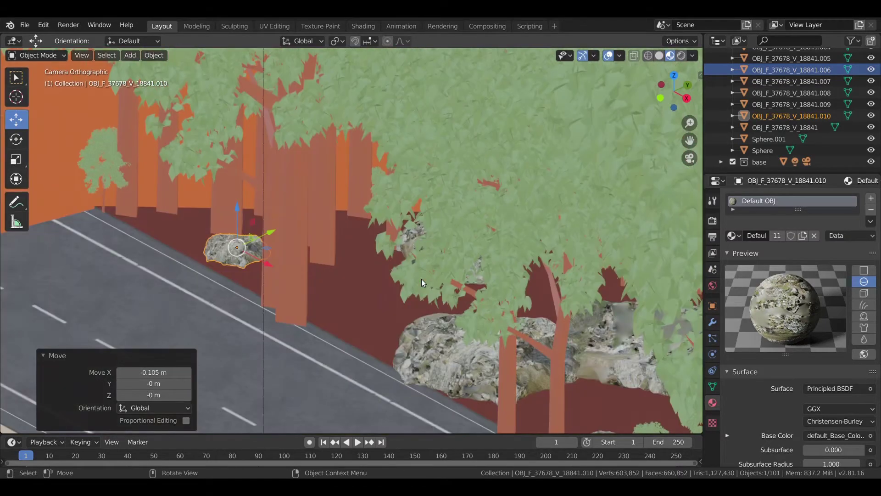
scroll(385, 294, down, 4)
Preview the diorama in Rendered shading
scroll(388, 299, down, 2)
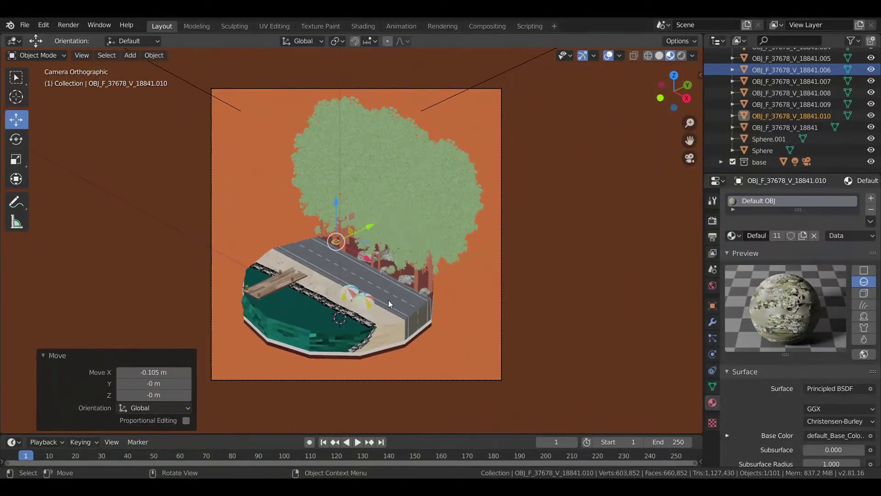
key(z)
click(549, 242)
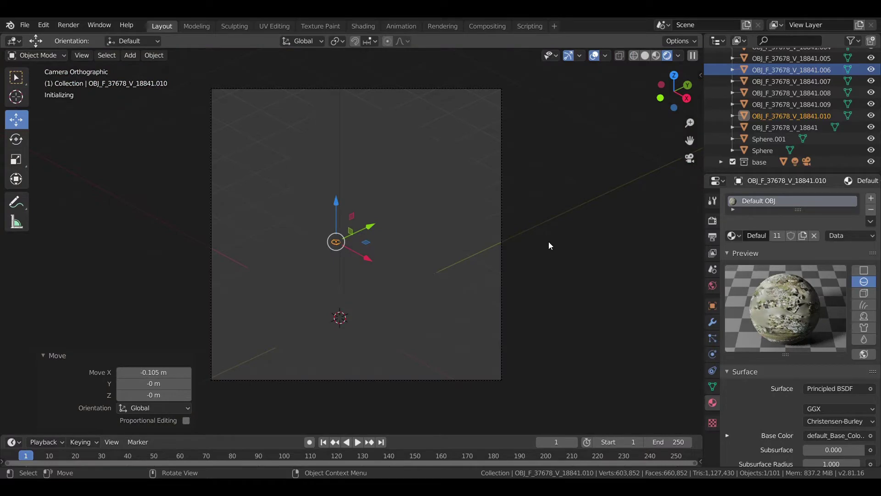
Save the project as island.blend and exclude the orange 'base' collection in the Outliner
key(ctrl+s)
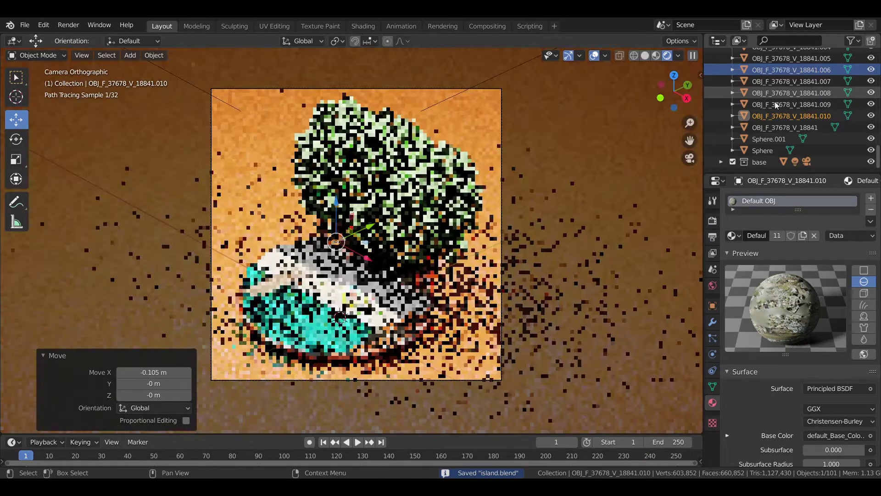
click(622, 183)
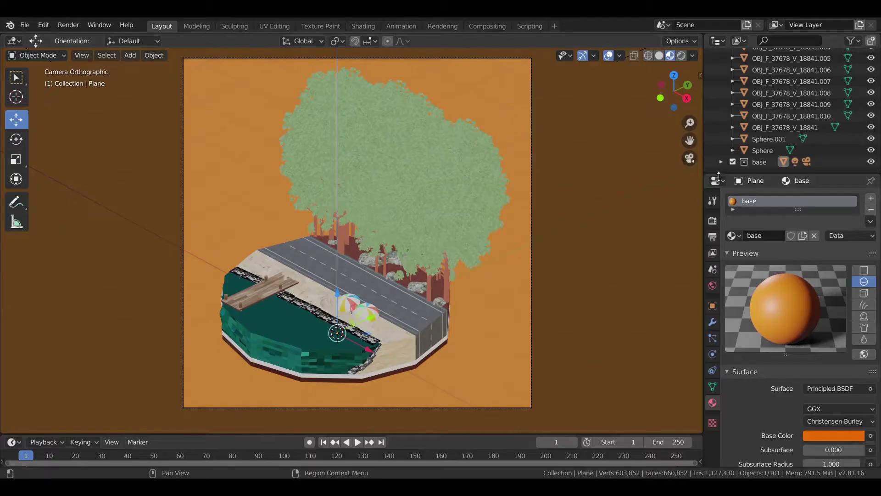
click(732, 162)
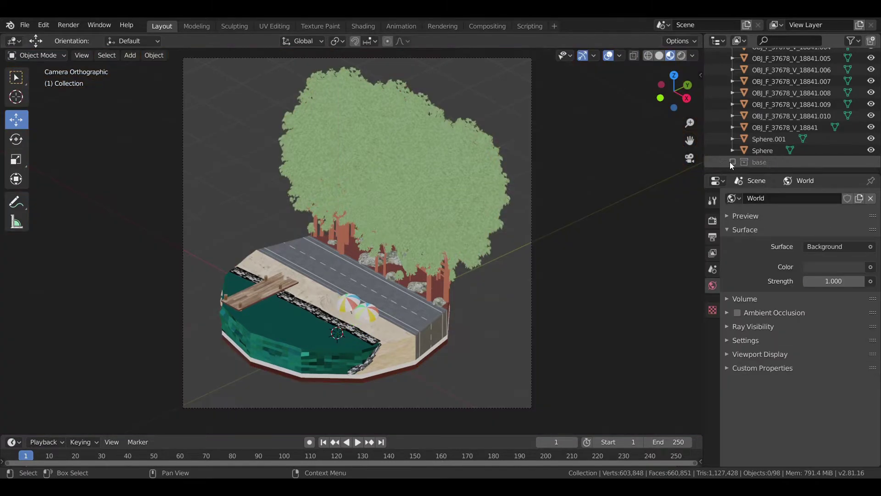
In front view, duplicate a fence post and place the copy further left
key(KP_1)
scroll(532, 209, up, 4)
scroll(523, 281, up, 3)
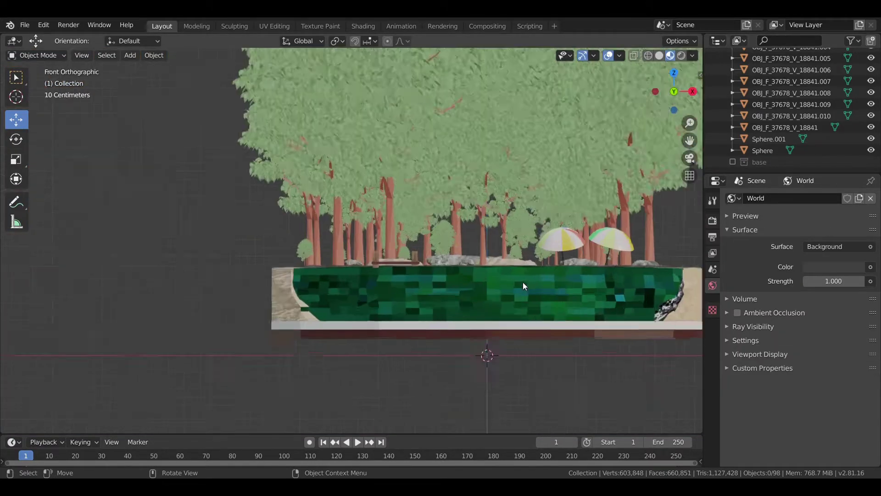
scroll(441, 315, up, 2)
scroll(441, 315, down, 2)
scroll(437, 296, up, 4)
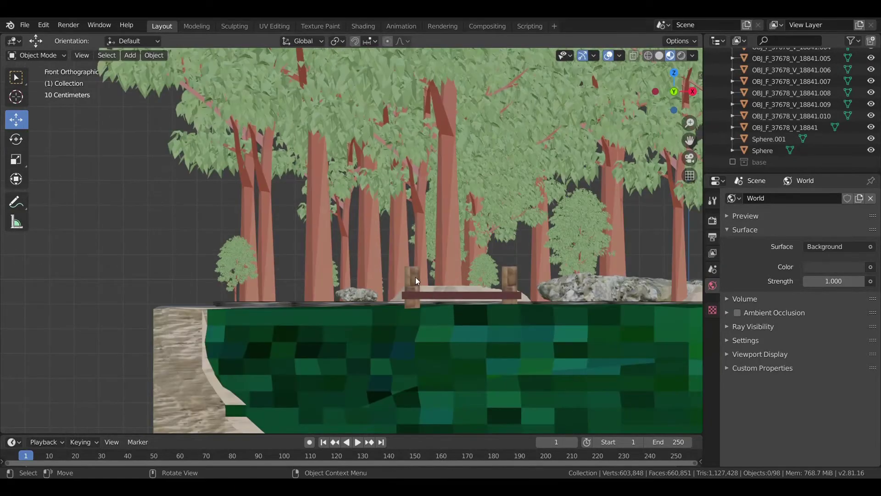
click(415, 276)
key(shift+d)
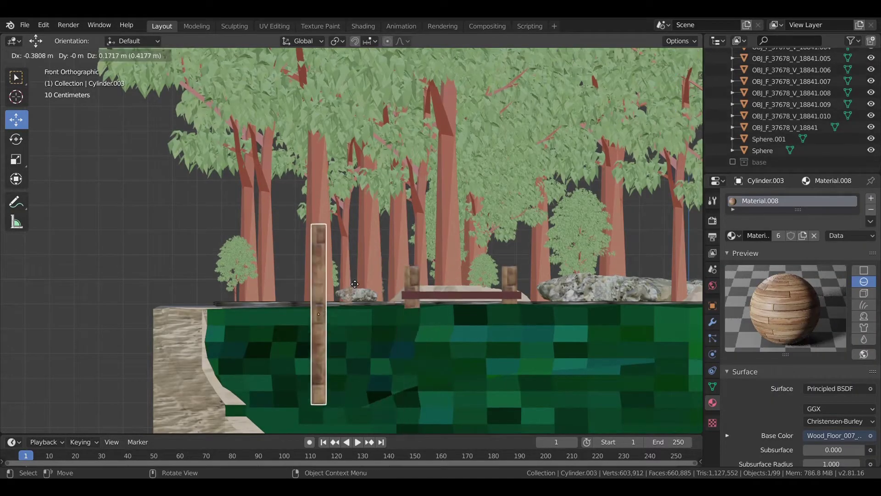
click(157, 263)
Make the post copy thinner on X/Y and shorter along Z
key(s)
key(shift+z)
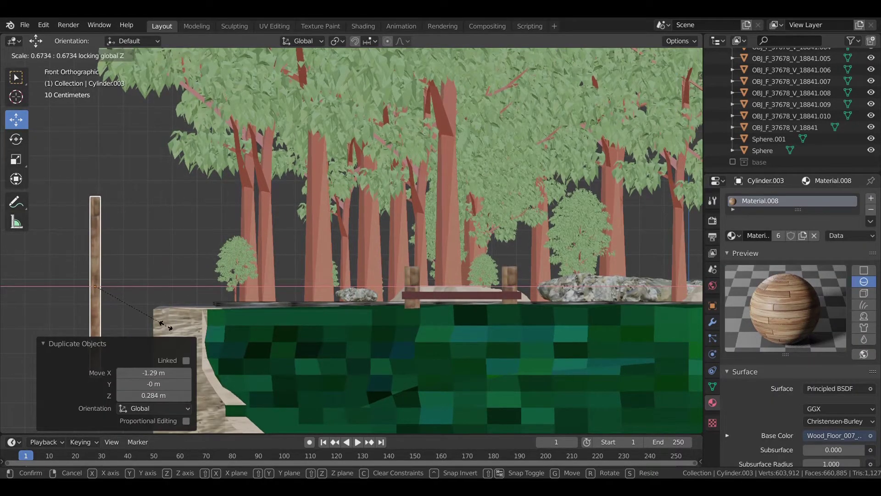
click(170, 275)
key(s)
key(z)
key(Escape)
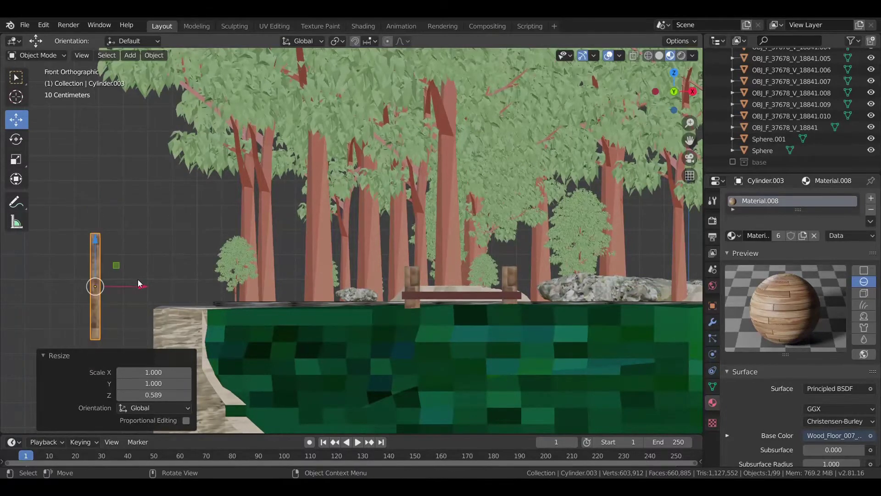
key(s)
key(shift+z)
click(164, 237)
key(z)
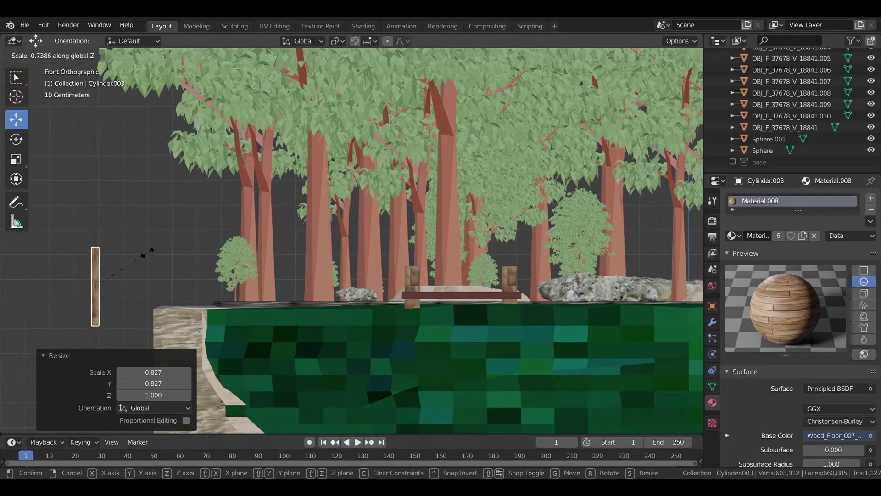
click(148, 258)
In top view, move the post 1.75 m along Y, then along X to the sandy bank's corner
key(KP_7)
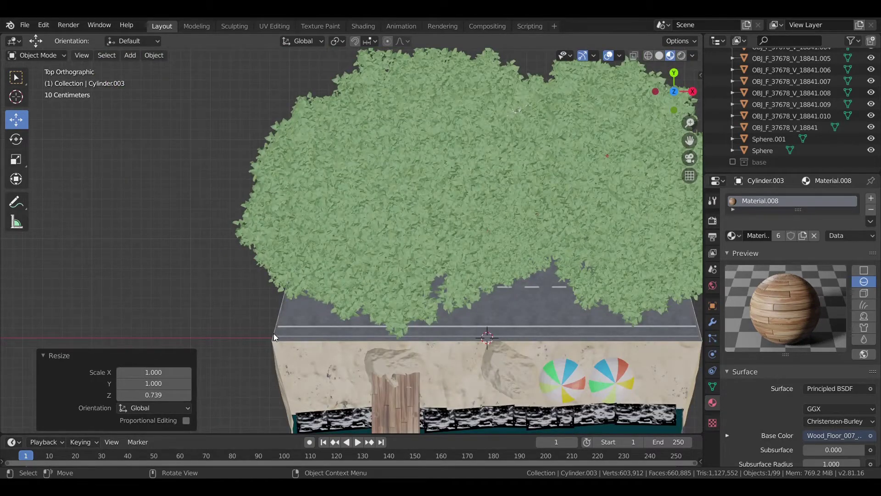
shift+middle_drag(246, 327, 369, 141)
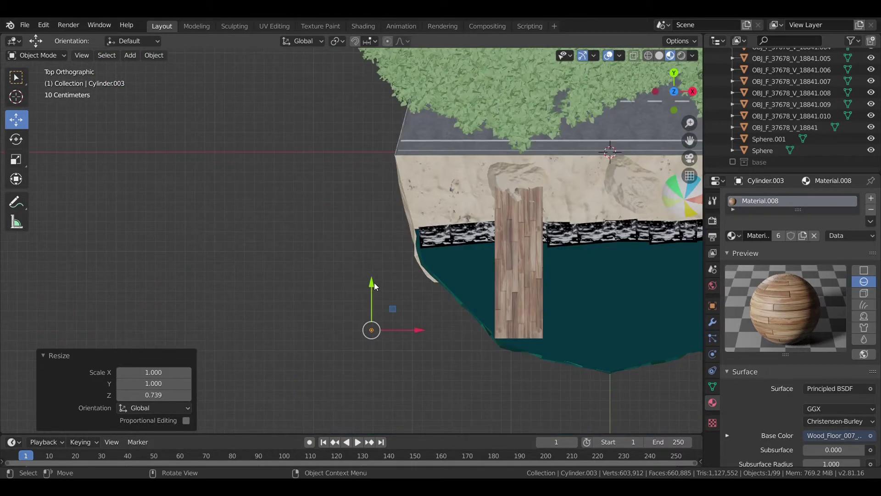
key(g)
key(y)
click(374, 140)
scroll(390, 139, up, 3)
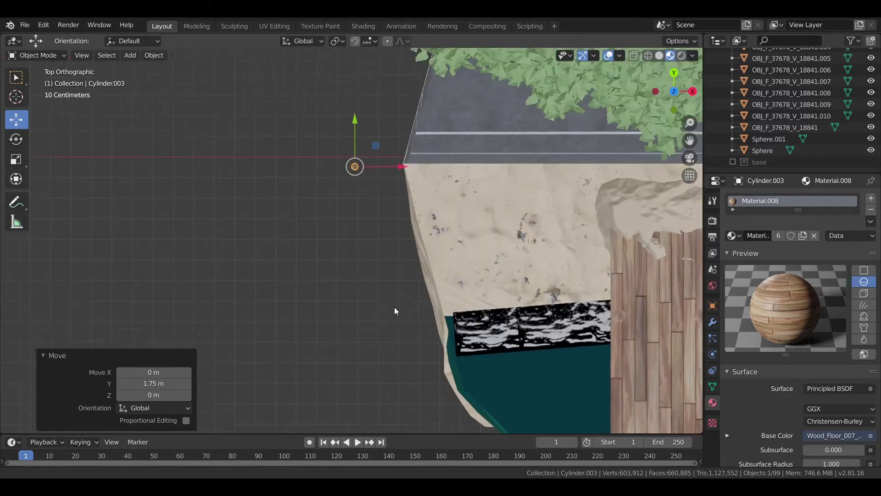
scroll(394, 307, up, 2)
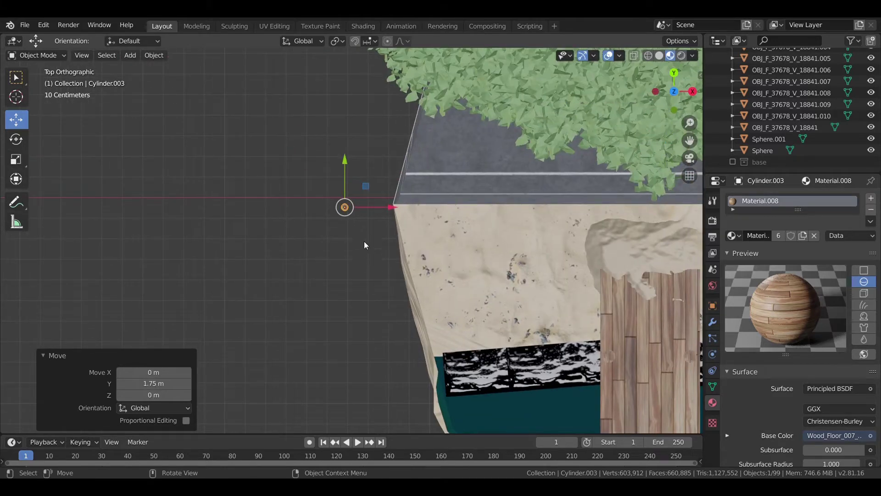
key(g)
key(x)
click(418, 184)
key(g)
key(y)
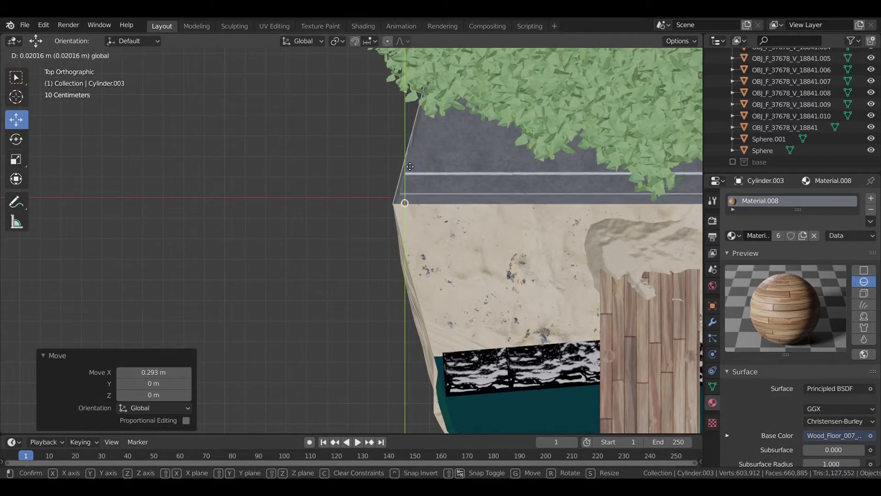
click(470, 165)
In front view, raise the post 0.0246 m on Z so it sits on the ground
key(KP_1)
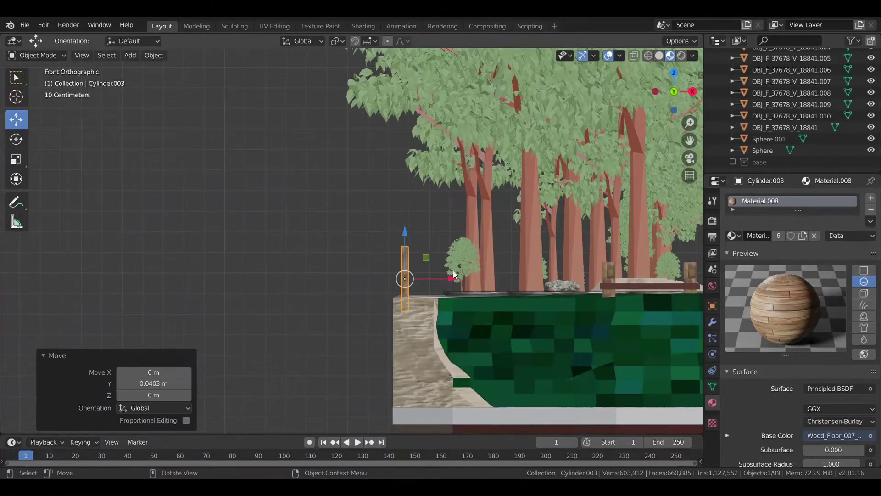
key(g)
click(408, 237)
mouse_move(472, 288)
shift+middle_down()
mouse_move(361, 314)
mouse_move(315, 313)
shift+middle_up()
drag(229, 243, 228, 238)
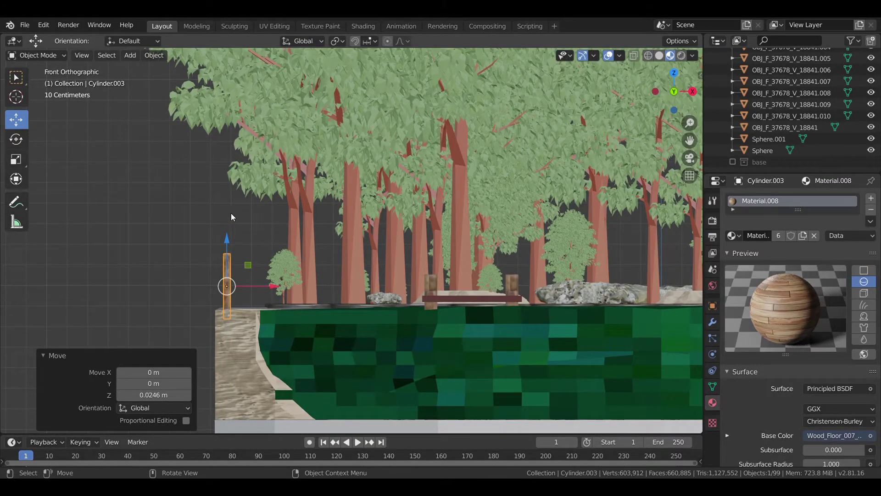
key(KP_0)
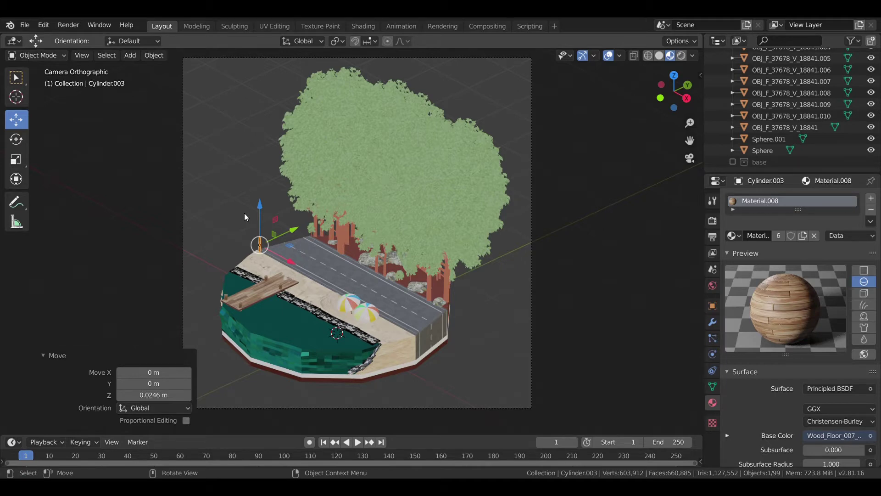
Nudge the post along X so it sits on the bank edge
key(KP_1)
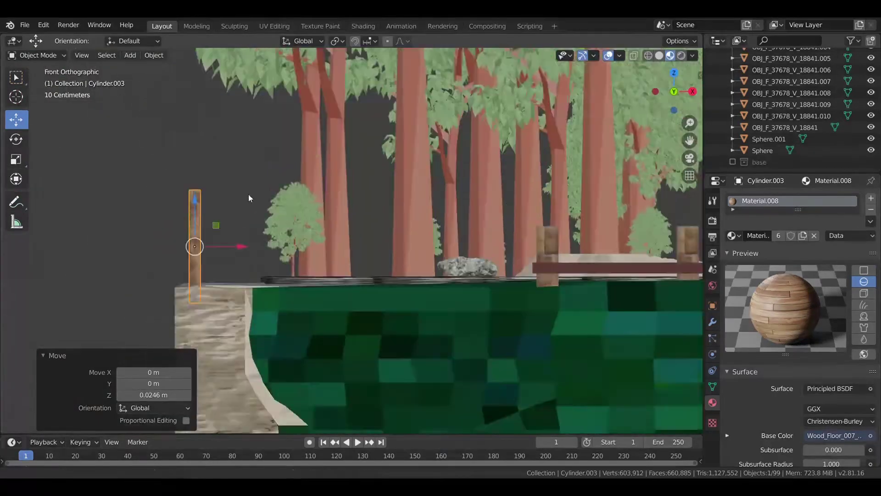
drag(274, 176, 288, 180)
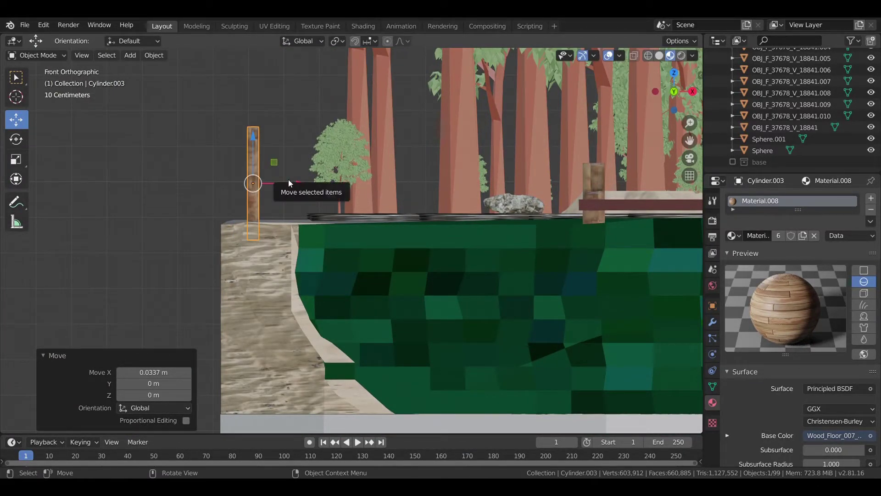
scroll(317, 197, down, 3)
drag(259, 232, 267, 237)
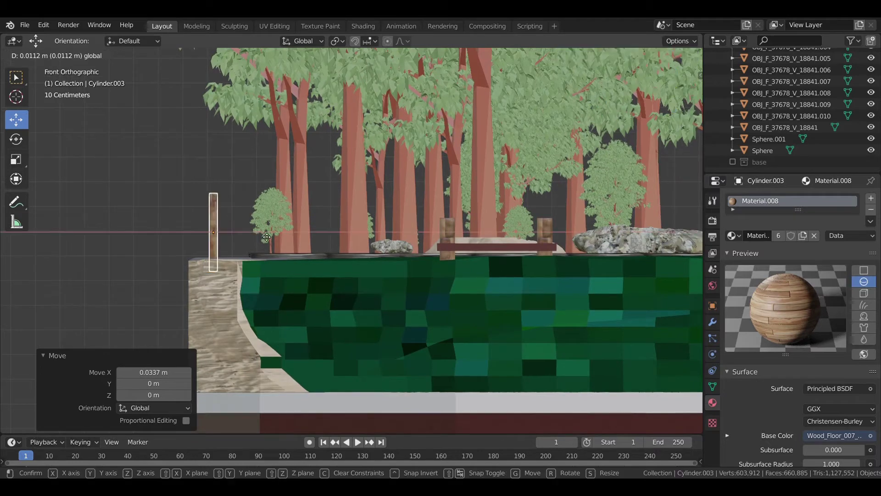
click(267, 237)
Duplicate the post twice along X, spacing the copies 0.444 m and 0.461 m apart
key(shift+d)
key(x)
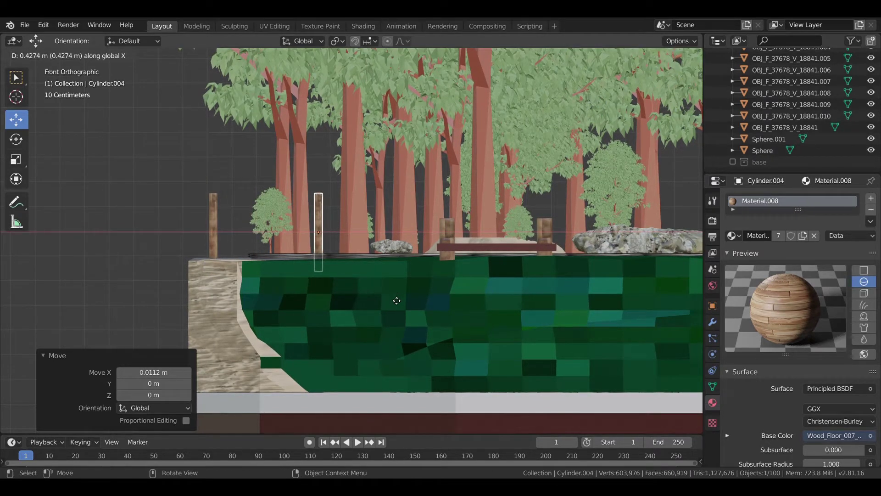
click(401, 301)
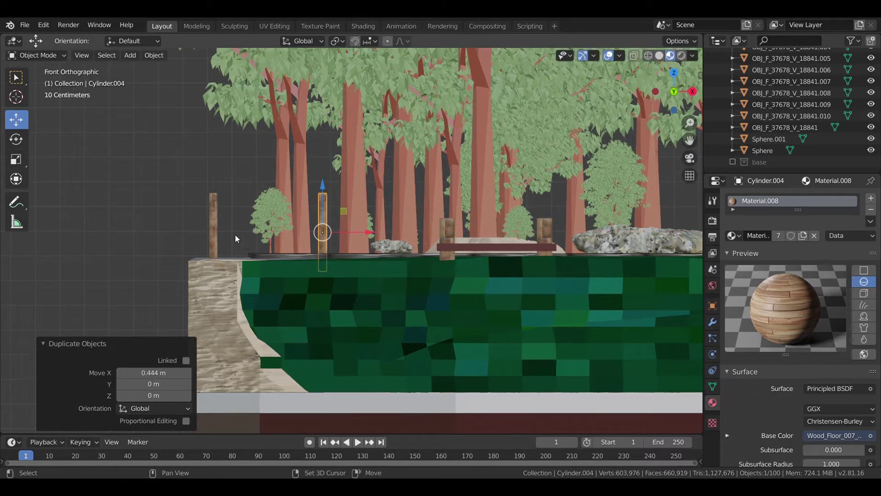
shift+click(217, 221)
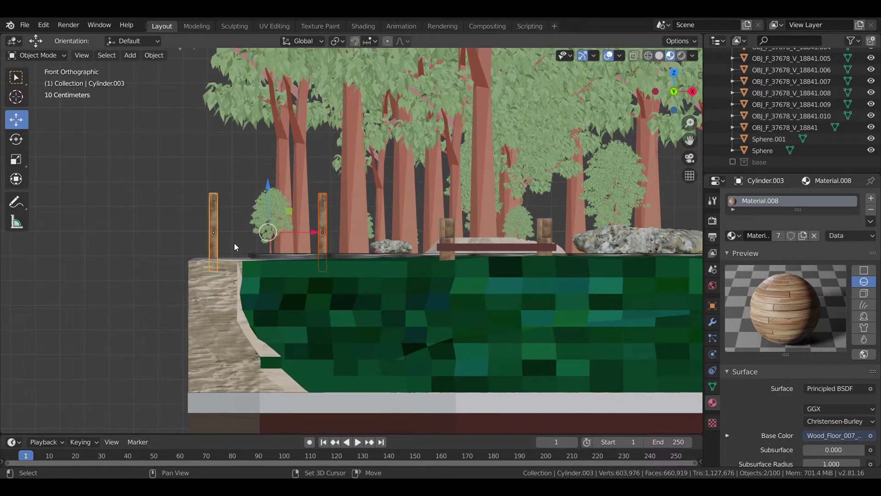
click(320, 218)
key(shift+d)
key(x)
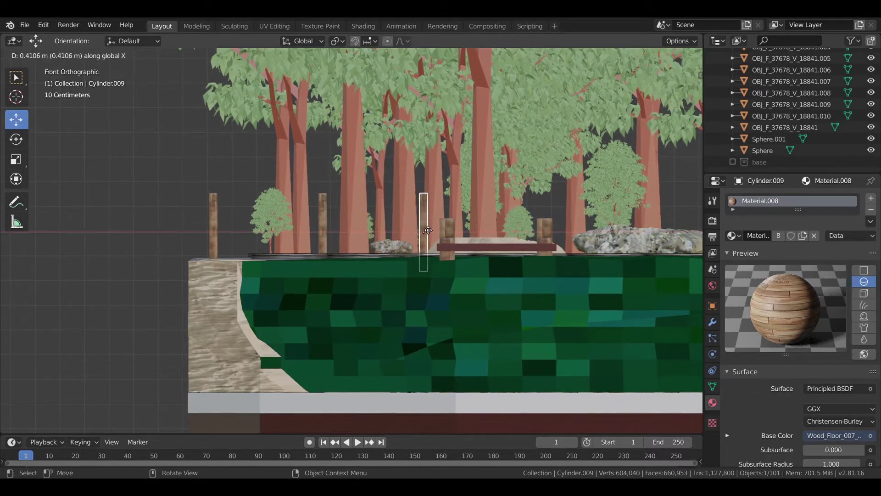
click(437, 230)
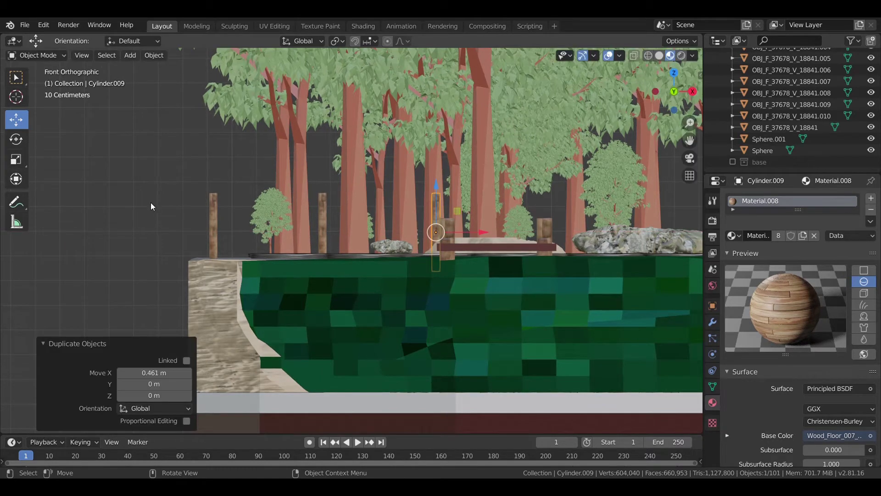
click(211, 216)
key(shift+d)
Lay a post copy horizontal (R Y 90), thin it, and stretch it about three times along X
key(Escape)
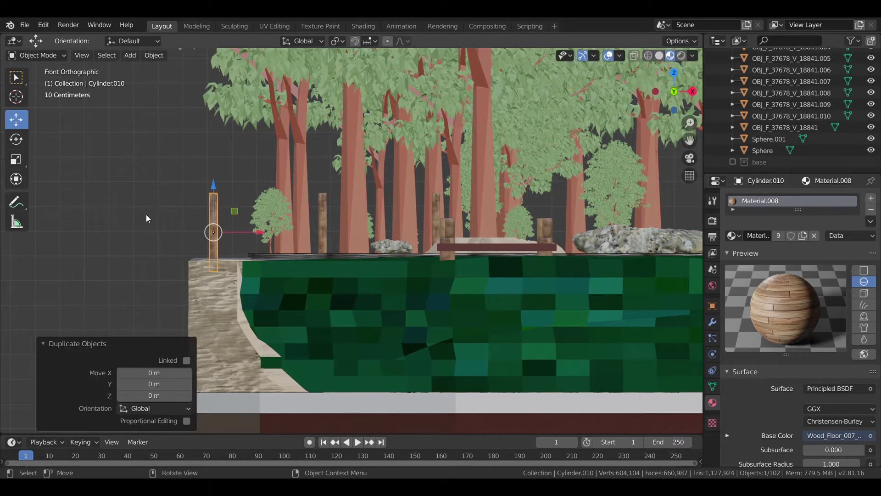
text(ry90)
key(Return)
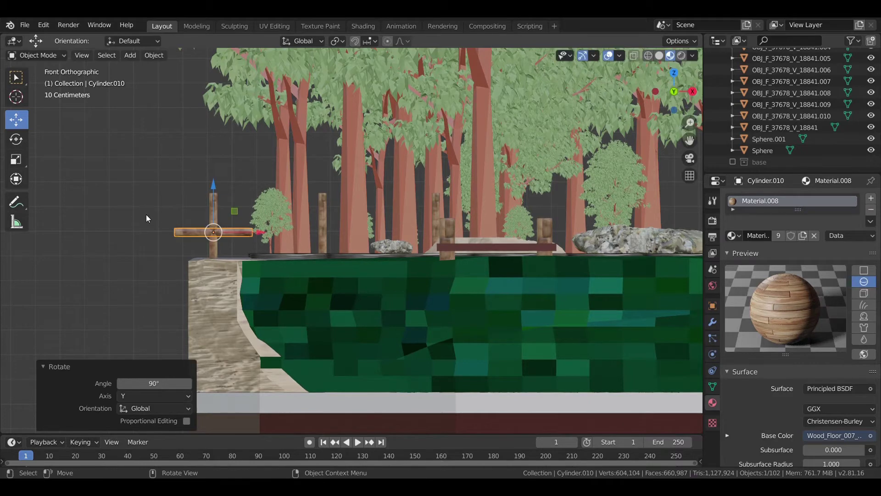
key(s)
key(shift+x)
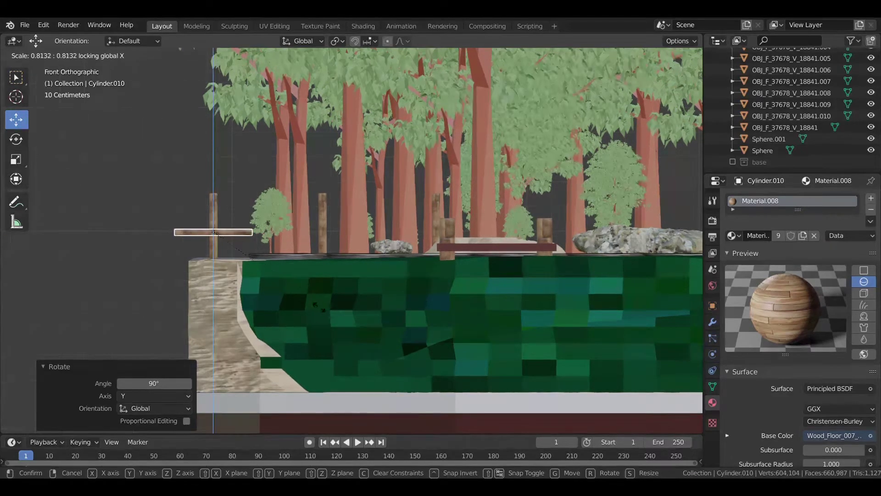
click(309, 304)
key(s)
key(x)
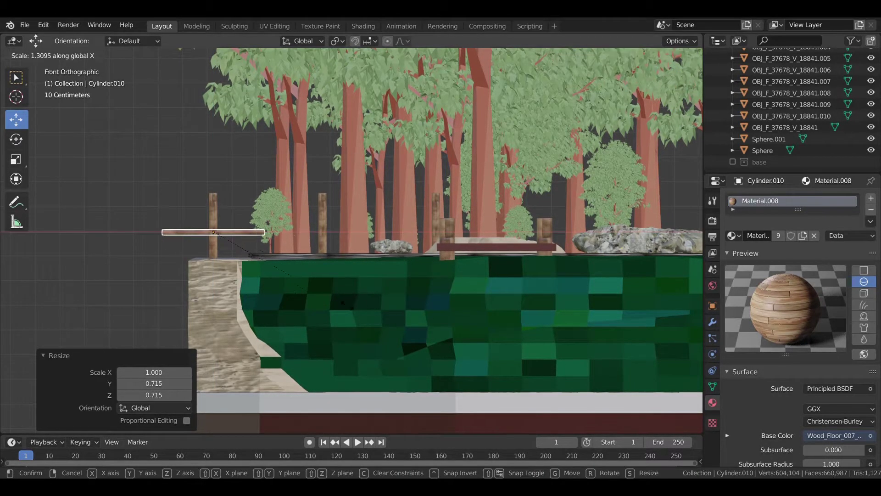
click(546, 342)
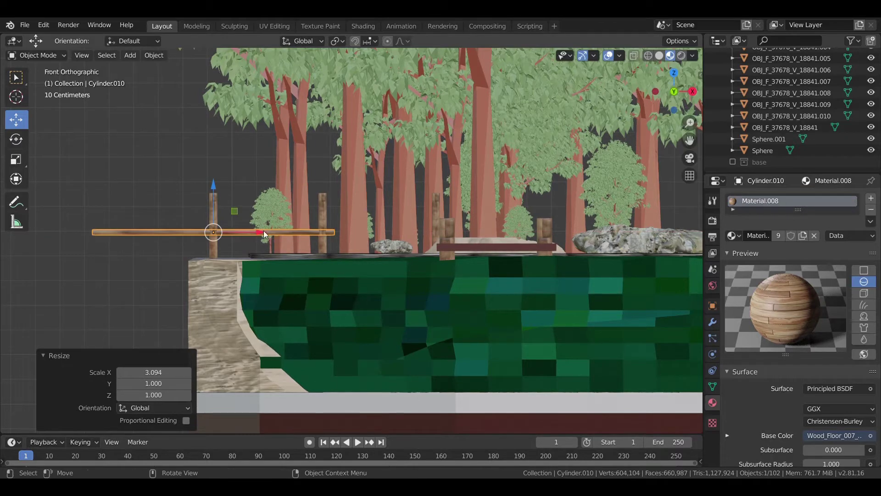
Slide the rail along X across the posts and raise it onto them
key(g)
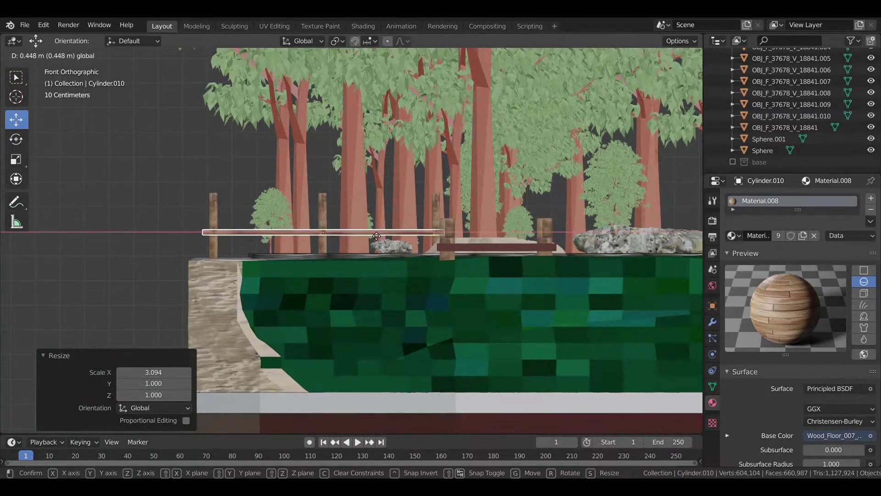
click(393, 232)
key(g)
click(327, 162)
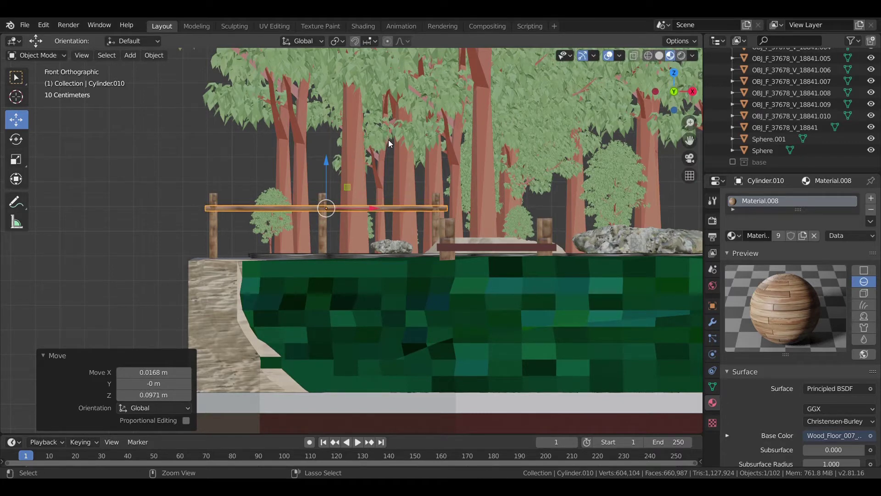
Duplicate the rail three times along Z for four stacked rails
key(shift+d)
key(z)
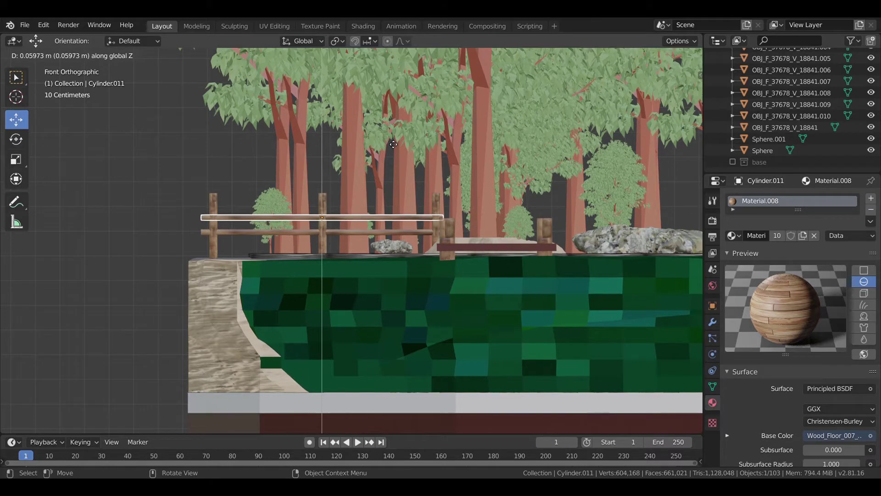
click(389, 144)
key(shift+d)
key(z)
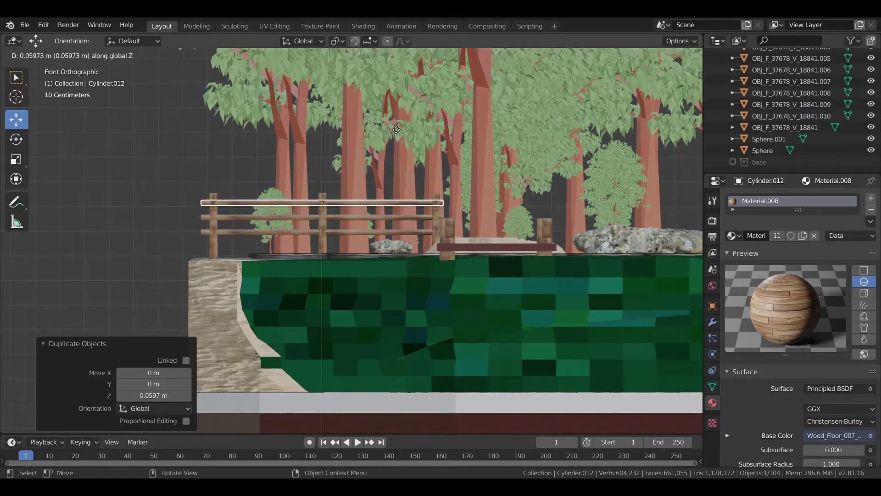
click(392, 125)
key(shift+d)
key(z)
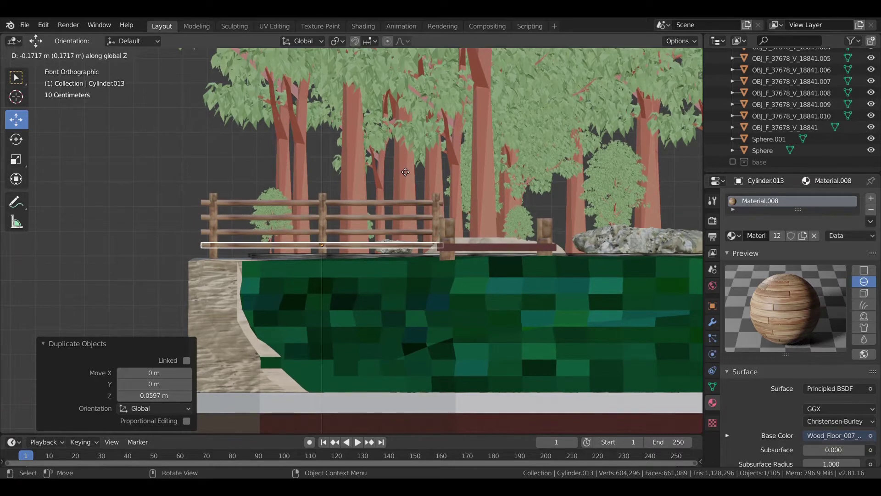
click(402, 170)
Select all four fence rails together with the middle and left posts
click(201, 161)
scroll(226, 195, up, 3)
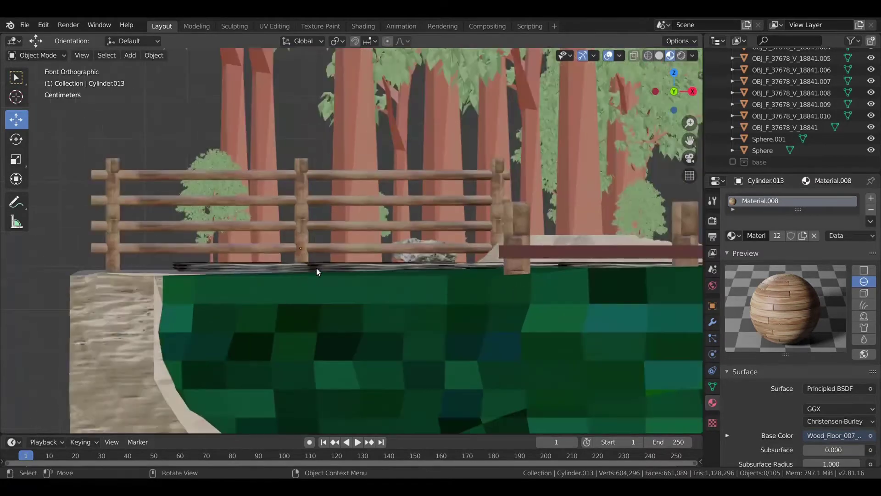
click(327, 248)
shift+click(301, 169)
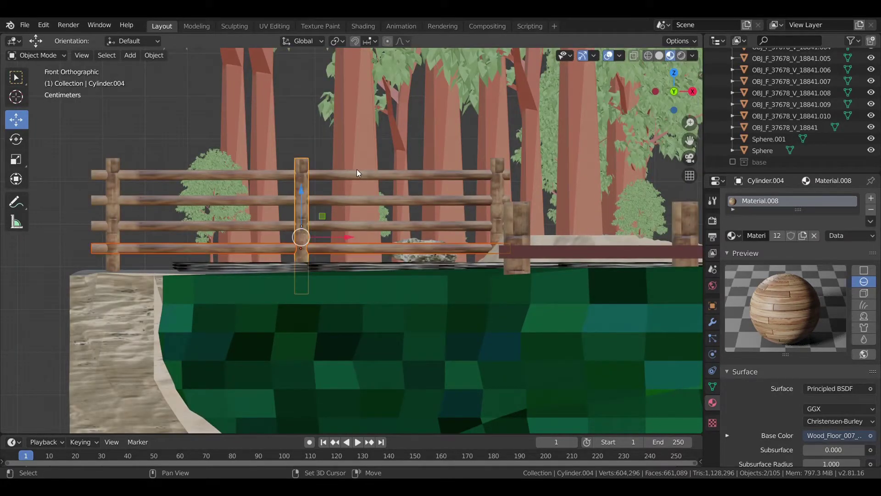
shift+click(358, 174)
shift+click(368, 200)
shift+click(379, 224)
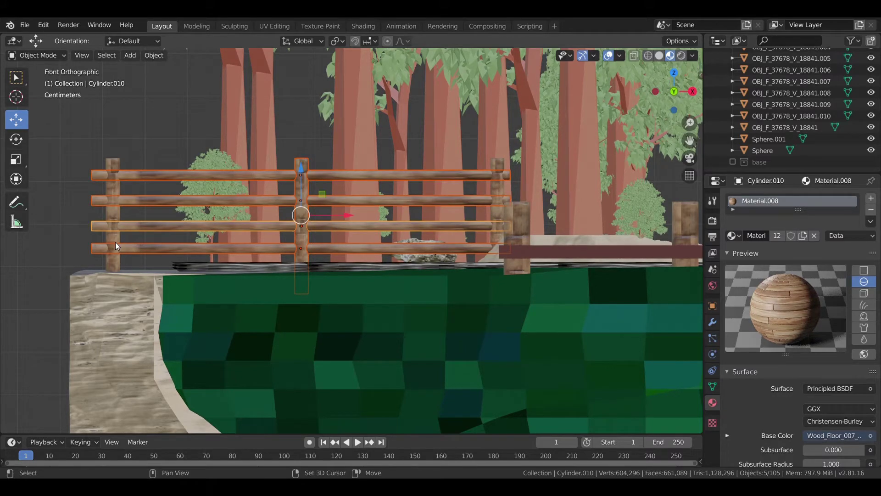
shift+click(115, 244)
Duplicate the fence section 3.29 m along X toward the beach's right end
shift+click(500, 213)
scroll(499, 213, down, 5)
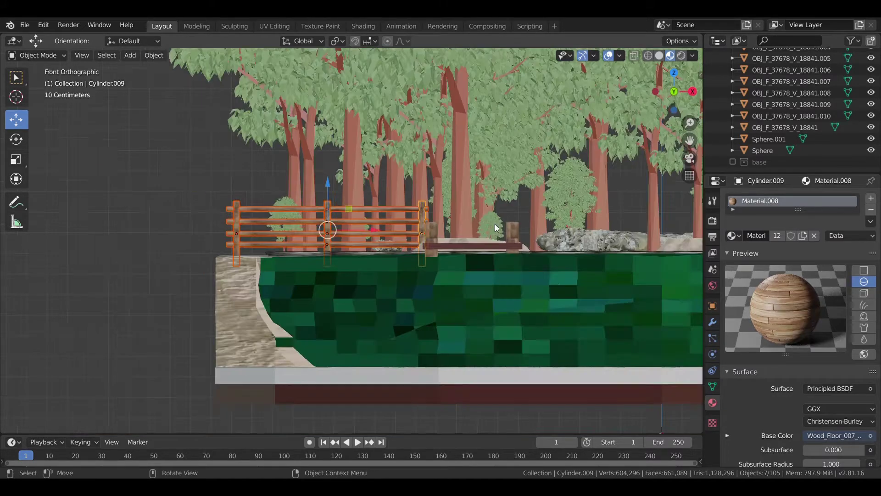
shift+middle_drag(495, 224, 235, 321)
scroll(246, 316, down, 2)
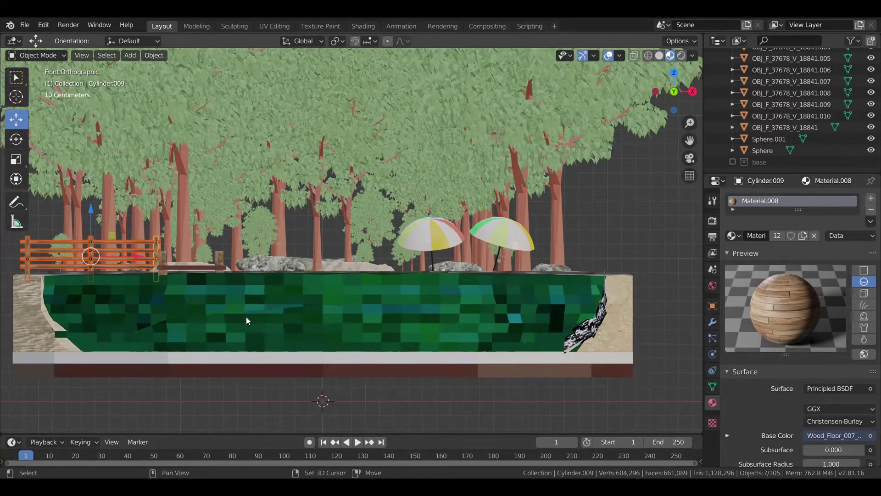
key(shift+d)
key(x)
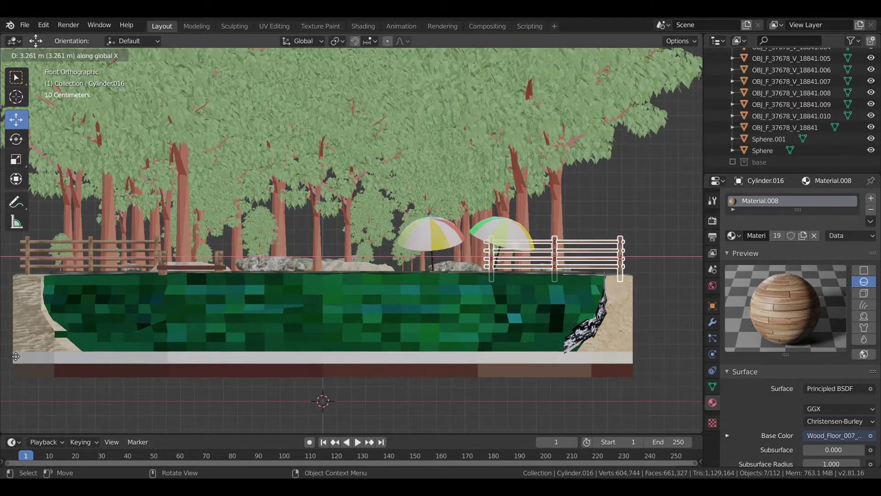
click(63, 382)
Add a second fence copy shifted -0.91 m along X beside the first
mouse_move(353, 326)
middle_down()
mouse_move(273, 341)
mouse_move(265, 329)
mouse_move(329, 368)
mouse_move(374, 380)
middle_up()
key(KP_0)
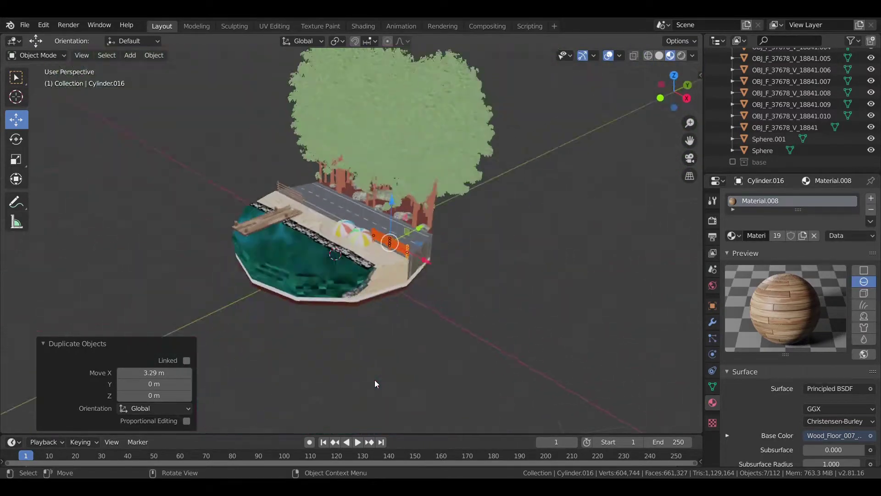
scroll(381, 320, up, 5)
scroll(331, 187, down, 4)
scroll(397, 297, up, 6)
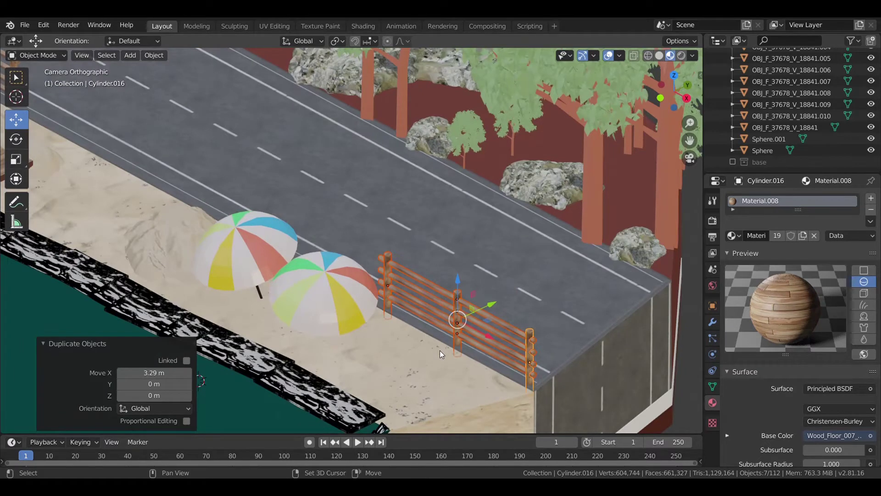
key(shift+d)
key(x)
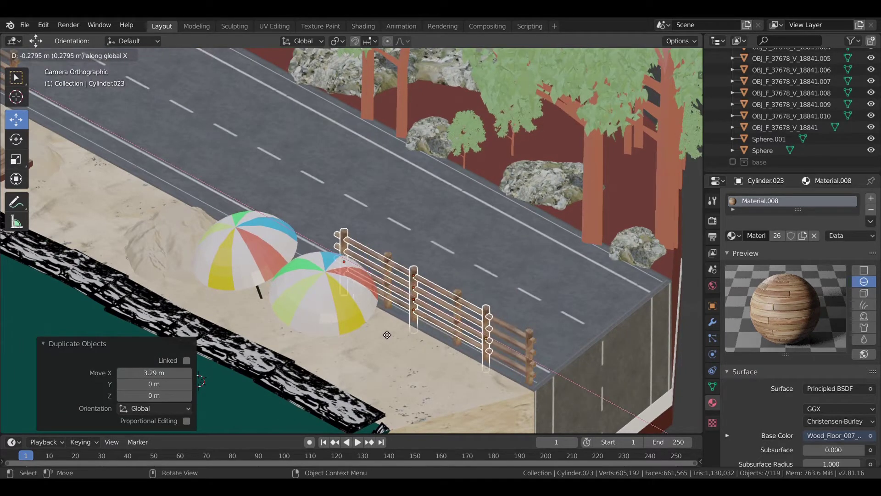
click(289, 294)
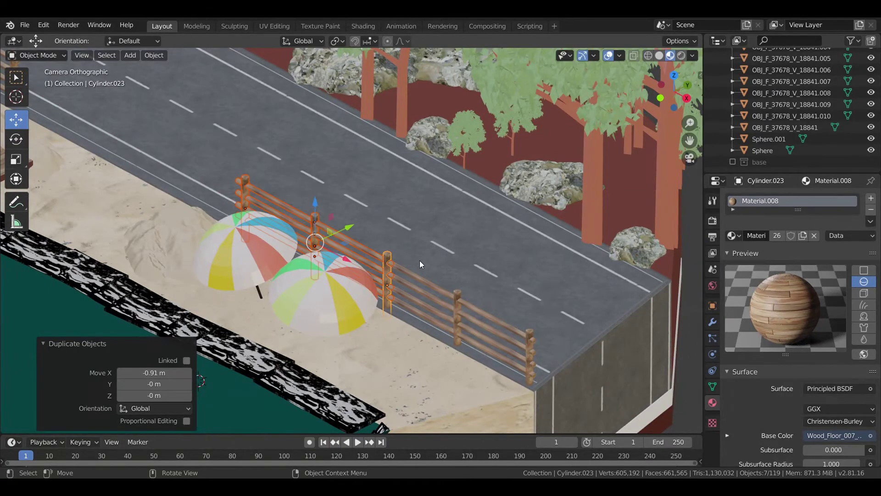
In top view, nudge the fence copy along X so the sections line up end to end
key(KP_7)
scroll(419, 260, up, 4)
scroll(478, 274, up, 5)
scroll(295, 277, up, 3)
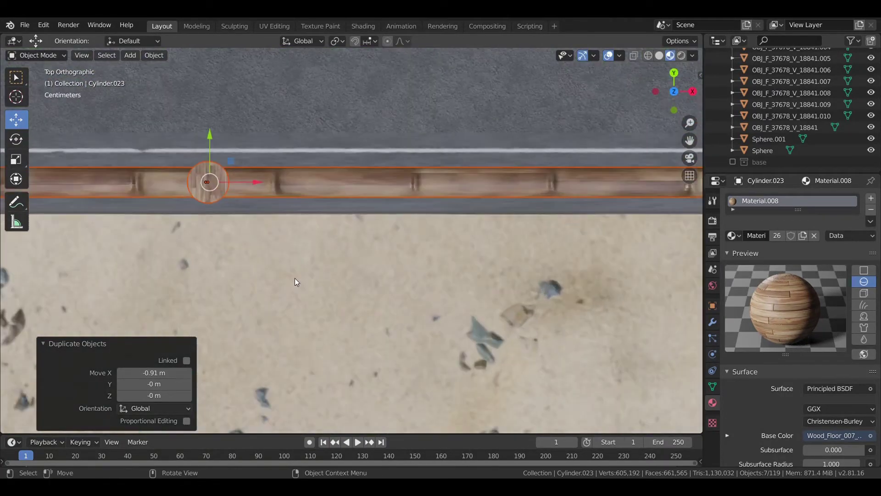
shift+middle_drag(294, 269, 218, 287)
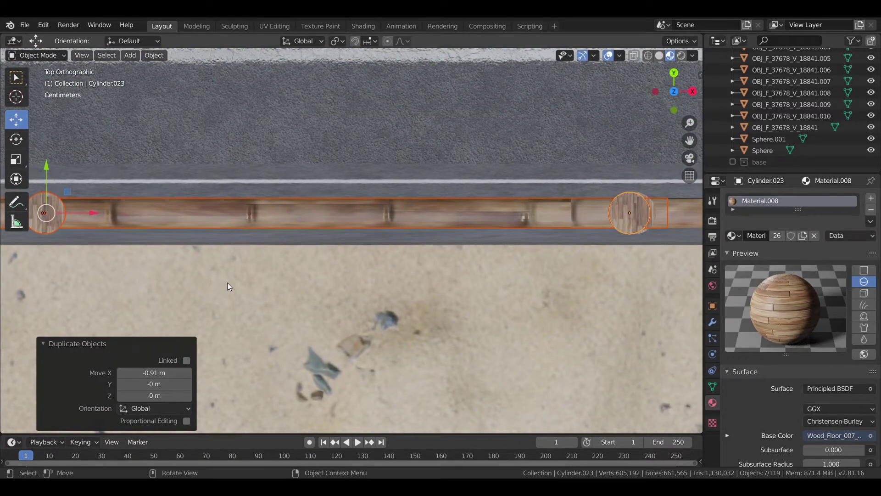
scroll(227, 282, down, 1)
drag(150, 218, 158, 226)
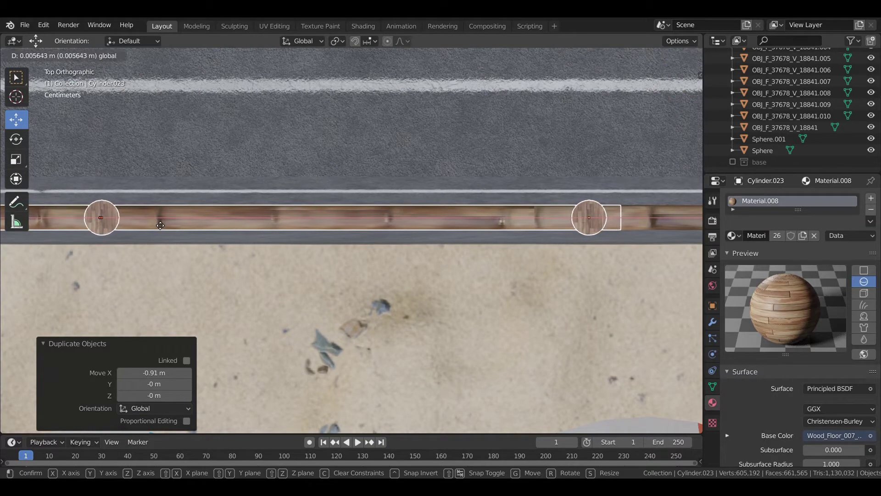
click(158, 226)
scroll(417, 233, down, 3)
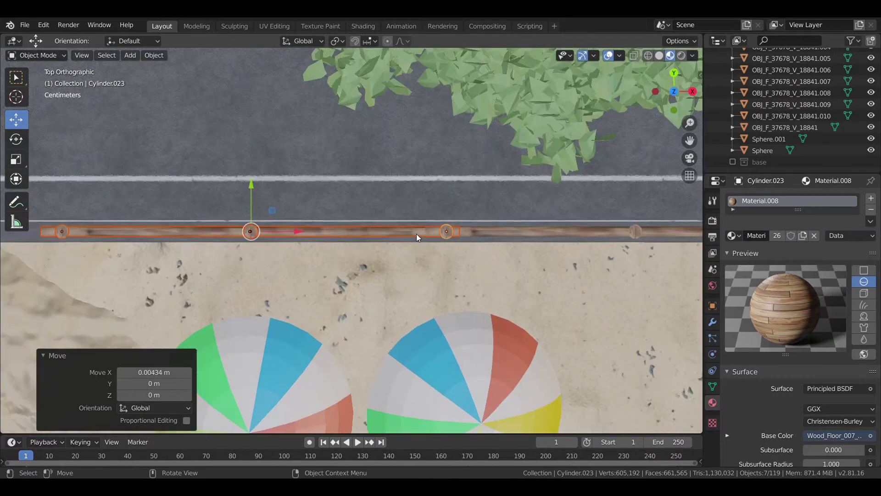
scroll(569, 244, down, 2)
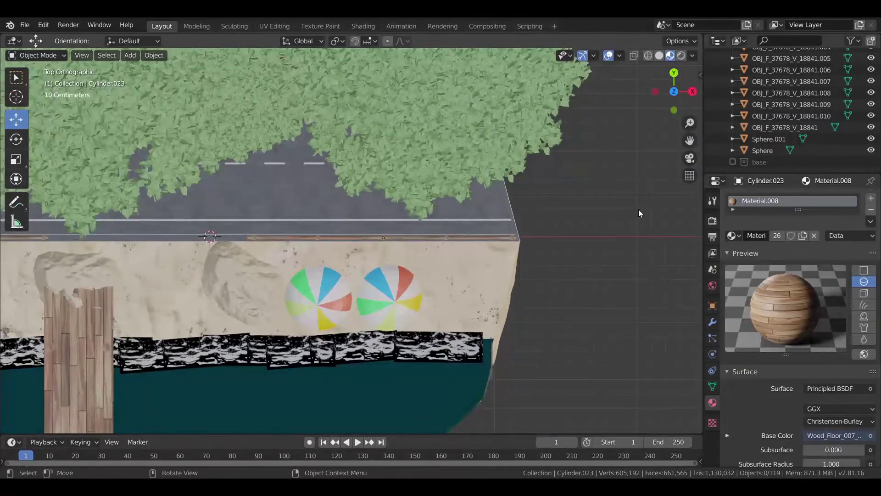
key(KP_0)
scroll(524, 244, down, 5)
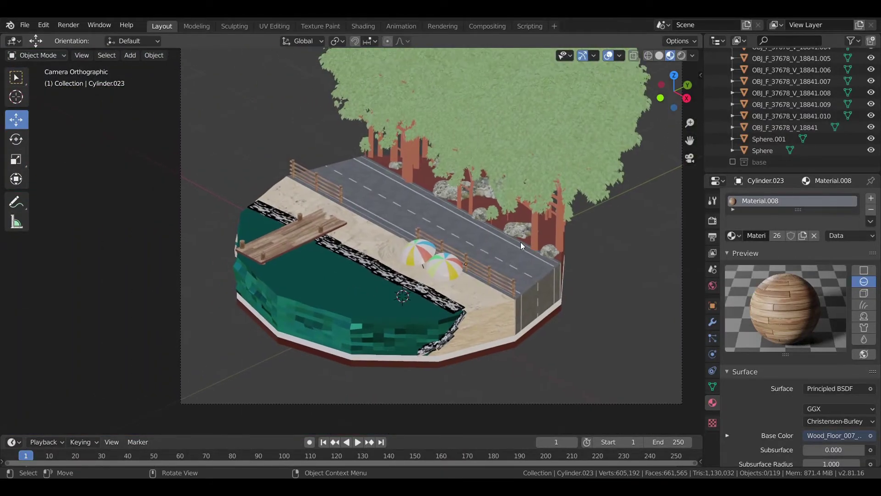
Show the base collection's orange backdrop and preview Rendered shading, then return to Material Preview
click(732, 162)
scroll(507, 250, down, 3)
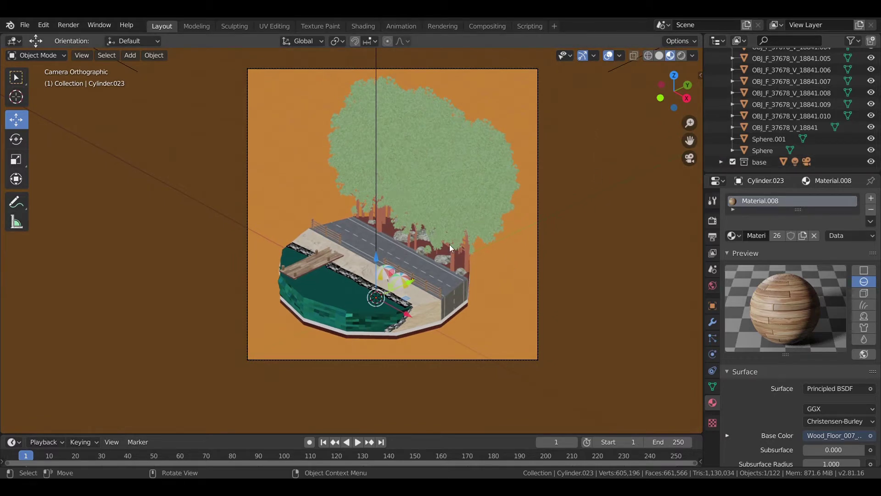
key(z)
click(514, 166)
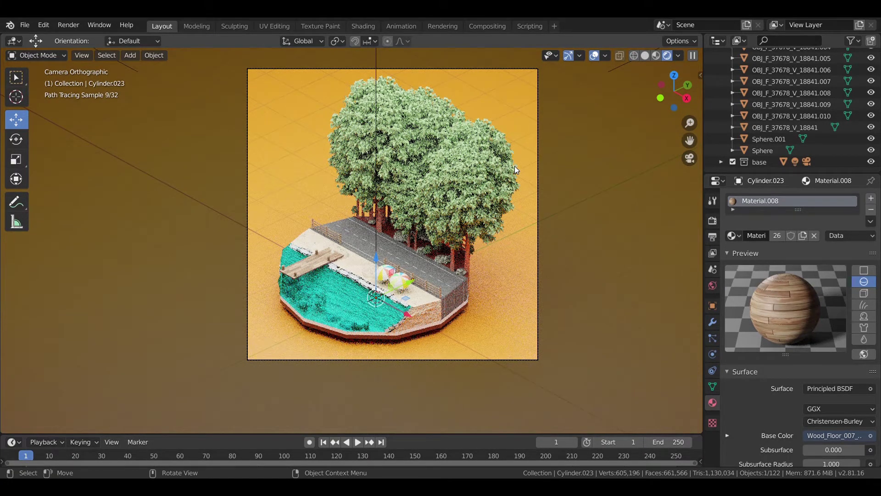
click(343, 288)
key(z)
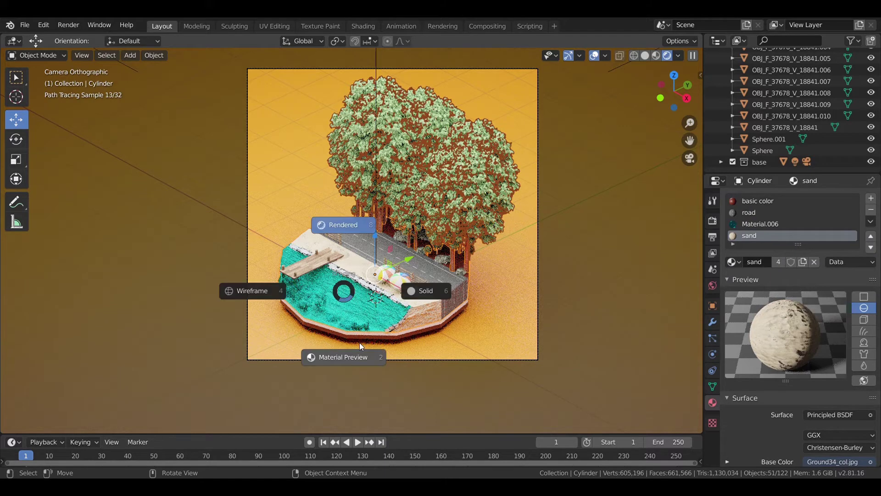
click(359, 347)
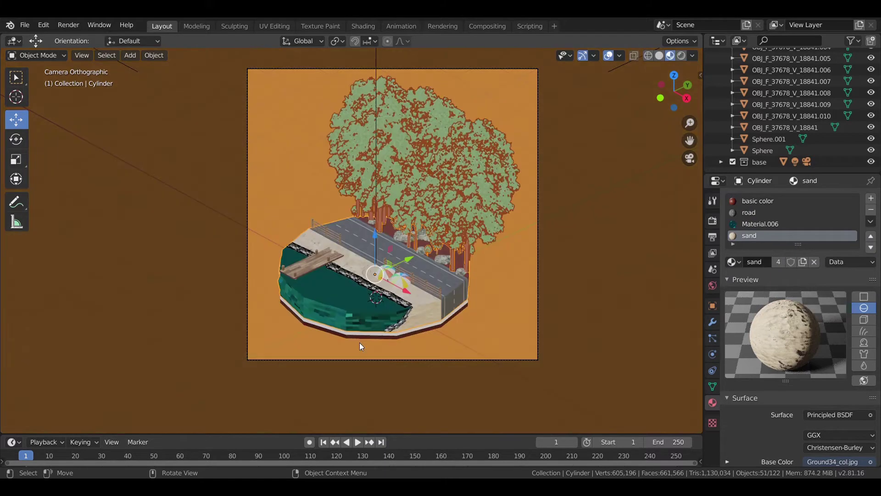
Select the ground cylinder, pick Material.006, and view it in the Shading workspace
click(355, 311)
click(336, 301)
click(754, 224)
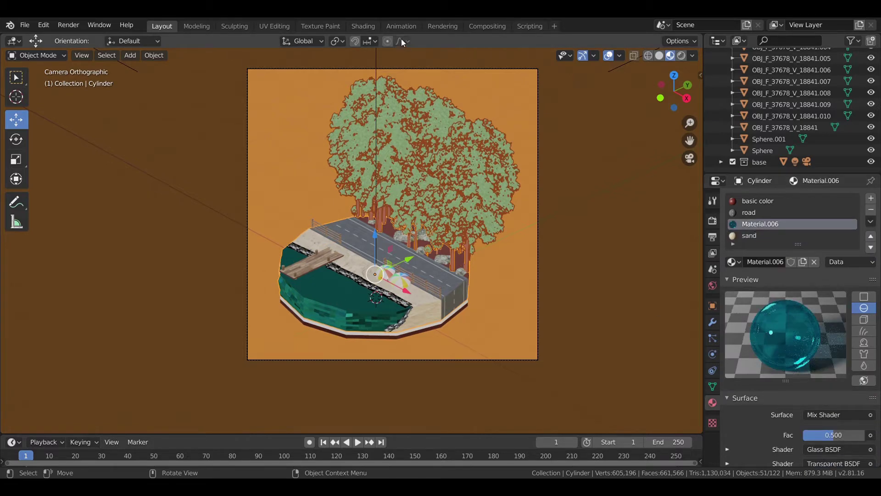
click(712, 322)
click(758, 199)
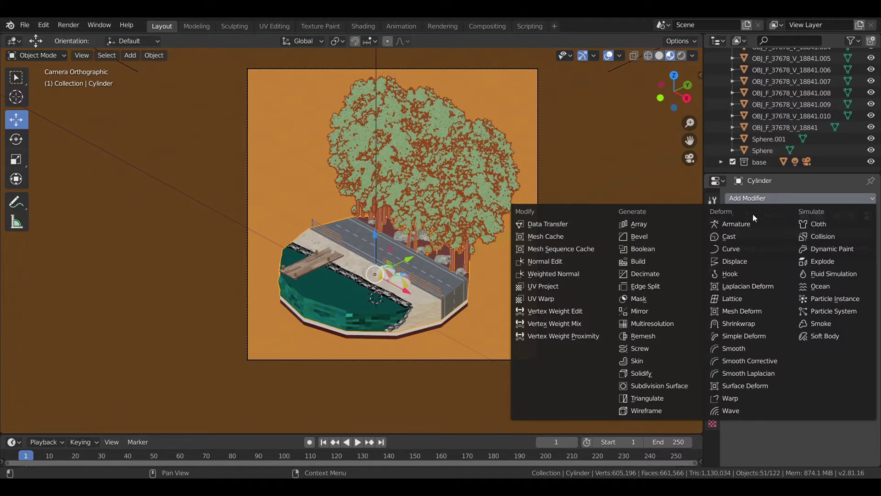
click(761, 199)
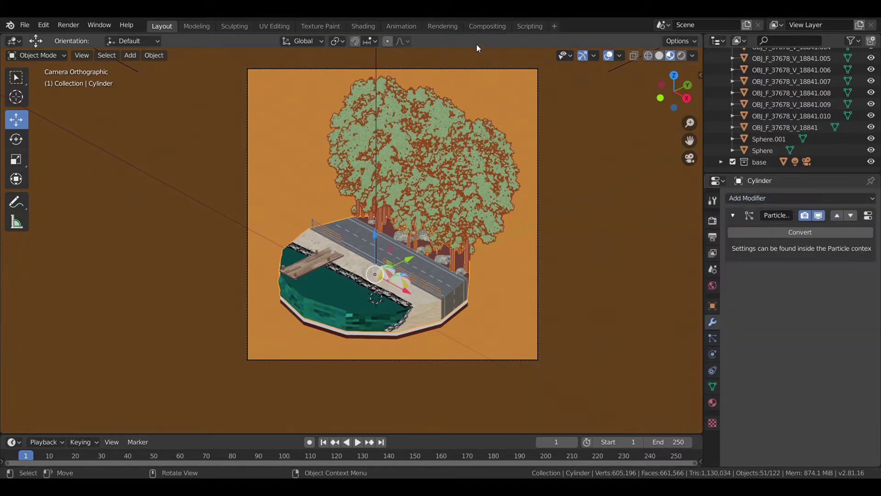
click(360, 26)
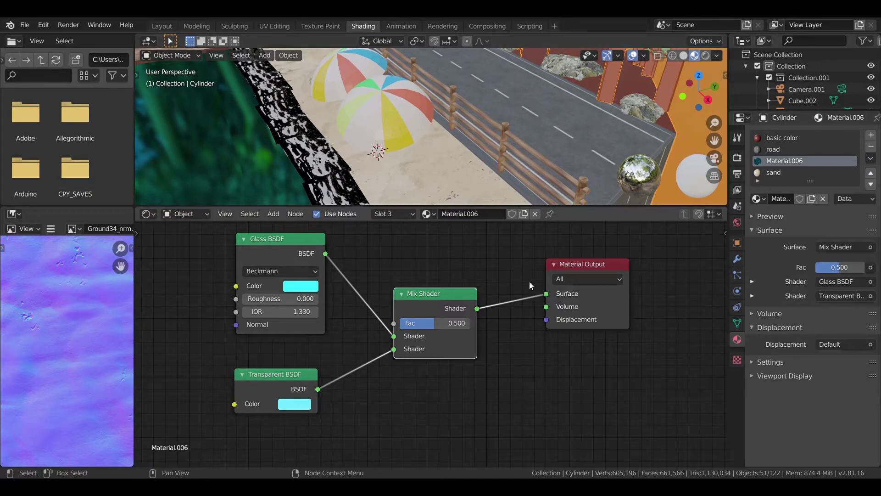
Add a Subsurface Scattering node below the Mix Shader and make its colour light cyan
key(shift+a)
click(431, 346)
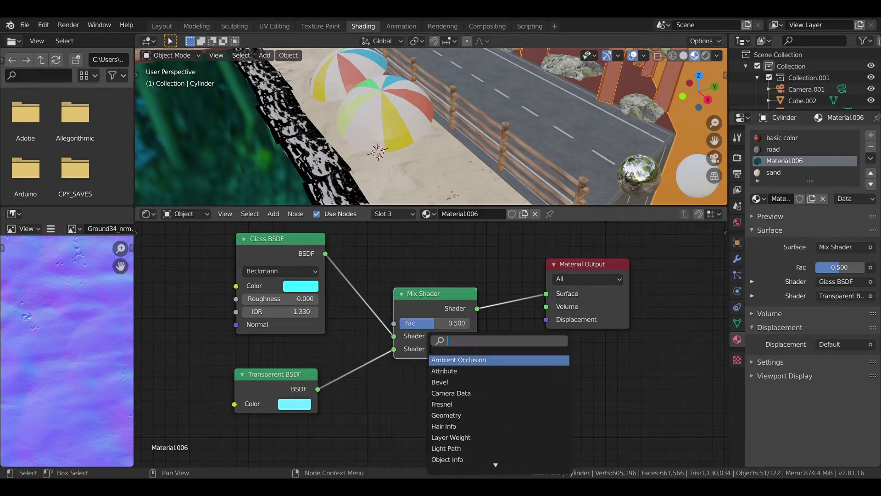
text(sub)
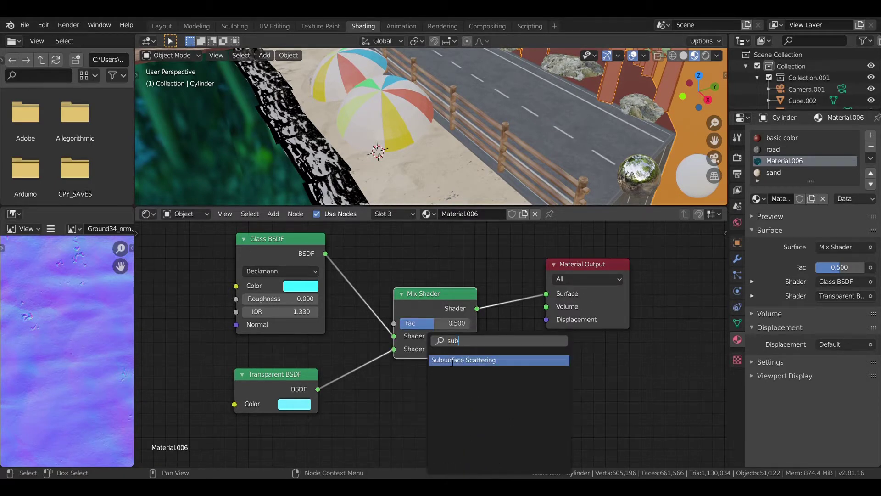
click(452, 360)
click(413, 386)
click(442, 426)
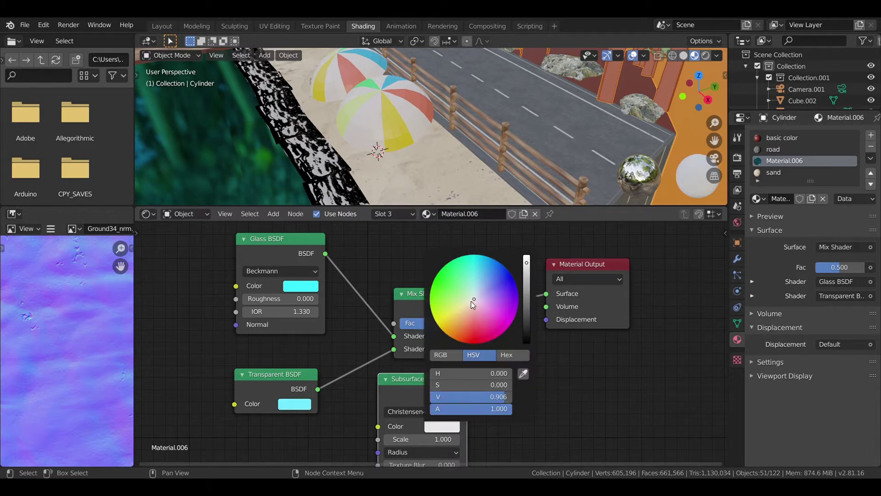
click(477, 287)
Frame the pool with see-through display and preview the water in Rendered shading
key(KP_Decimal)
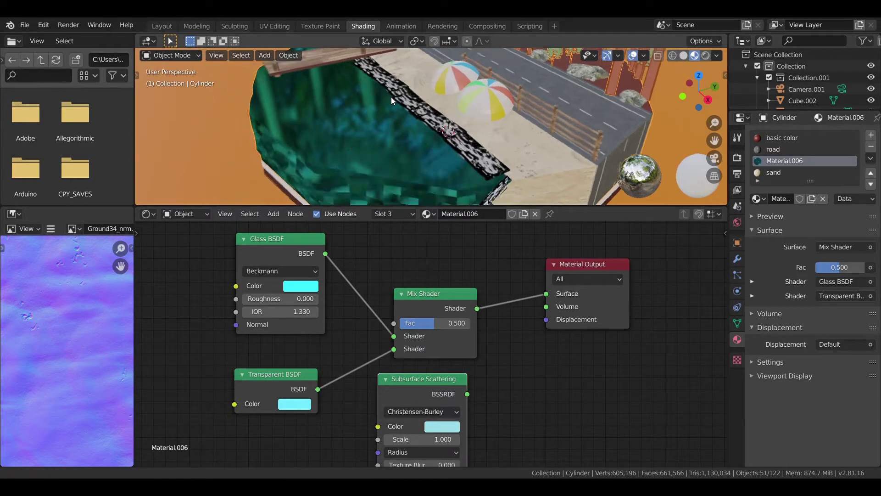
key(shift+z)
key(z)
click(412, 75)
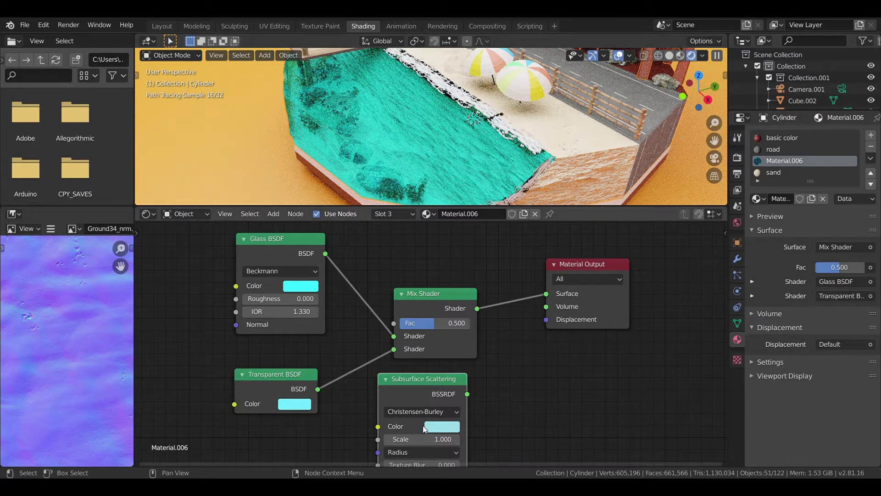
Set Texture Blur to 1 and connect BSSRDF to the Material Output's Volume input
scroll(436, 453, down, 1)
click(436, 452)
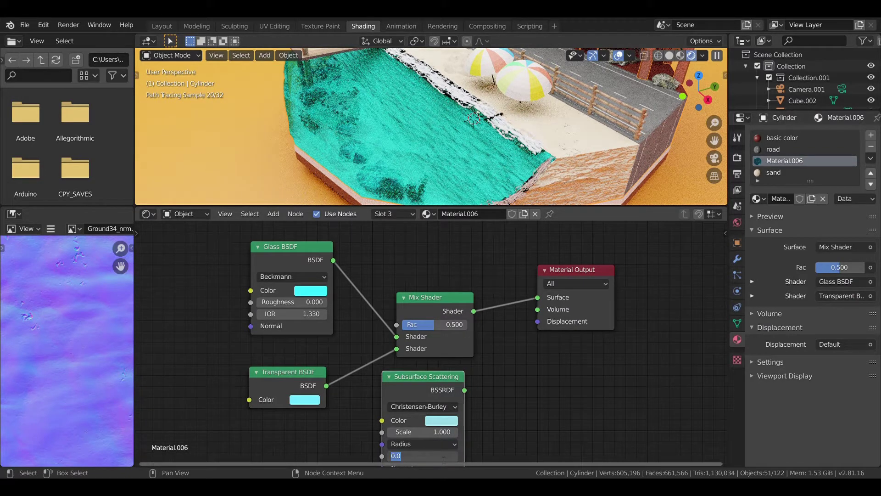
text(1)
key(Return)
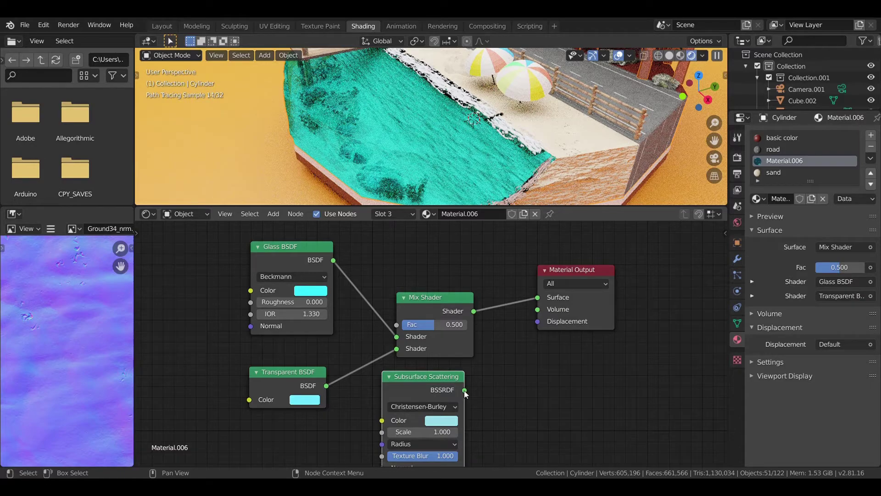
drag(465, 390, 537, 309)
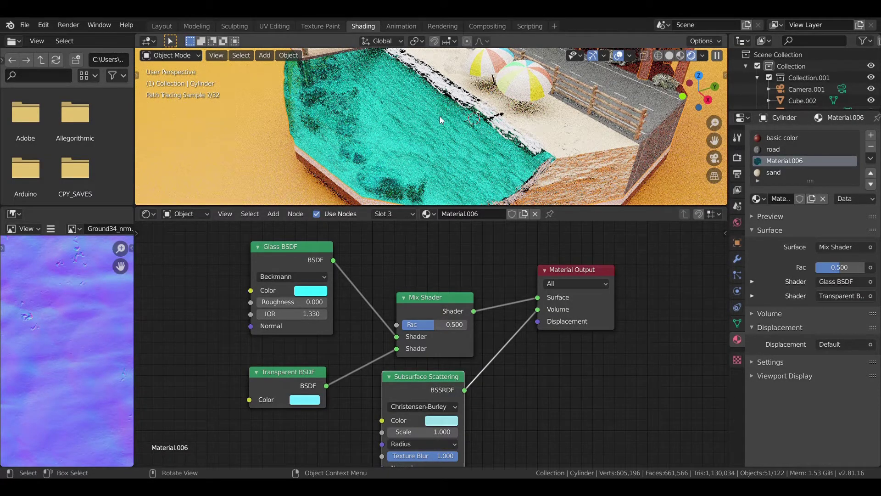
Delete the two stray small pieces at the pool's edge
click(544, 169)
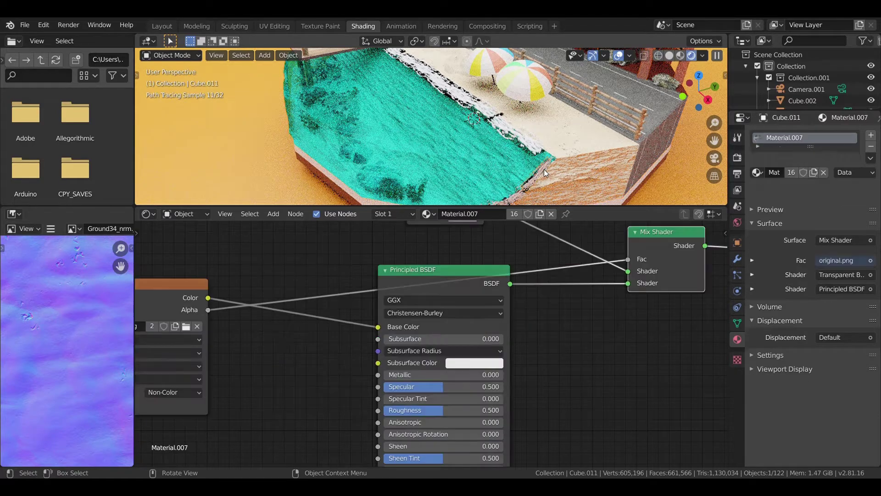
key(Delete)
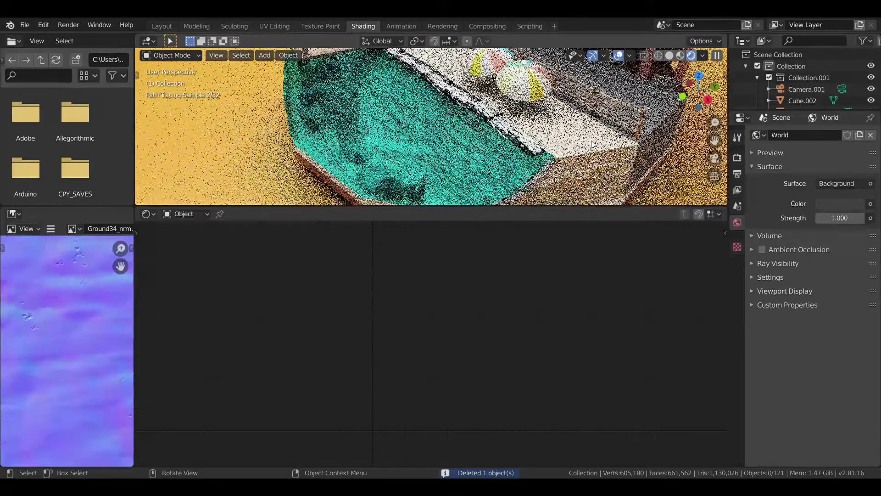
click(543, 173)
key(x)
click(544, 171)
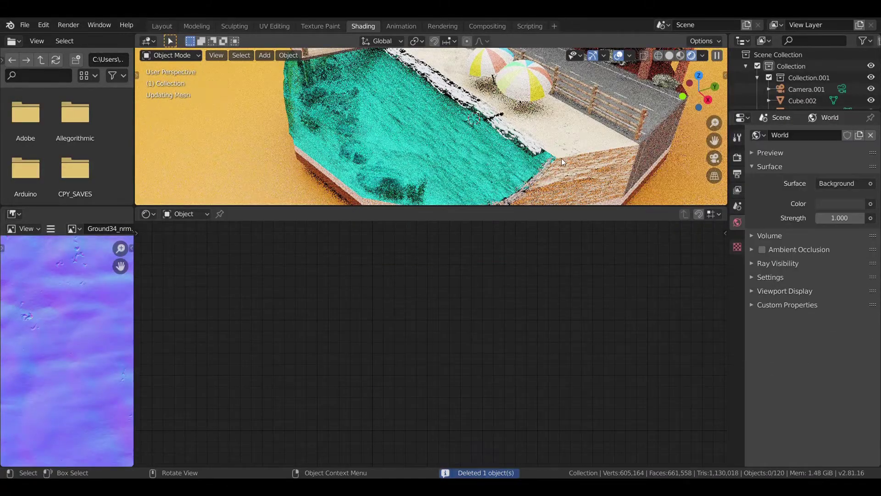
Switch to Material Preview shading and zoom in on the water's edge
key(z)
click(601, 178)
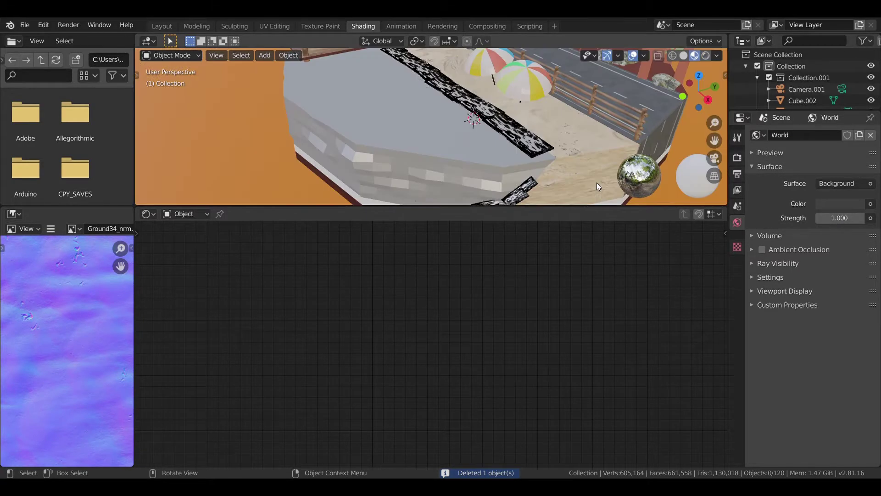
scroll(579, 116, up, 2)
scroll(578, 115, up, 1)
scroll(581, 101, up, 2)
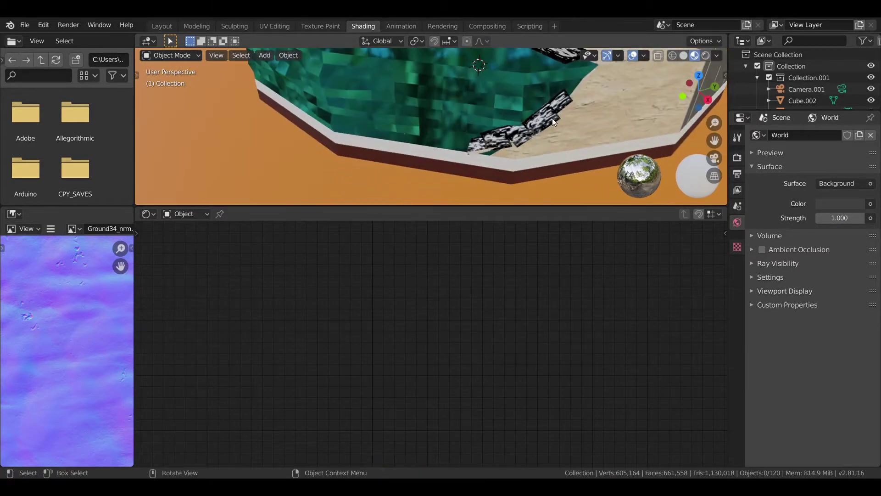
Delete the stray teal cube, another stray object and the small black slab
click(565, 104)
key(x)
click(538, 120)
key(x)
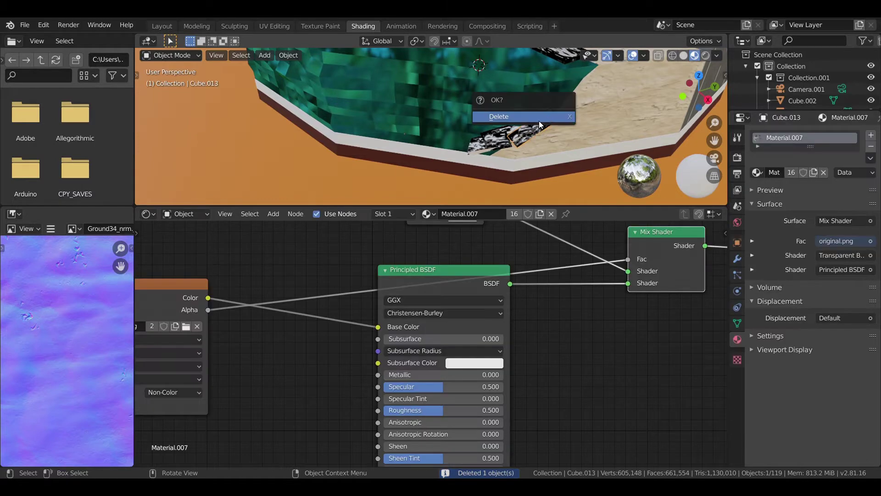
click(521, 132)
key(x)
click(501, 142)
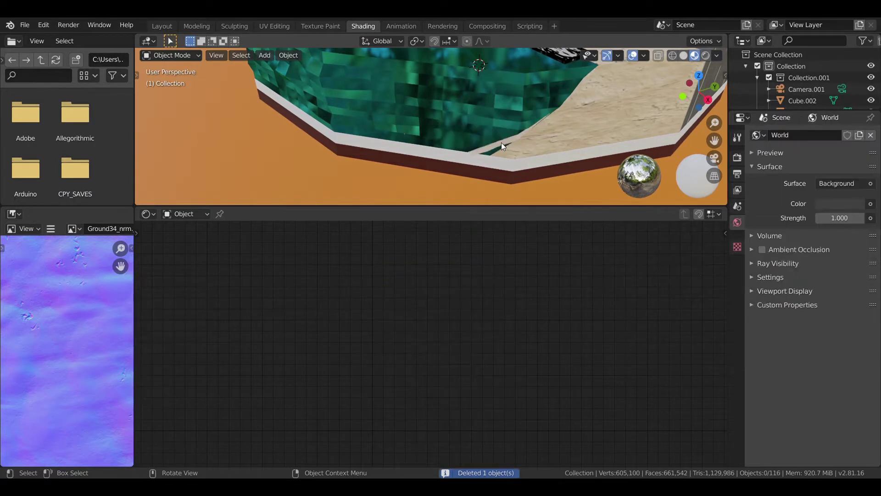
View the diorama through the scene camera in the Layout workspace with Rendered shading
scroll(549, 134, down, 2)
key(KP_0)
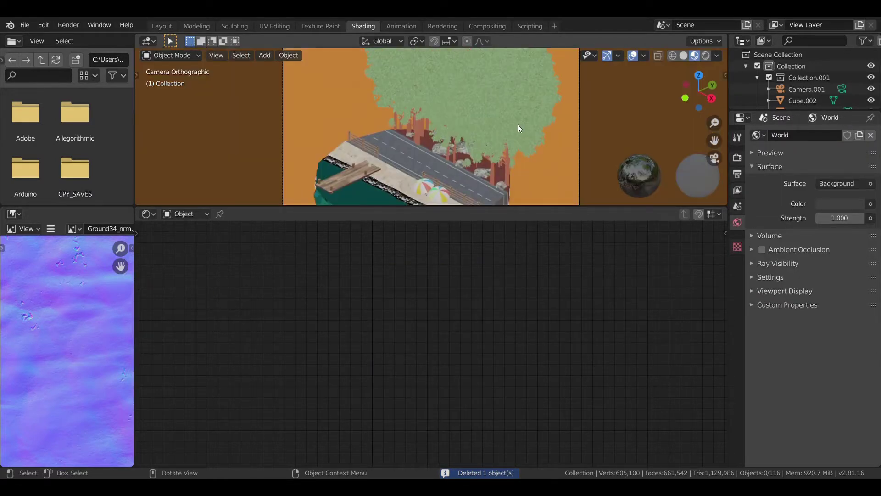
click(161, 26)
key(z)
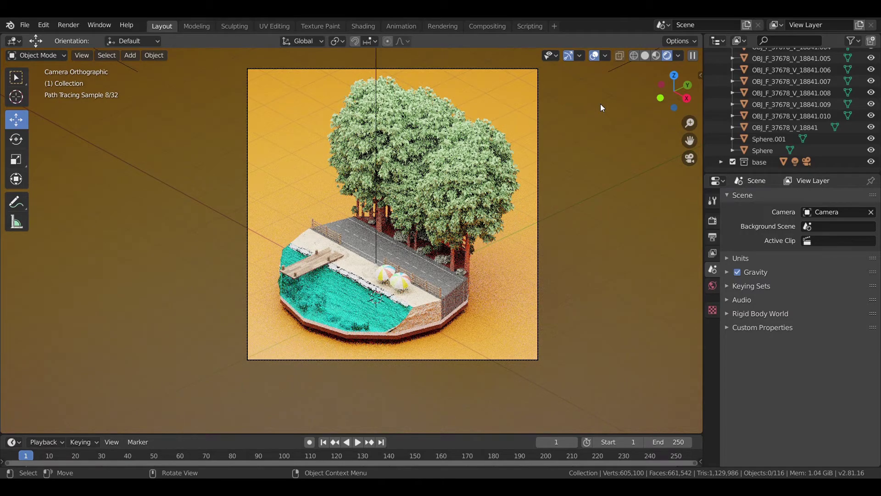
In the Shading workspace, swap the shore strip Mix Shader inputs so Transparent BSDF comes first
scroll(346, 273, up, 5)
scroll(341, 277, up, 3)
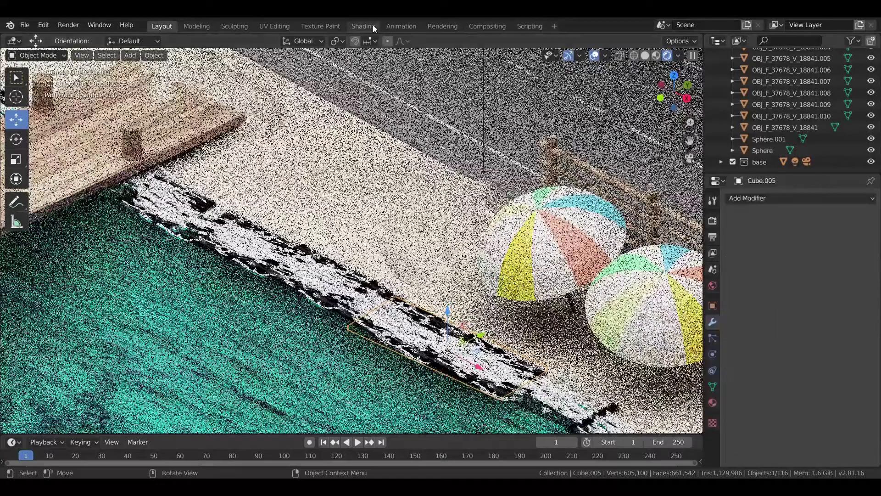
click(372, 25)
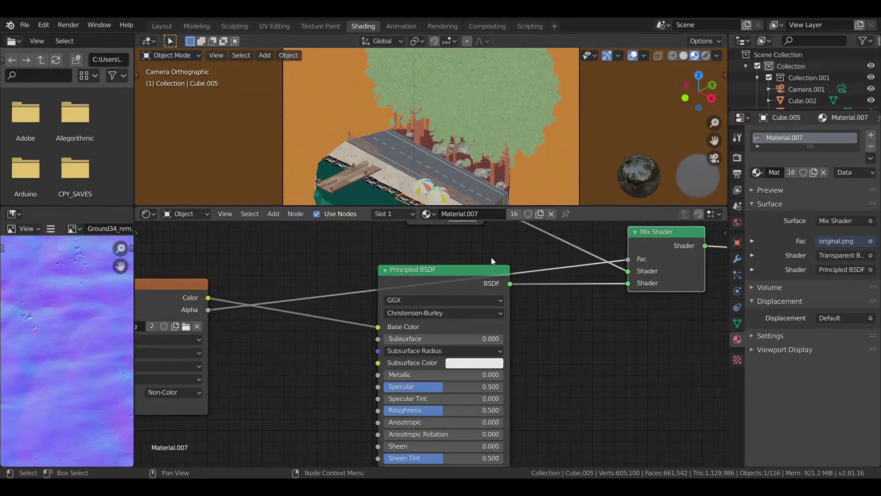
scroll(491, 257, down, 2)
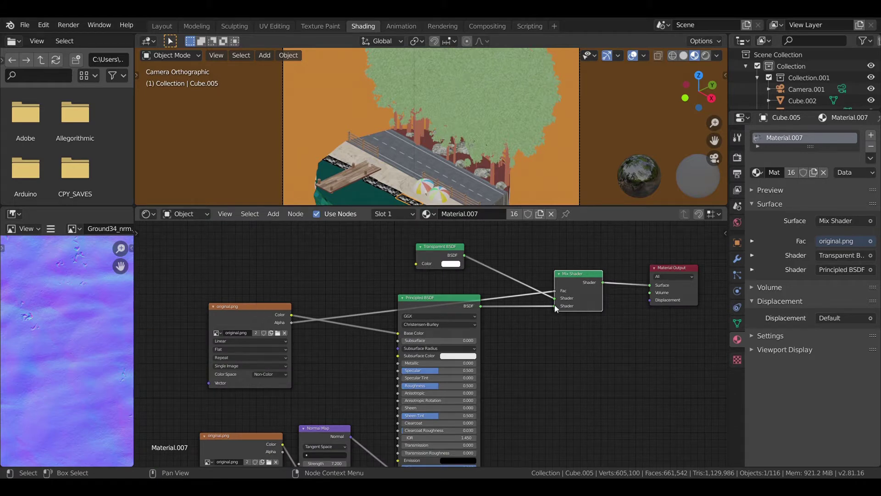
drag(554, 305, 554, 299)
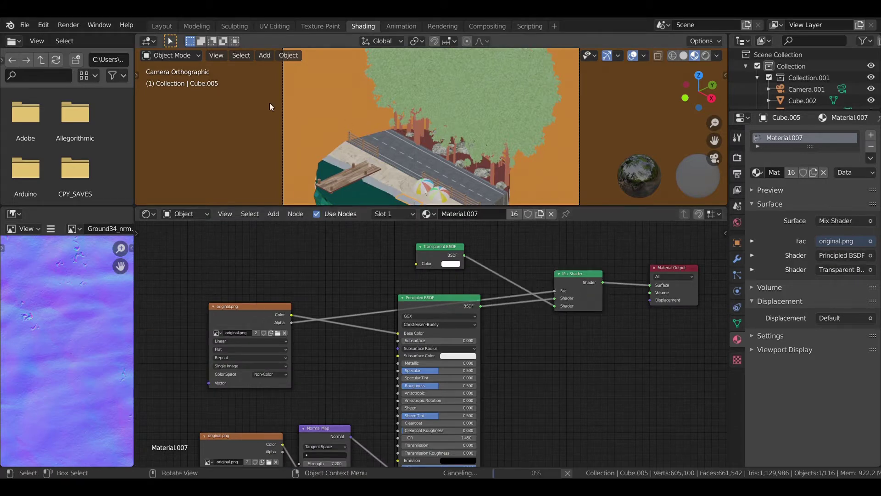
Back in Layout, leave the camera view and look straight down in top view
click(170, 27)
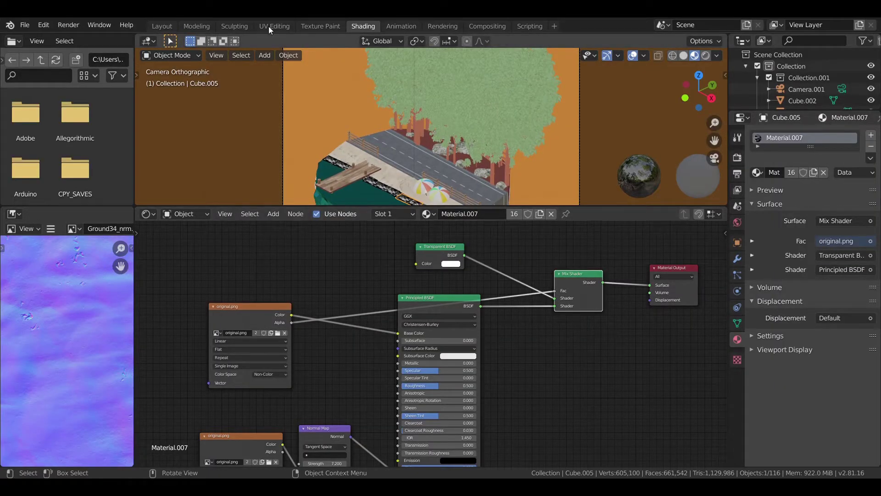
click(160, 24)
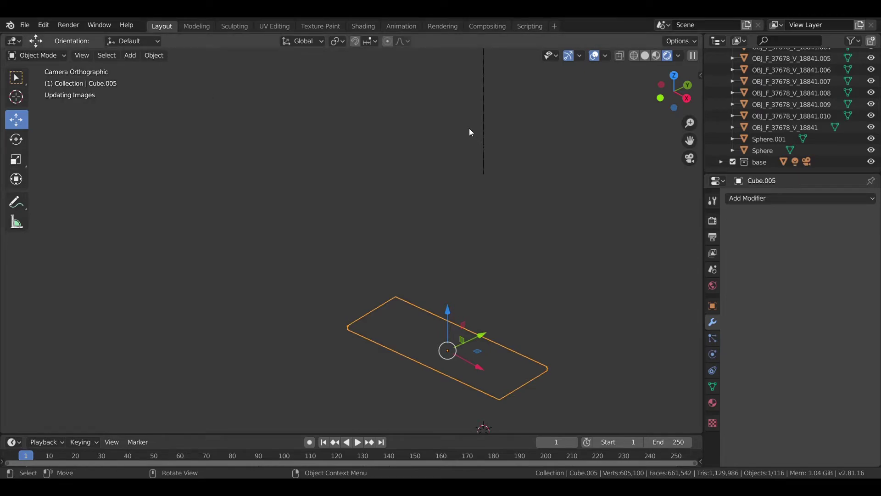
key(KP_0)
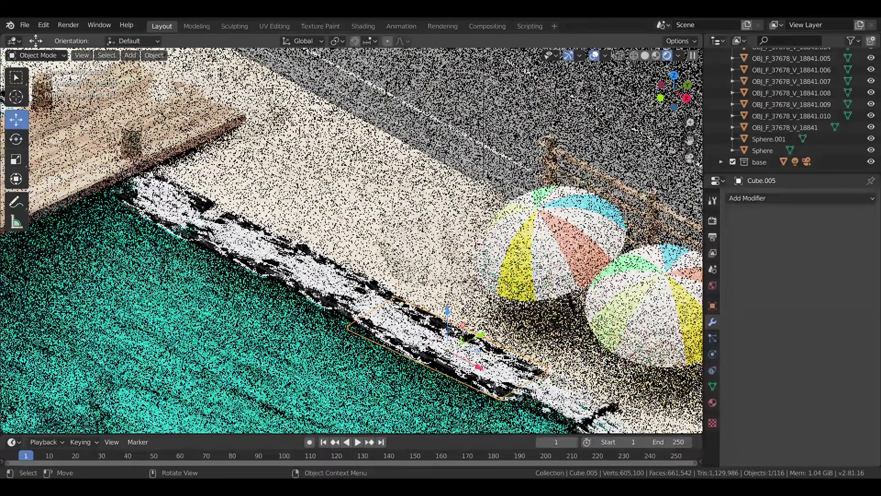
key(KP_7)
Switch to Material Preview and select five shore strips along the water
key(z)
click(291, 317)
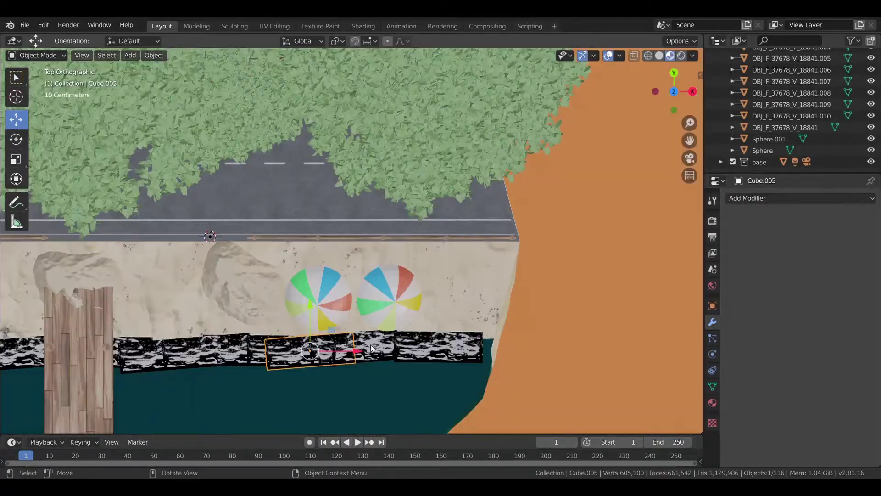
shift+click(418, 356)
shift+click(400, 358)
shift+click(327, 351)
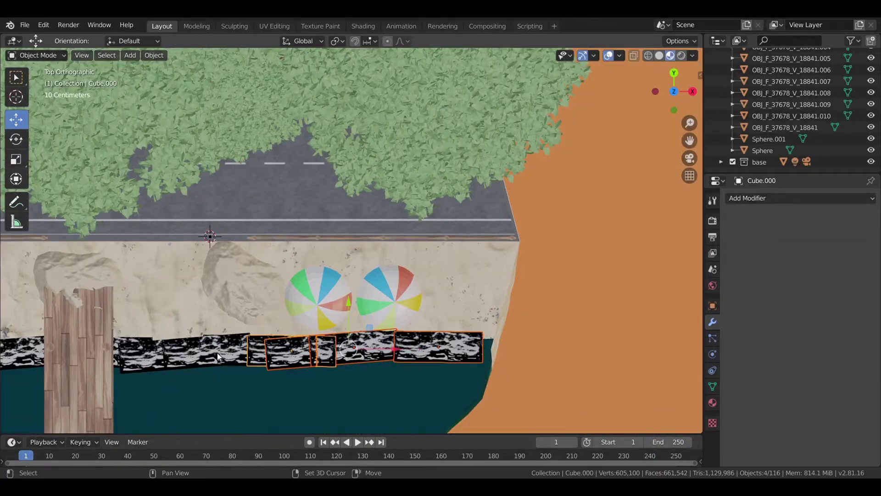
shift+click(216, 353)
shift+click(138, 349)
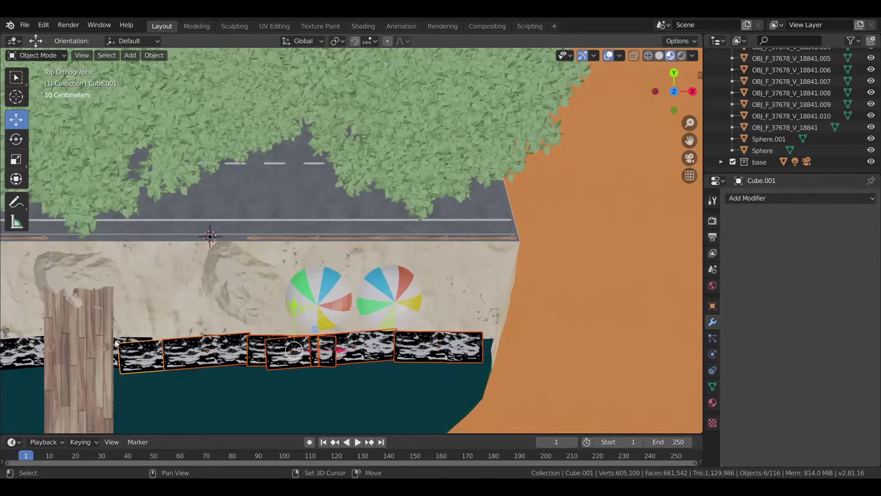
Refine the selection around the wooden pier, keeping the strip underneath it
shift+click(114, 345)
shift+click(118, 347)
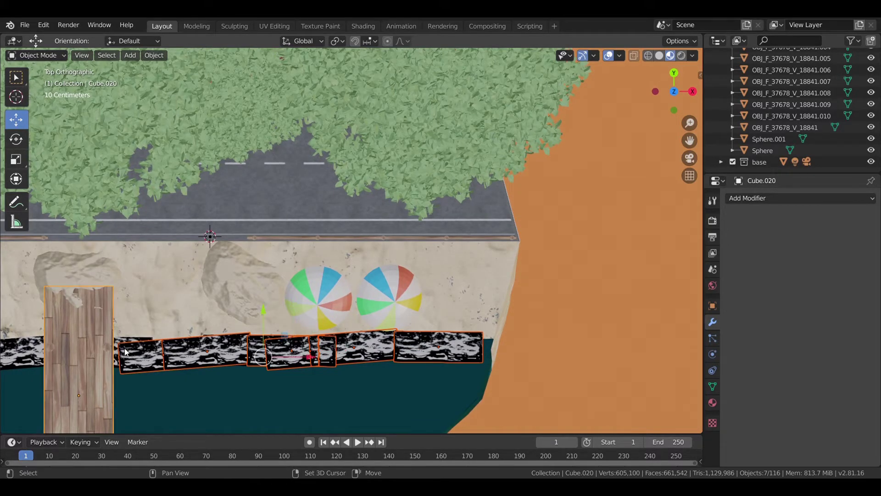
shift+click(120, 341)
shift+click(106, 348)
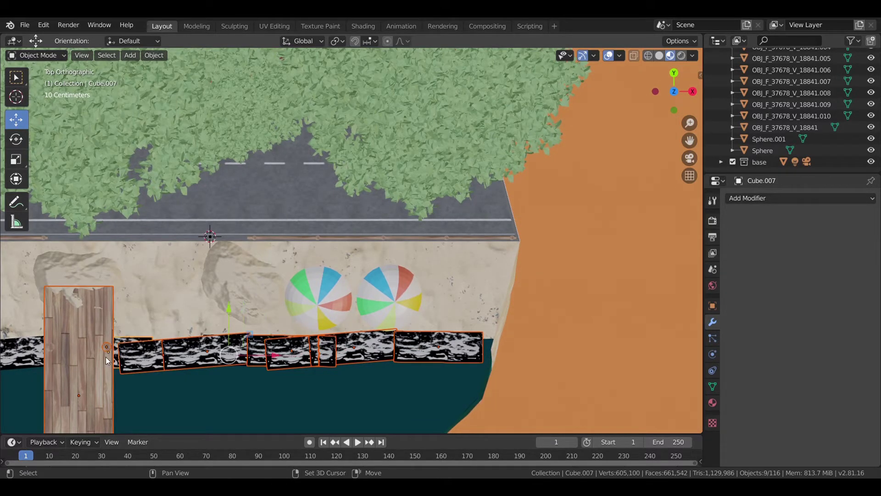
shift+click(106, 349)
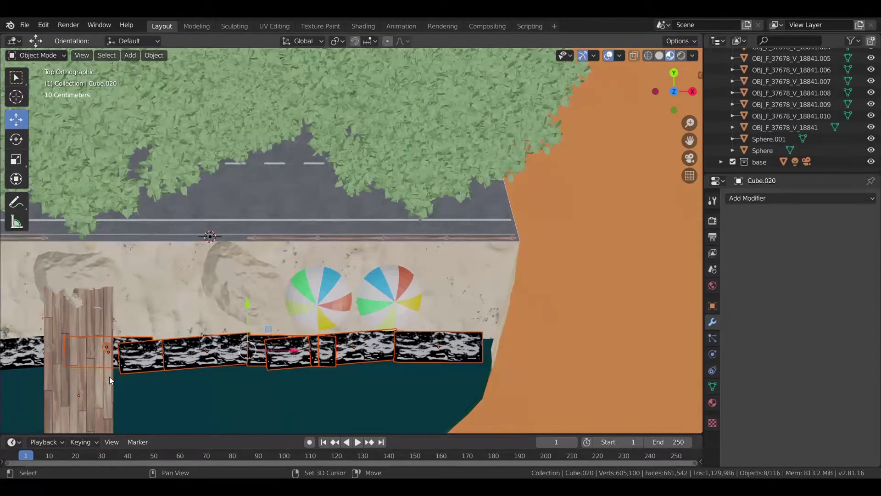
shift+click(106, 350)
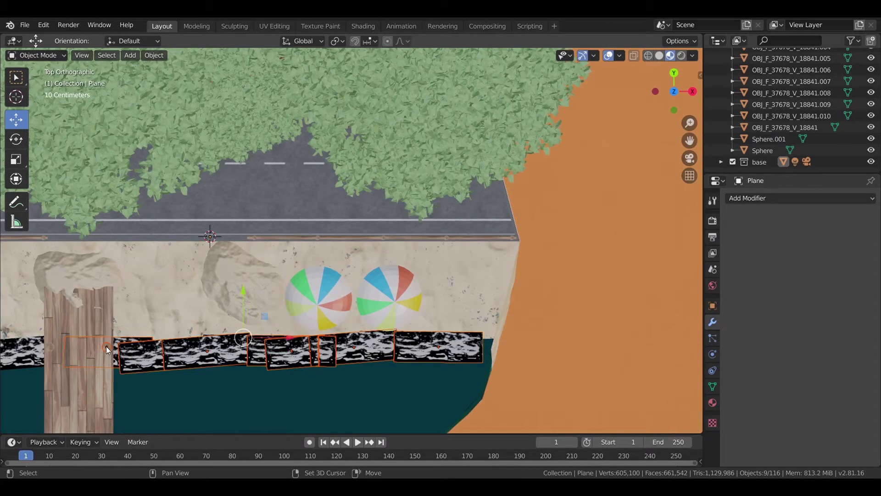
Orbit into perspective and toggle the sand, pier plank, post and trees in the selection
middle_drag(115, 360, 204, 283)
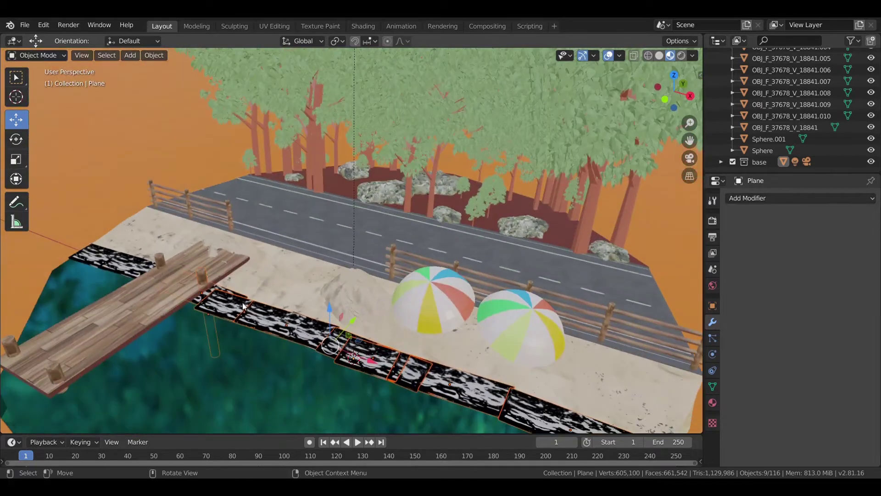
shift+click(204, 282)
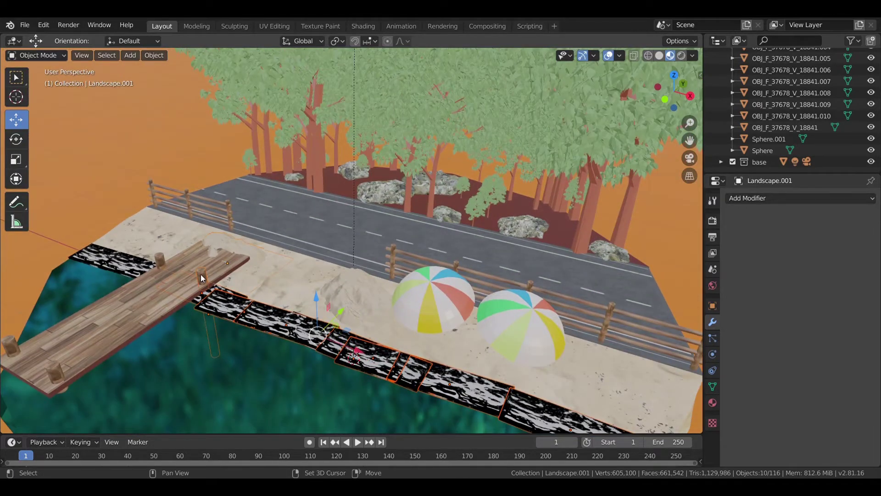
shift+click(134, 267)
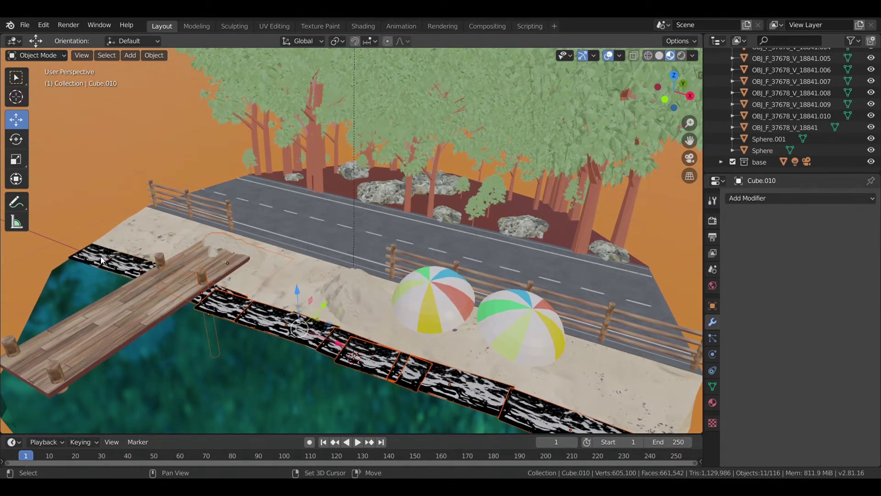
shift+click(199, 279)
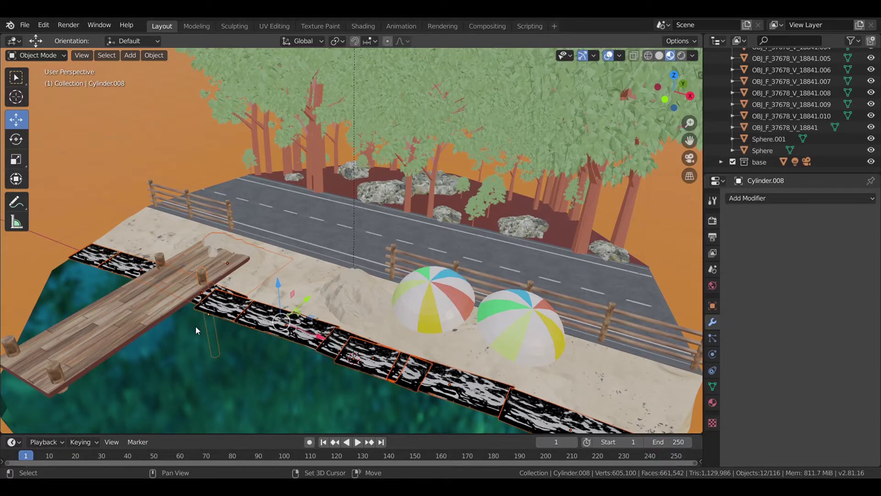
shift+click(249, 278)
shift+click(254, 261)
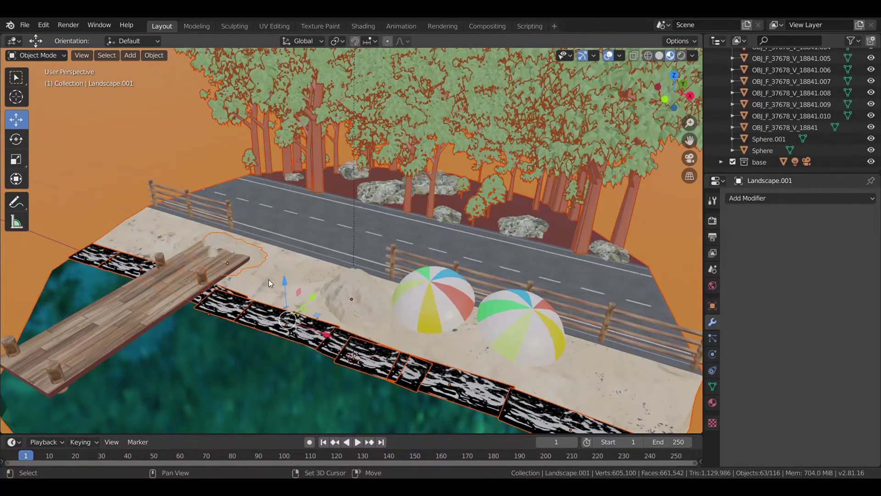
shift+click(268, 279)
Reselect only the shore strip segments along the water, dropping the trees
click(279, 331)
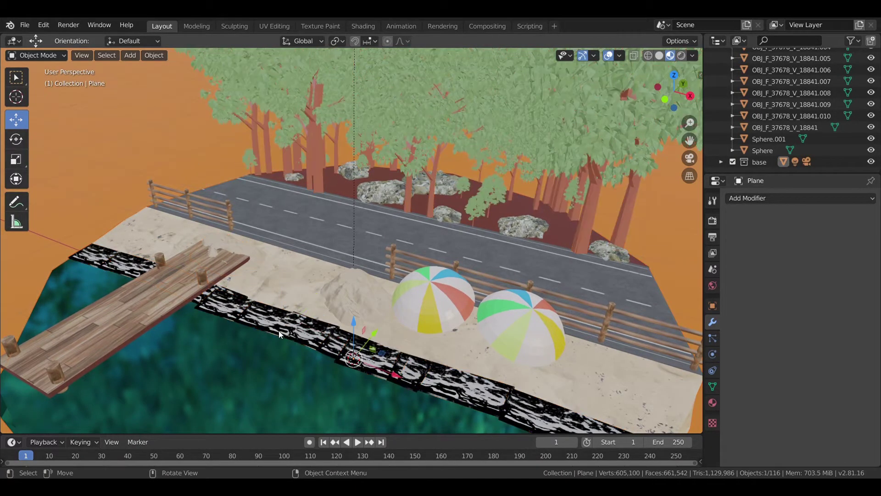
shift+click(359, 360)
shift+click(370, 359)
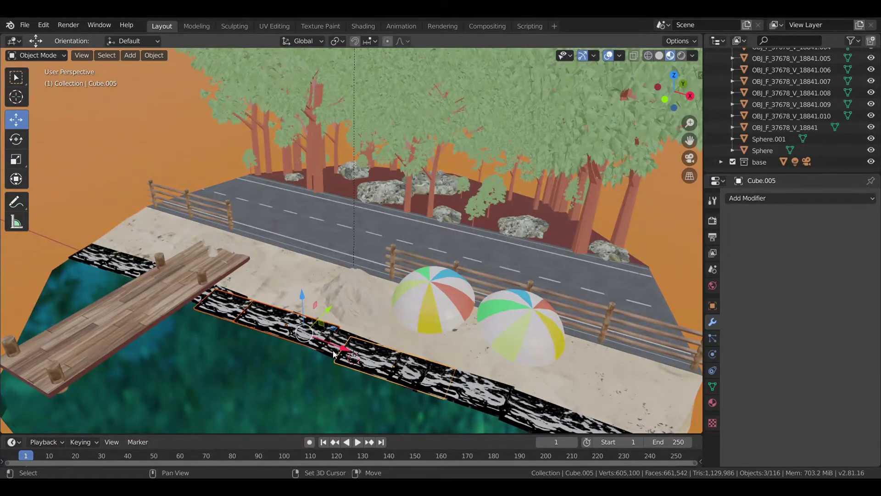
shift+click(413, 374)
shift+click(454, 390)
shift+click(532, 407)
scroll(534, 403, down, 2)
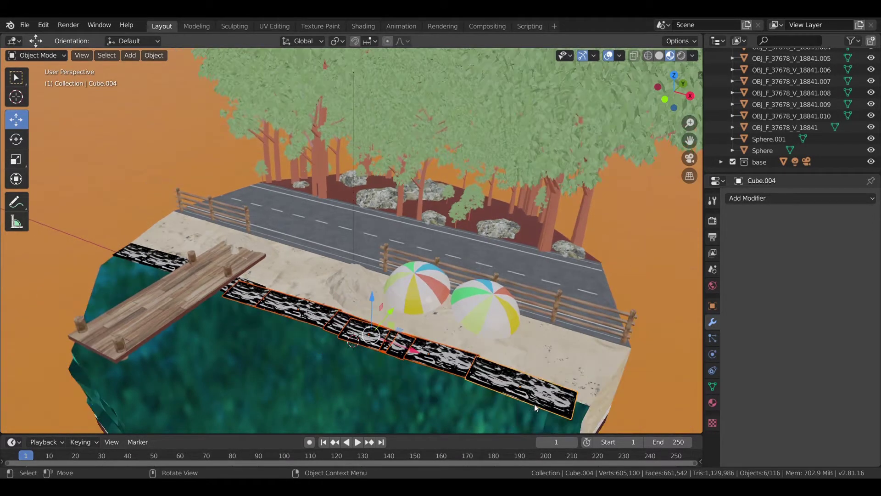
shift+click(140, 256)
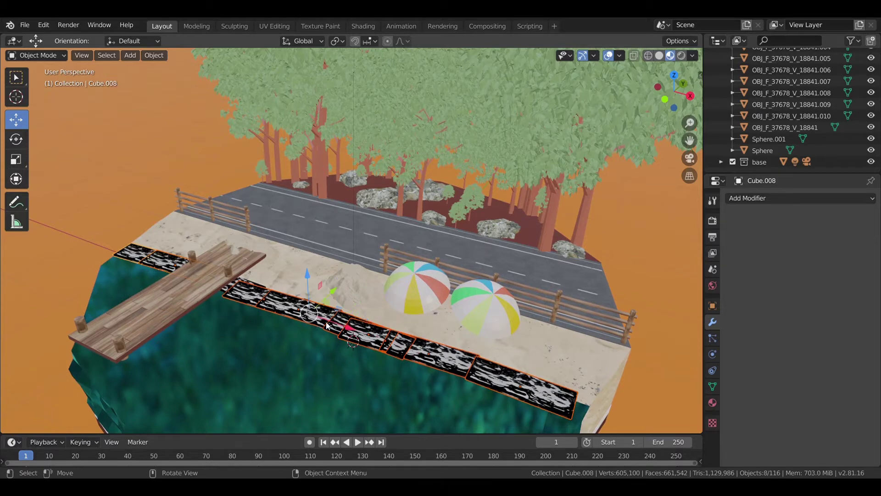
scroll(313, 329, up, 3)
Nudge two foam strips beside the dock slightly into line with the water's edge
key(g)
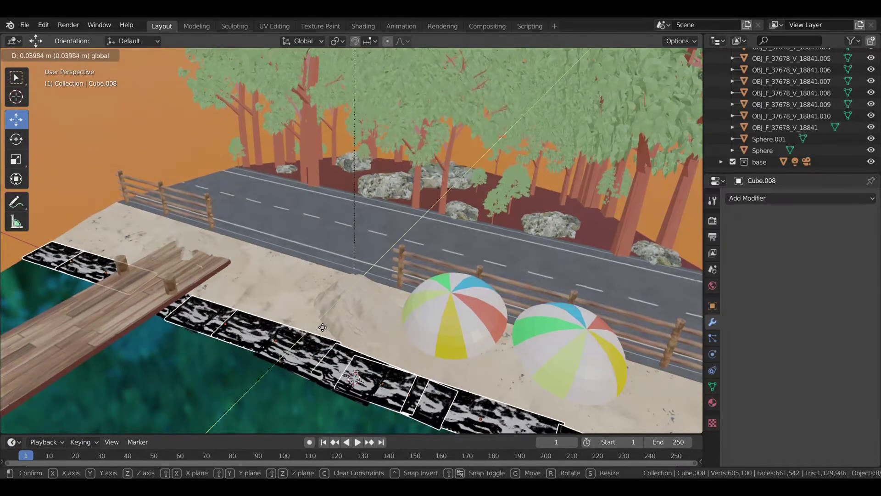
click(326, 384)
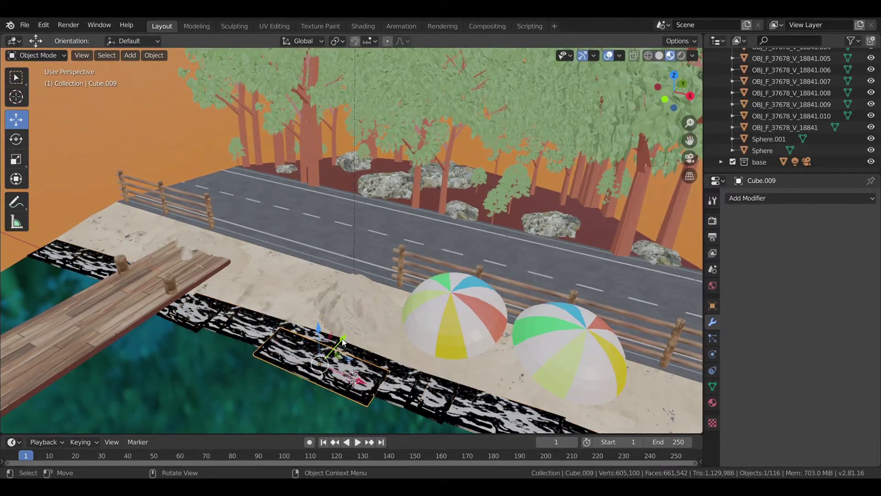
drag(342, 338, 251, 335)
click(207, 317)
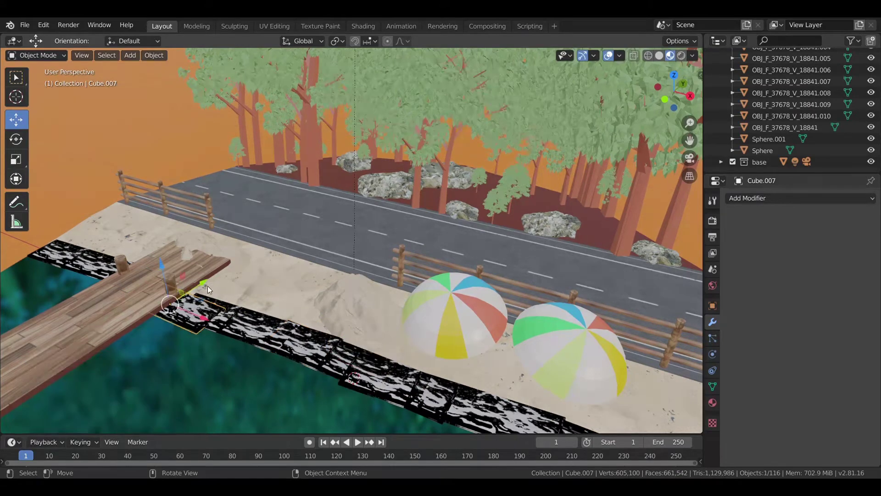
drag(208, 290, 211, 279)
middle_drag(211, 279, 479, 197)
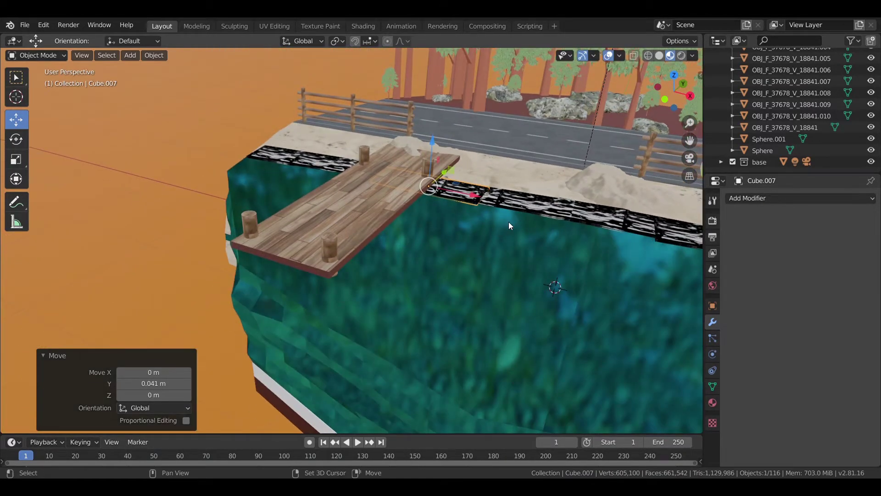
Duplicate the dock-side foam strip, scale it 0.25, stretch Y by 1.696 and set it under the dock's front
key(shift+d)
key(y)
click(403, 328)
key(s)
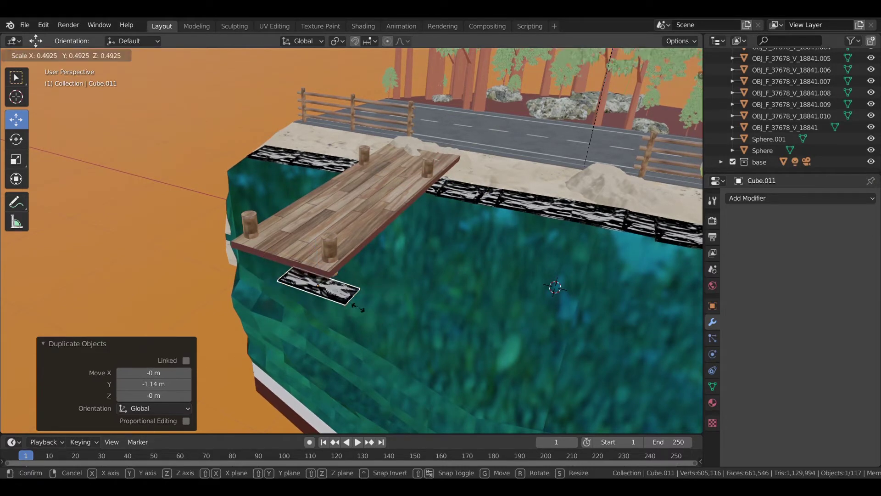
click(339, 297)
key(s)
key(y)
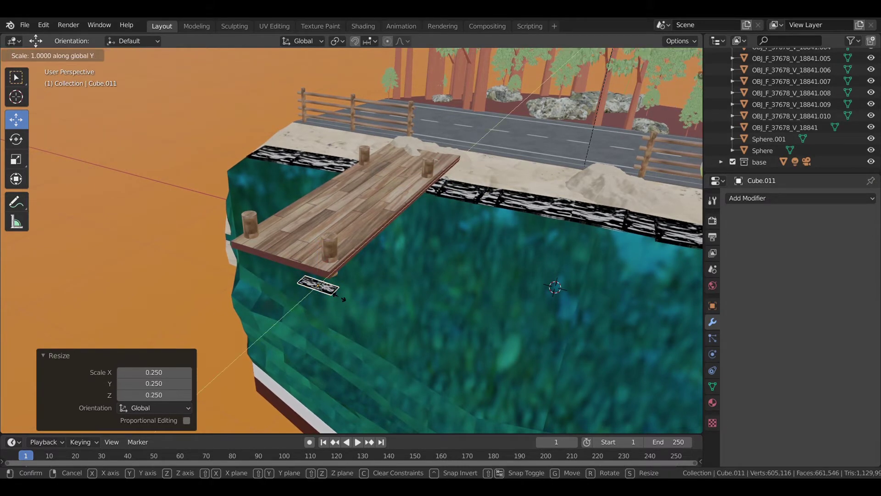
click(312, 330)
key(g)
key(y)
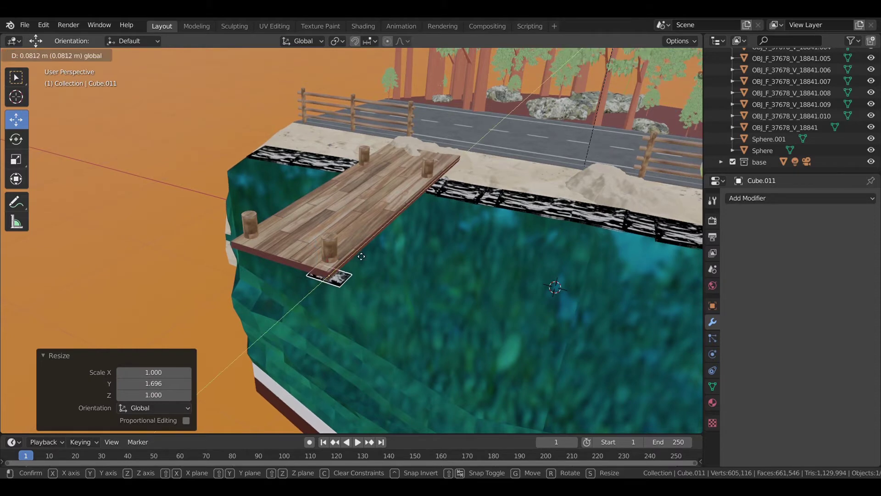
click(360, 255)
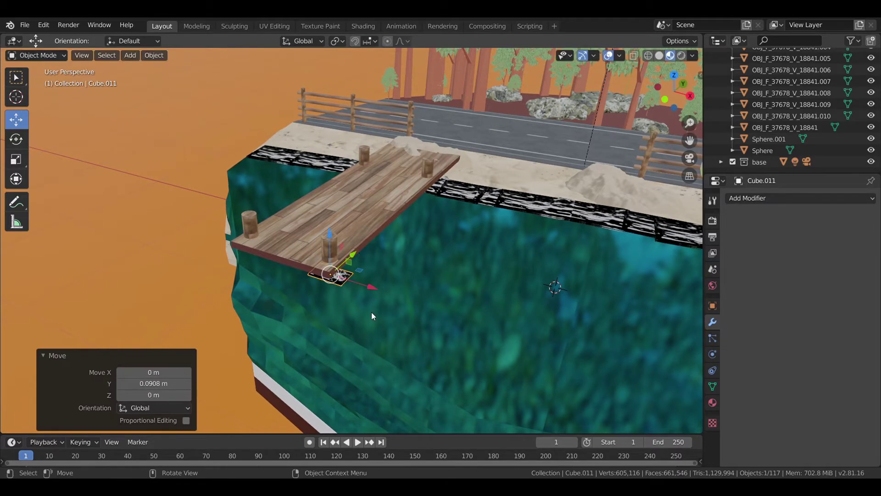
middle_drag(371, 315, 398, 293)
Duplicate the small piece -0.393 m along X, then view through the scene camera
key(shift+d)
key(x)
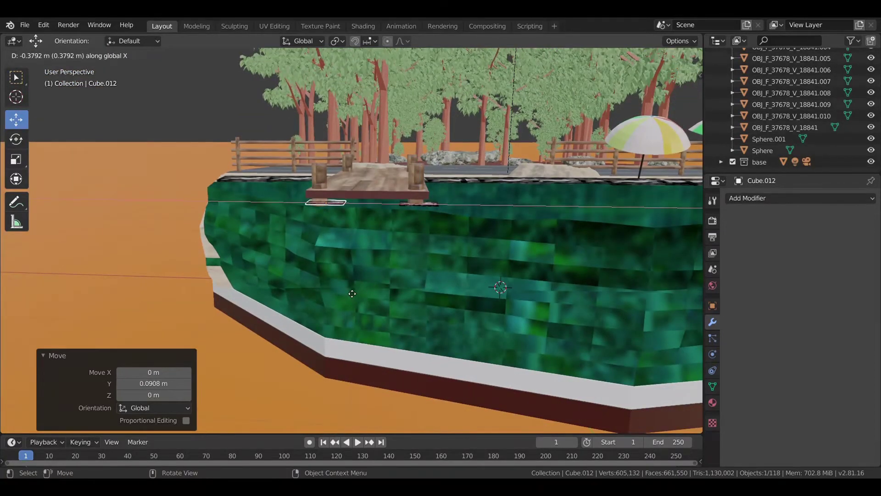
click(345, 289)
middle_drag(346, 289, 422, 321)
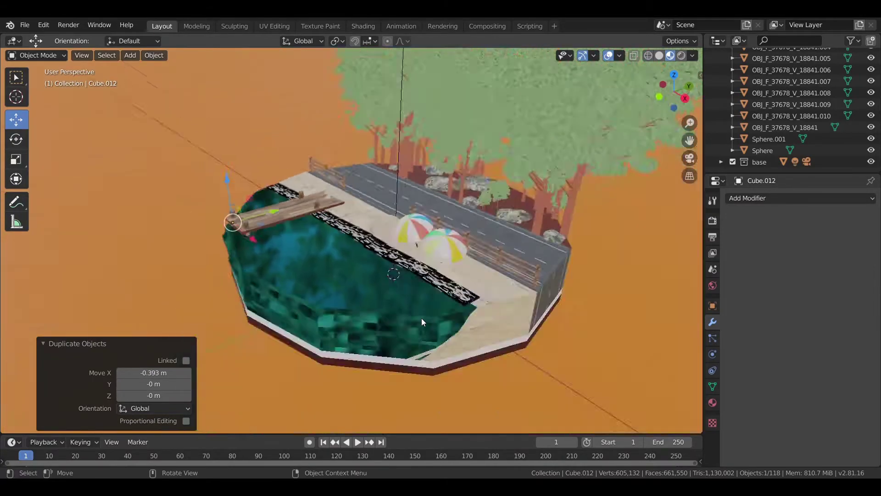
key(KP_0)
Check the rendered camera view, then return to Material Preview and zoom toward the road fence
key(z)
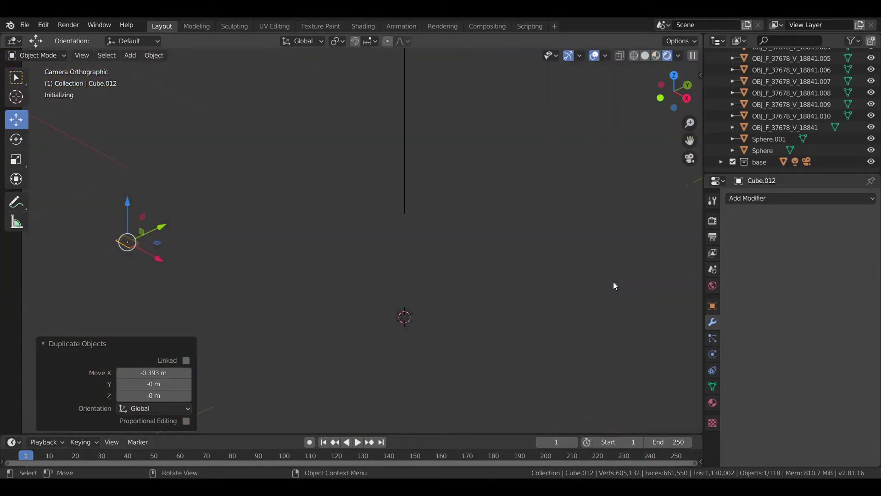
click(660, 362)
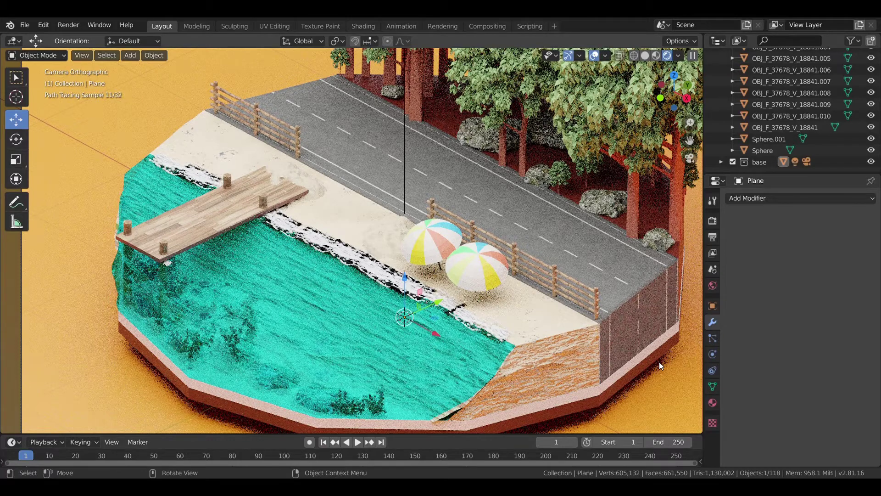
key(z)
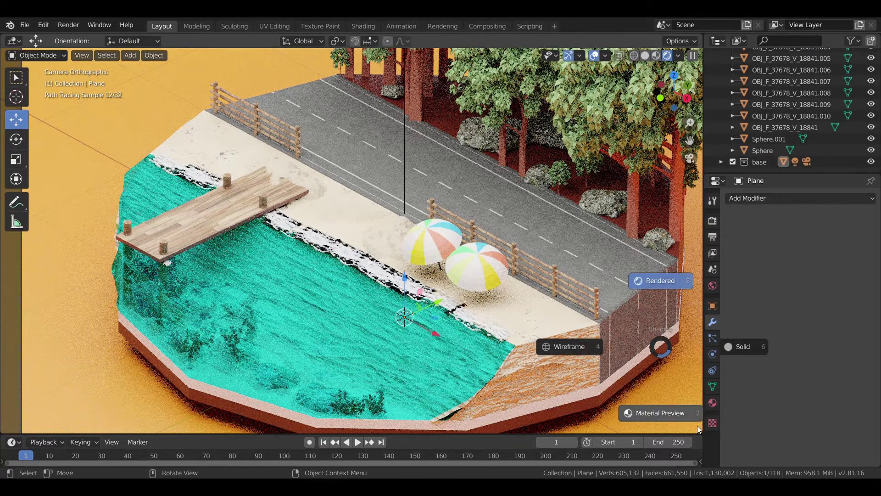
click(698, 426)
scroll(395, 286, up, 2)
Select the roadside fence section's four rails and two posts
scroll(385, 301, up, 3)
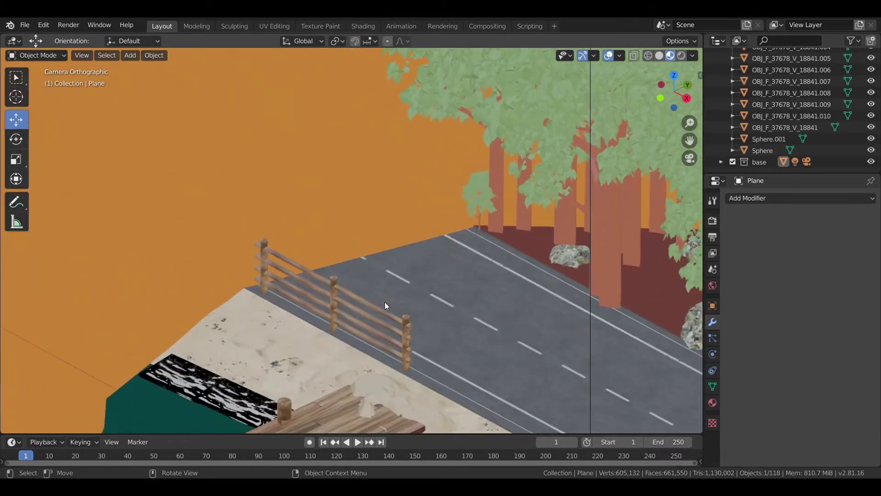
click(380, 304)
shift+click(377, 321)
shift+click(378, 343)
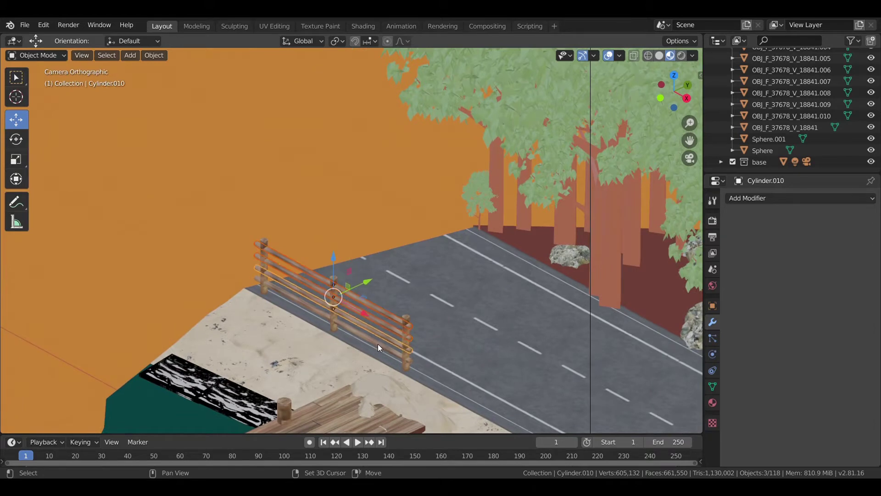
shift+click(403, 328)
shift+click(403, 321)
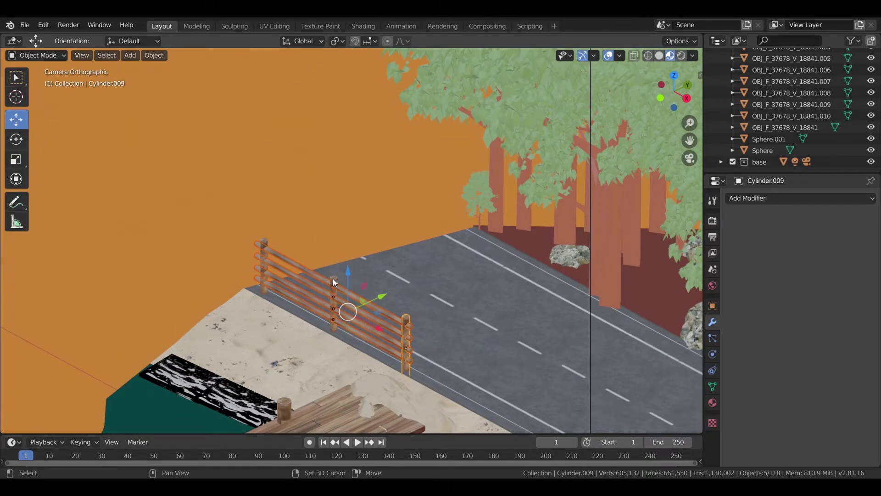
shift+click(334, 280)
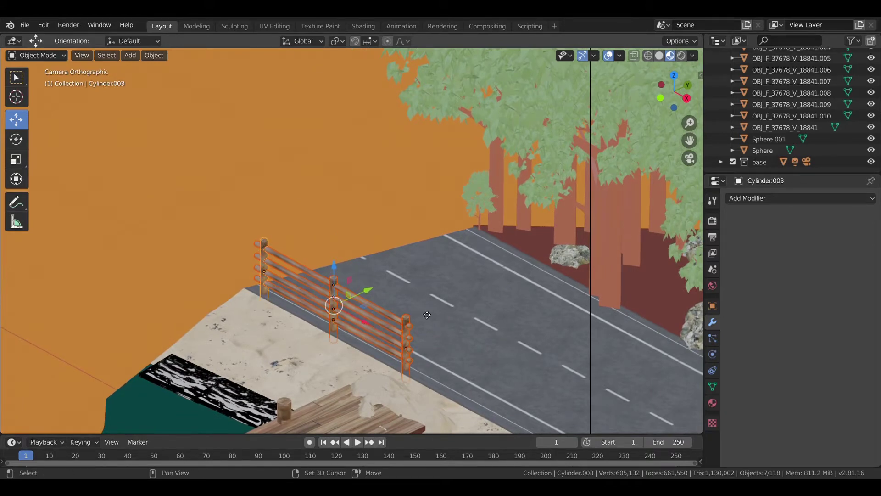
Duplicate the fence section and place the copy further up the road
key(shift+d)
key(y)
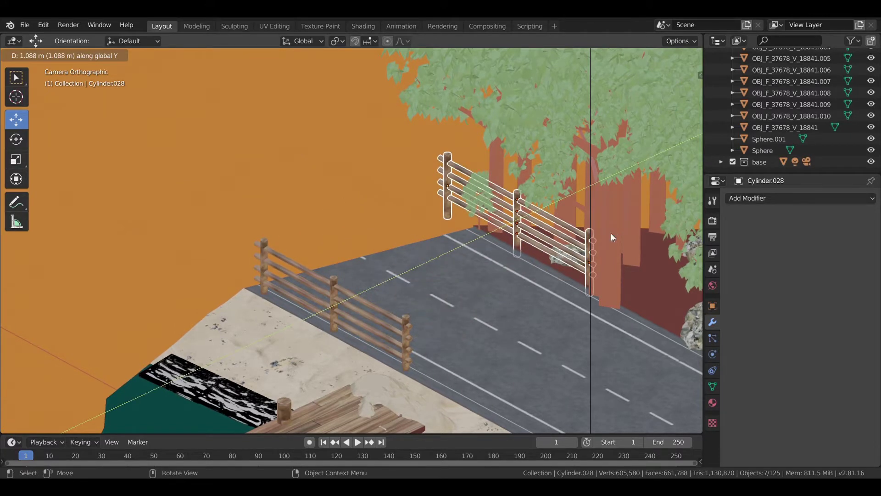
click(610, 233)
key(g)
click(543, 216)
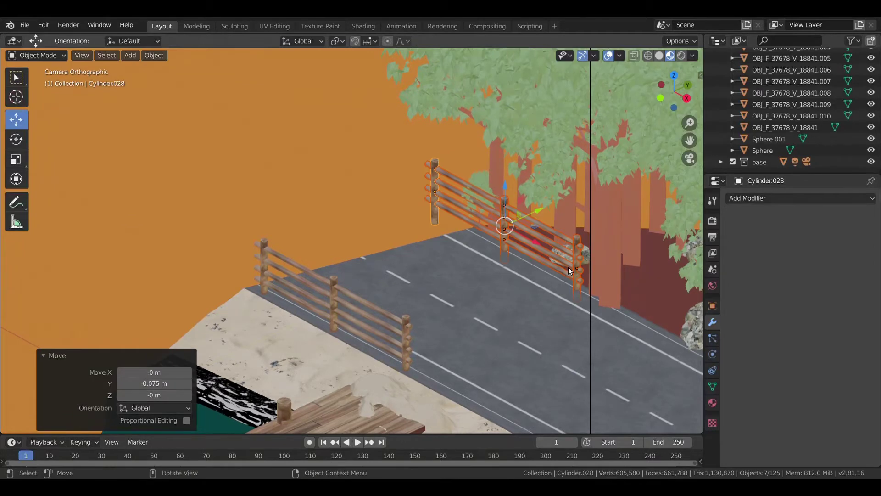
Shift the fence copy 0.204 m along X and nudge it slightly along Y
key(g)
key(x)
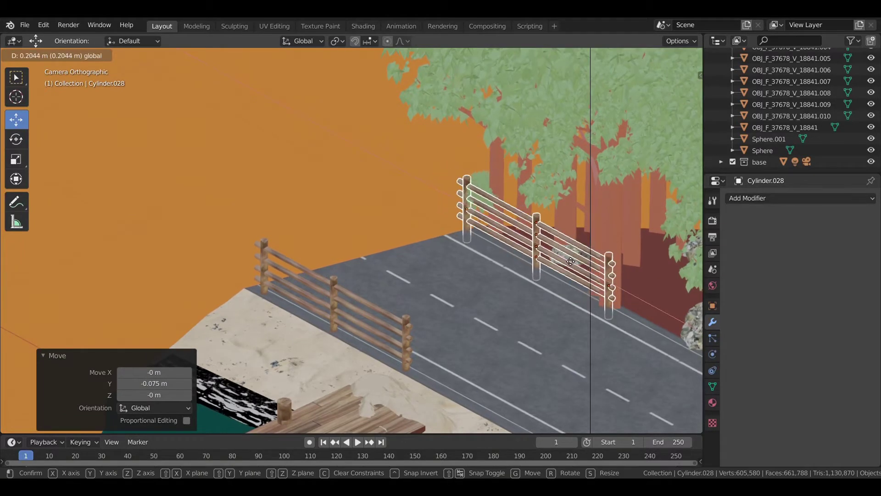
click(527, 209)
key(g)
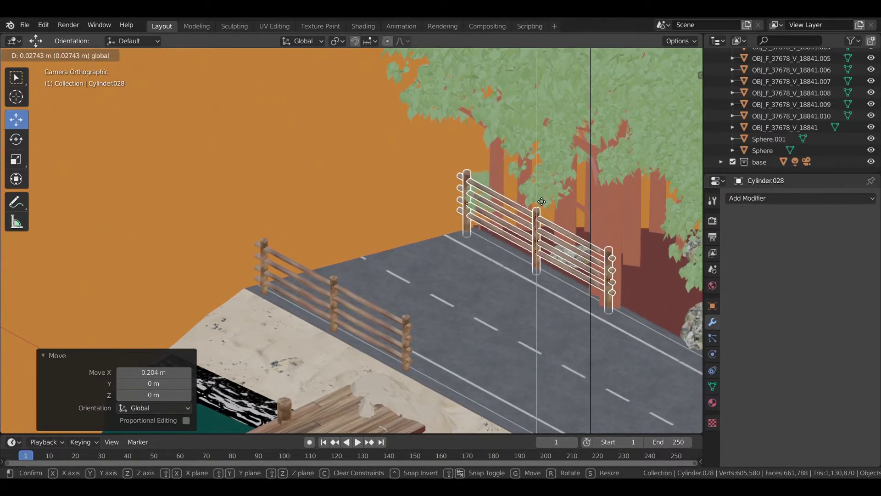
click(542, 201)
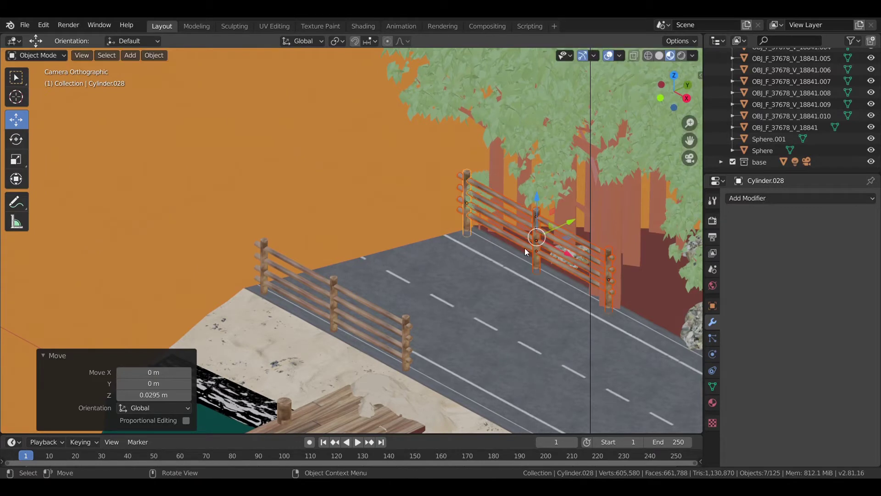
scroll(524, 247, down, 4)
key(g)
key(y)
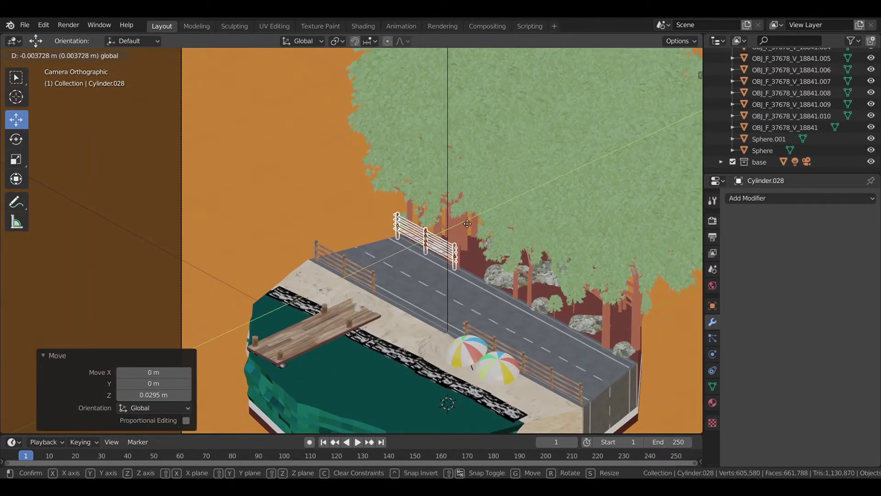
click(467, 226)
In front view, lower the fence copy 0.0288 m onto the road
scroll(465, 252, up, 3)
scroll(561, 269, up, 3)
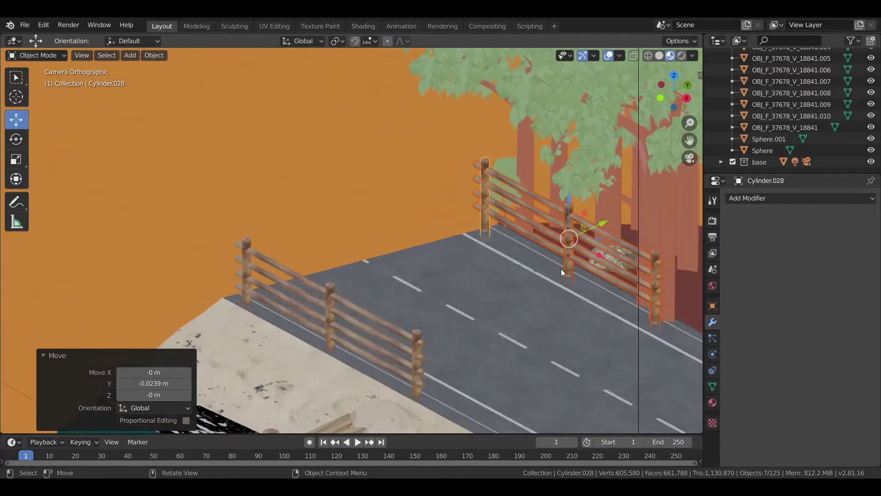
key(KP_1)
scroll(397, 208, down, 2)
scroll(410, 313, up, 3)
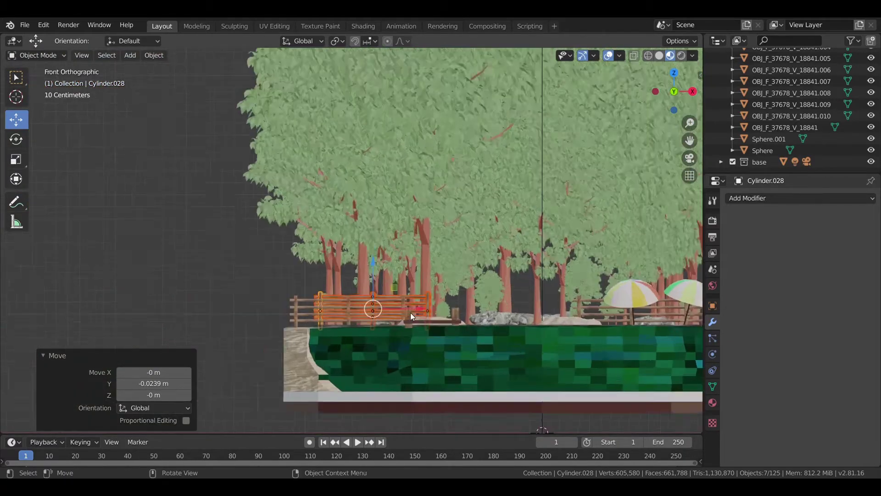
scroll(414, 212, up, 2)
scroll(406, 258, up, 2)
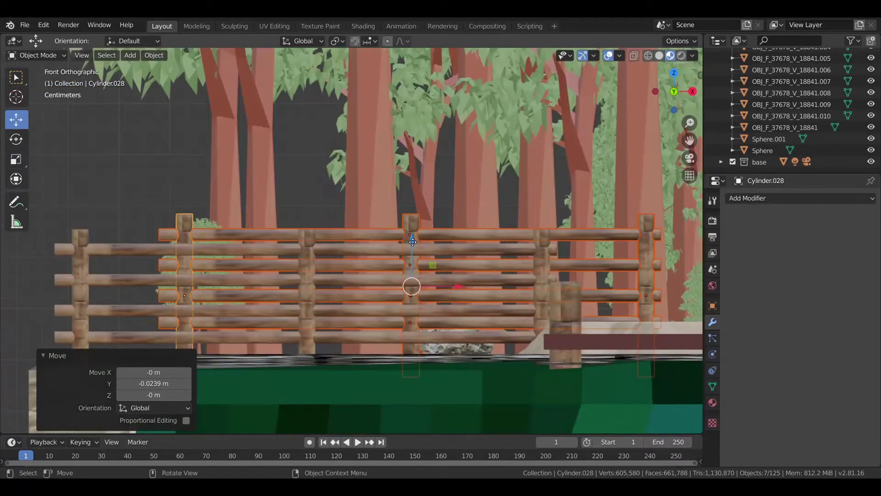
key(g)
key(z)
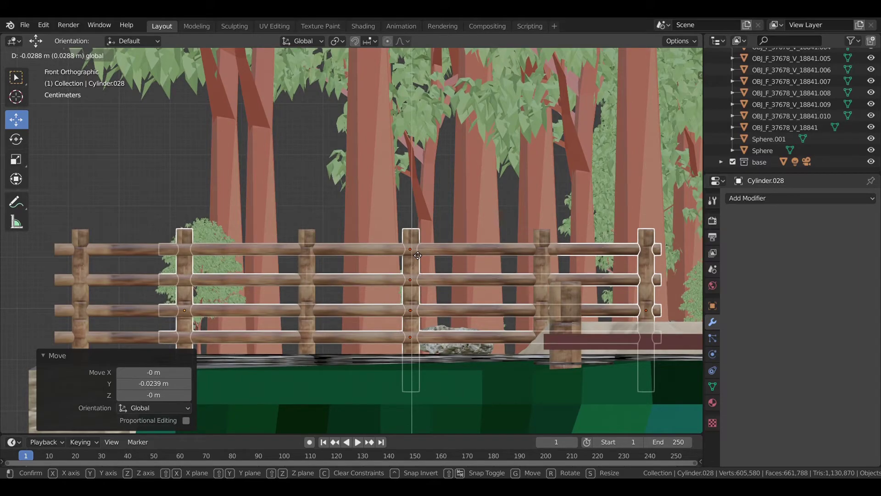
click(417, 255)
scroll(289, 252, down, 3)
Duplicate the fence again and move the copy 2.84 m along X beside the road
mouse_move(289, 252)
middle_down()
mouse_move(335, 299)
mouse_move(329, 282)
mouse_move(290, 320)
mouse_move(380, 284)
middle_up()
key(KP_7)
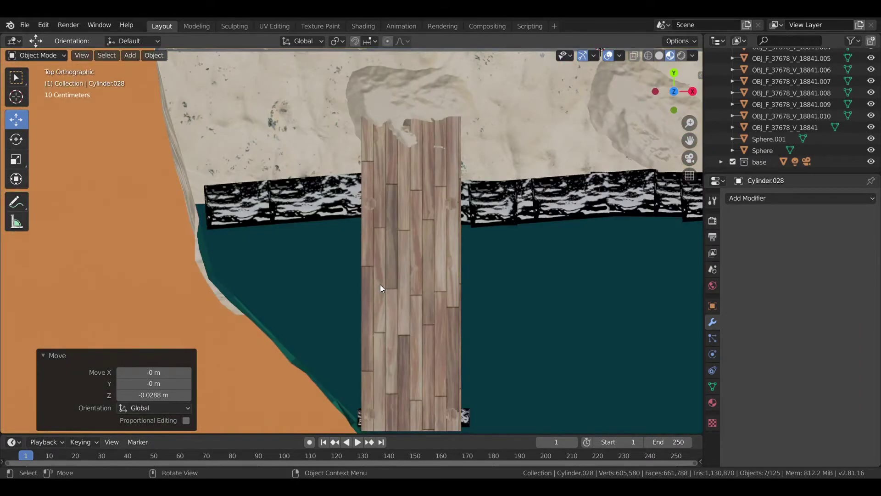
scroll(380, 284, down, 5)
mouse_move(401, 248)
middle_down()
mouse_move(387, 239)
mouse_move(501, 278)
middle_up()
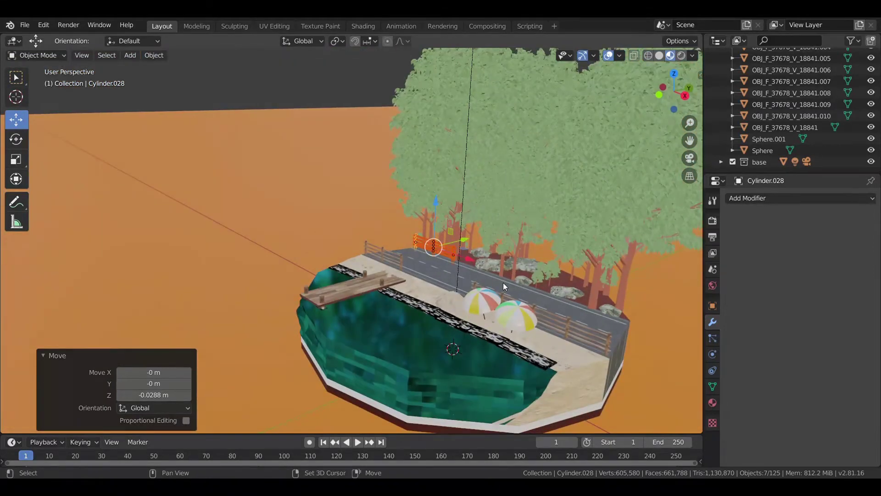
key(shift+d)
key(x)
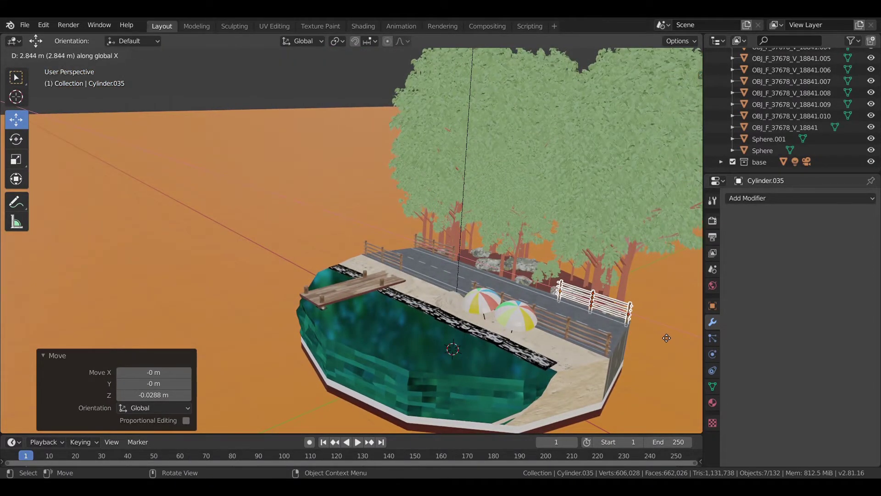
click(666, 337)
Deselect everything and return to the scene camera view
scroll(655, 339, up, 5)
scroll(539, 307, up, 3)
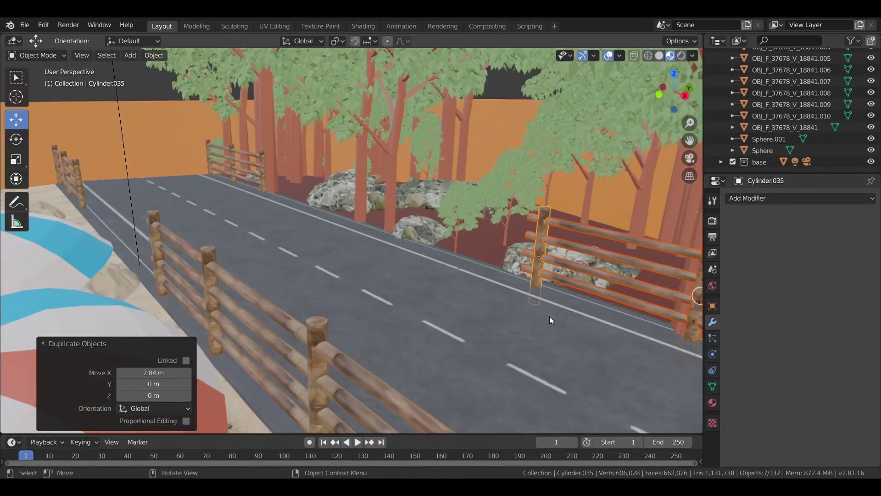
key(alt+a)
scroll(511, 98, down, 10)
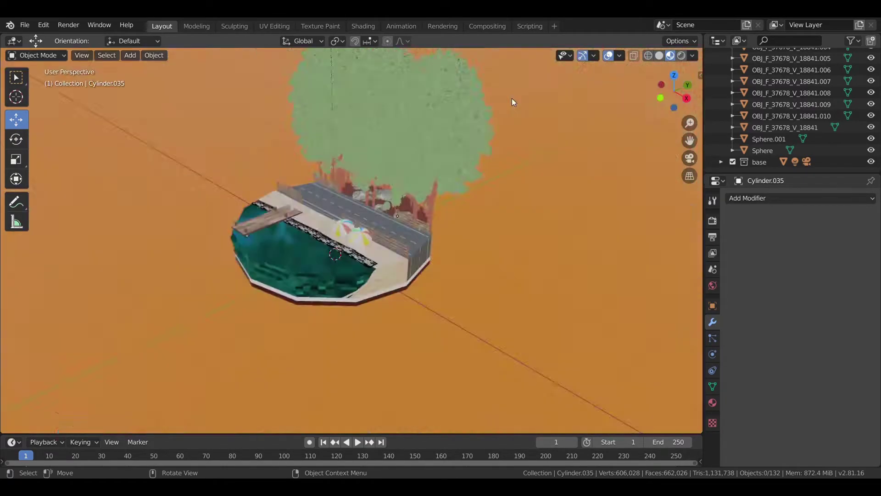
key(KP_0)
Switch to rendered shading and select the base layer Cylinder.001 under the water
key(z)
click(502, 200)
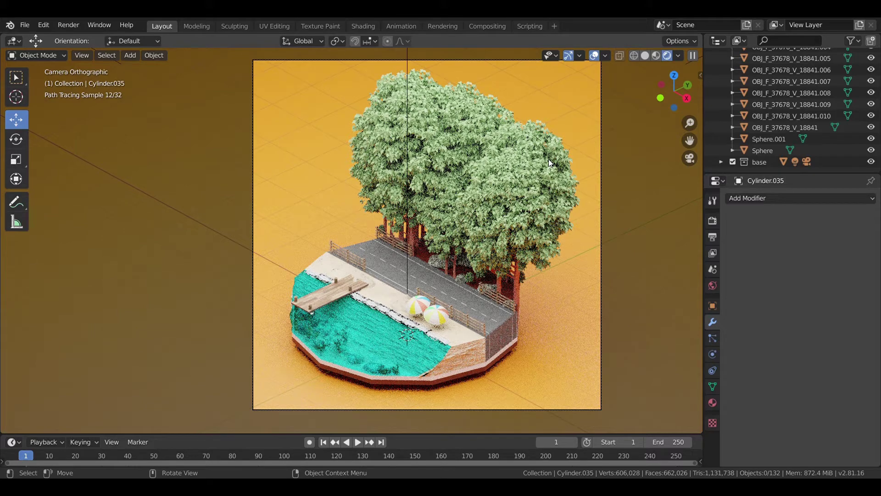
click(510, 343)
right_click(514, 342)
click(513, 343)
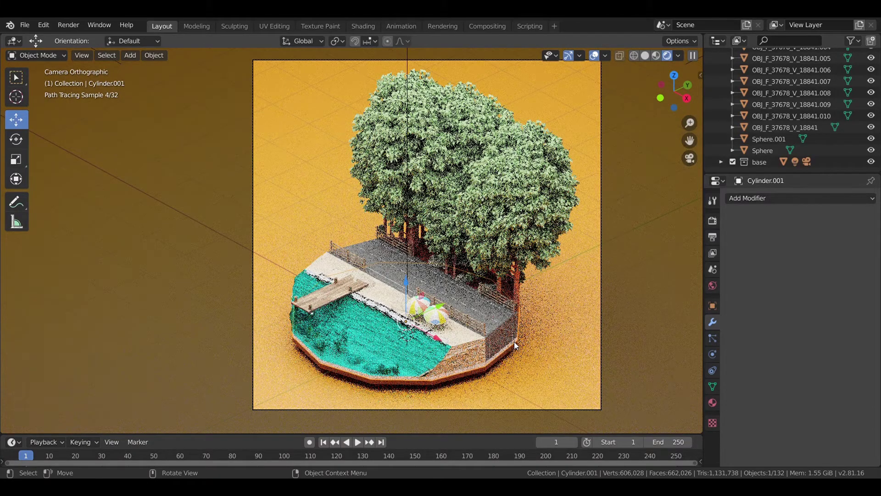
right_click(514, 344)
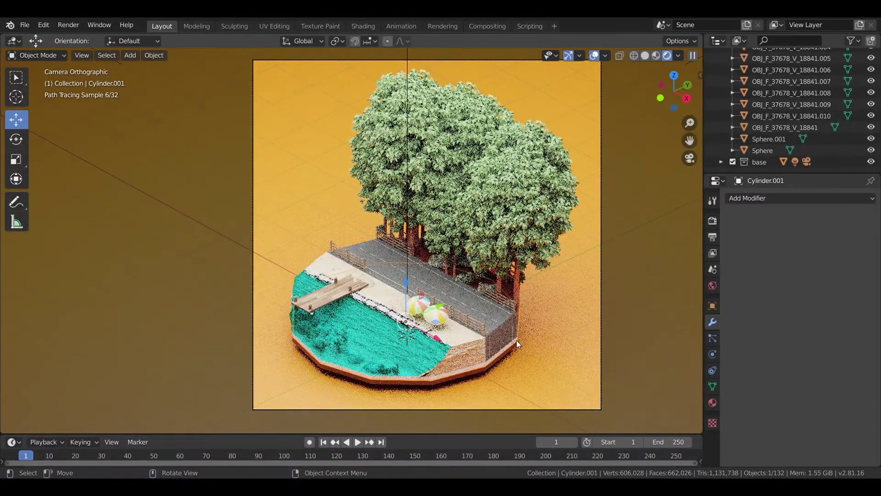
Assign the existing 'sand' material to Cylinder.001 and check the ground plane's material
click(712, 402)
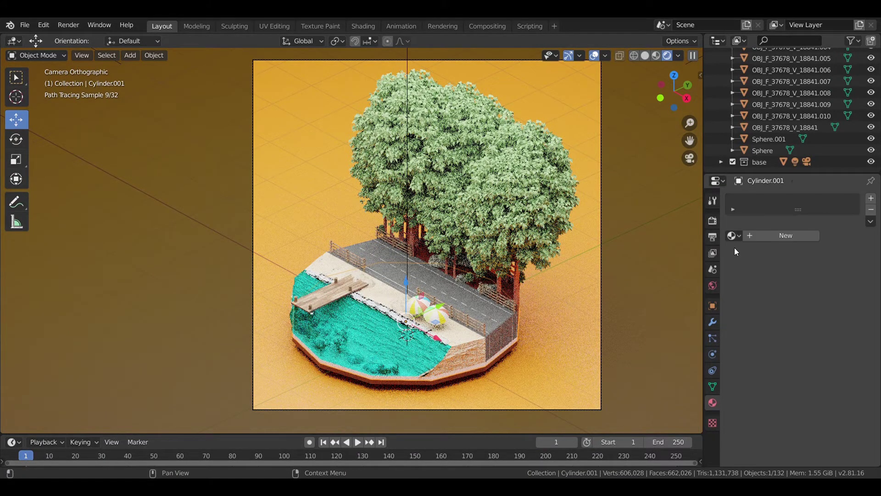
click(733, 235)
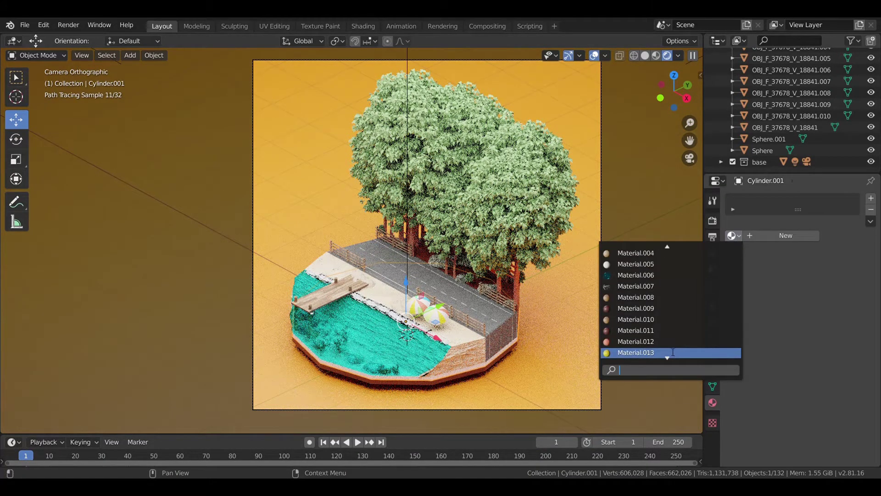
scroll(672, 352, down, 3)
scroll(673, 352, down, 4)
click(661, 327)
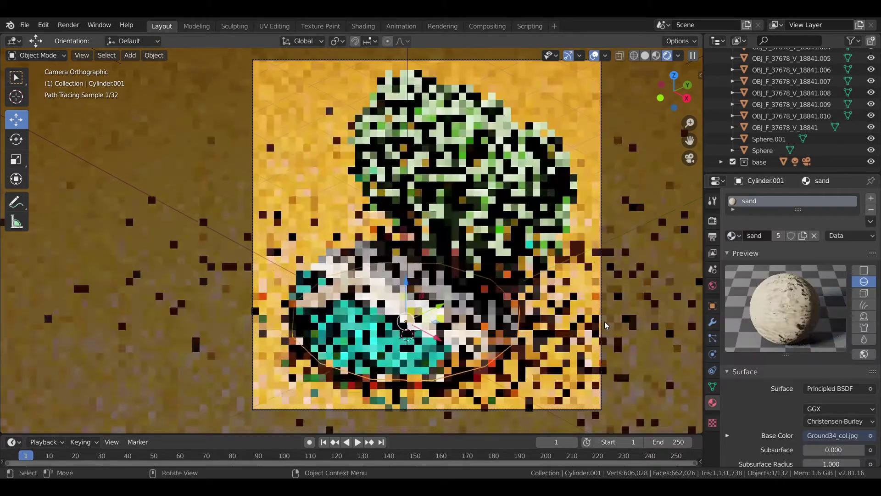
click(595, 289)
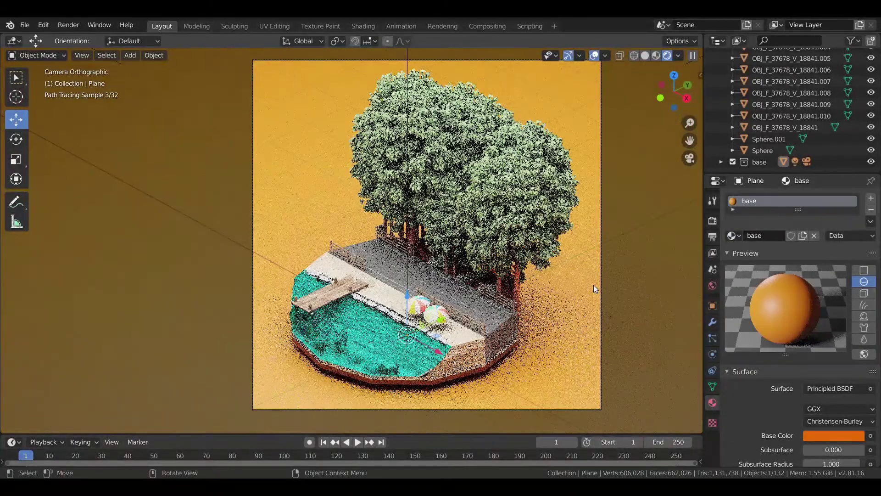
In front view with material preview, select the dark red bottom layer and the sand layer
click(469, 374)
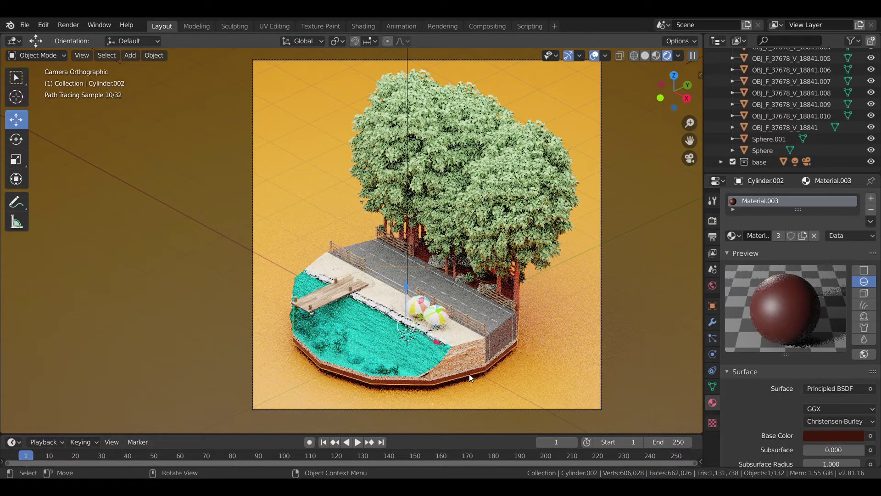
key(KP_1)
key(z)
click(432, 335)
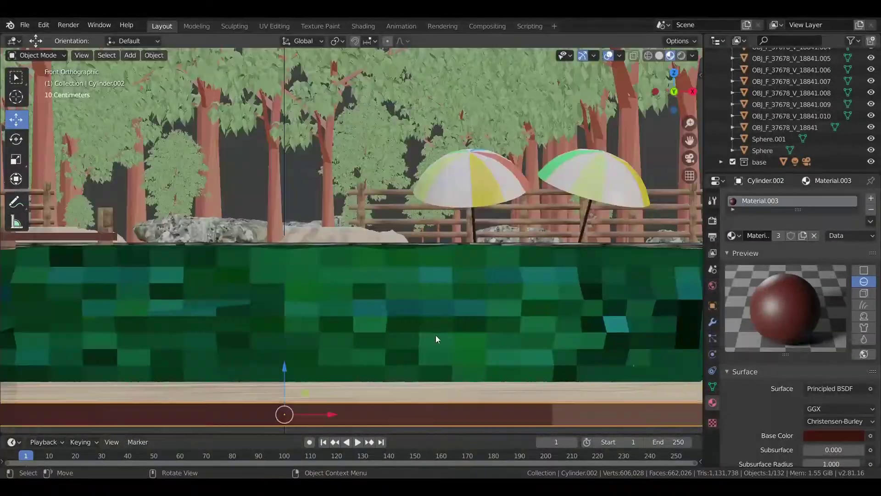
shift+middle_drag(436, 334, 374, 232)
scroll(374, 232, down, 2)
shift+click(358, 276)
Snap the pivot to the sand layer, scale it 1.338 on Z and lower it 0.0269 m
key(shift+s)
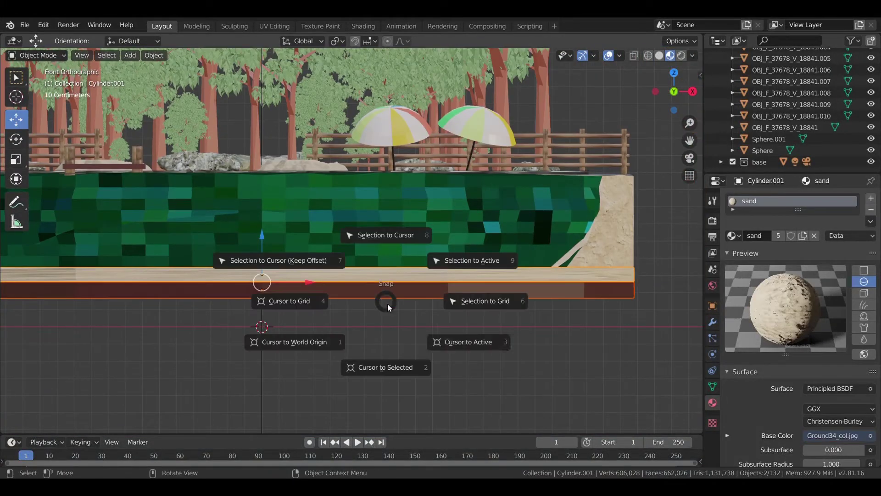
click(392, 310)
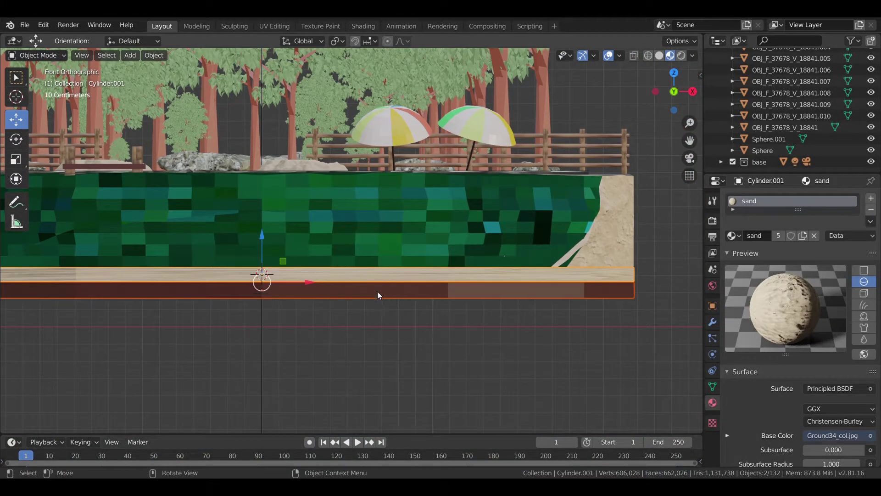
key(s)
key(z)
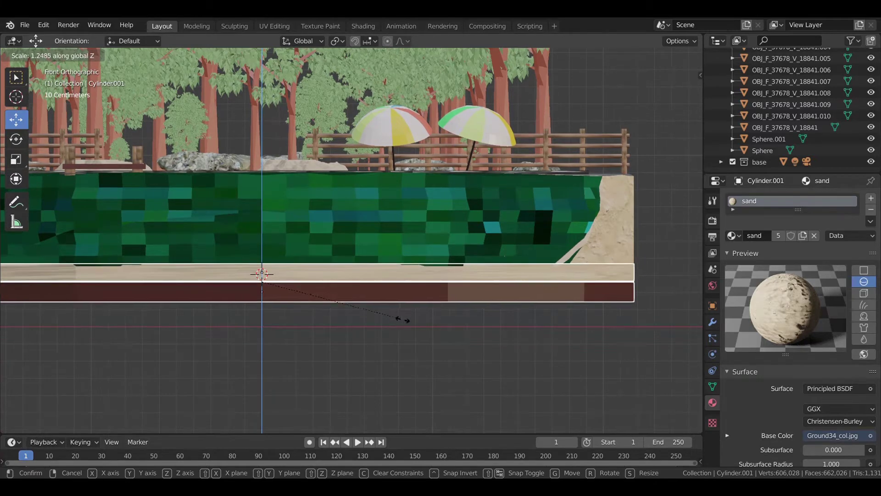
click(390, 317)
key(g)
key(z)
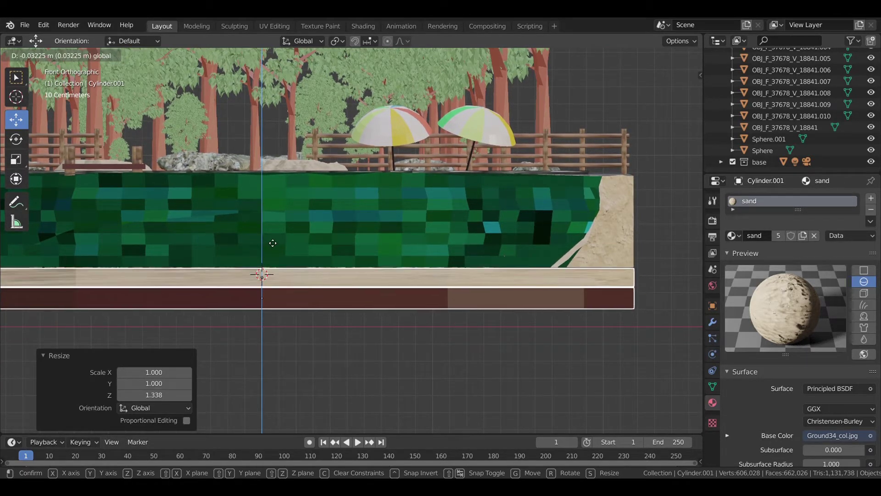
click(273, 242)
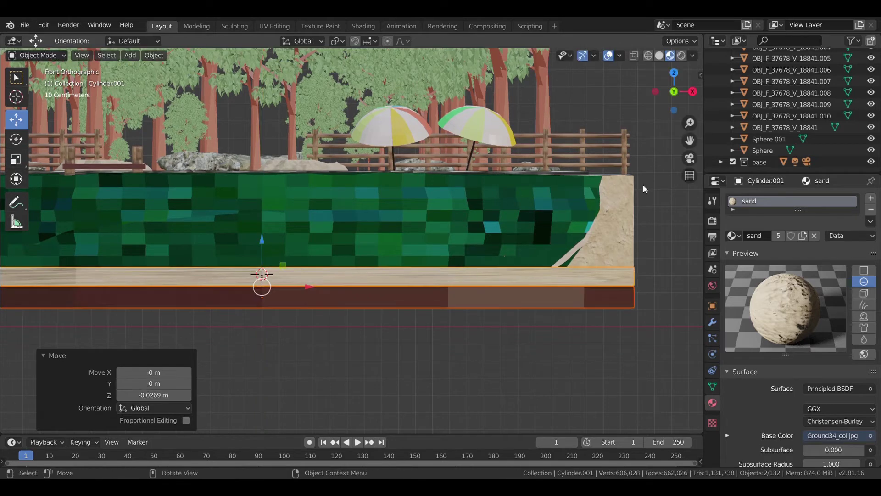
scroll(643, 186, down, 2)
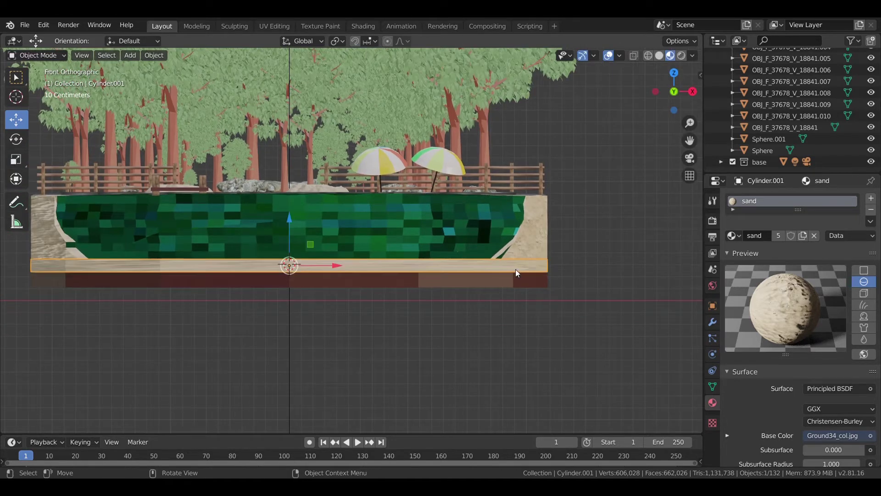
key(Tab)
Unwrap the sand layer and scale all its UVs up in the UV Editing workspace
key(u)
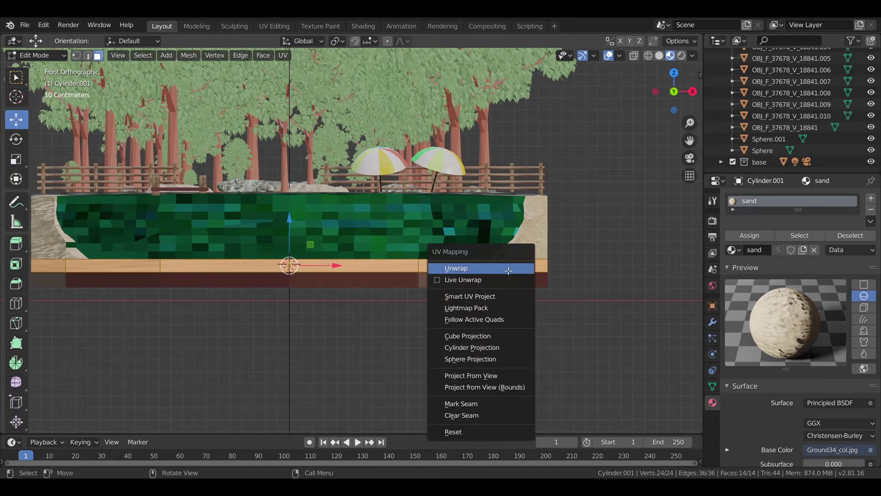
click(508, 270)
scroll(356, 222, up, 2)
click(274, 26)
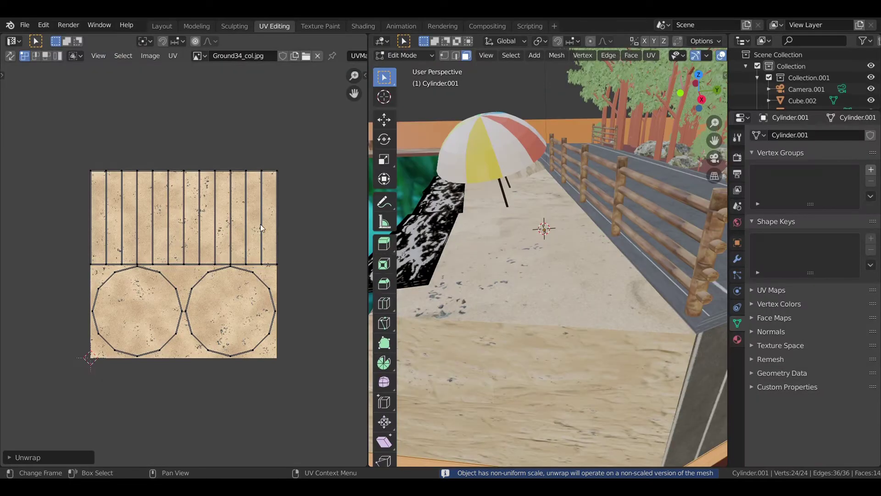
key(a)
key(s)
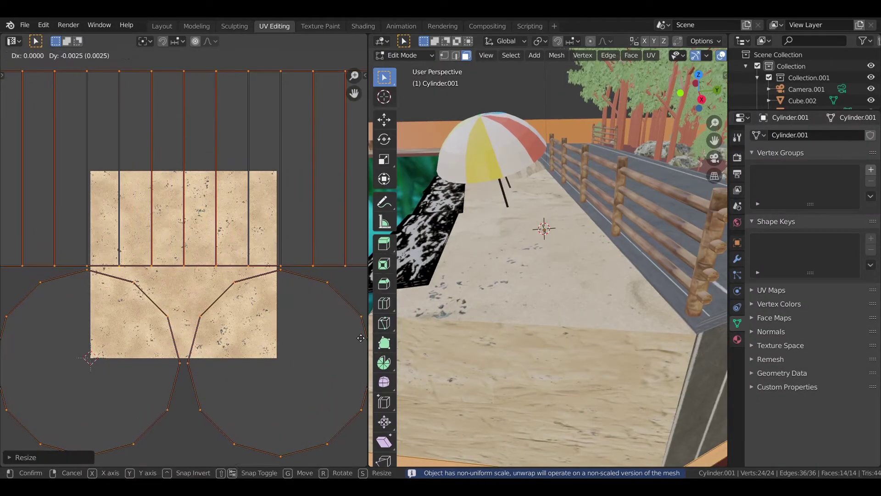
key(Return)
click(168, 23)
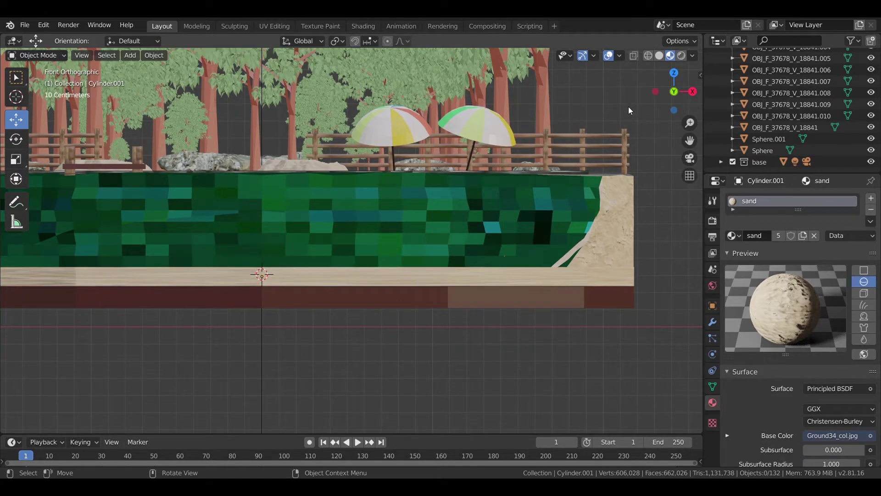
key(KP_0)
Switch the camera view to rendered shading to preview the finished diorama
key(z)
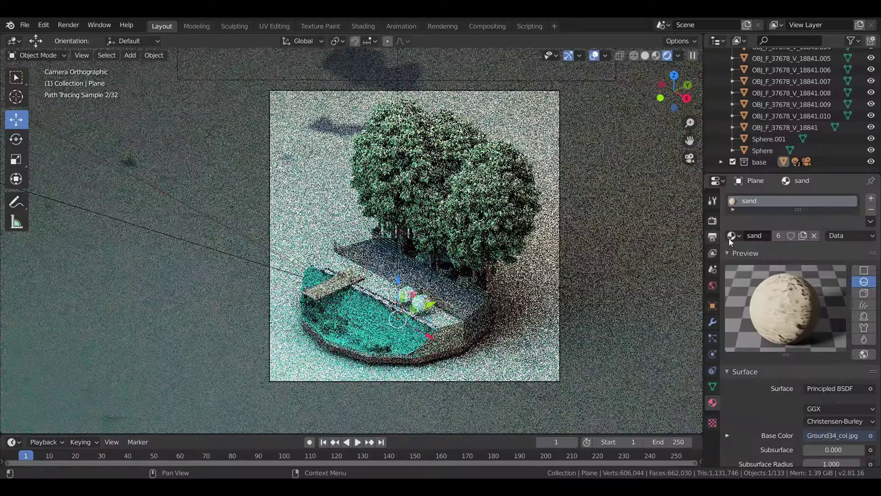
Browse the material list to give the ground plane the 'sand' material
click(731, 236)
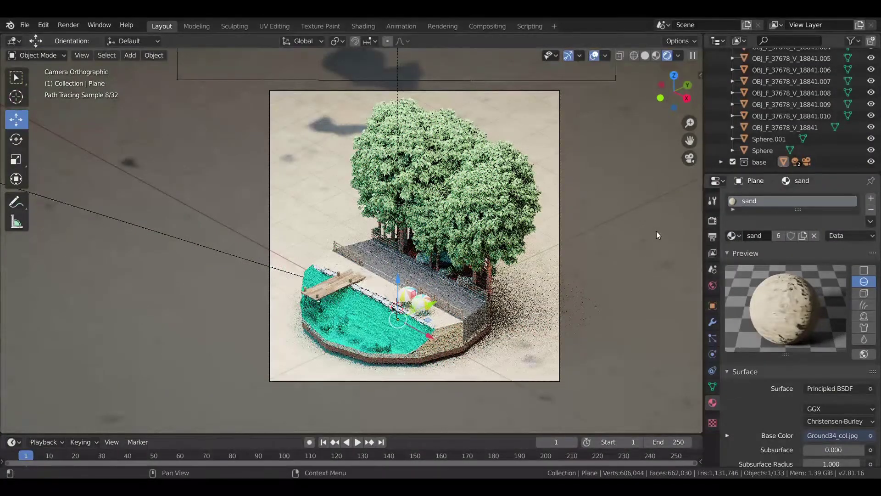
Select the area light and reposition it in top view with material preview shading
click(227, 253)
drag(224, 251, 227, 248)
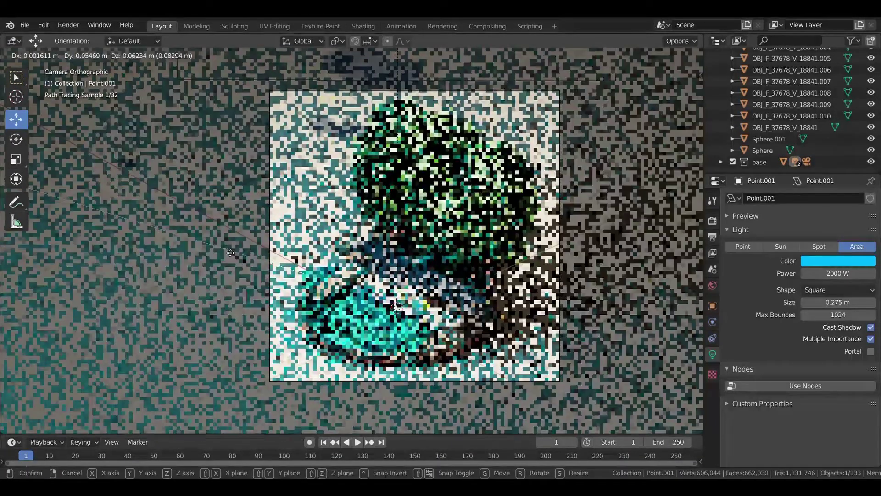
key(KP_7)
key(z)
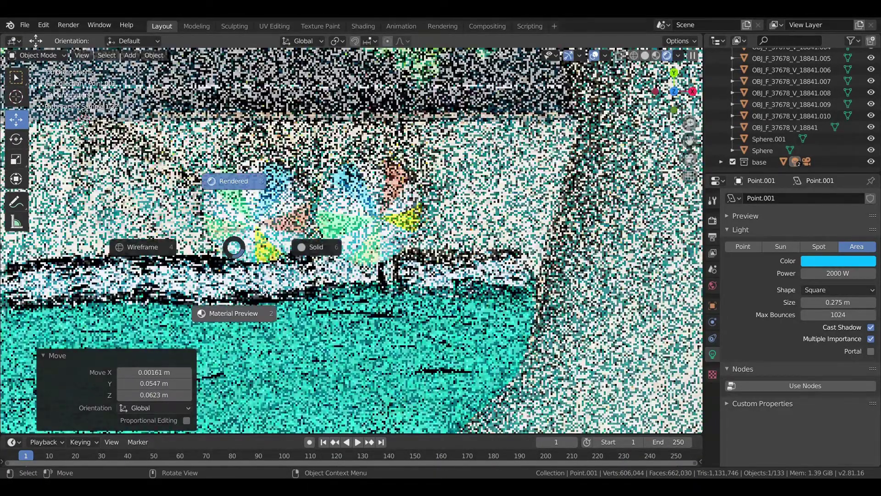
click(266, 299)
scroll(379, 196, down, 2)
scroll(380, 196, down, 5)
scroll(379, 193, down, 2)
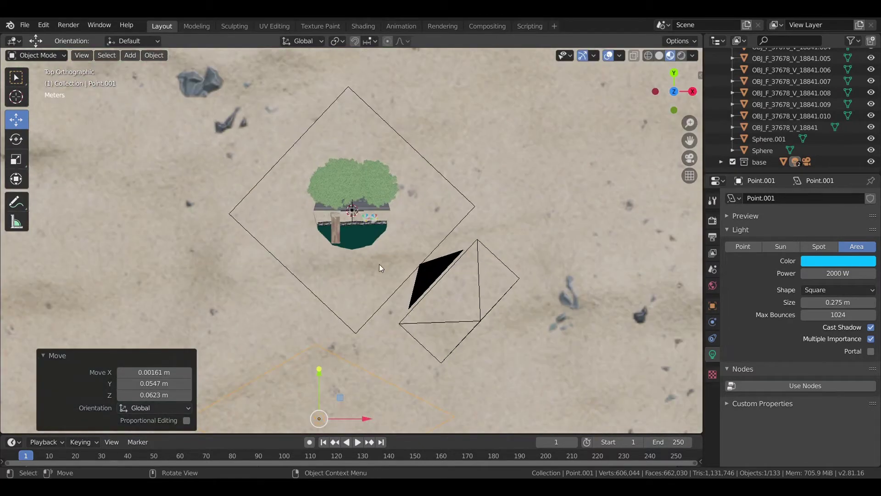
key(g)
click(406, 321)
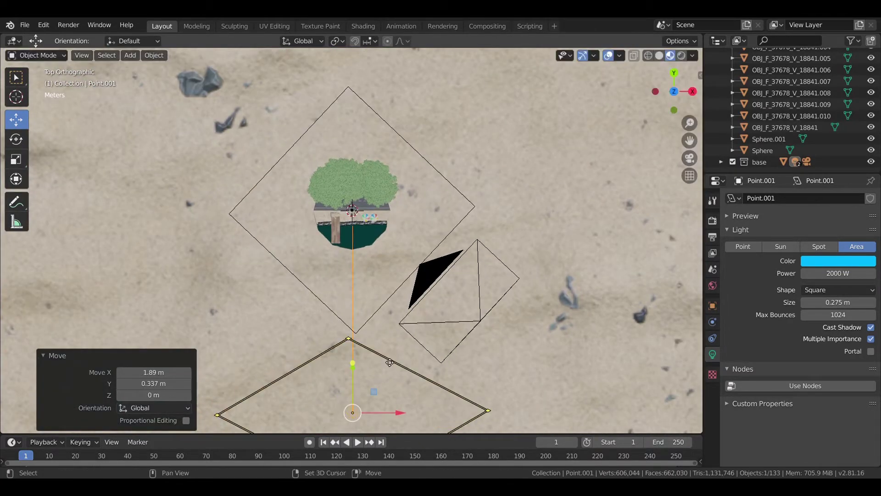
Duplicate the area light, rotate the copy 84.3° about Z and move it
key(shift+d)
click(610, 192)
key(r)
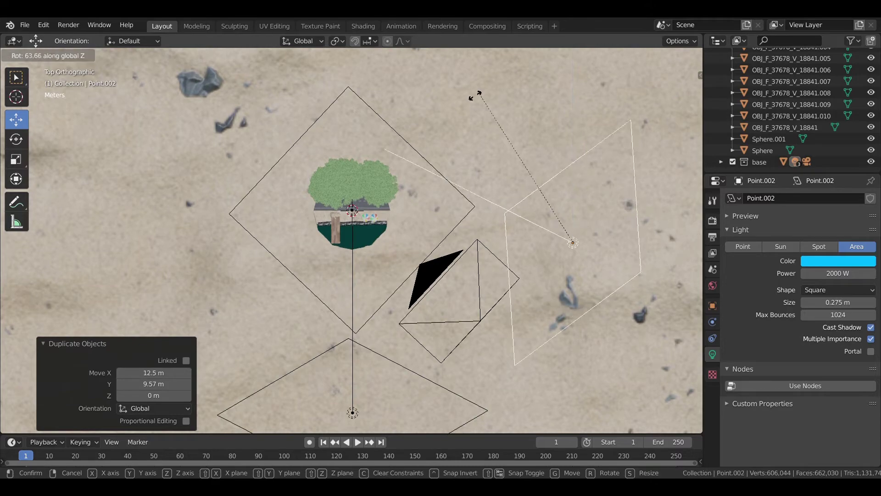
click(401, 132)
key(g)
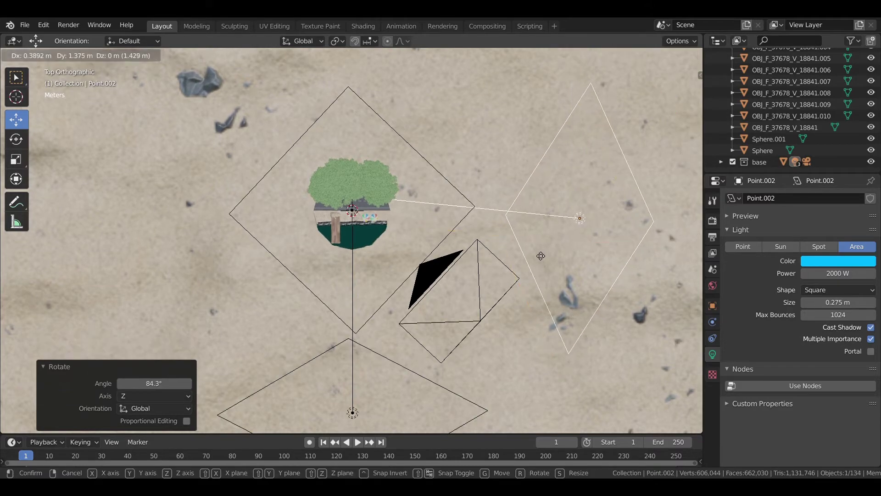
click(407, 115)
mouse_move(407, 115)
middle_down()
mouse_move(511, 221)
mouse_move(596, 257)
middle_up()
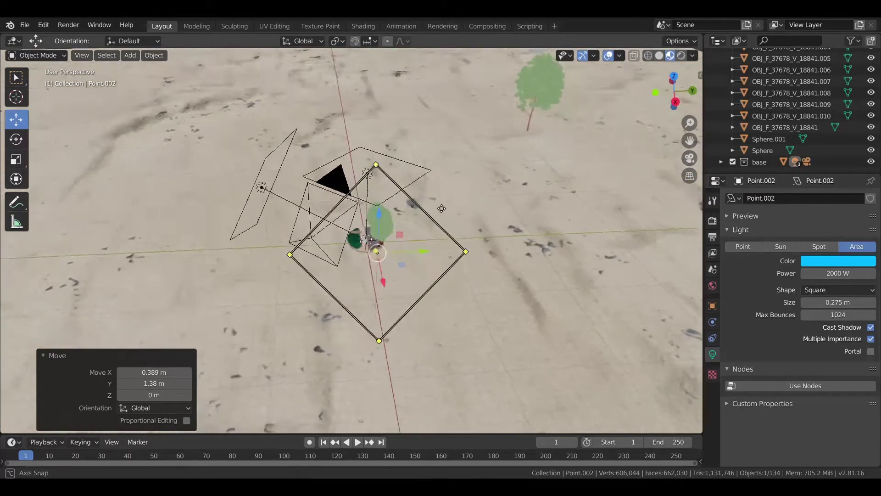
Set the light colour to orange and preview it rendered through the scene camera
click(824, 261)
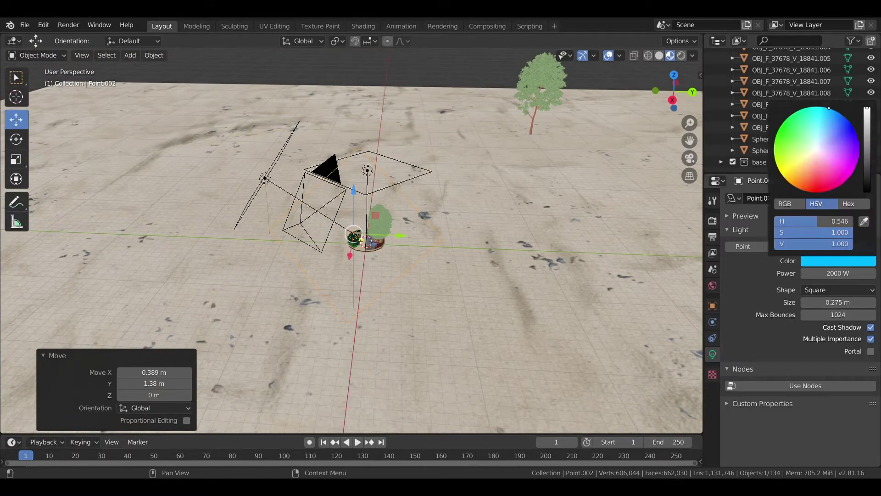
click(854, 135)
key(KP_0)
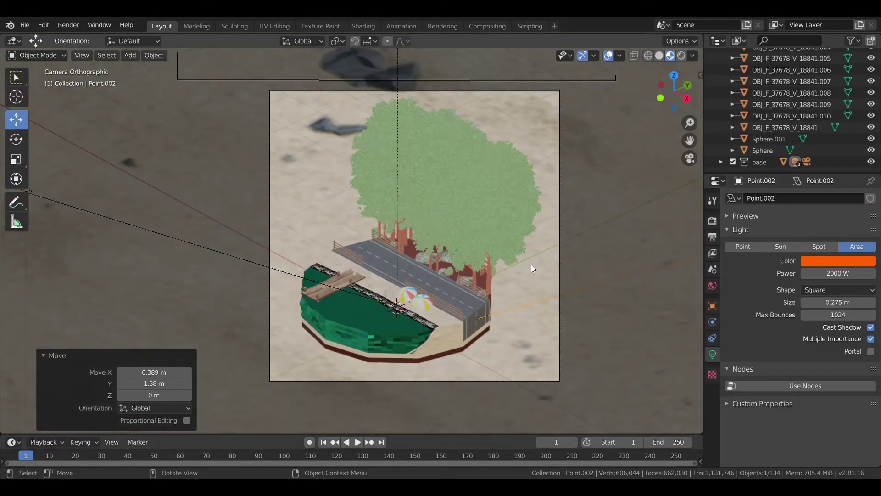
key(z)
click(512, 198)
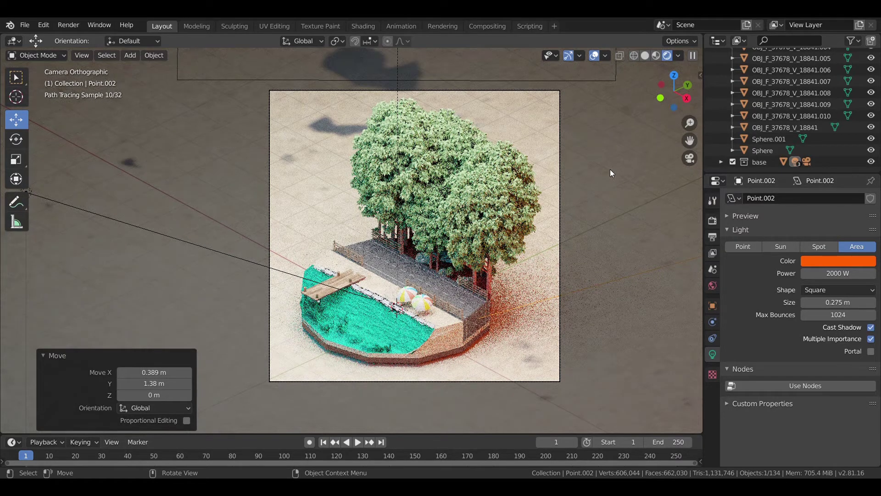
Switch to material preview and reposition the orange area light in front view
key(z)
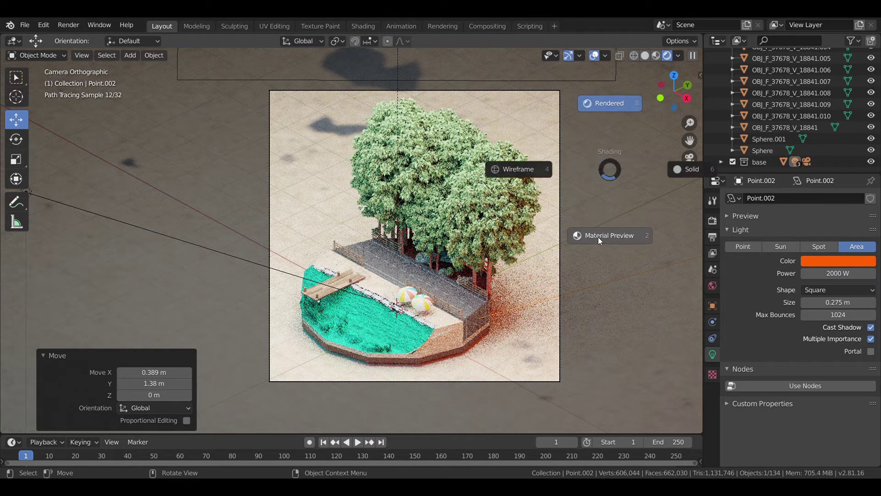
click(598, 237)
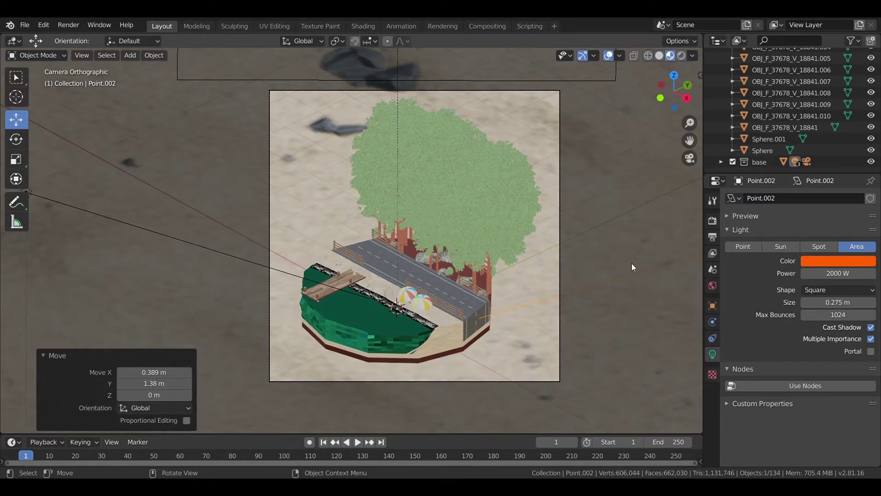
key(KP_1)
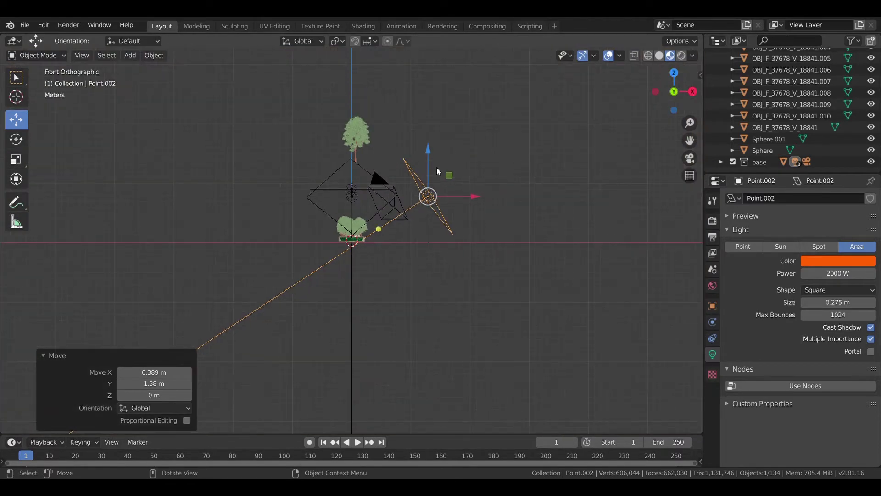
key(g)
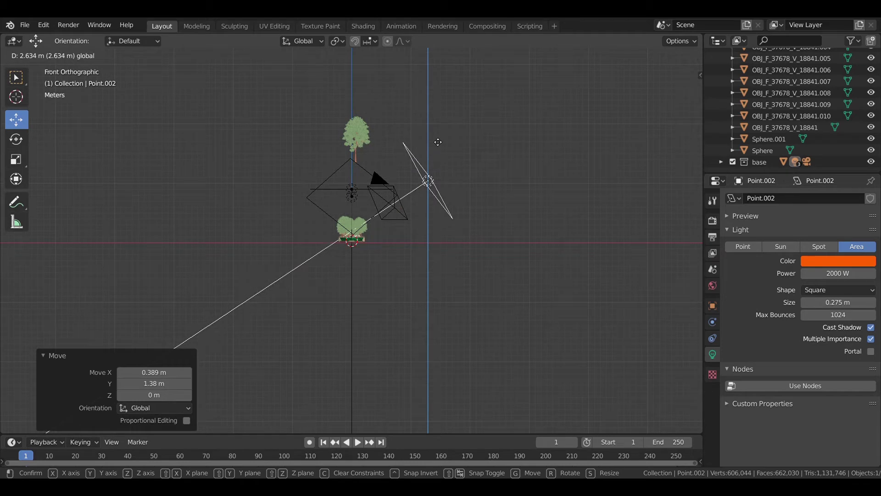
click(438, 143)
Select the sand ground plane and view it from directly above
middle_drag(461, 120, 404, 150)
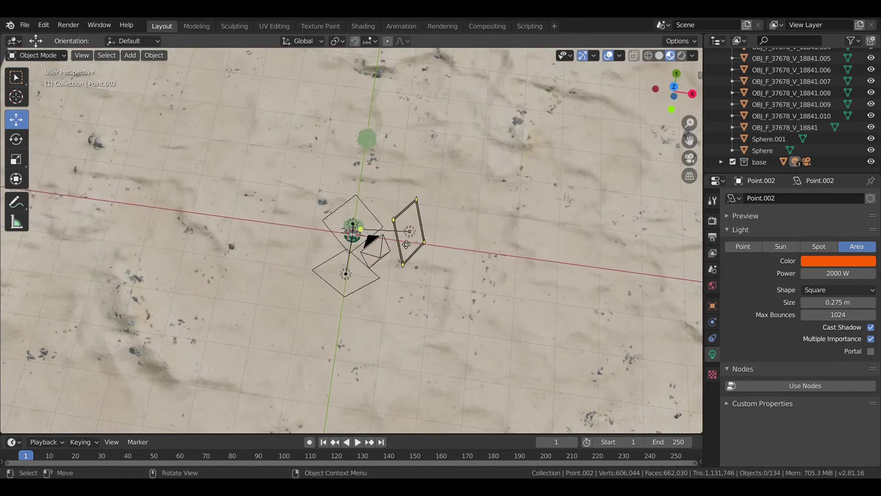
click(441, 202)
key(KP_7)
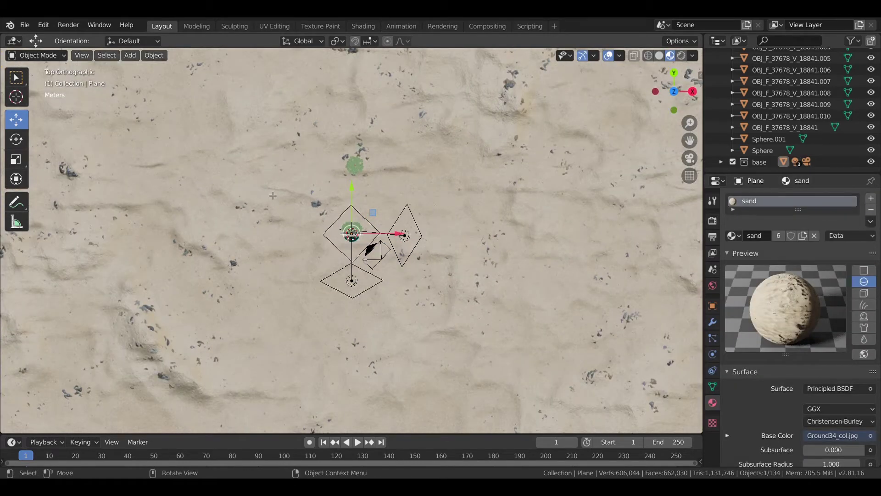
In Edit Mode, subdivide the ground plane's single face into four faces
key(Tab)
right_click(272, 196)
click(273, 195)
scroll(273, 195, down, 5)
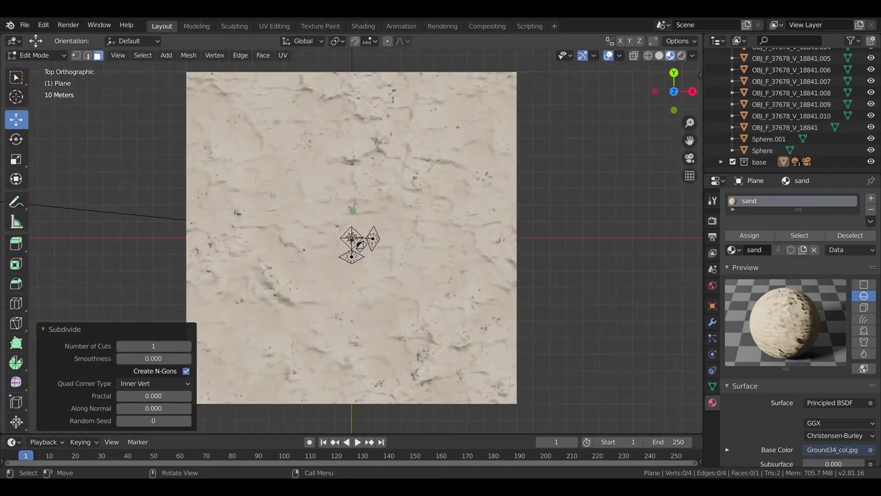
scroll(273, 195, up, 2)
click(273, 195)
right_click(270, 195)
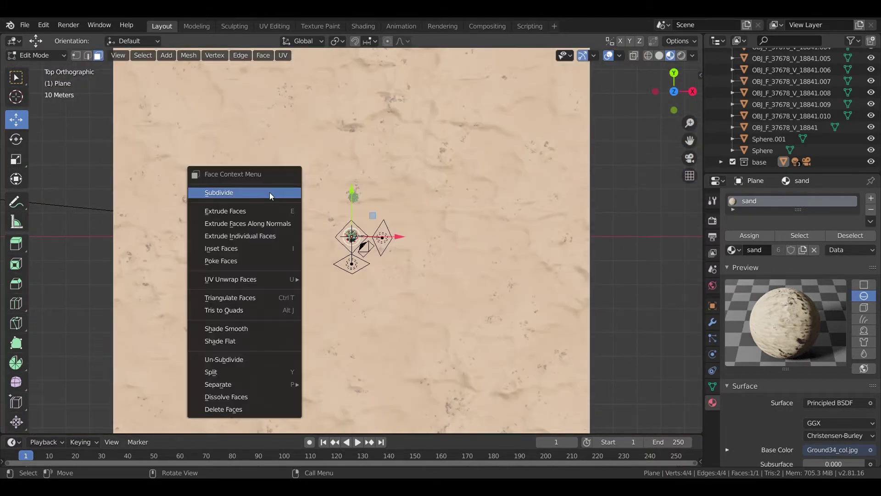
click(270, 192)
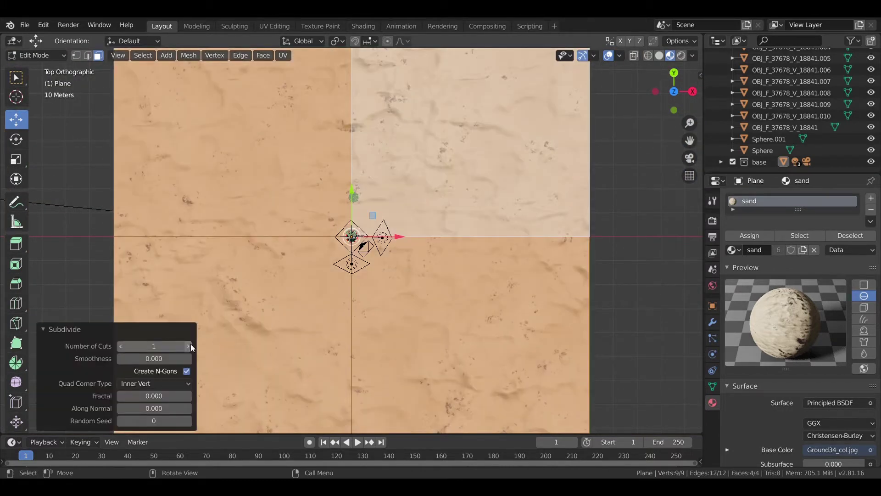
Subdivide the upper-left face, then the smaller face next to the centre again
click(303, 191)
right_click(303, 191)
click(303, 190)
click(303, 191)
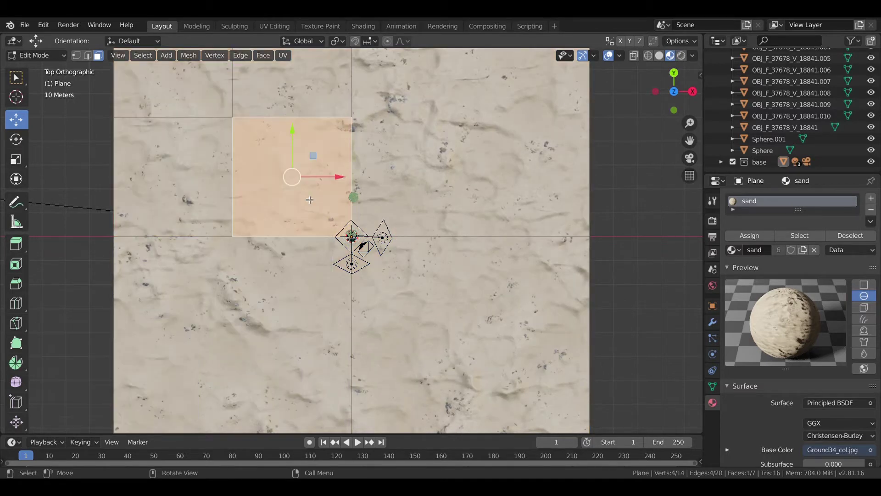
right_click(303, 191)
click(302, 190)
click(316, 211)
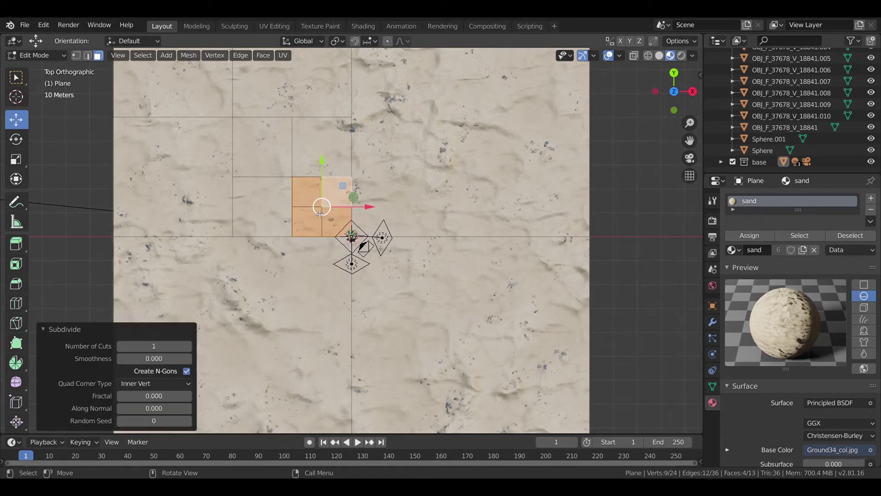
scroll(315, 211, up, 1)
click(315, 208)
scroll(314, 208, up, 4)
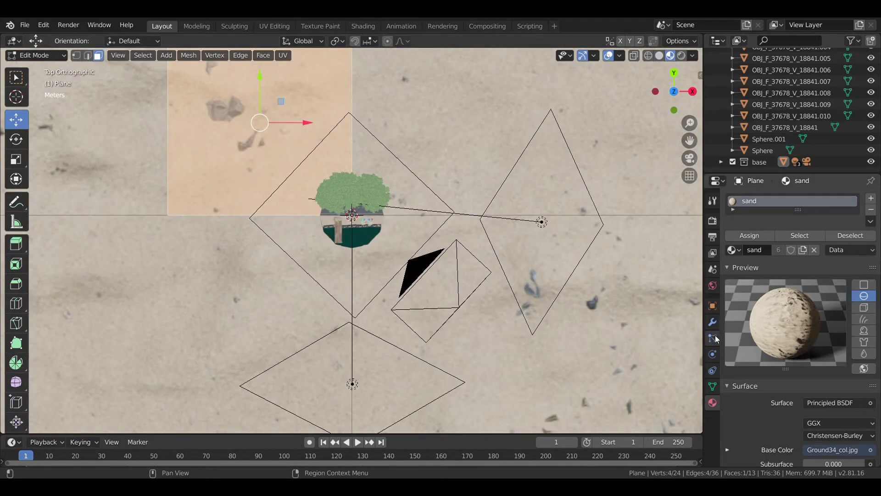
click(713, 355)
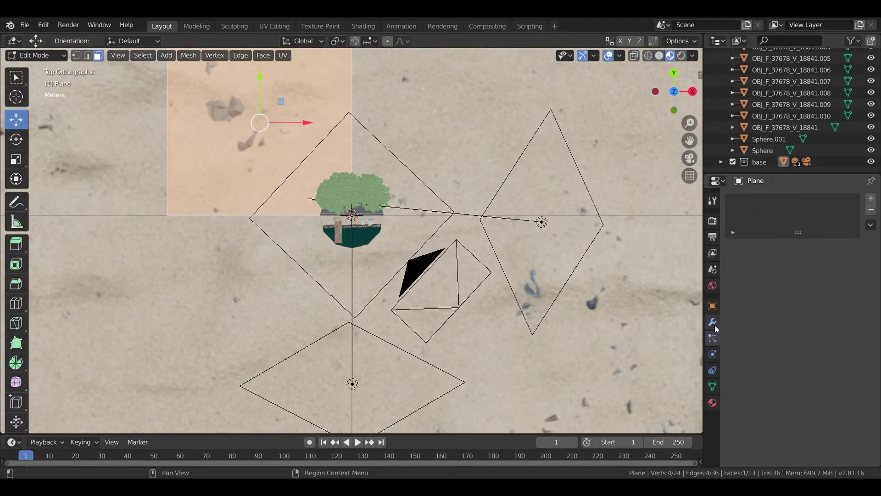
Assign the selected upper-left faces to vertex group 'Group' with weight 1.000
click(715, 373)
click(870, 233)
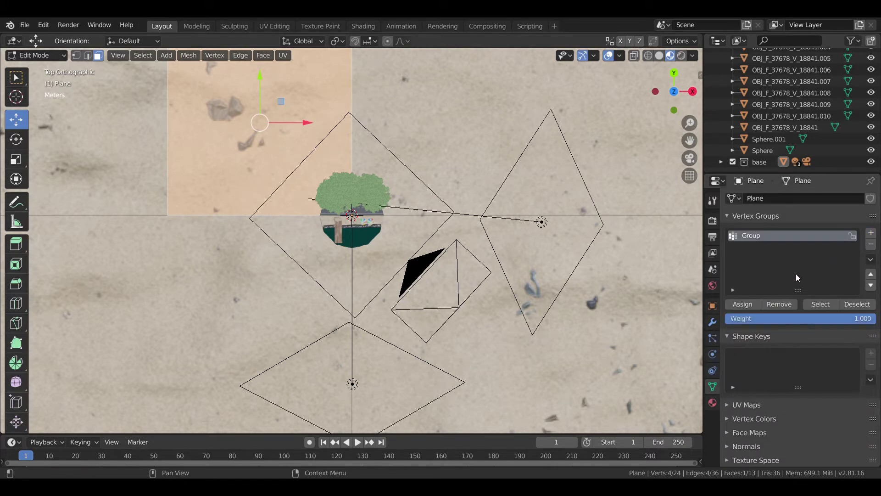
click(753, 304)
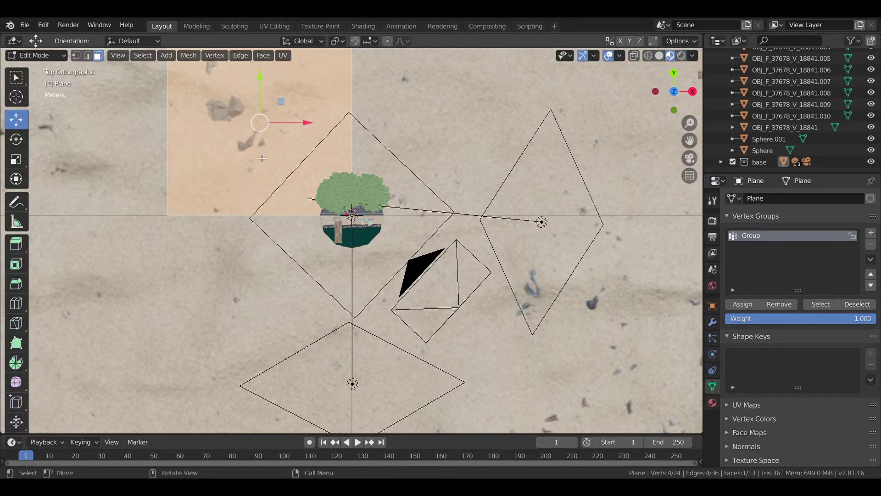
right_click(189, 155)
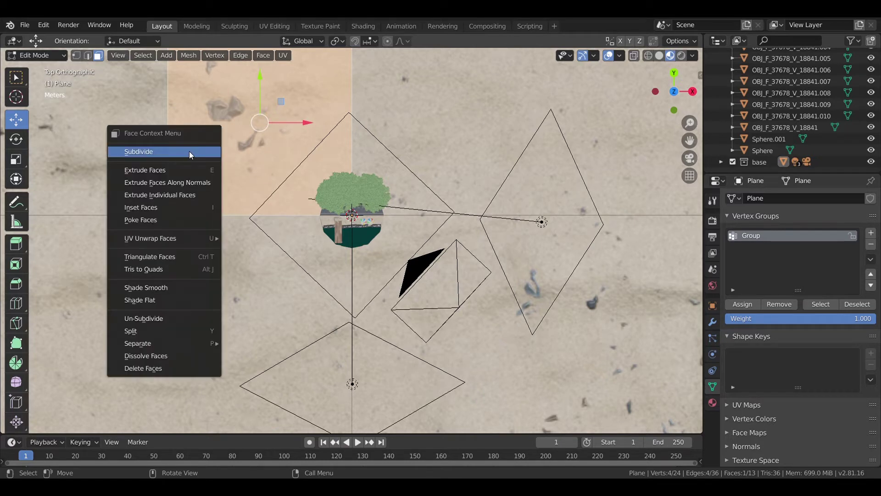
Add a particle system to the plane with count 50, reusing the existing ParticleSettings data
click(713, 338)
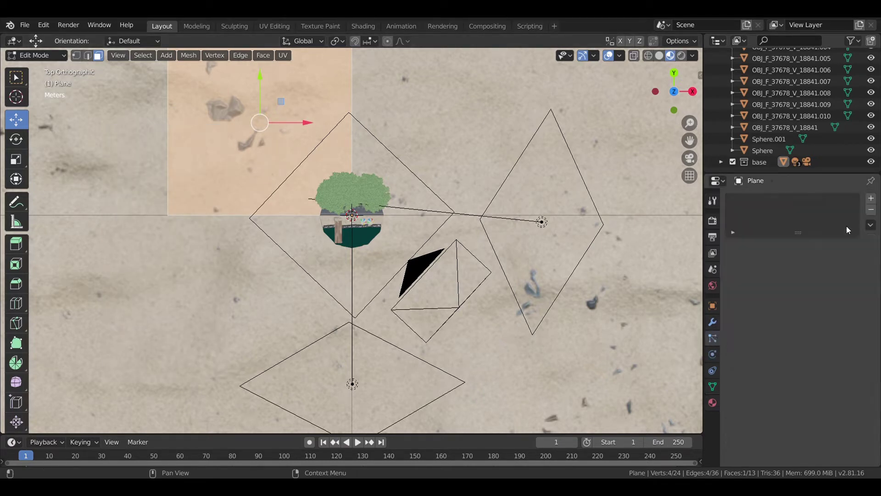
click(871, 200)
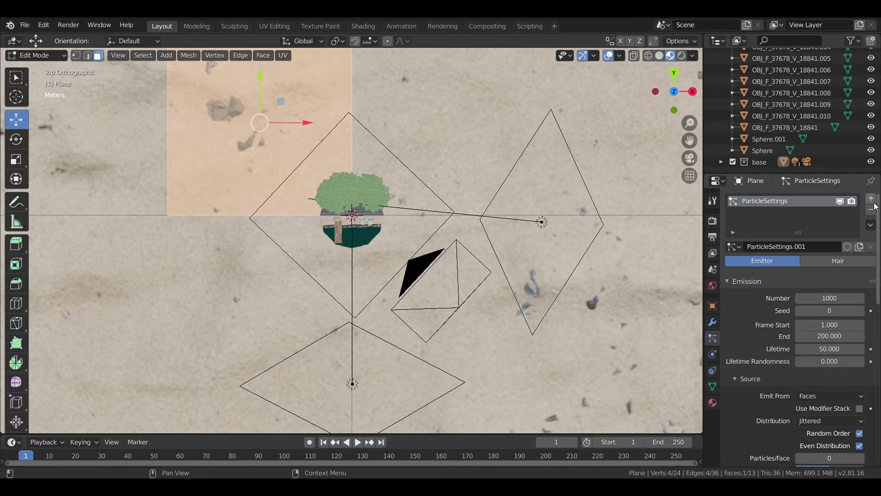
click(838, 298)
text(50)
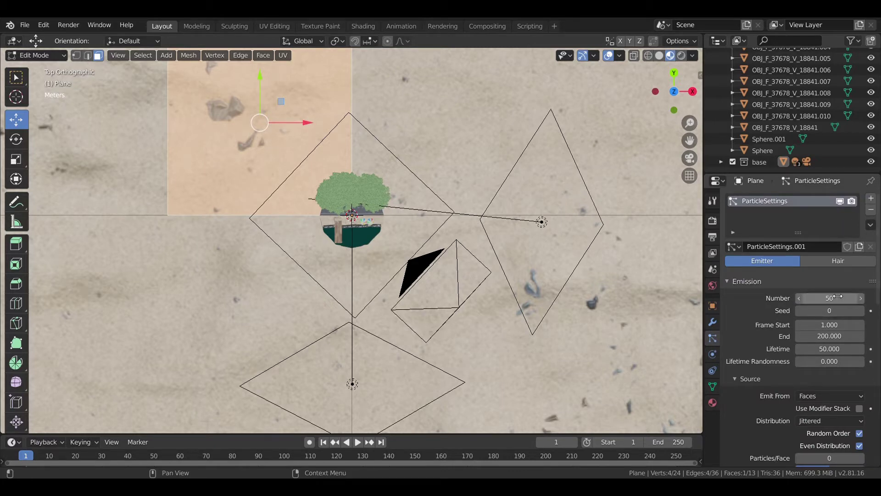
key(Return)
click(734, 246)
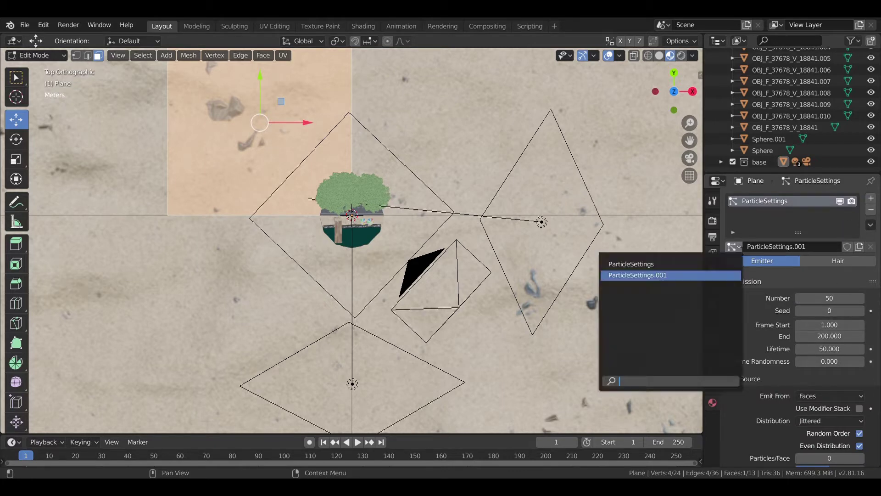
click(705, 263)
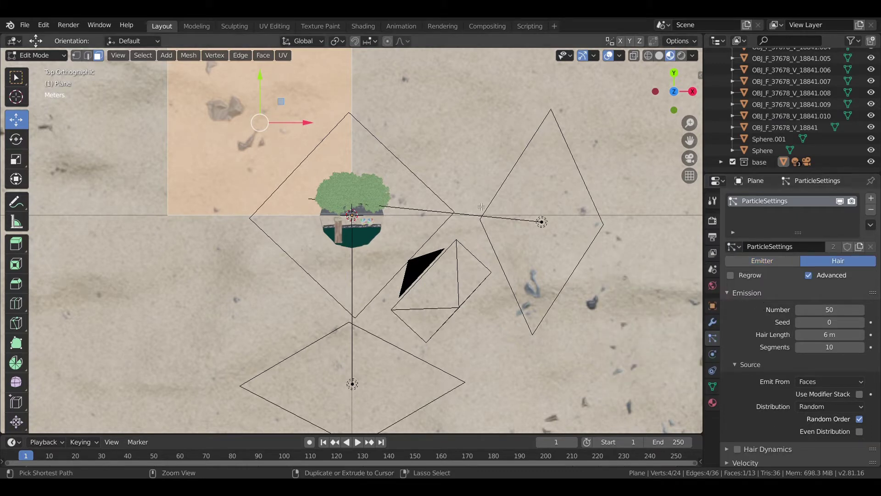
Replace the first particle slot and make it a hair system with 50 hairs
click(871, 198)
click(805, 202)
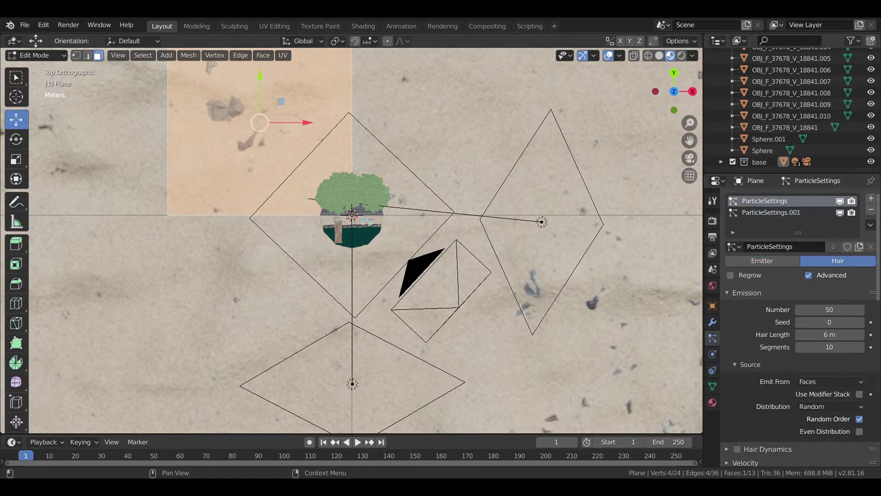
click(871, 210)
click(814, 262)
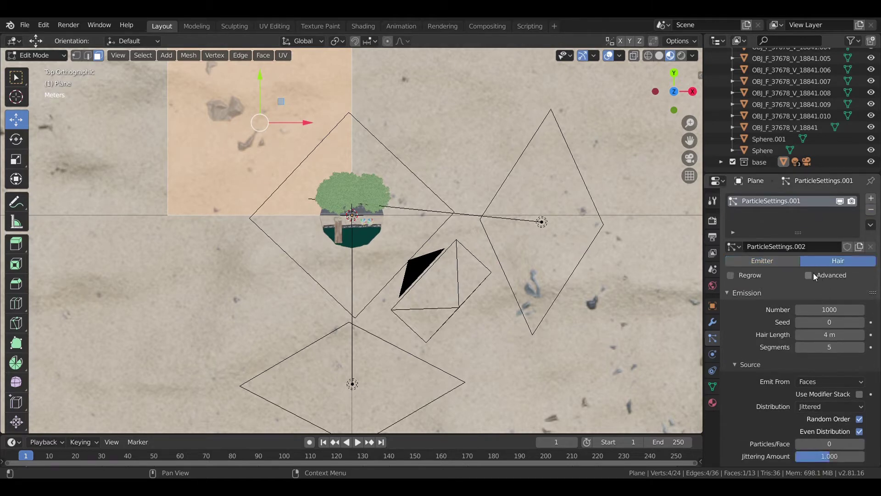
click(819, 309)
text(50)
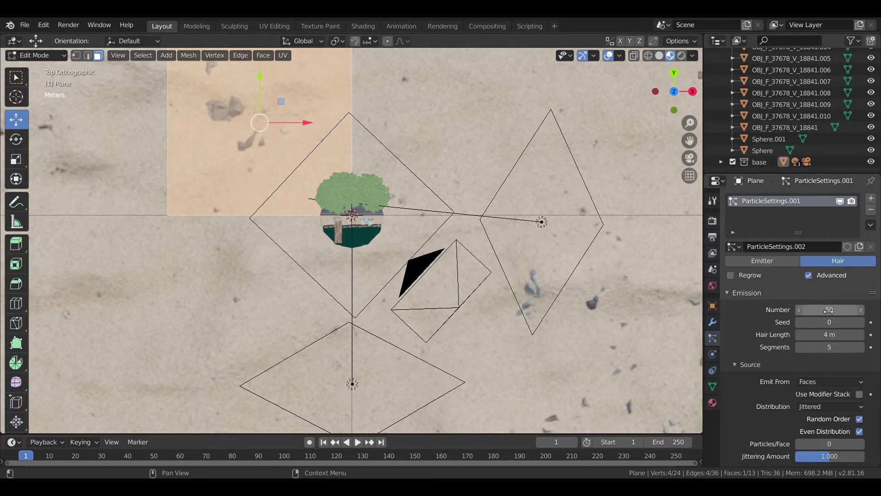
key(Return)
Render the hair particles as instances of the Tree.Birch.000 object
scroll(801, 325, down, 10)
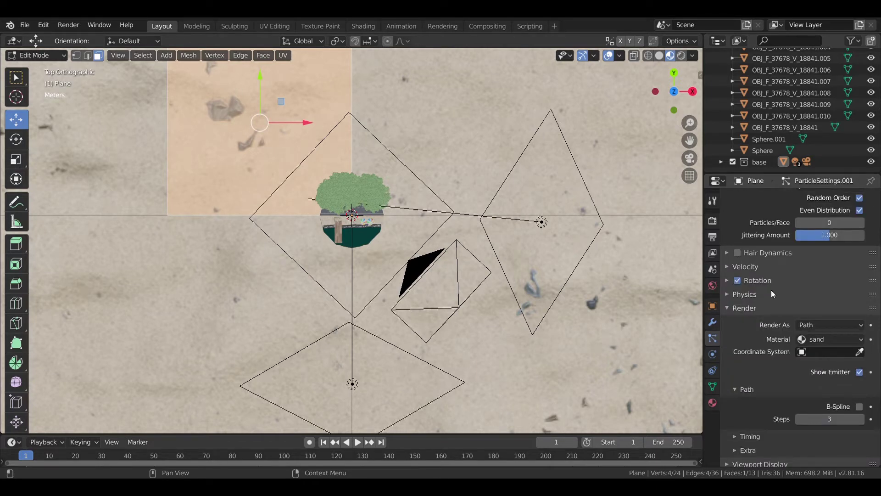
click(844, 323)
click(830, 357)
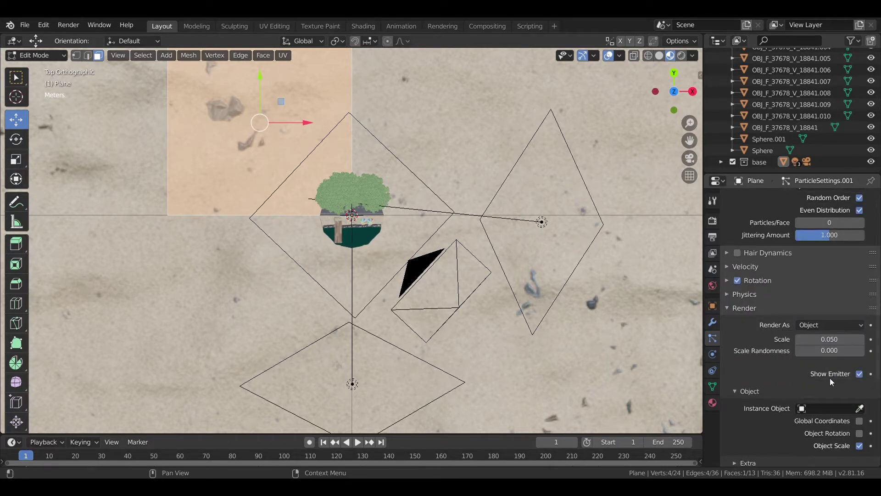
click(829, 408)
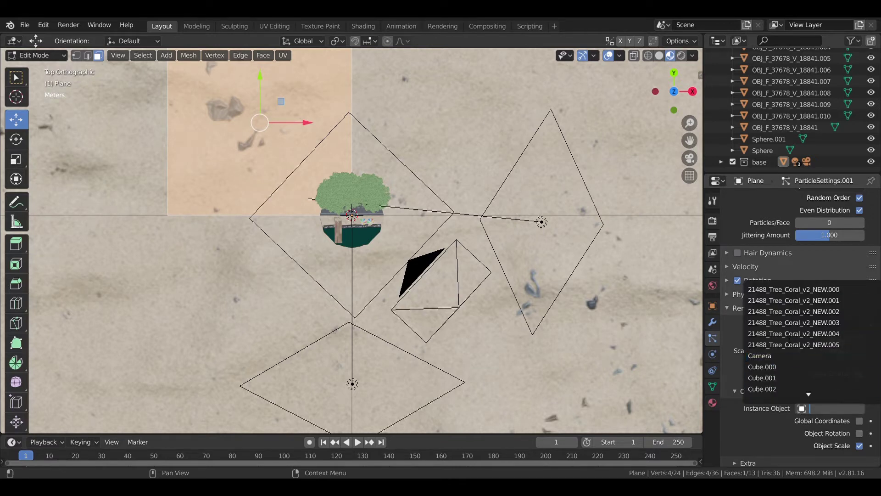
scroll(788, 342, down, 6)
scroll(788, 343, down, 8)
scroll(787, 345, down, 8)
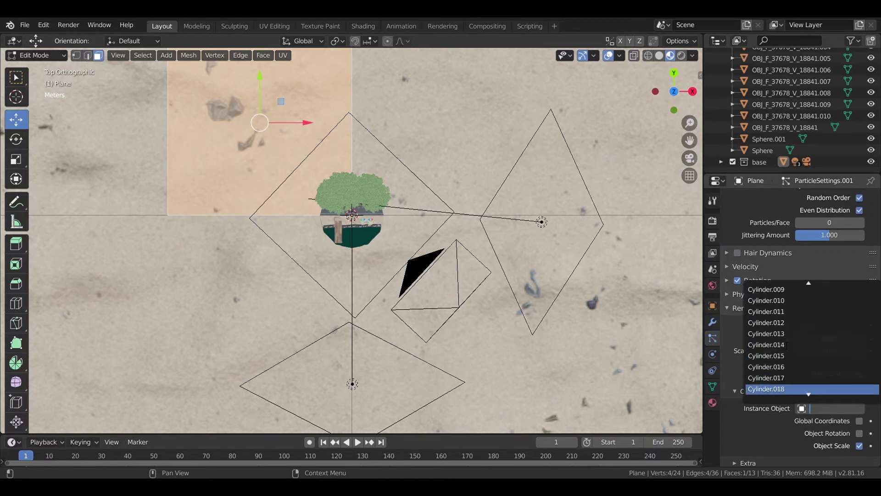
scroll(786, 347, down, 4)
scroll(785, 348, down, 8)
scroll(784, 352, down, 8)
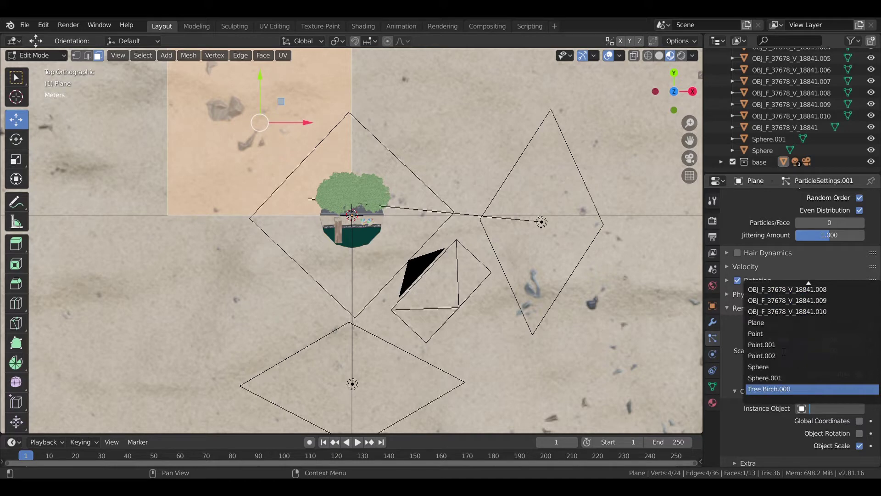
click(773, 388)
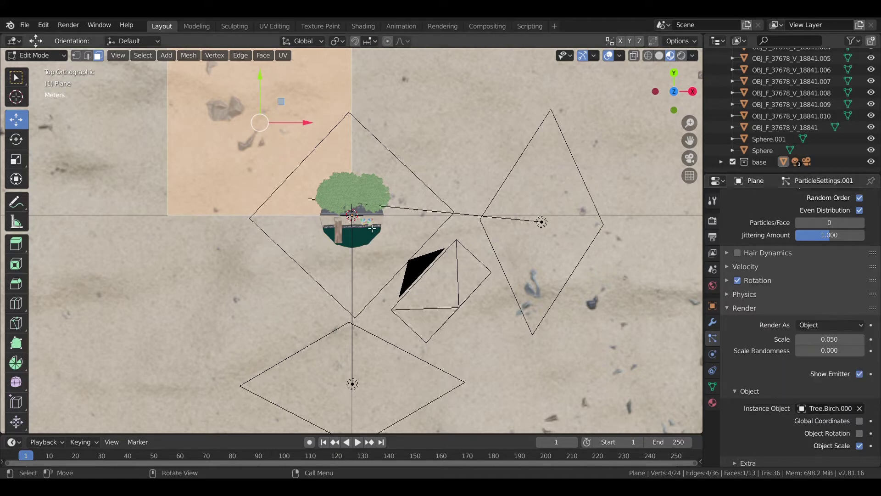
Return the plane to Object Mode and enable object rotation for the tree particles
key(ctrl+Tab)
click(400, 213)
scroll(402, 216, down, 2)
scroll(402, 217, down, 2)
scroll(768, 352, down, 3)
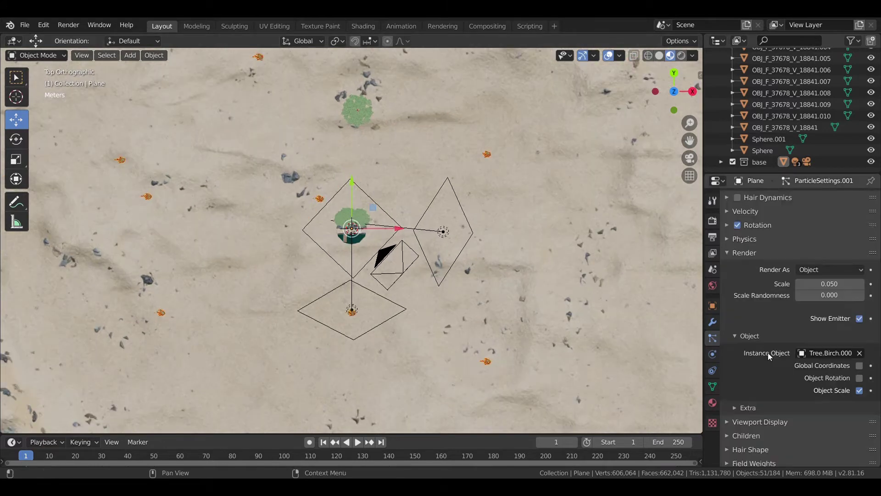
scroll(767, 353, down, 2)
click(859, 341)
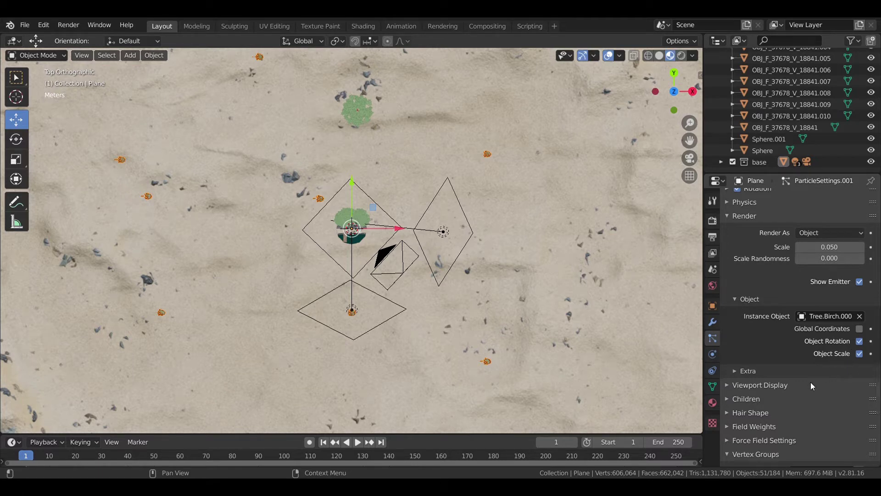
Set the tree particle scale to 0.080 with scale randomness 0.500
scroll(811, 381, up, 3)
scroll(810, 380, up, 3)
click(825, 395)
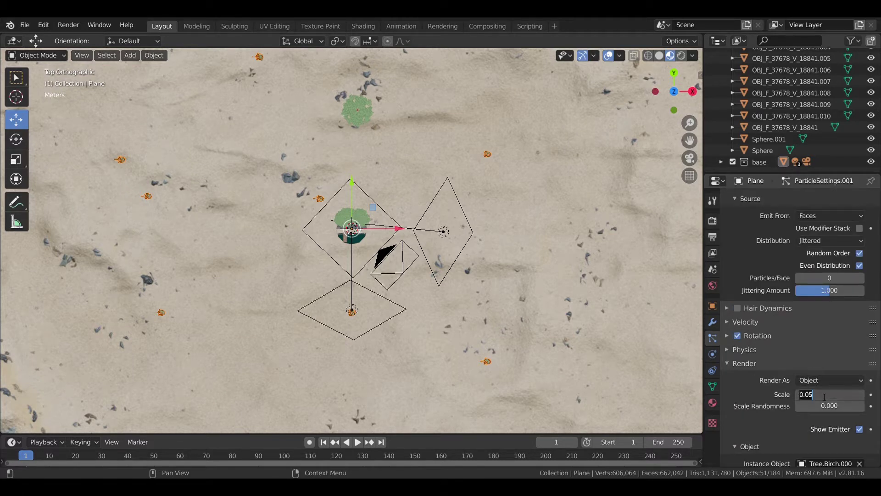
text(0.0)
key(Return)
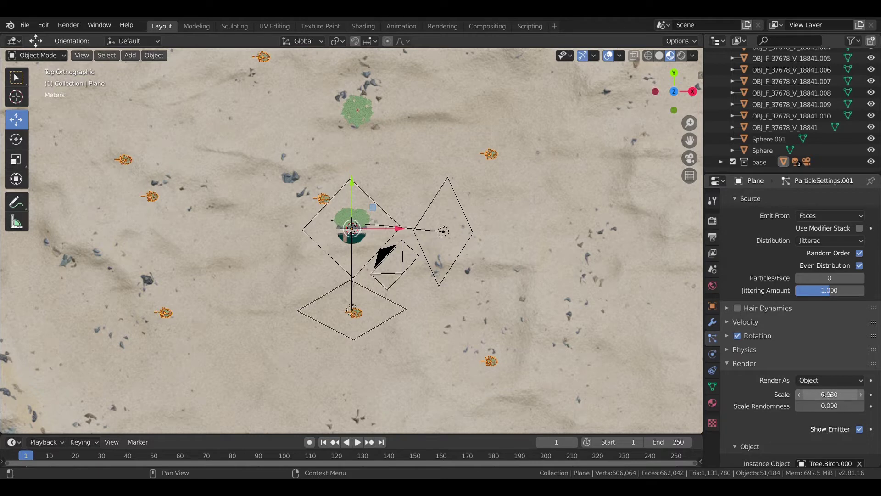
click(826, 405)
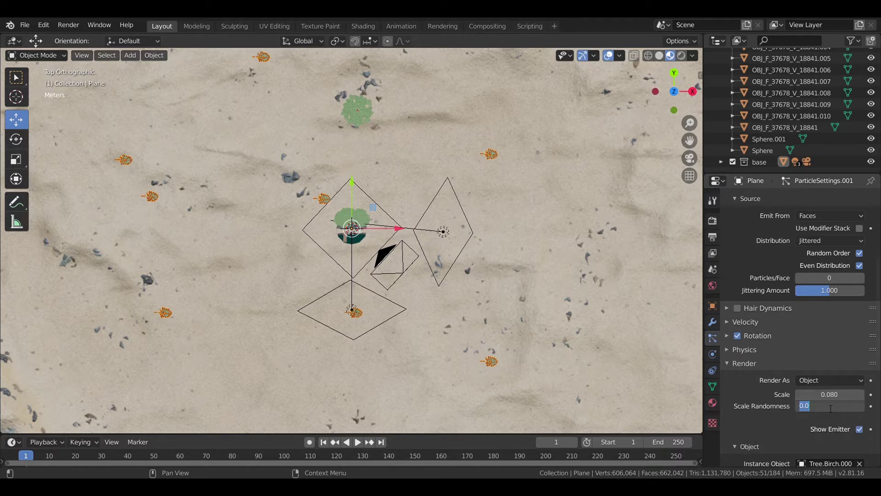
text(0.)
key(Return)
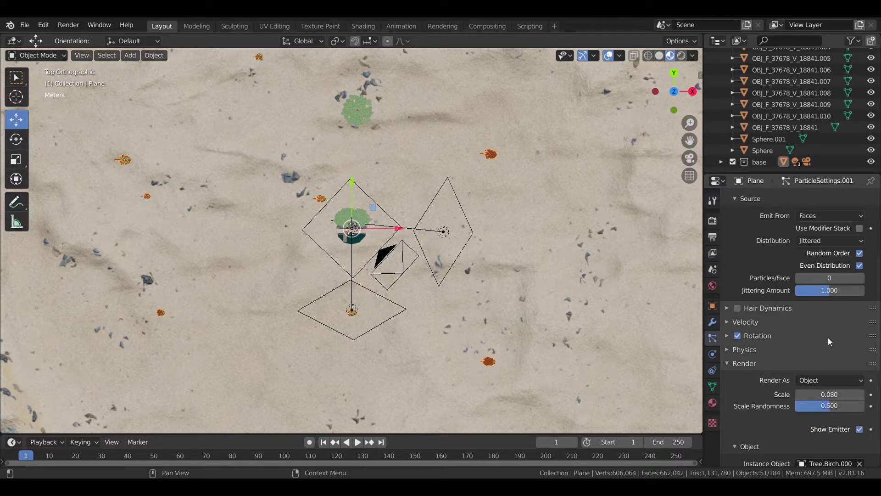
Drive the particle density with the vertex group 'Group'
scroll(821, 344, down, 5)
scroll(815, 351, down, 5)
scroll(815, 354, down, 1)
click(808, 360)
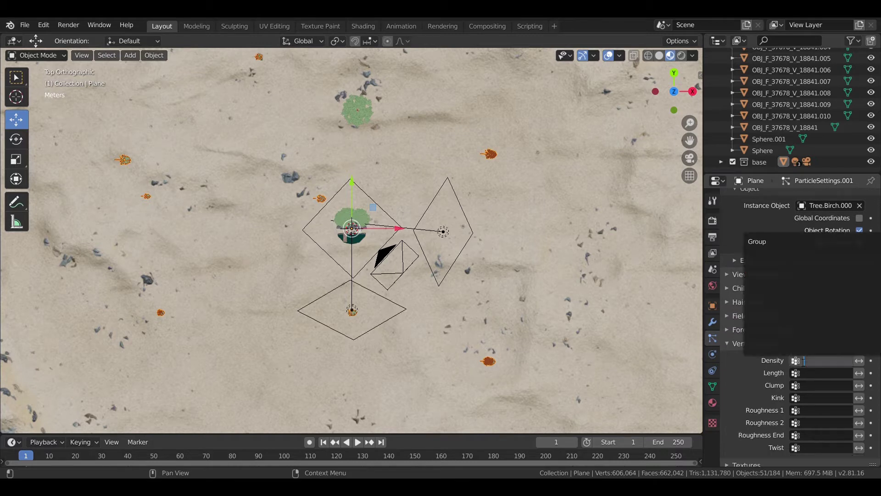
click(769, 244)
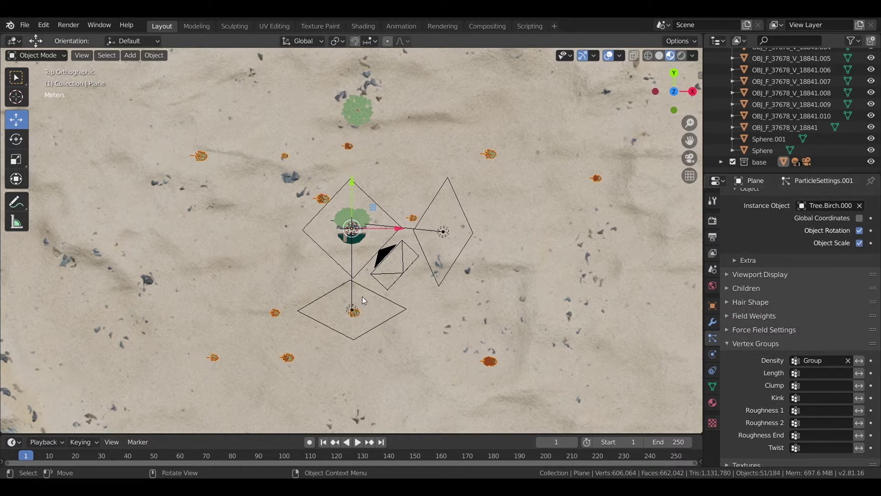
Preview the scattered trees in perspective, then return to top view in Edit Mode
key(Tab)
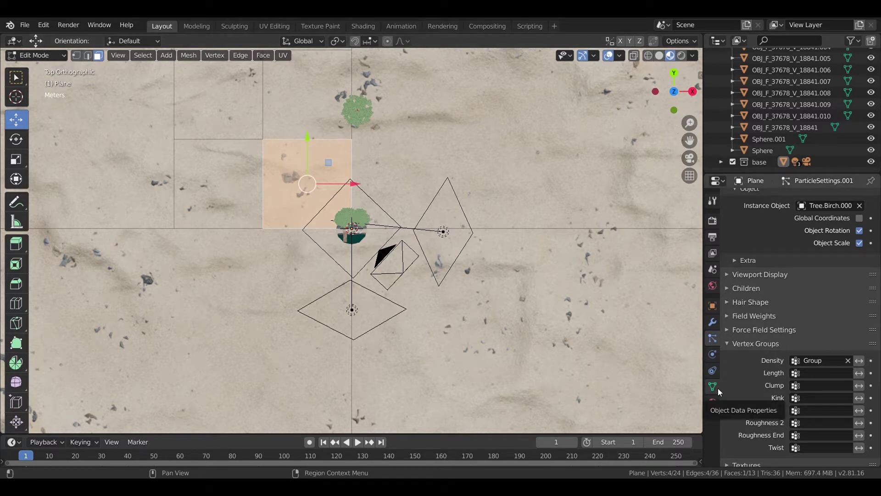
key(Tab)
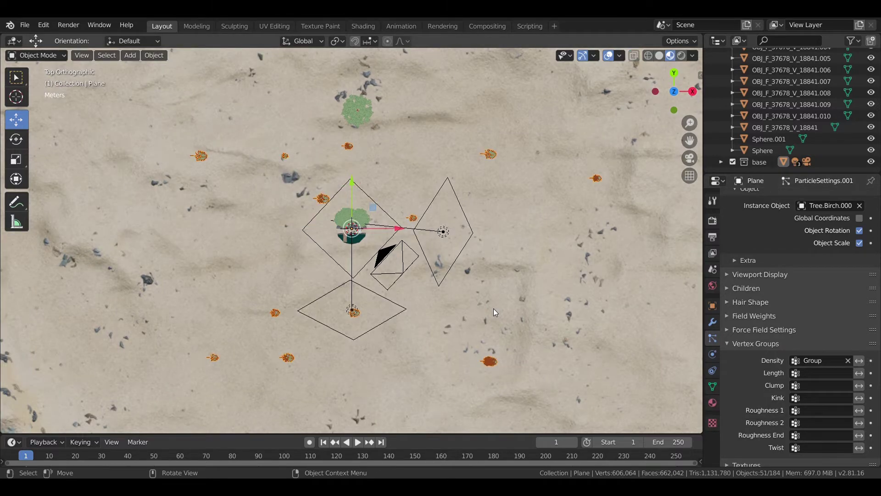
mouse_move(494, 308)
middle_down()
mouse_move(480, 216)
mouse_move(533, 268)
middle_up()
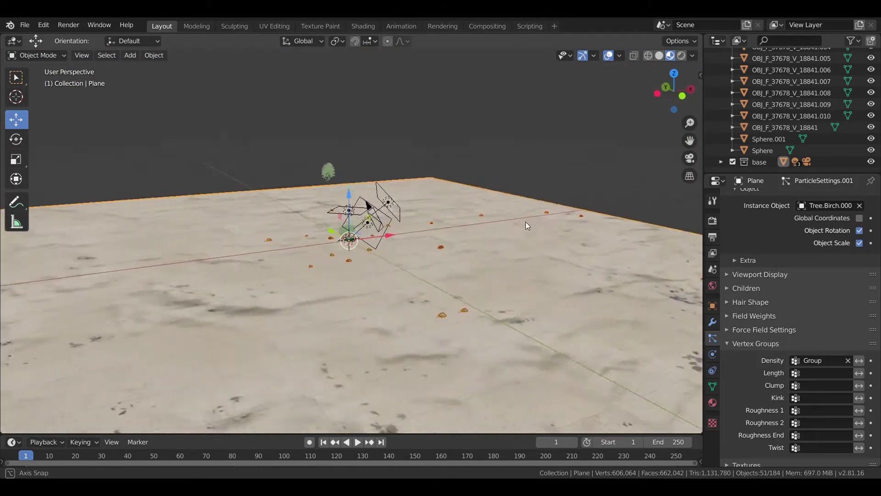
key(KP_7)
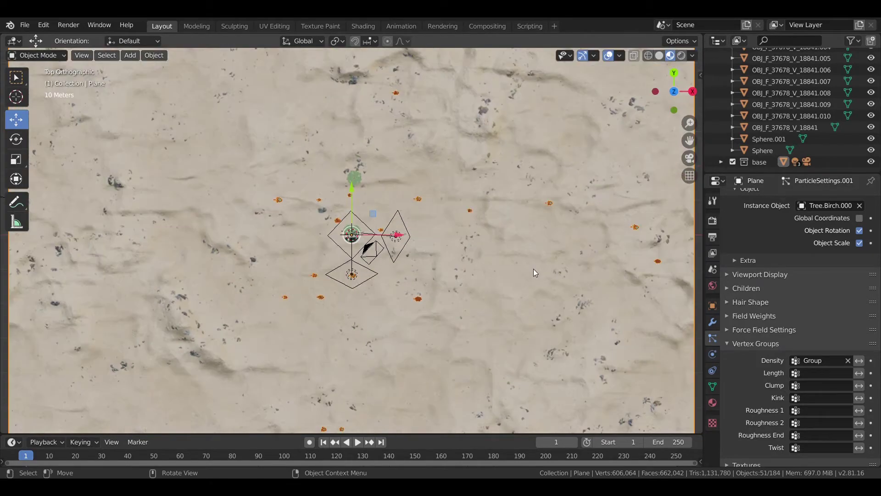
key(Tab)
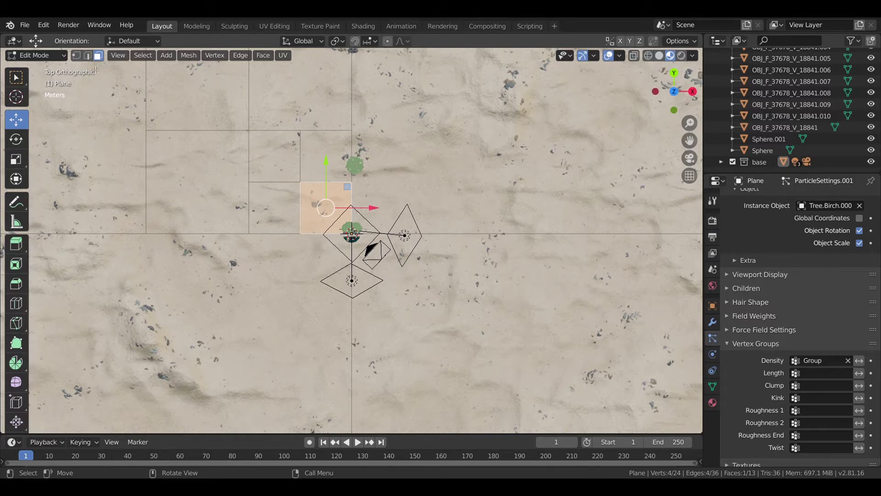
click(54, 55)
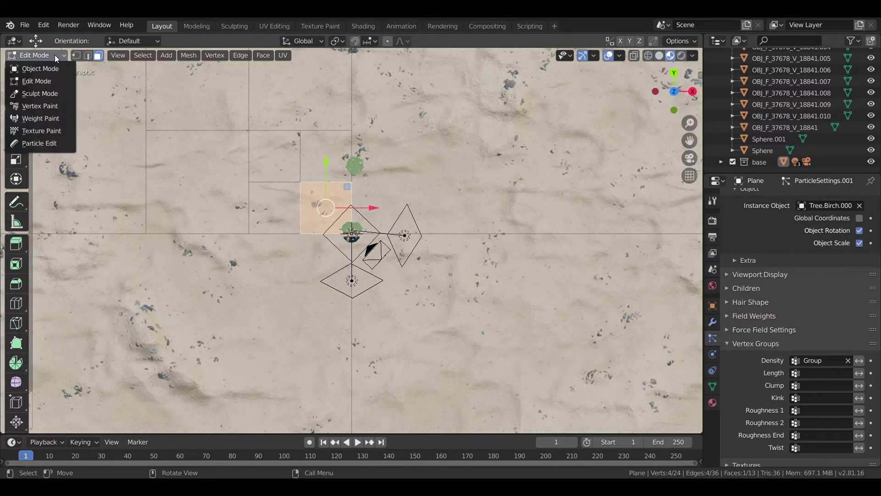
Weight-paint the plane's Group to full weight across most of the ground with the Draw brush
click(56, 118)
scroll(222, 137, down, 8)
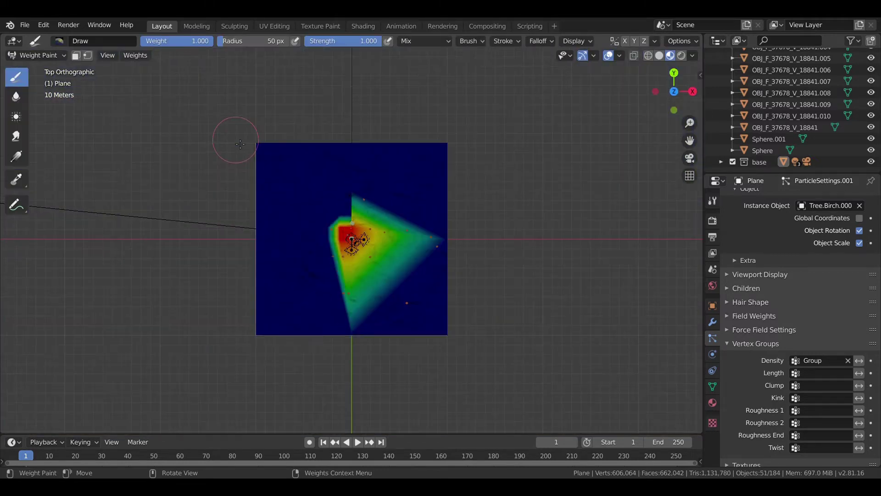
drag(239, 140, 402, 140)
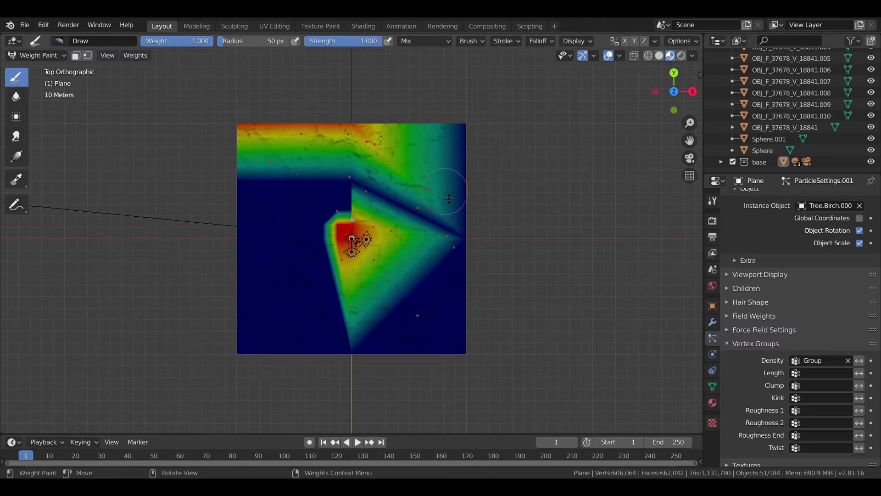
drag(402, 140, 458, 153)
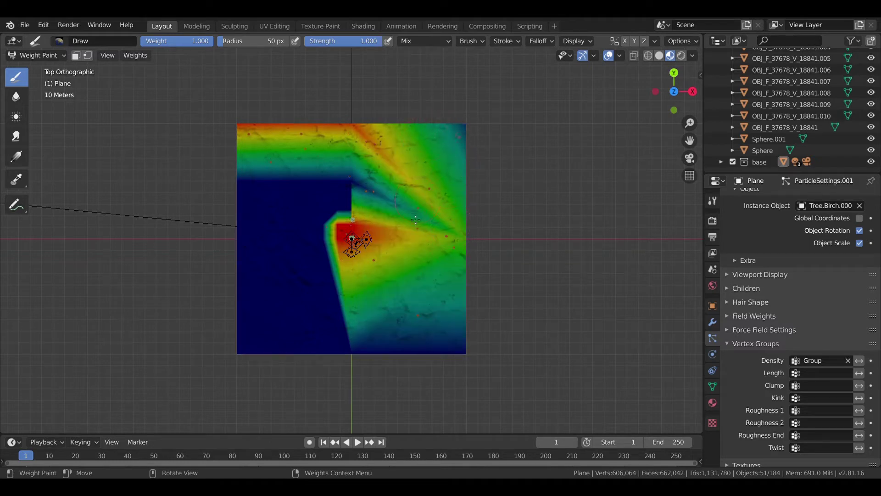
drag(391, 199, 373, 194)
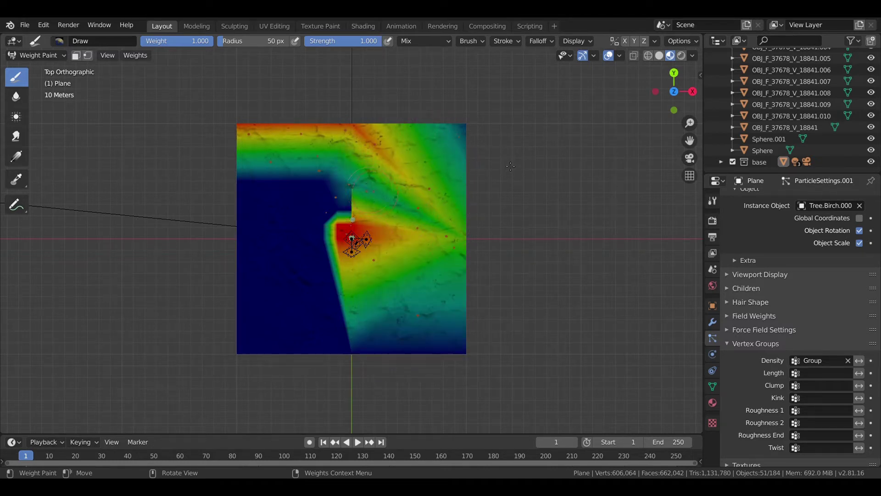
mouse_move(450, 147)
mouse_down()
mouse_move(451, 291)
mouse_move(297, 332)
mouse_up()
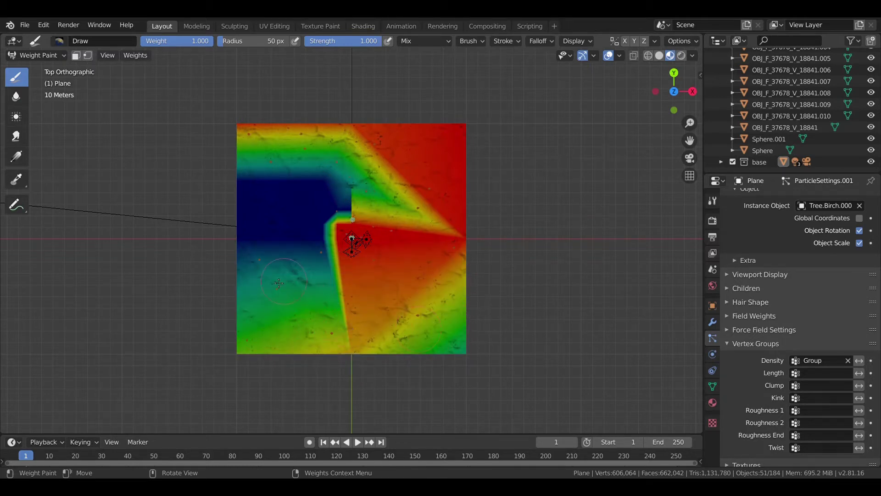
drag(279, 284, 243, 234)
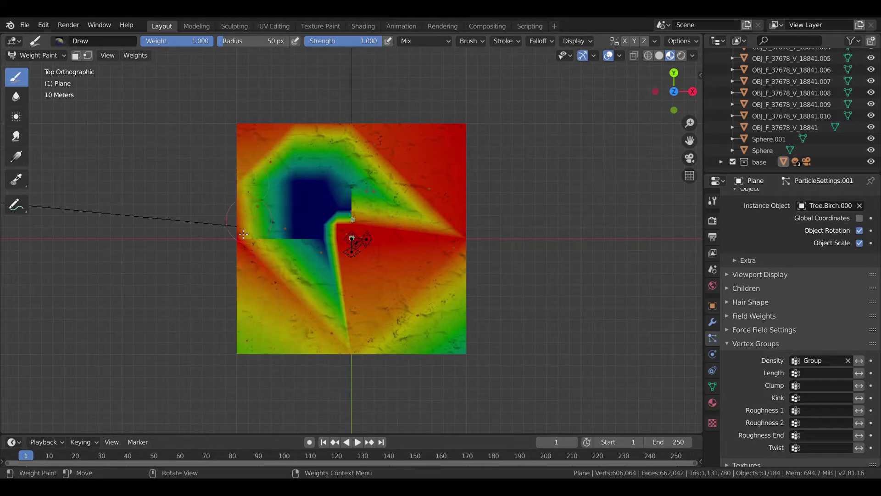
Keep 'Group' as the density vertex group and recheck the weight map before returning to Edit Mode
key(Tab)
scroll(390, 202, up, 4)
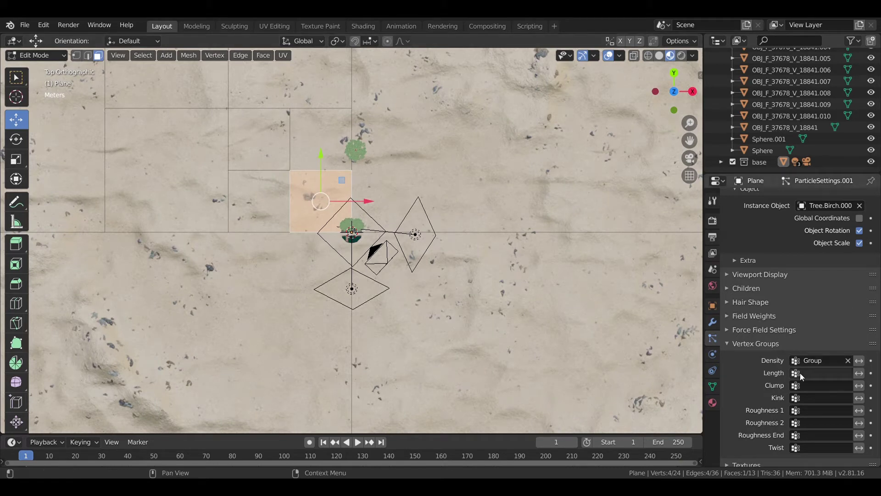
click(804, 361)
key(Return)
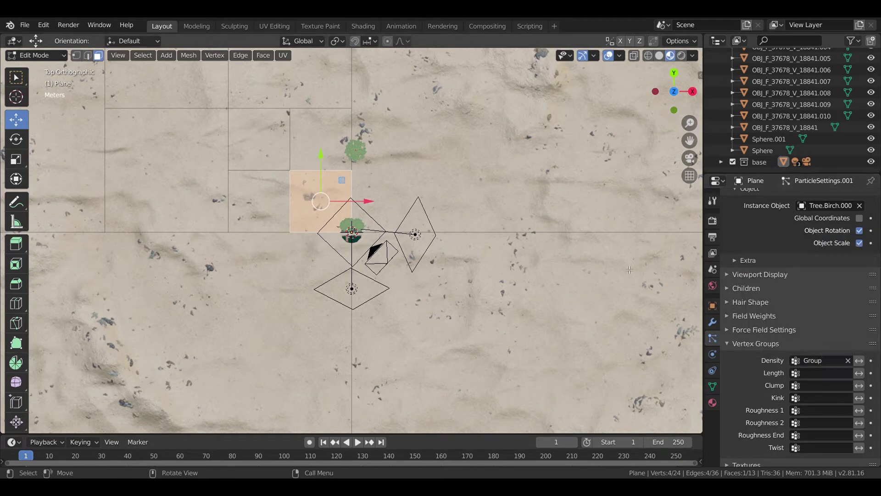
key(ctrl+Tab)
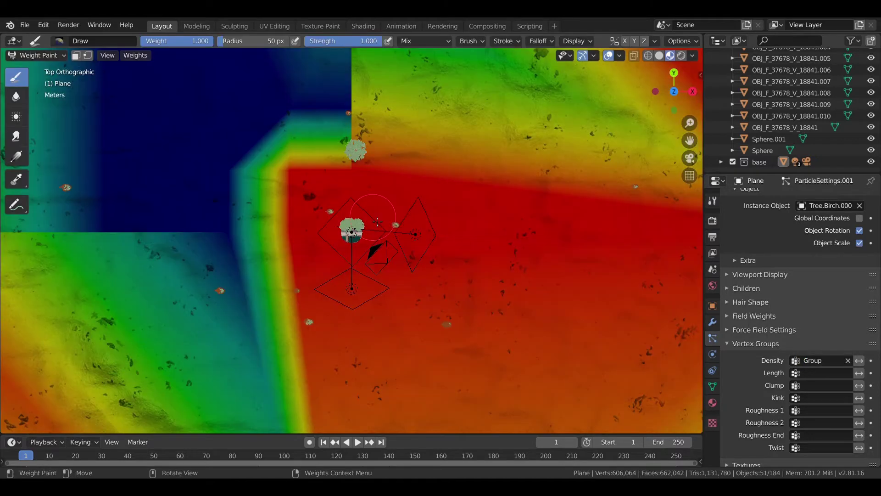
key(Tab)
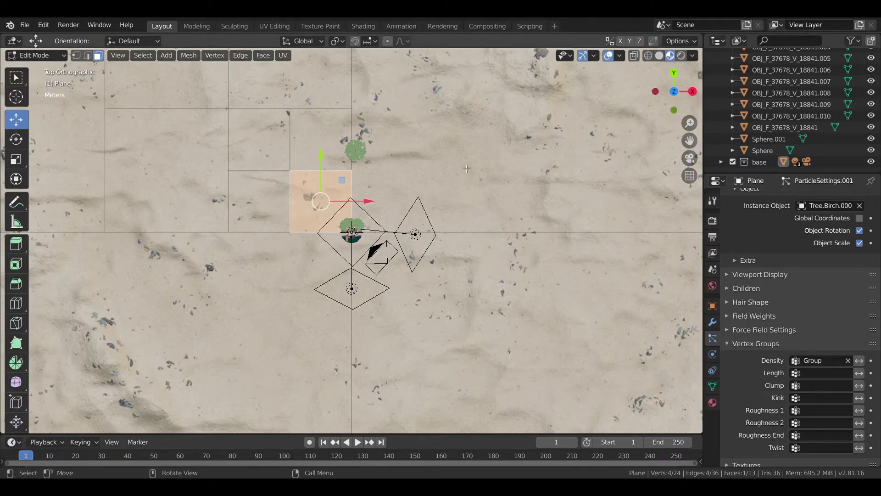
Look through the camera at the scattered birch trees, briefly previewing the weight map
click(13, 77)
key(KP_0)
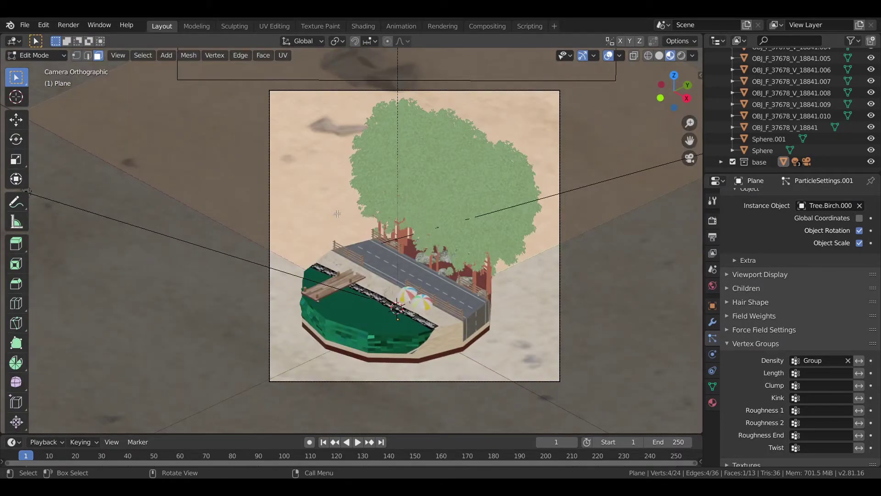
key(Tab)
key(Tab)
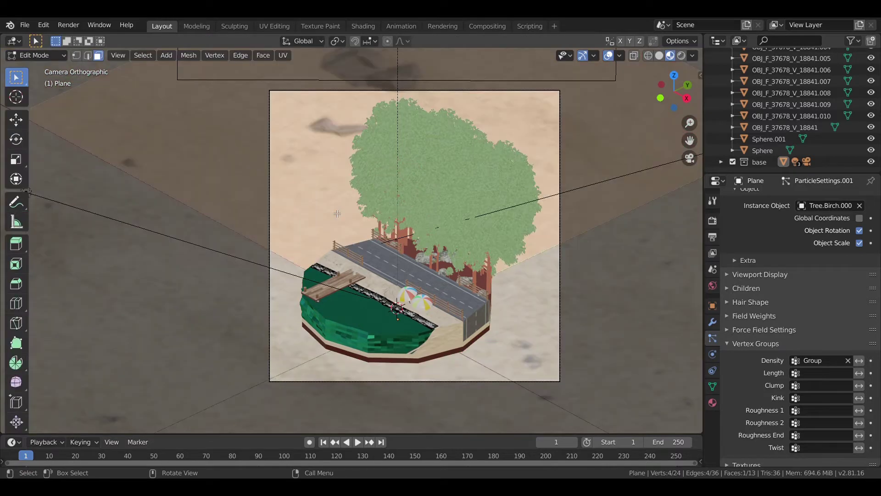
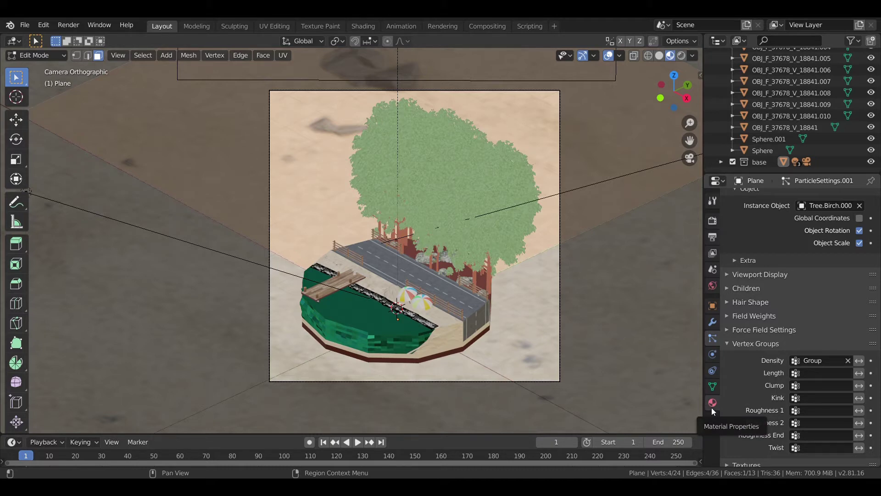
Remove the Plane's particle system and return to Object Mode in top view
scroll(750, 311, up, 5)
scroll(750, 311, up, 5)
scroll(879, 204, up, 5)
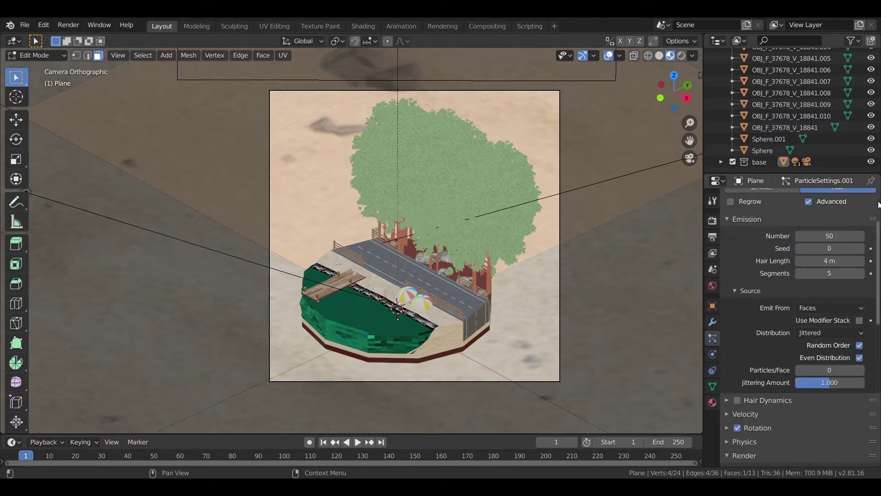
scroll(879, 204, up, 3)
click(871, 210)
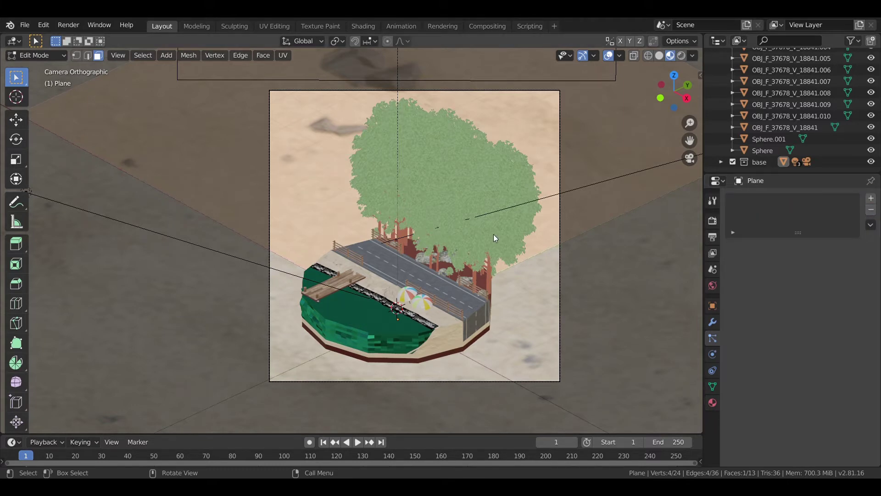
key(ctrl+Tab)
key(ctrl+Tab)
click(36, 55)
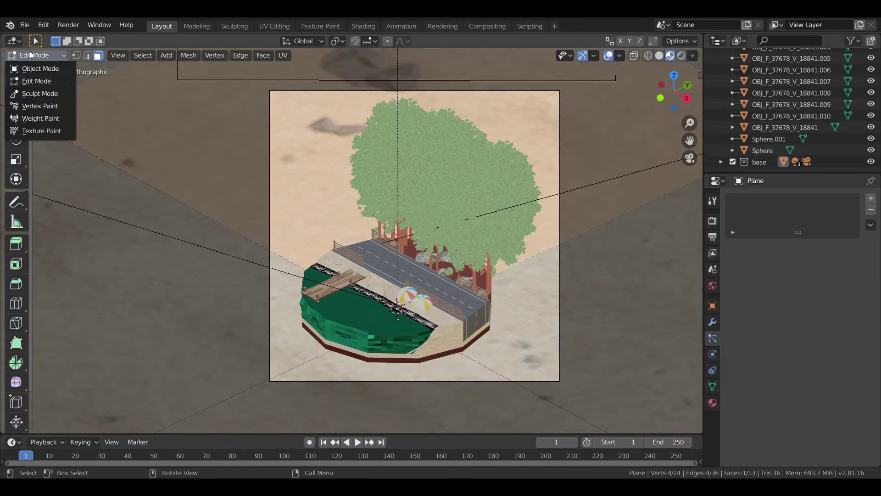
click(48, 70)
scroll(367, 205, down, 4)
key(KP_7)
scroll(341, 213, down, 3)
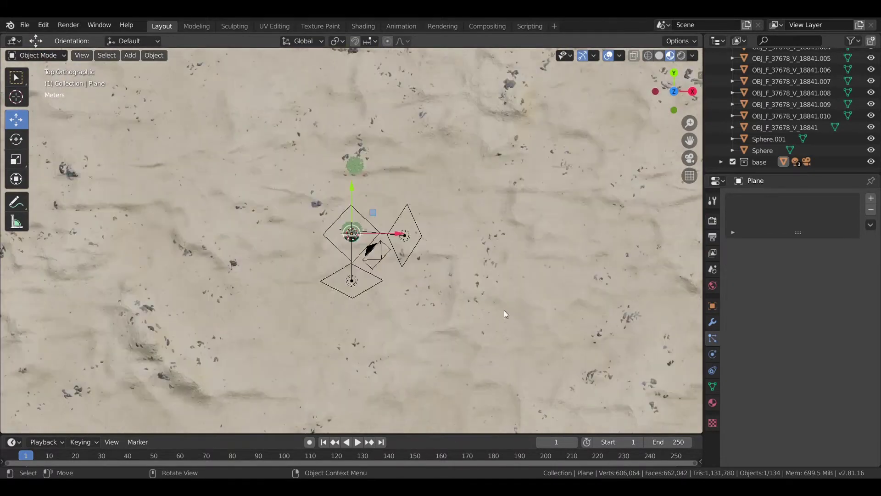
Duplicate the plane in place and enlarge the copy to 1.894 scale
key(shift)
key(shift+d)
right_click(525, 317)
key(s)
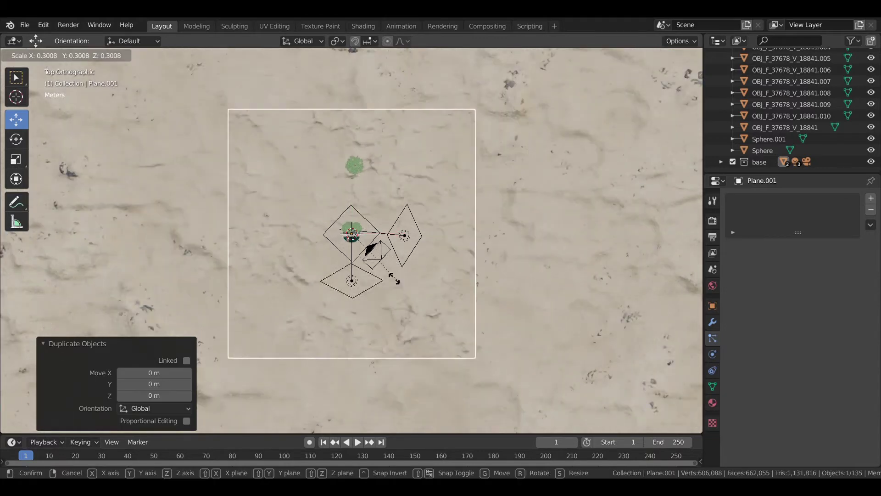
click(357, 241)
scroll(357, 241, up, 3)
scroll(415, 298, up, 2)
key(s)
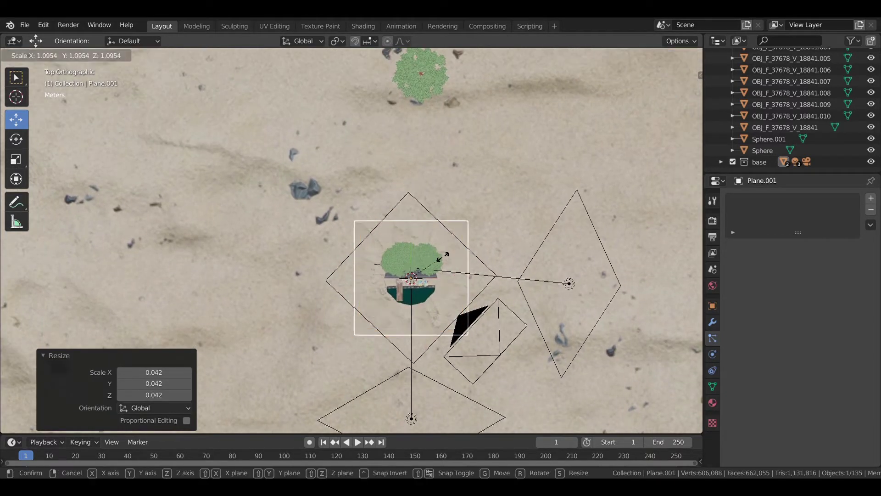
click(475, 270)
Move the copy up and left, then rotate it about 45°
key(g)
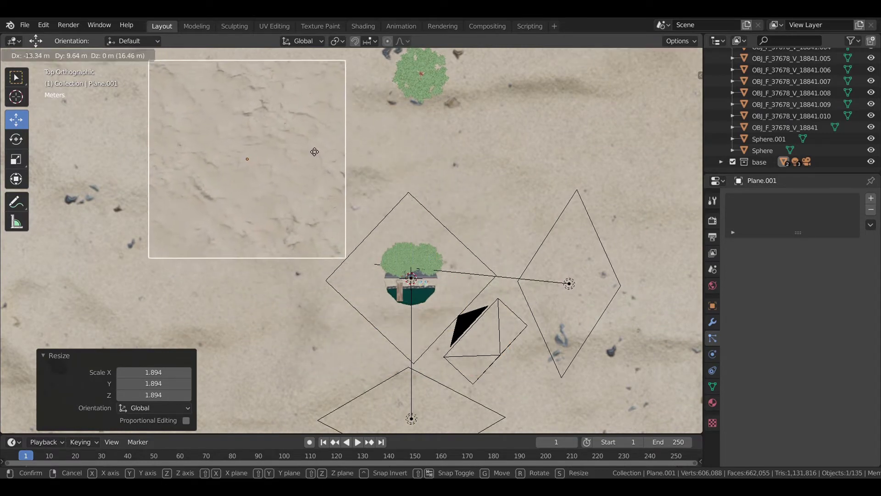
click(296, 133)
key(r)
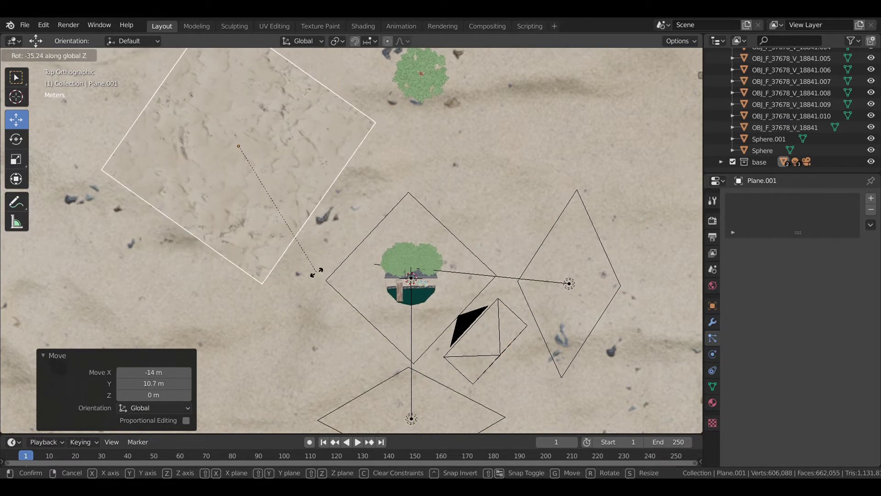
click(293, 283)
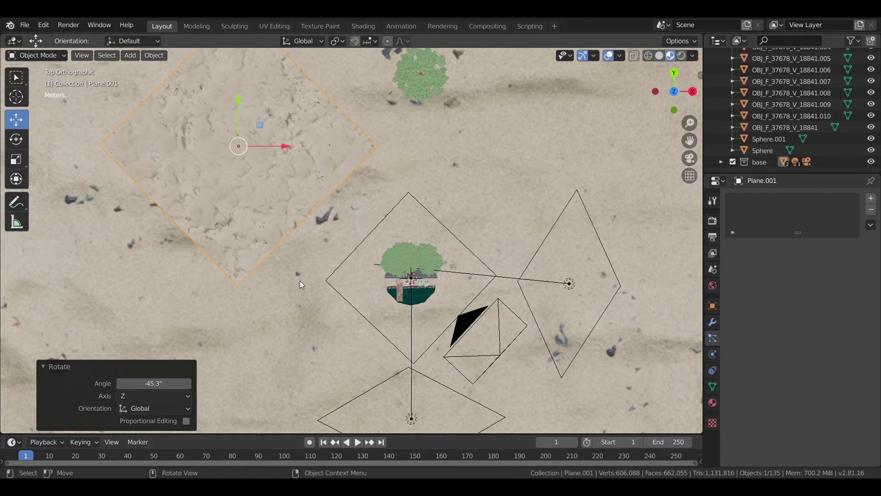
In camera view, slide the copy flat behind the diorama and turn it slightly (−1.54°)
key(KP_0)
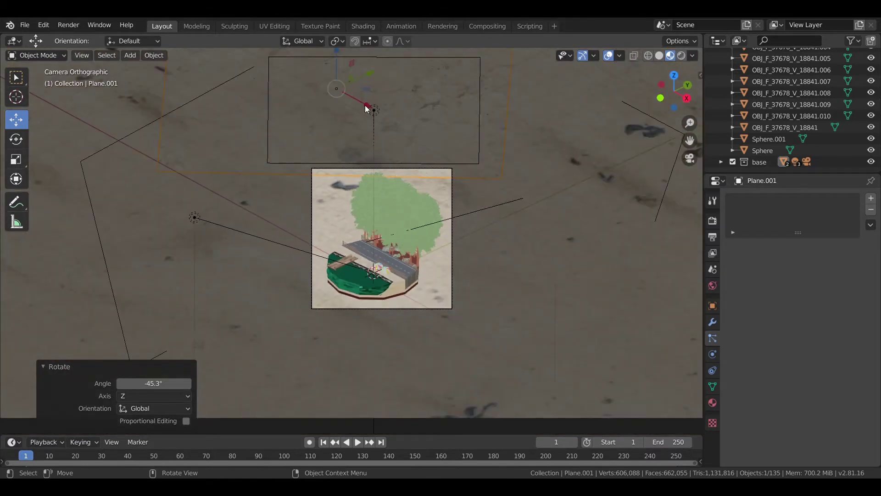
key(g)
key(shift+z)
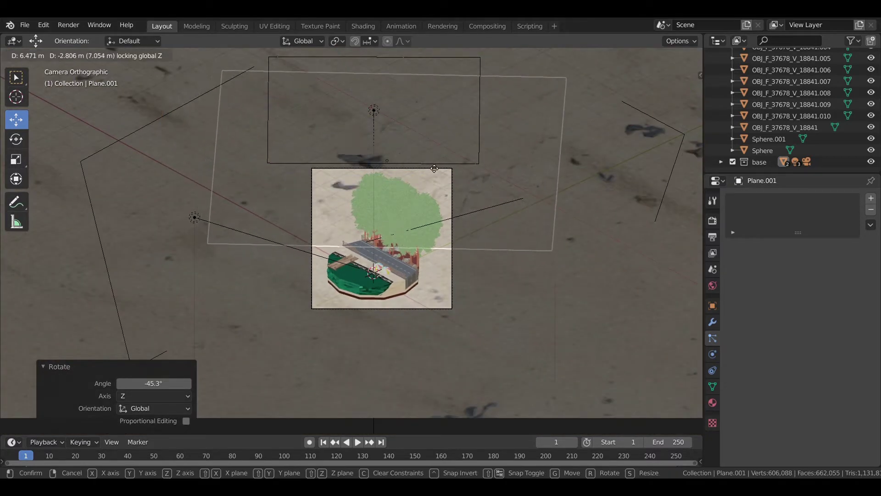
click(539, 239)
key(r)
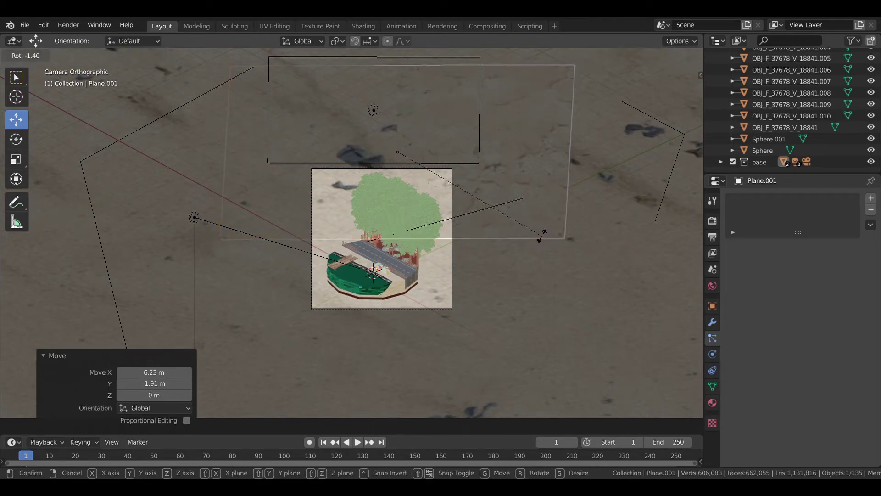
click(541, 236)
mouse_move(542, 236)
middle_down()
mouse_move(512, 210)
mouse_move(538, 233)
mouse_move(582, 244)
middle_up()
scroll(581, 244, down, 5)
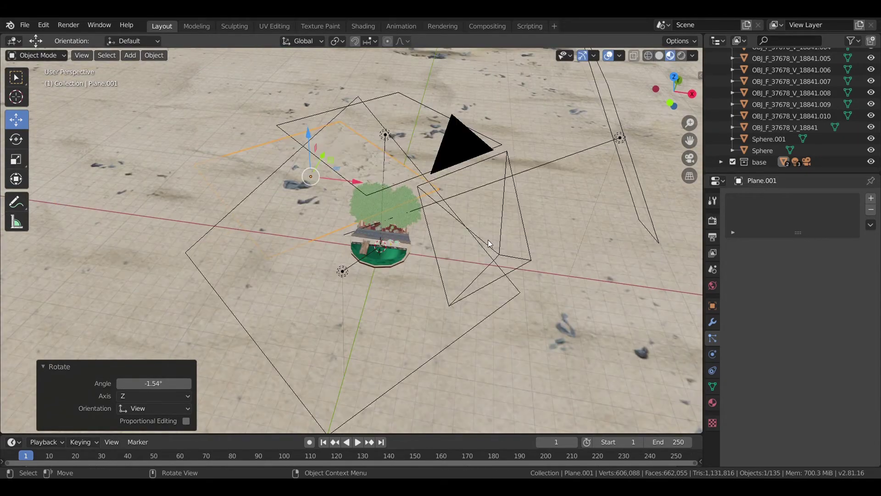
scroll(488, 239, down, 3)
scroll(466, 226, down, 1)
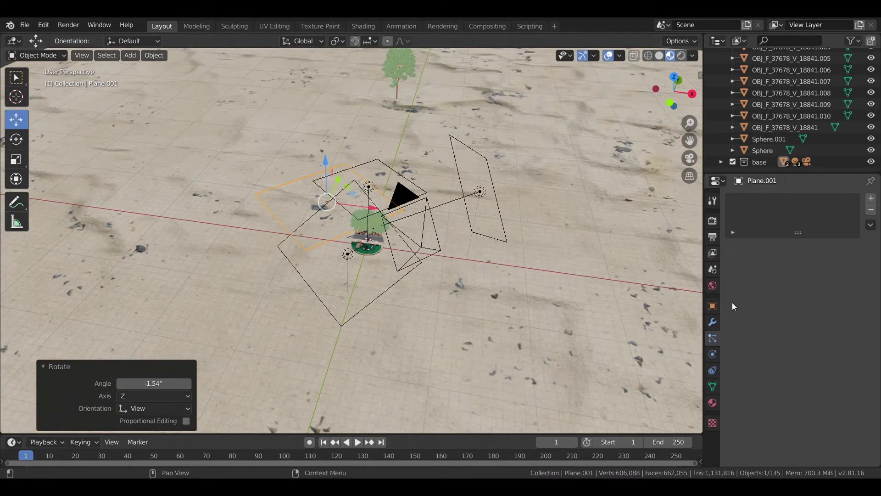
Add a hair particle system with 200 particles to Plane.001
click(870, 201)
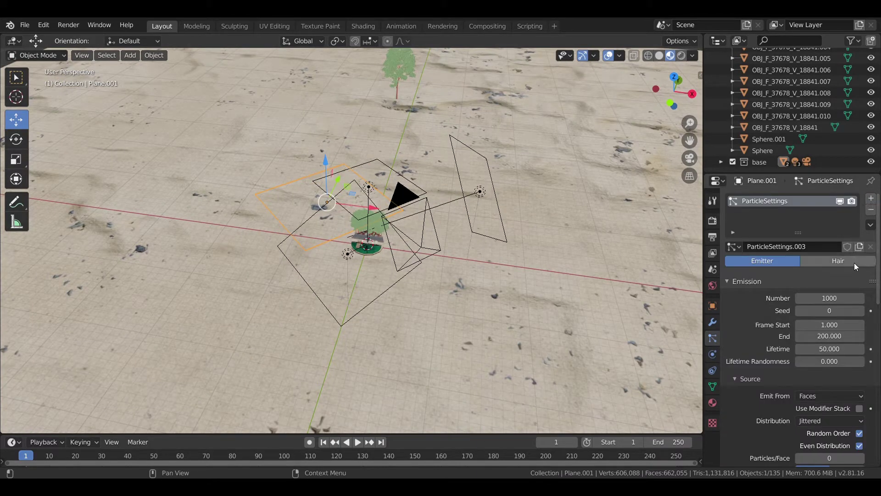
click(847, 263)
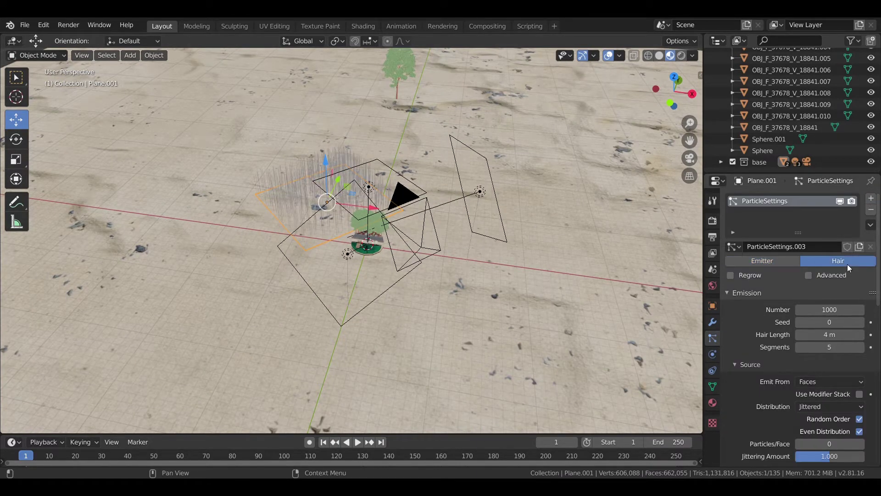
click(843, 310)
text(200)
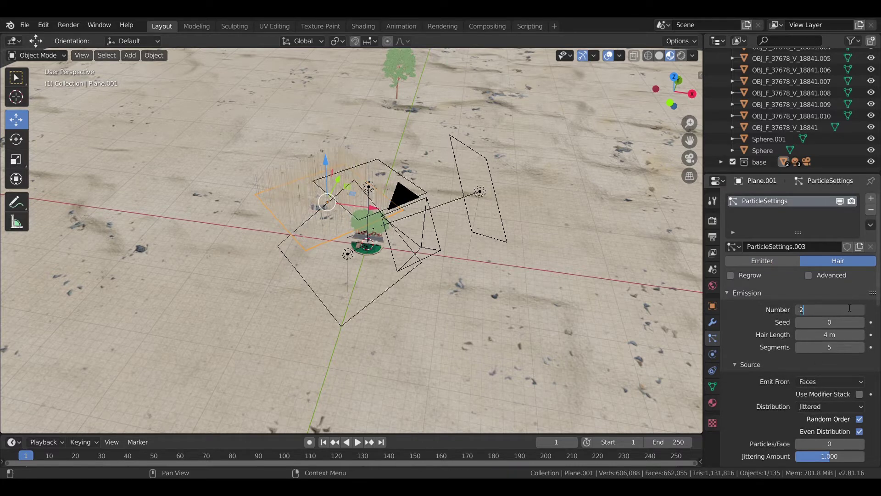
key(Return)
Assign the existing ParticleSettings tree setup to the new particle system
scroll(850, 287, down, 5)
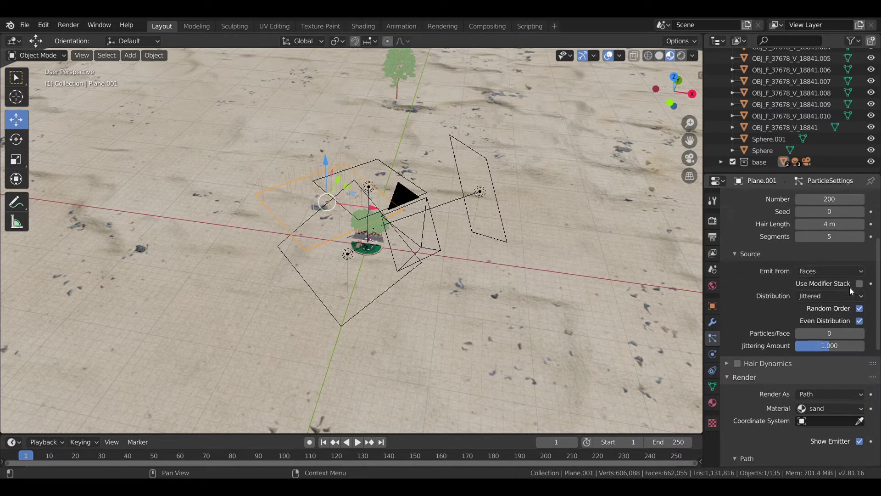
scroll(850, 287, down, 1)
scroll(855, 356, up, 4)
scroll(838, 329, up, 2)
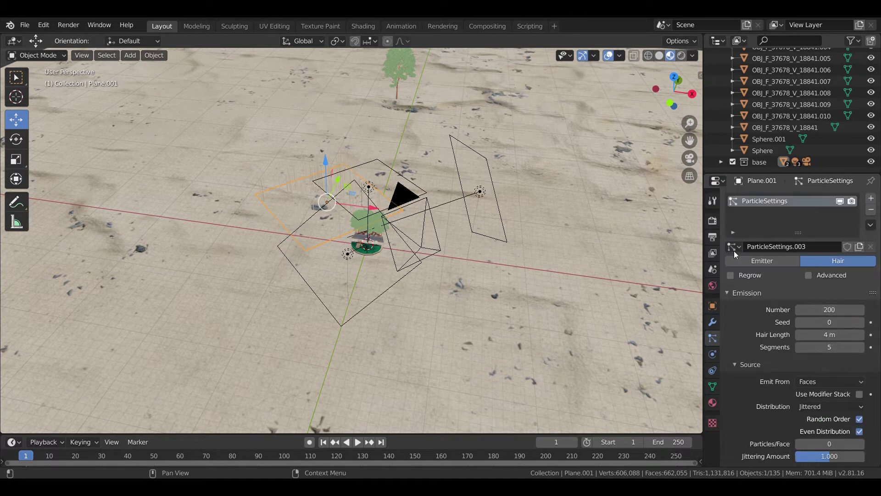
click(733, 247)
click(730, 263)
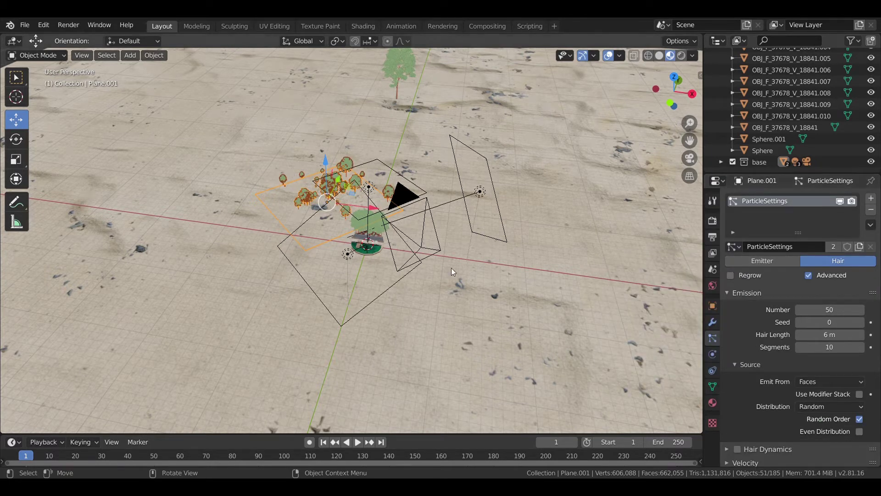
key(KP_0)
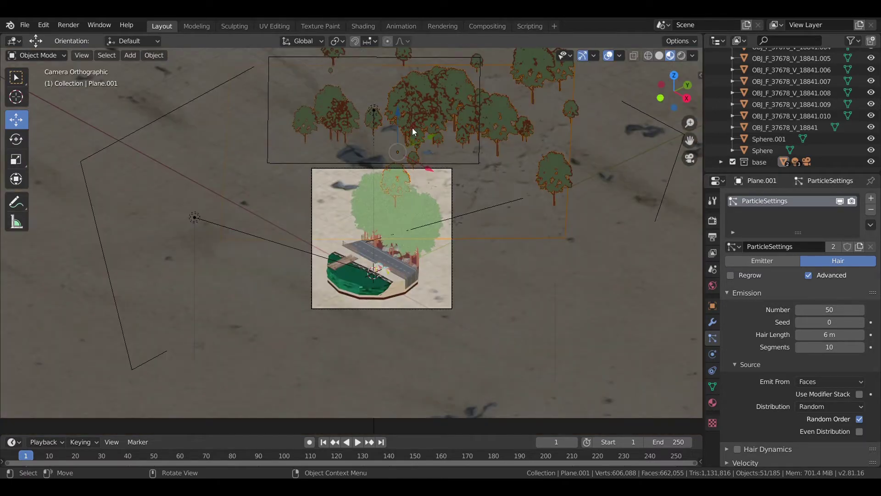
Shift the tree plane 1.43 m along Y and settle its trees around the diorama
drag(413, 130, 404, 181)
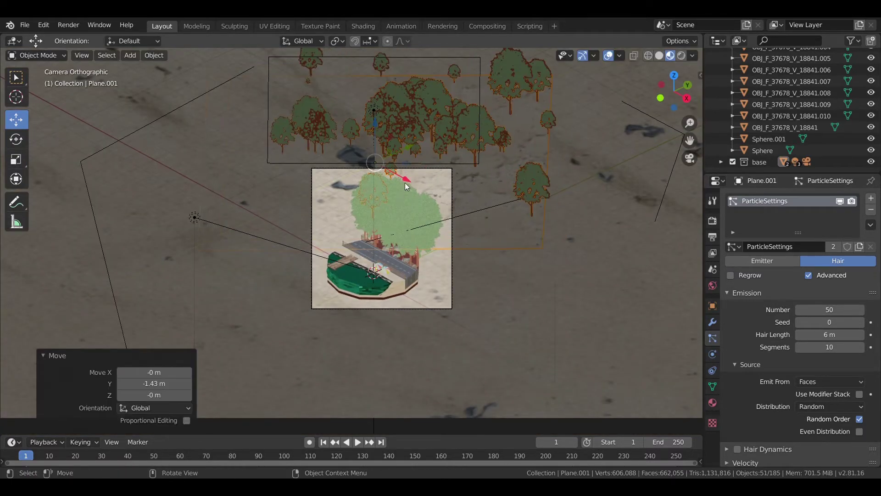
key(g)
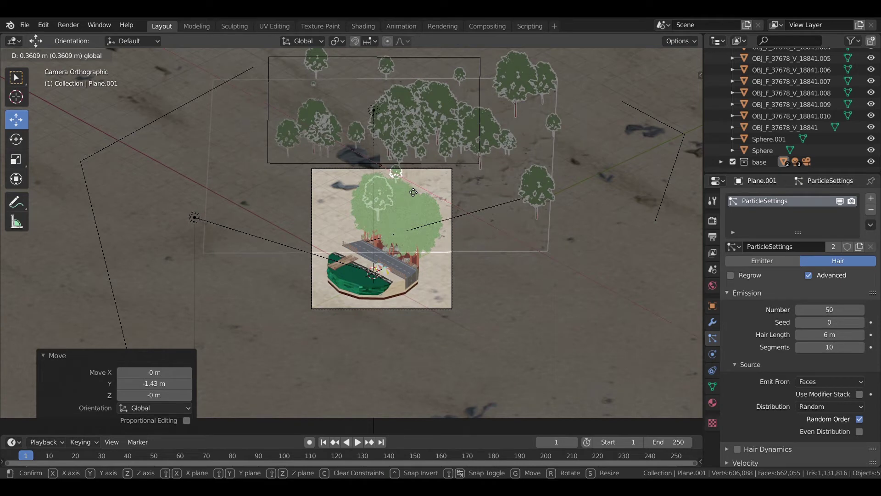
click(497, 286)
key(g)
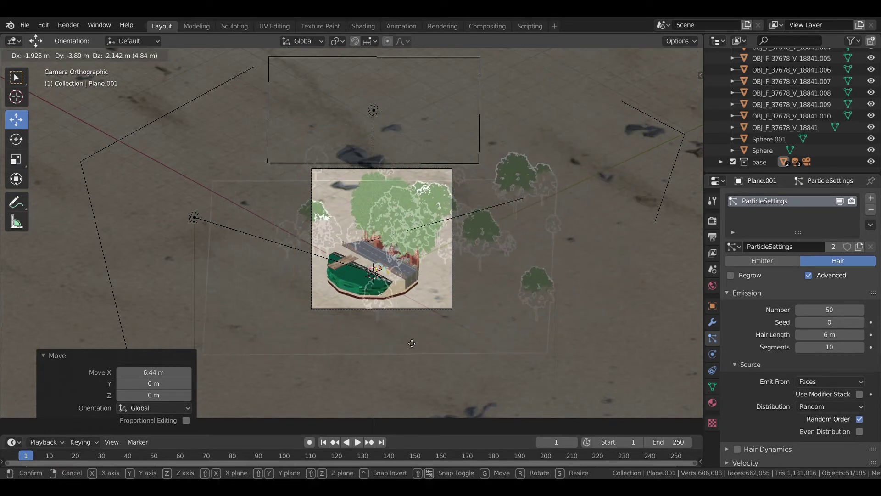
click(427, 343)
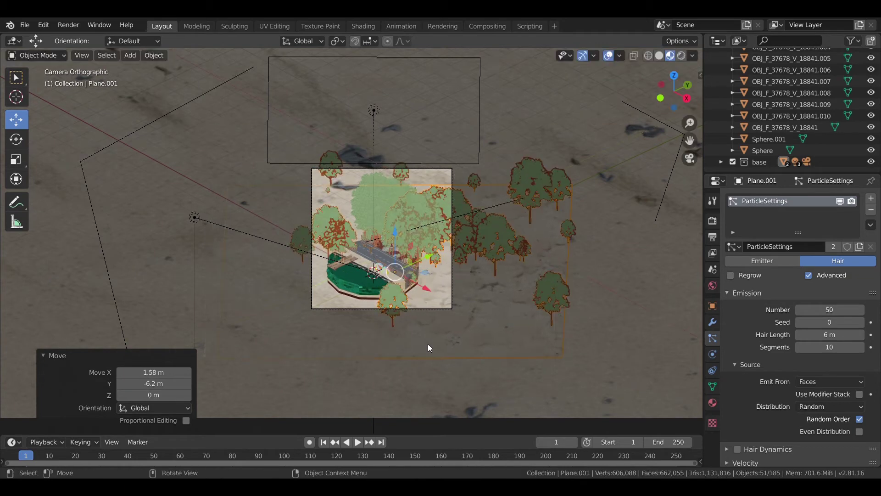
scroll(507, 349, up, 1)
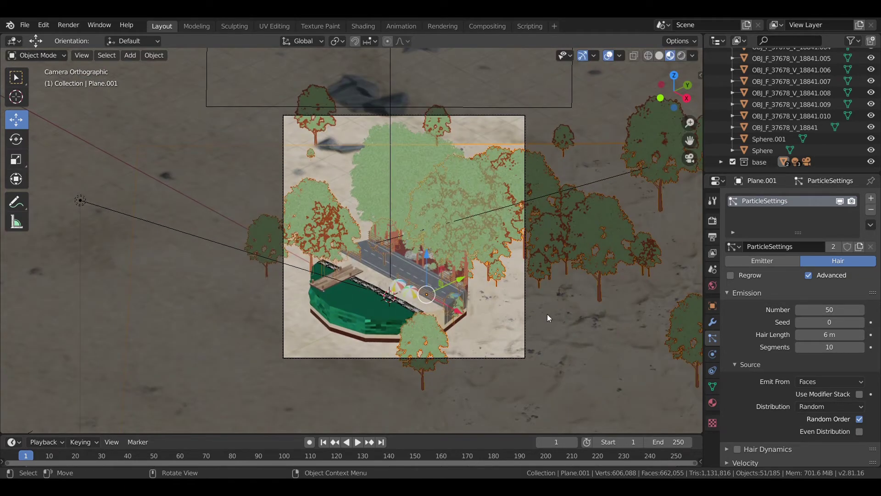
key(ctrl)
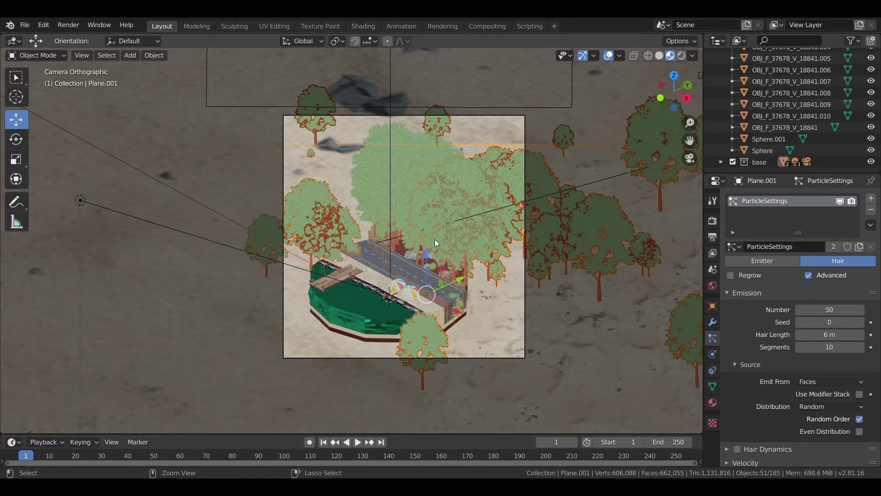
Slide the tree plane along X to −0.982 m, checking from front and top views
key(KP_1)
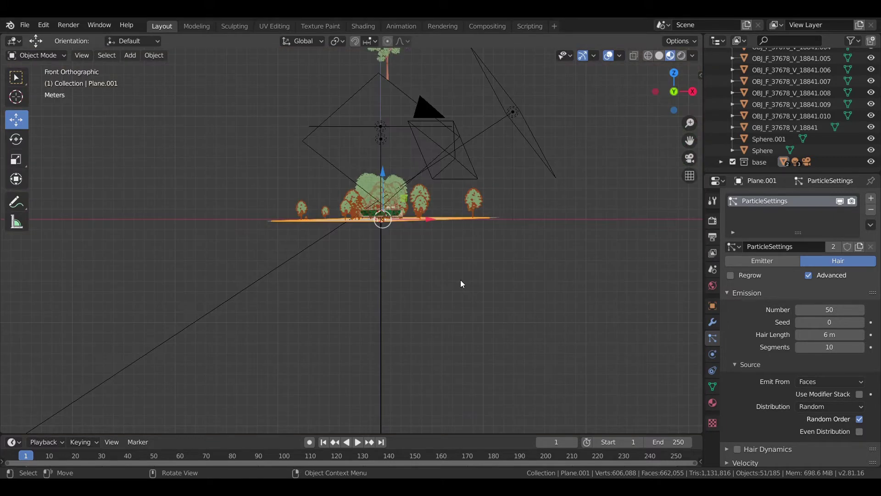
drag(435, 228, 404, 227)
mouse_move(404, 227)
middle_down()
mouse_move(378, 256)
mouse_move(359, 321)
middle_up()
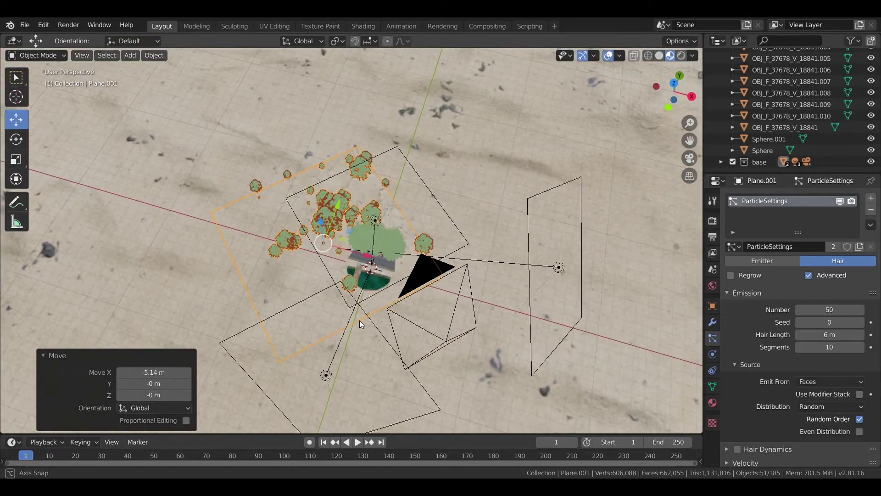
key(KP_7)
scroll(324, 275, up, 3)
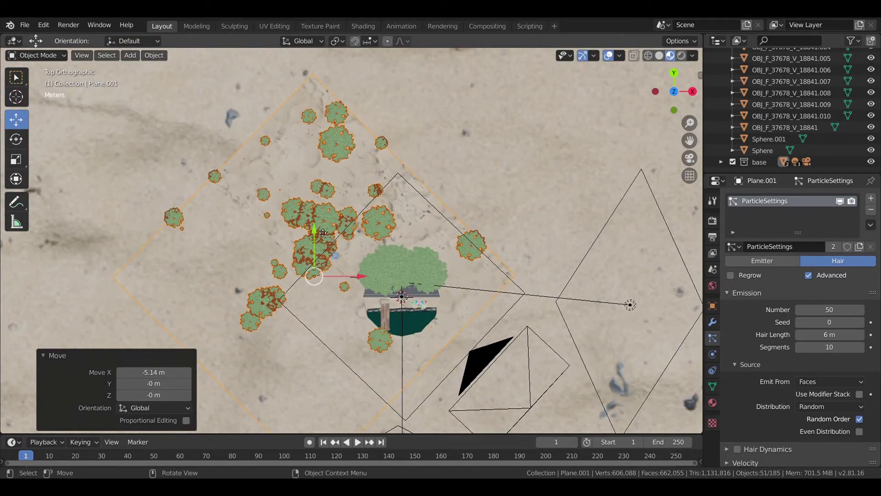
drag(323, 233, 305, 157)
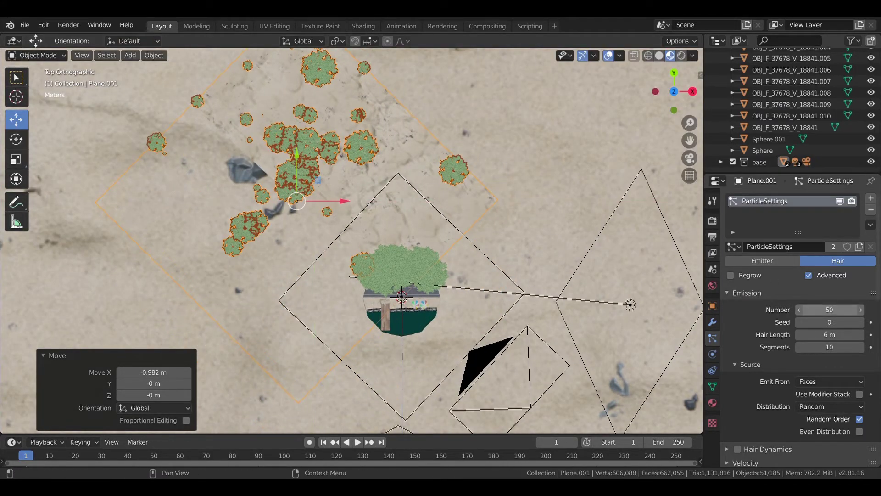
click(837, 312)
Switch to ParticleSettings.003 and render it as Tree.Birch.000 objects with Object Rotation
click(733, 246)
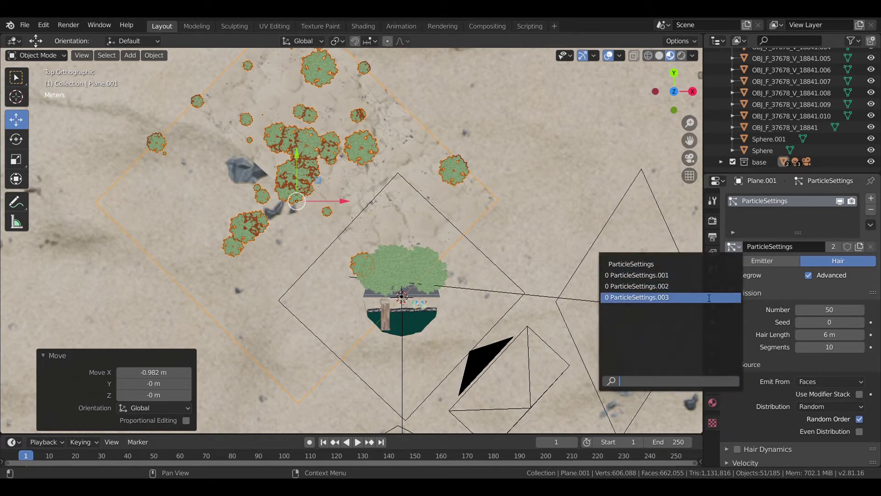
click(712, 294)
scroll(844, 388, down, 8)
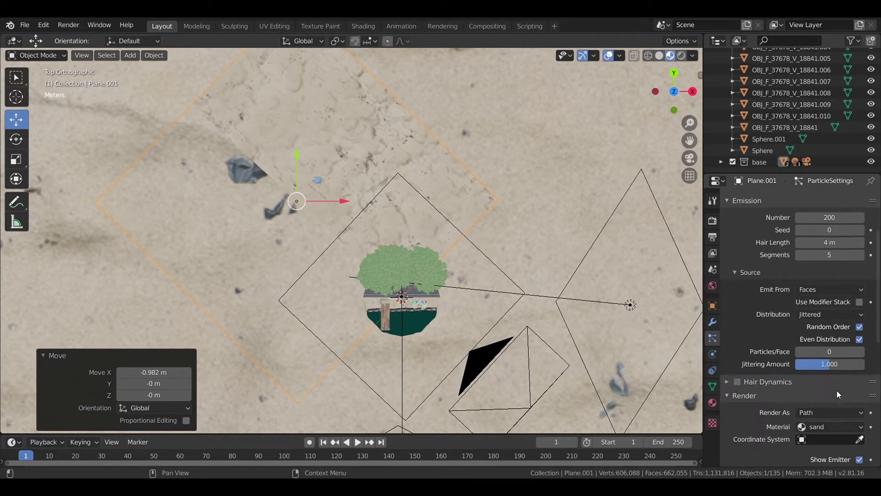
click(820, 344)
click(813, 373)
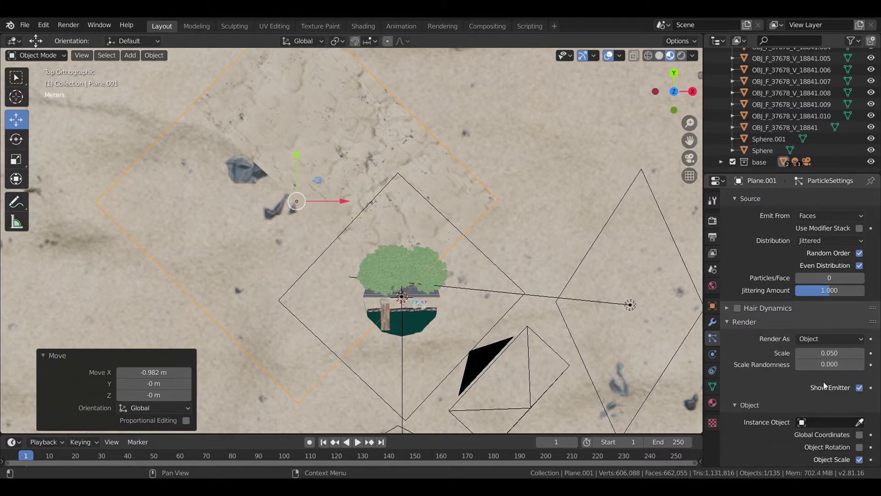
click(828, 422)
scroll(790, 382, down, 2)
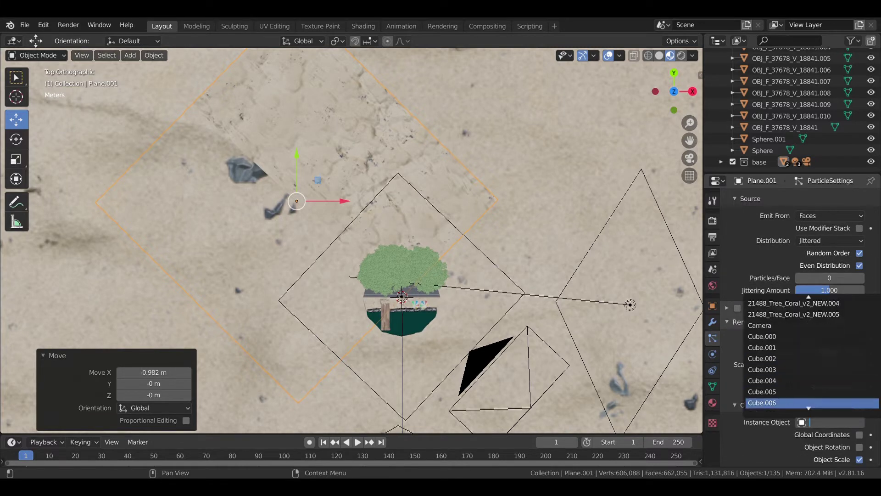
scroll(790, 382, down, 2)
text(tr)
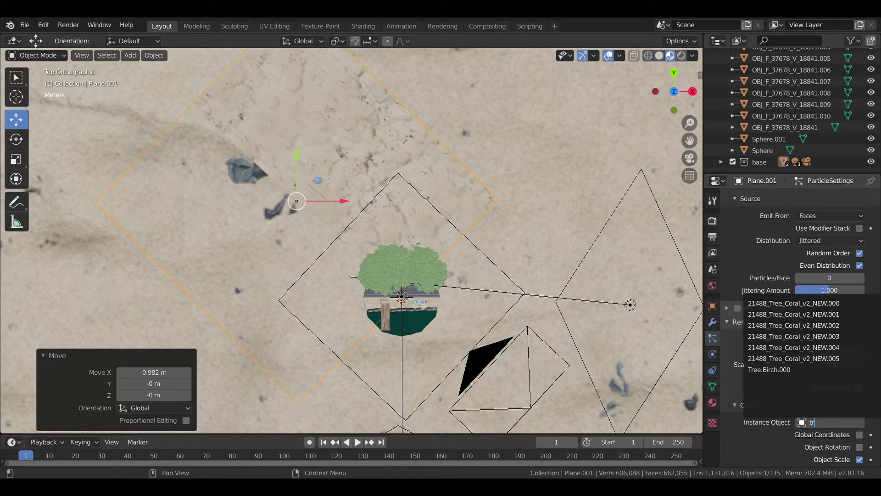
click(795, 369)
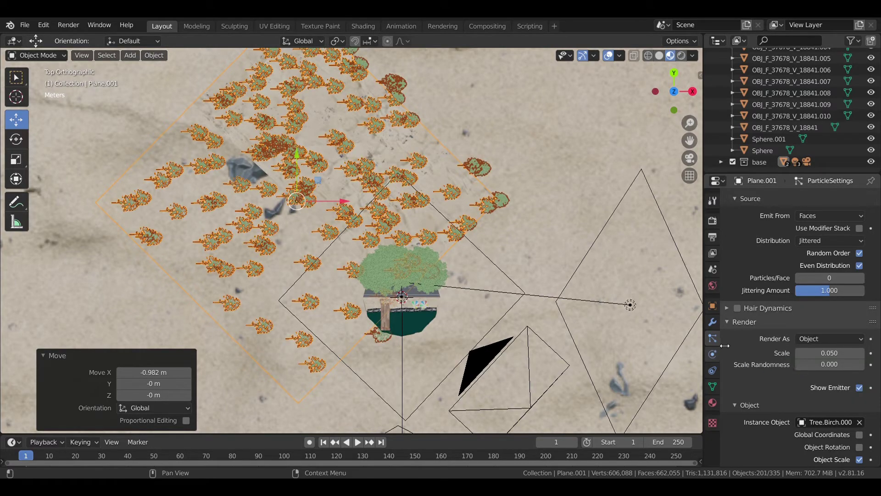
click(859, 446)
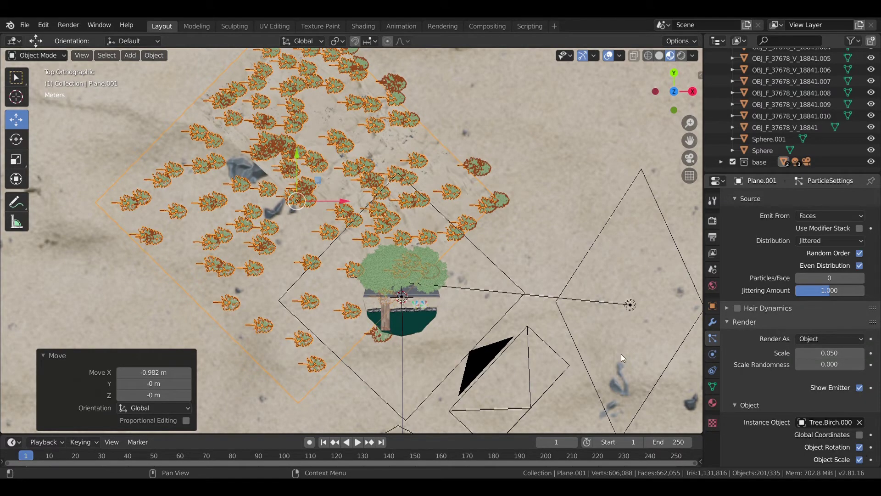
Set the tree instance scale to 0.08 with 0.2 scale randomness
scroll(621, 353, down, 3)
middle_drag(449, 270, 387, 212)
scroll(387, 212, up, 4)
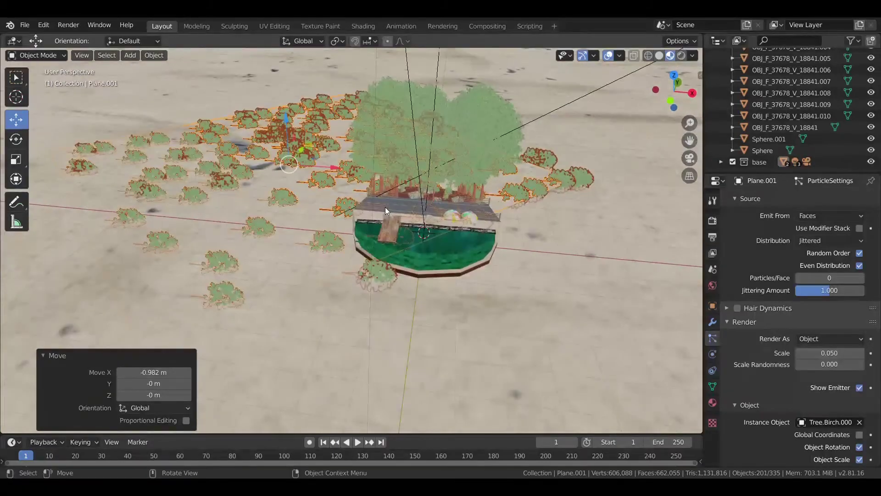
click(840, 353)
text(0.)
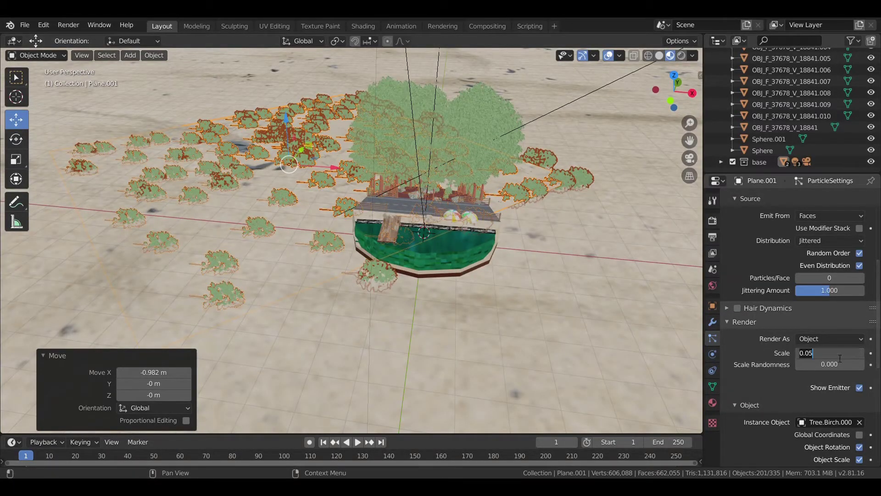
text(08)
key(Return)
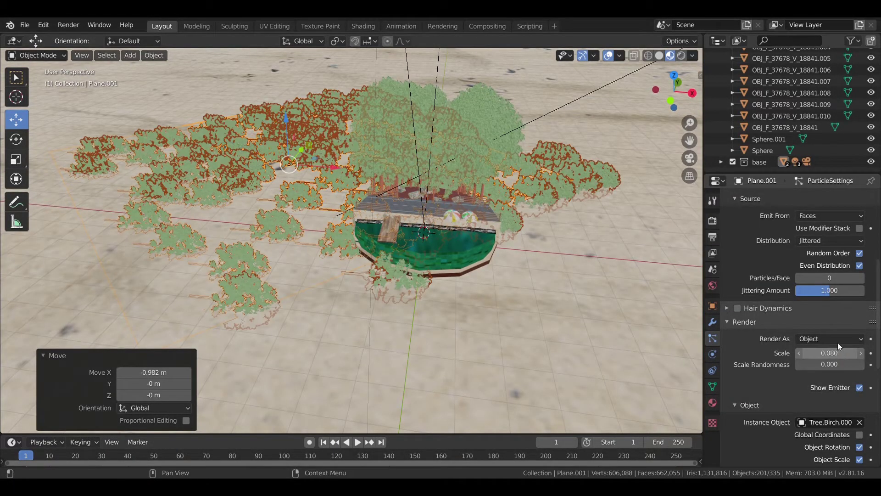
click(831, 367)
text(0.2)
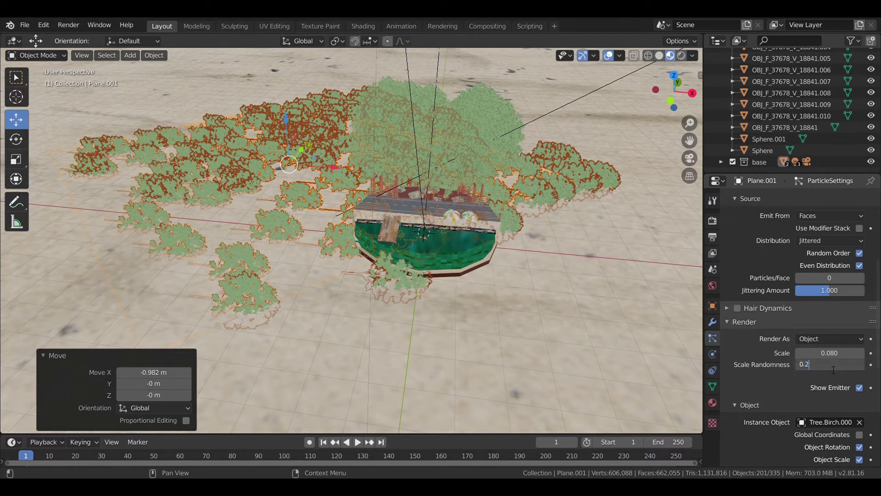
key(Return)
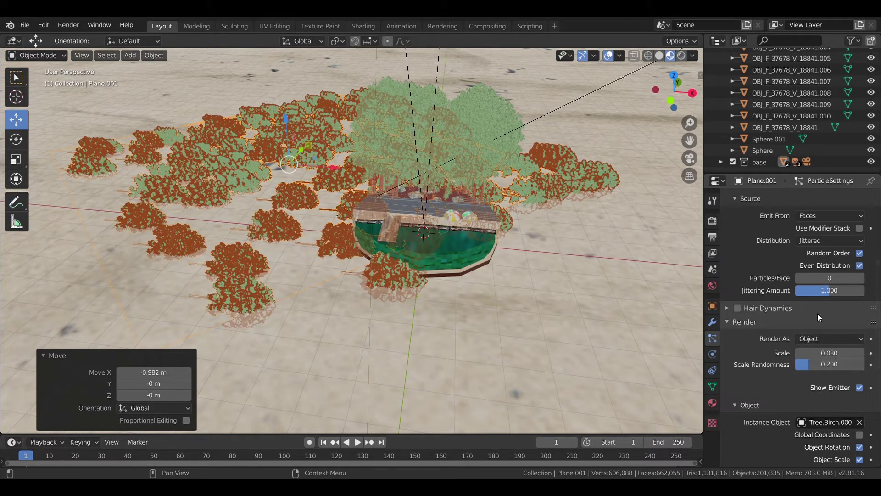
Set the hair length to 5 m
scroll(817, 314, up, 4)
scroll(816, 314, up, 4)
click(833, 336)
text(5)
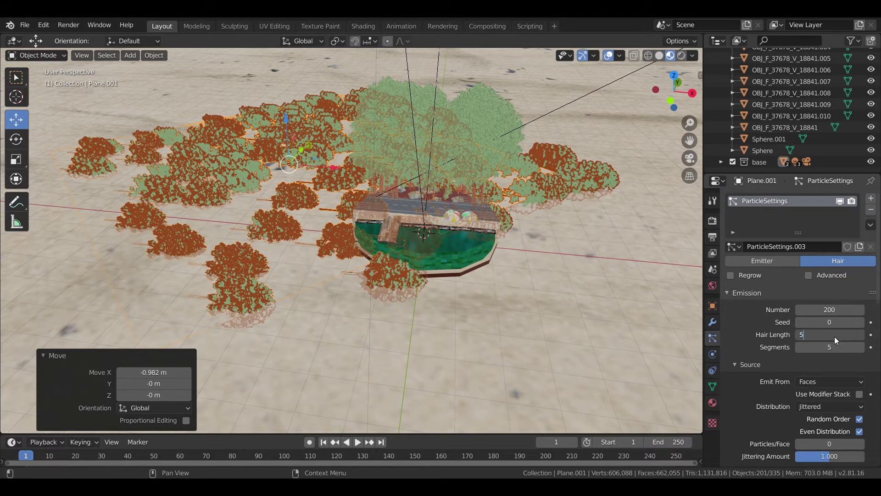
key(Return)
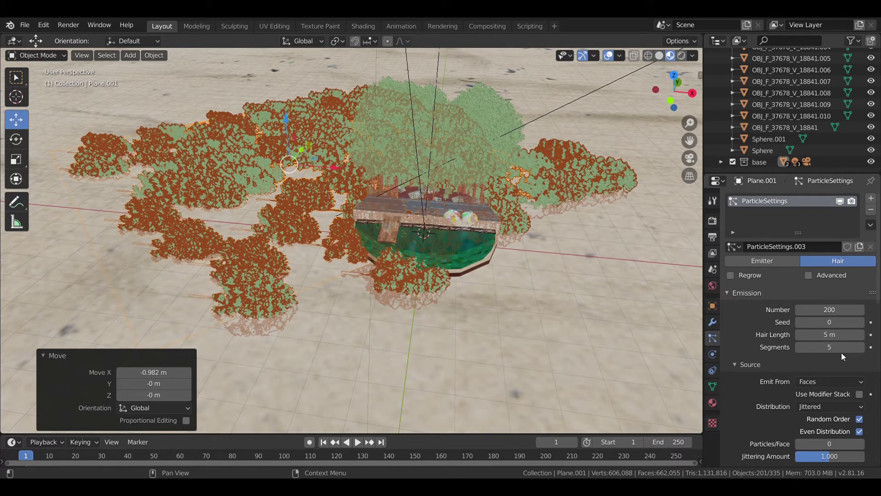
Drive tree density with the "Group" vertex group
scroll(846, 391, down, 5)
scroll(846, 390, down, 3)
scroll(849, 343, down, 3)
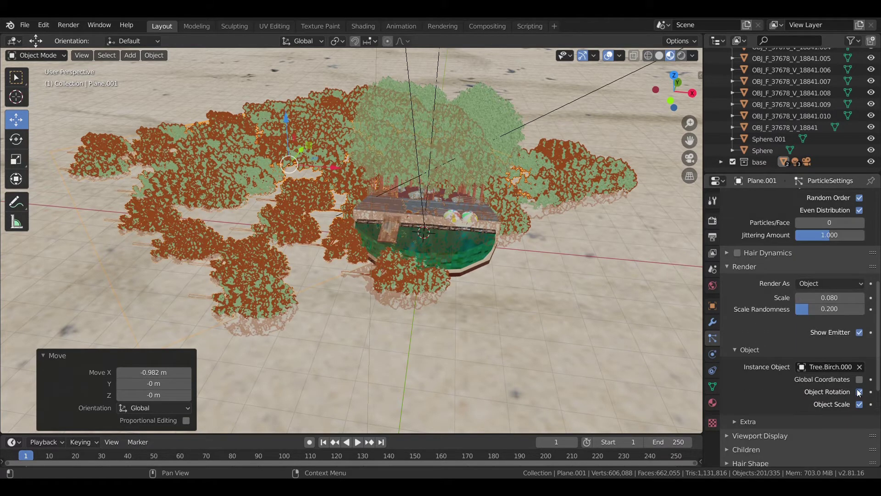
scroll(856, 389, down, 2)
scroll(841, 377, down, 4)
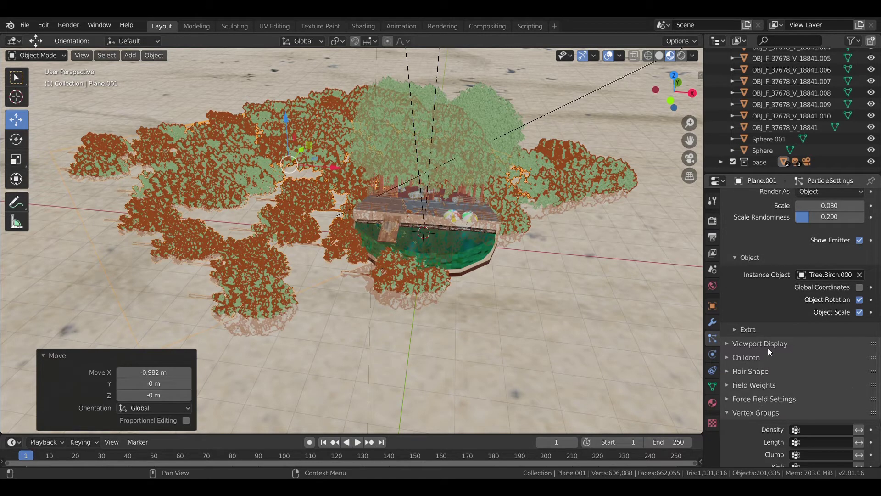
click(822, 429)
click(769, 312)
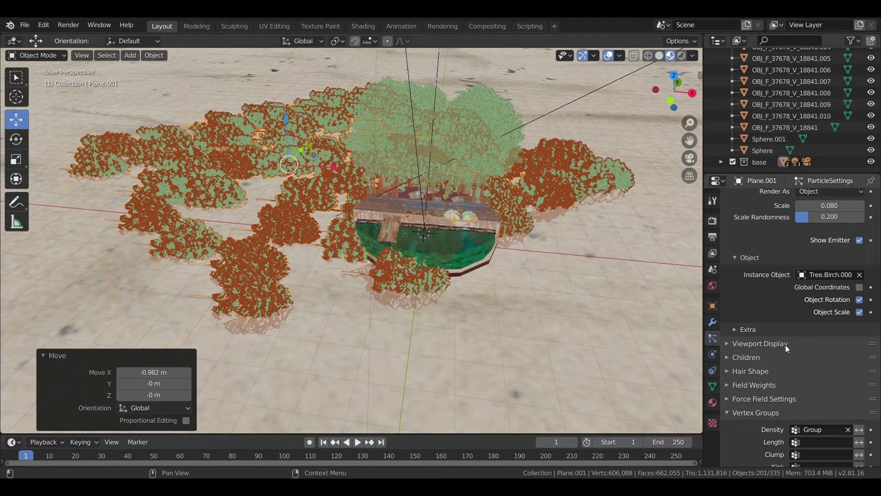
Collapse the Emission panel and review the particle render settings
scroll(748, 296, up, 5)
scroll(747, 296, up, 5)
scroll(741, 277, up, 4)
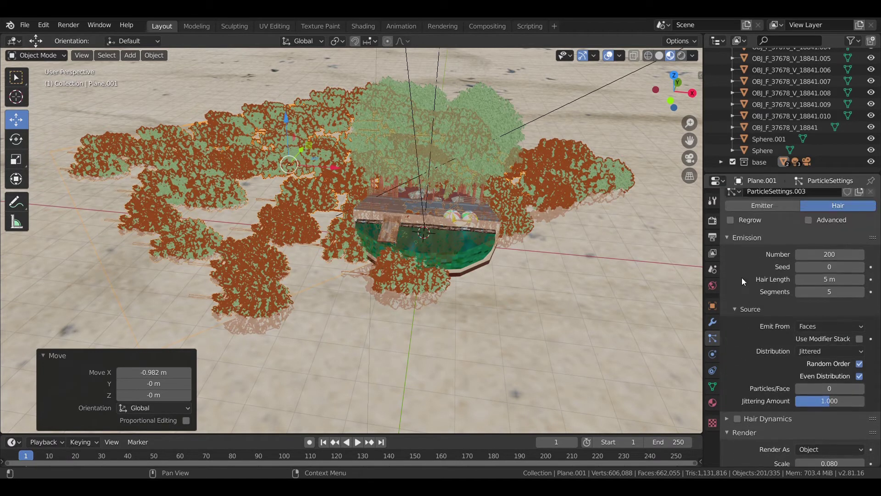
scroll(735, 279, down, 1)
click(733, 289)
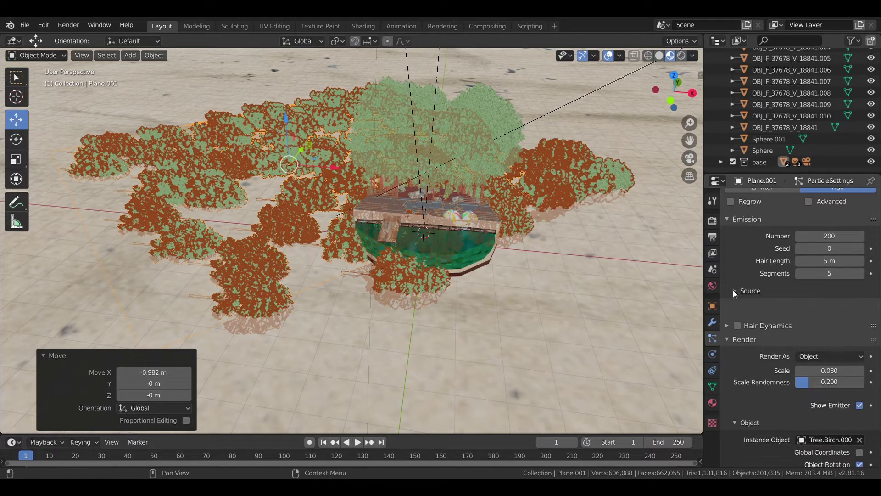
click(737, 318)
scroll(741, 381, down, 4)
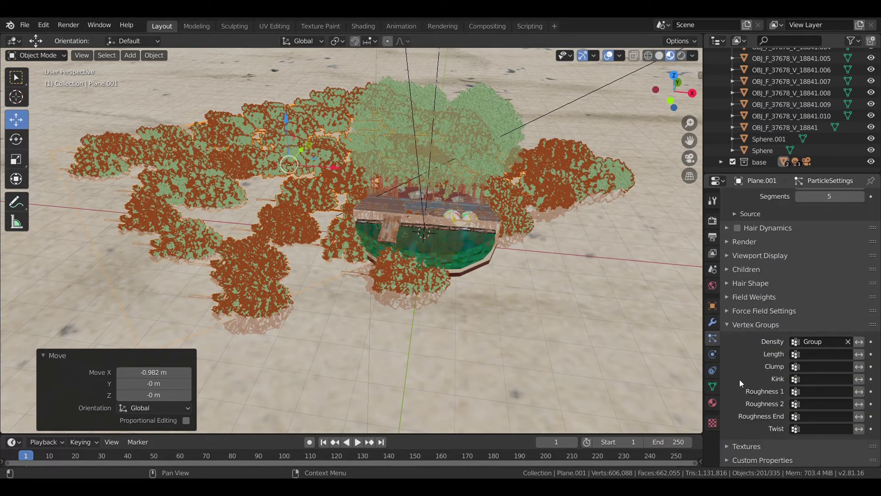
scroll(740, 371, up, 3)
click(742, 318)
scroll(742, 318, down, 3)
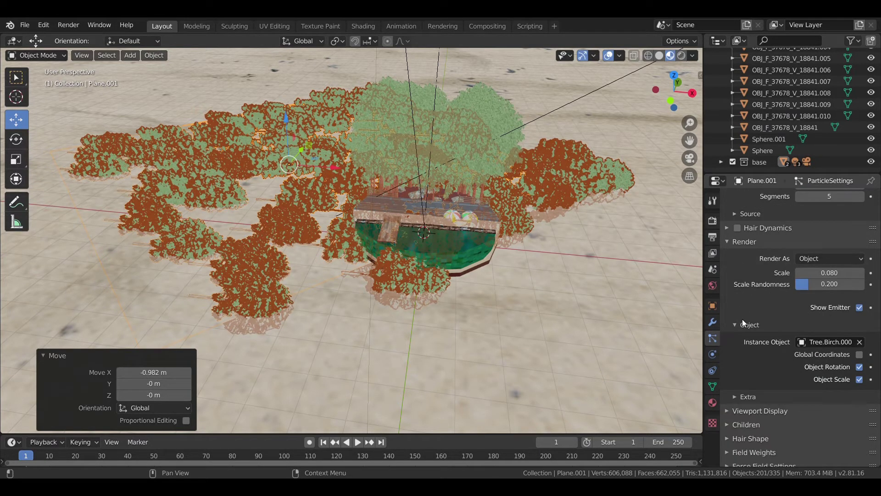
scroll(742, 319, down, 2)
scroll(740, 373, down, 5)
scroll(745, 390, down, 1)
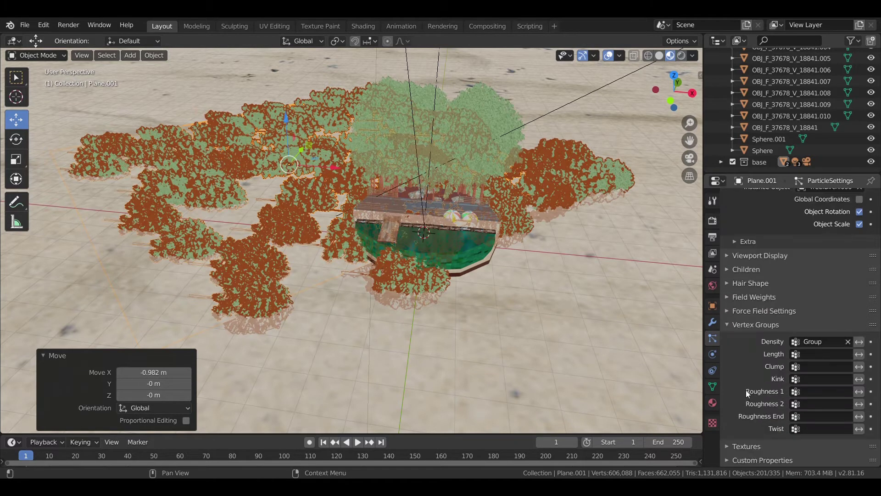
scroll(746, 388, up, 6)
scroll(748, 387, up, 10)
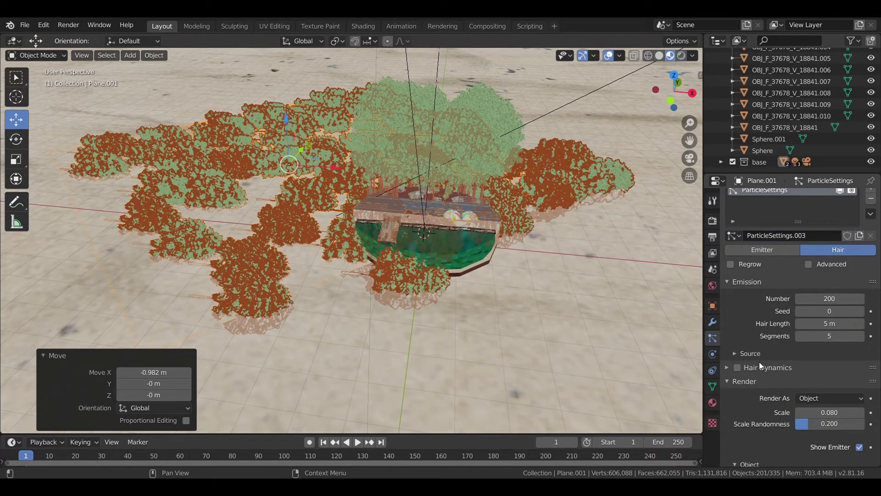
Enable particle rotation with Global X orientation axis, then shift the tree scatter sideways
click(808, 264)
click(737, 395)
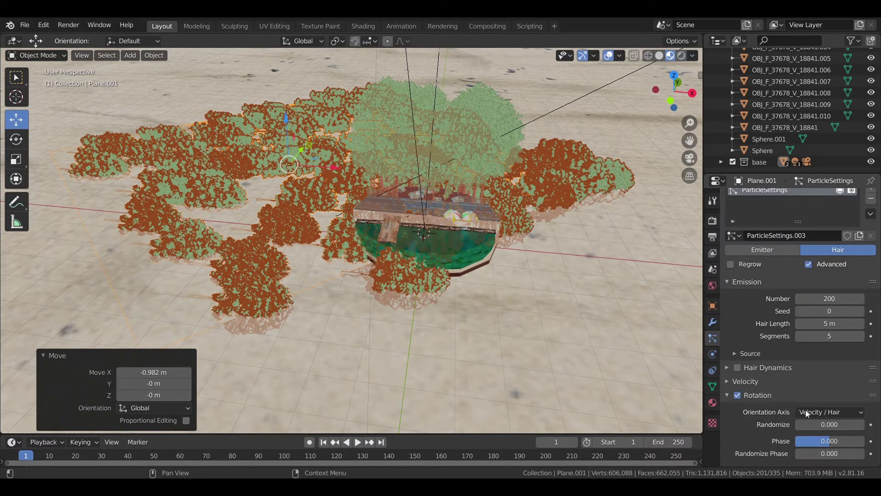
scroll(826, 412, down, 3)
click(837, 356)
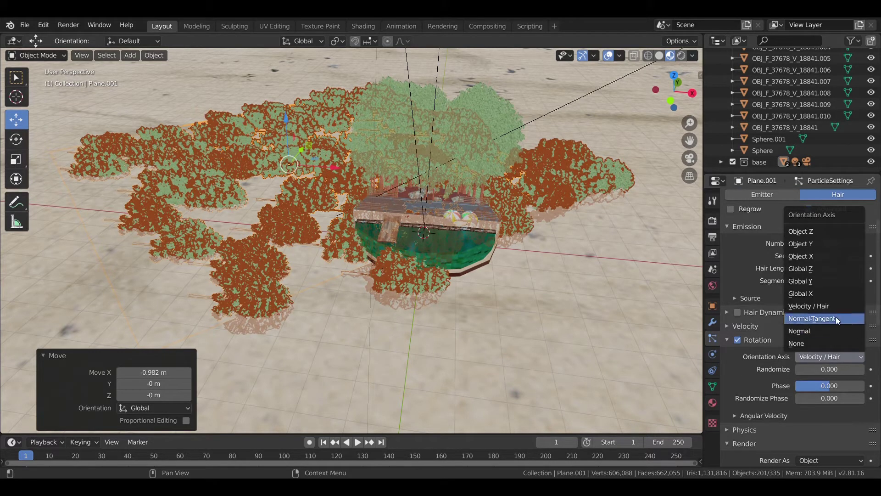
click(834, 269)
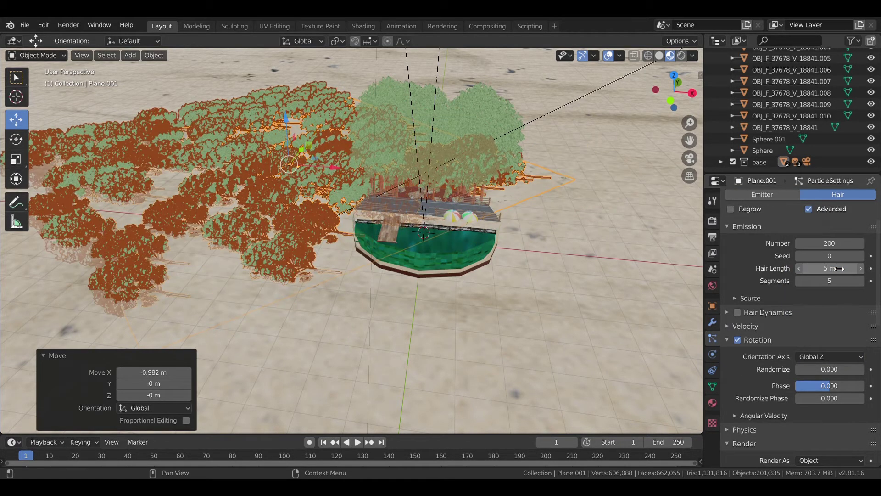
click(839, 357)
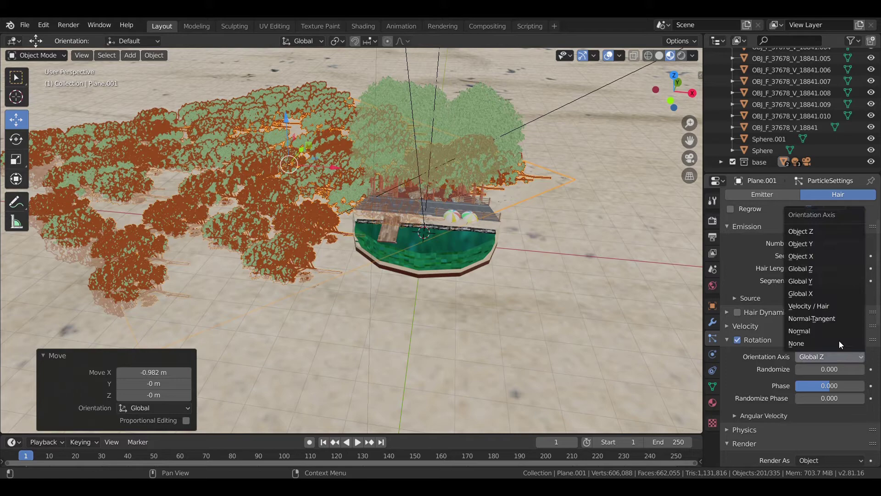
click(832, 293)
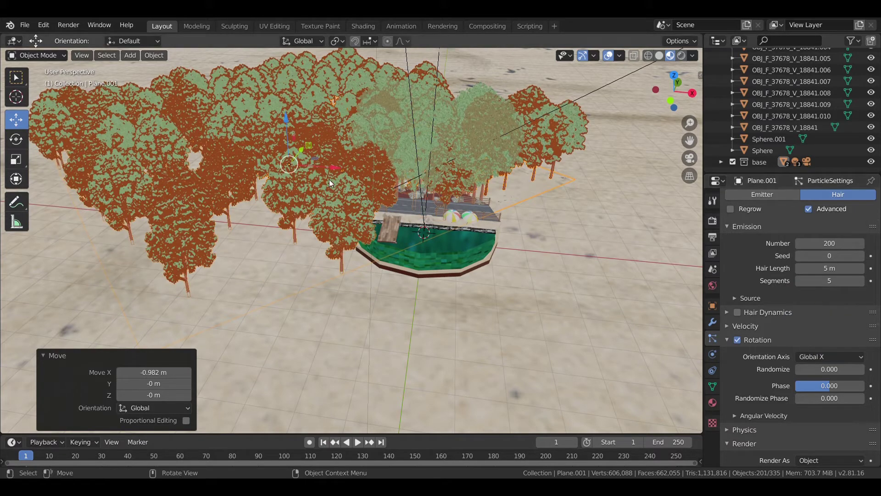
key(g)
click(275, 155)
Move the tree scatter along Y, then reposition it further down from the top view
key(g)
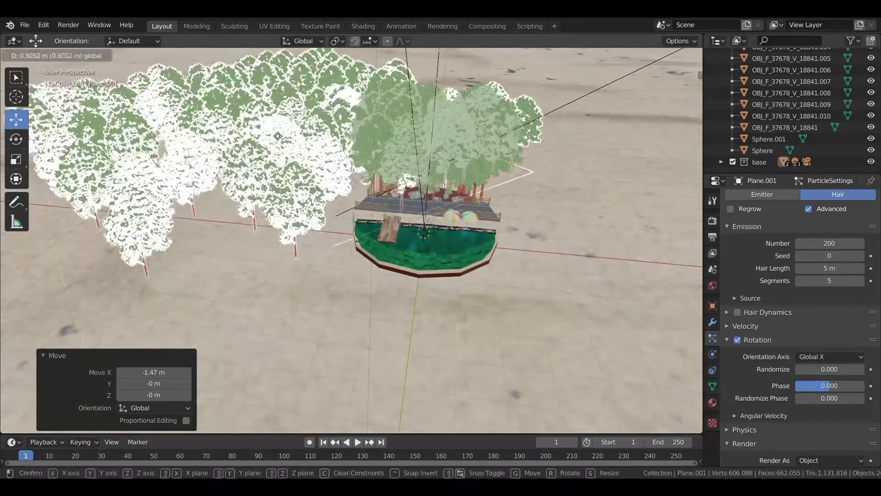
key(y)
click(282, 96)
key(KP_7)
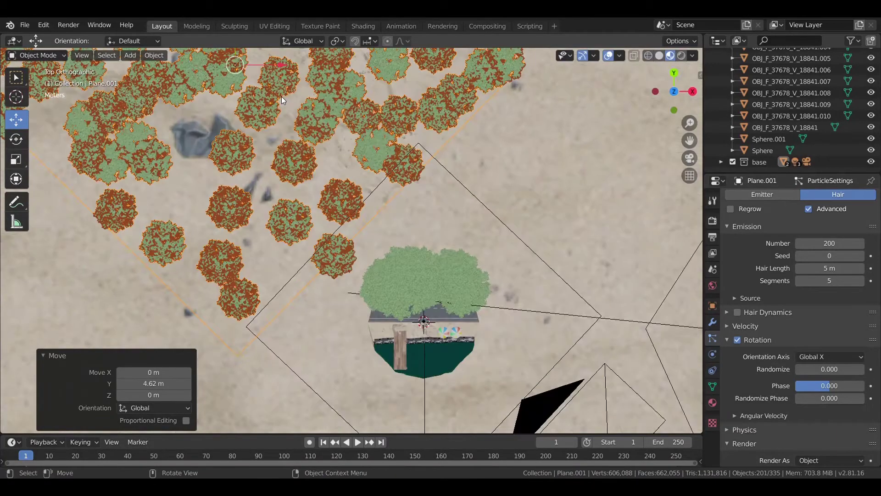
key(g)
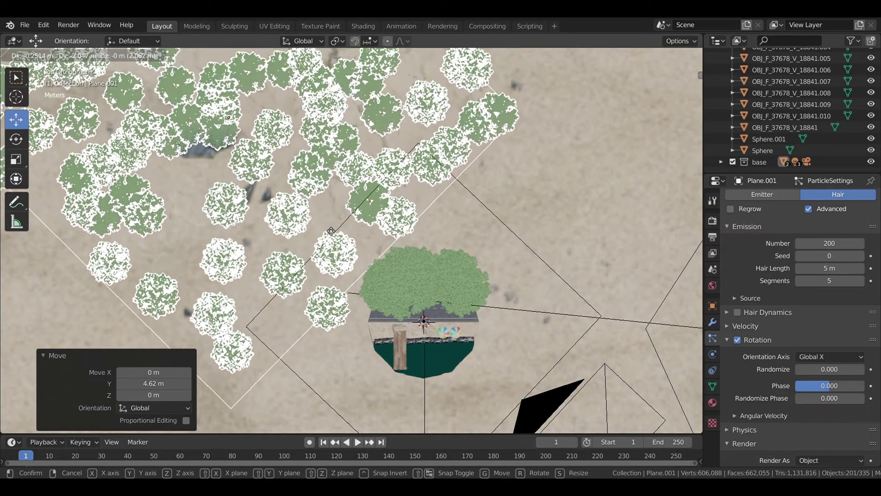
click(414, 217)
Nudge the trees along Y and X while checking through the camera view
key(KP_0)
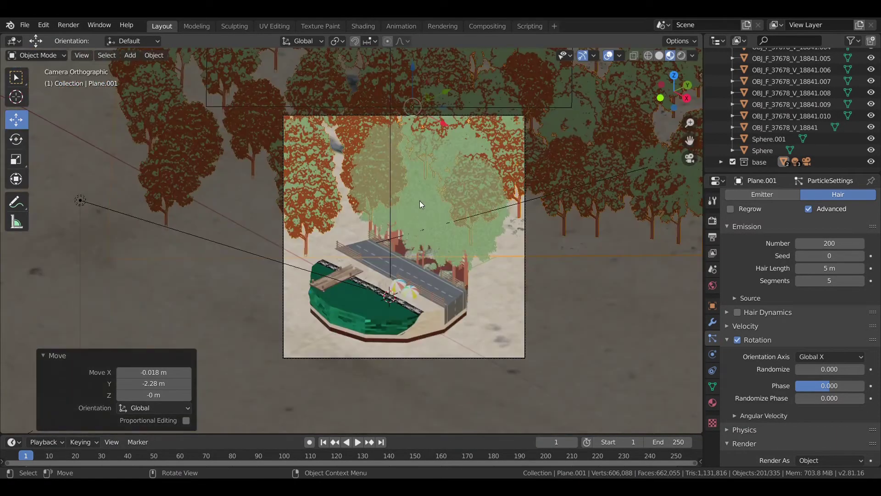
key(g)
key(y)
click(456, 193)
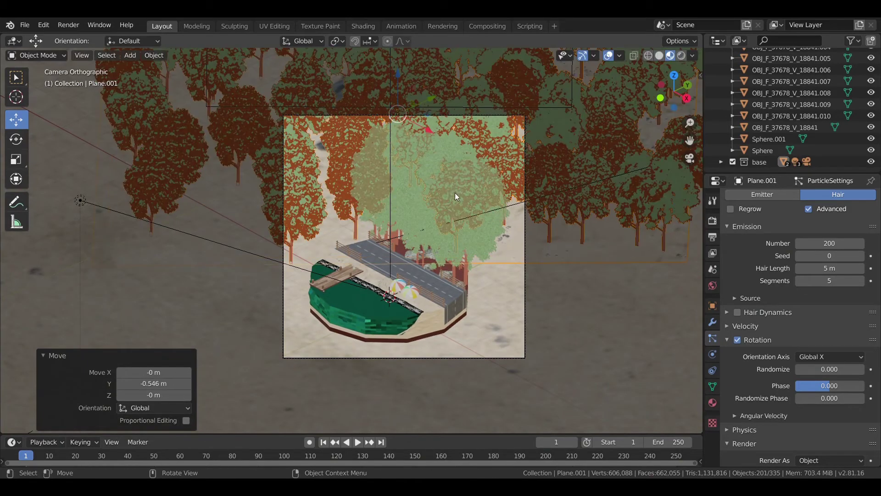
key(g)
key(x)
click(449, 168)
Rotate the trees about -11.2° in top view and settle their final placement behind the diorama
key(KP_7)
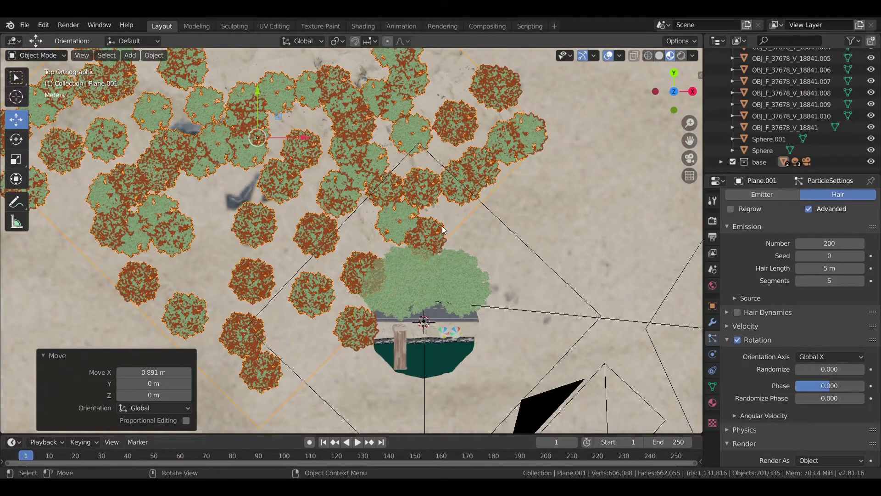
key(r)
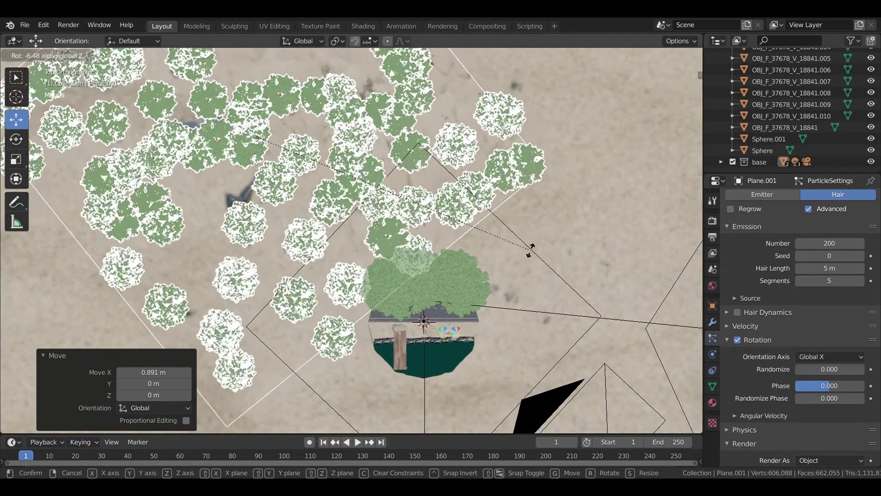
click(536, 258)
key(g)
click(552, 224)
key(r)
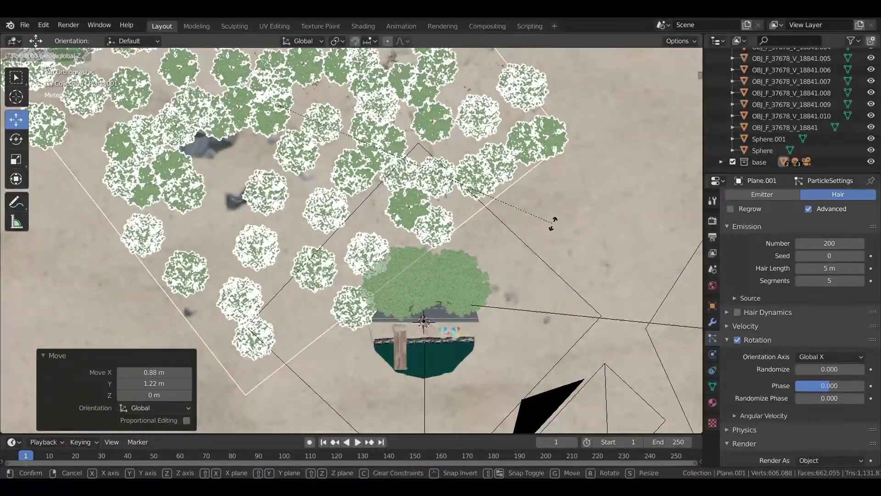
click(592, 317)
key(g)
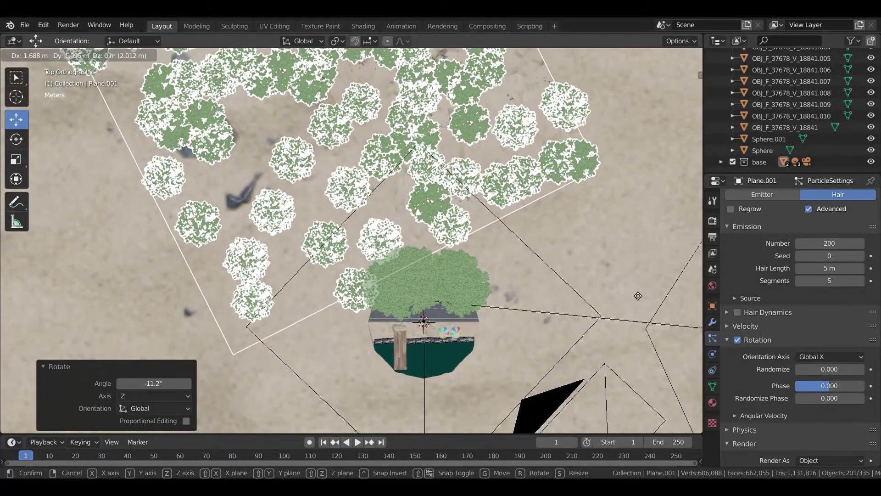
click(638, 298)
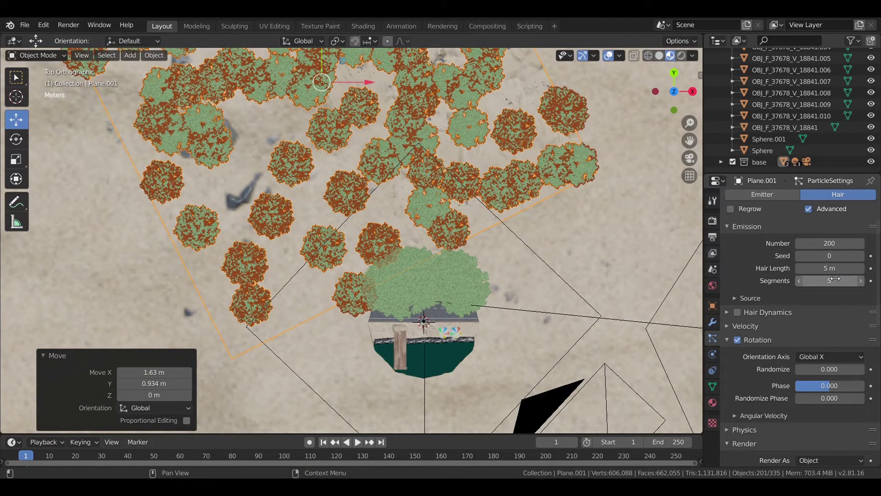
Set the tree scatter seed to 2 and raise the particle count to 500
click(860, 255)
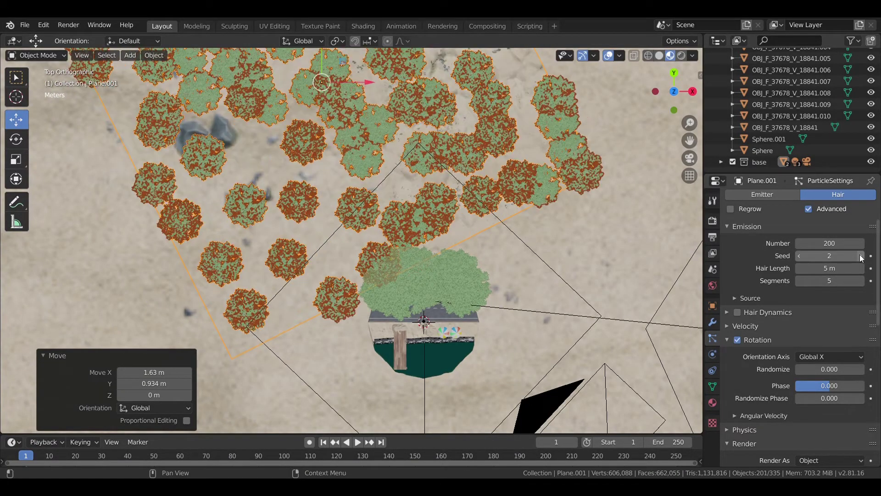
click(852, 244)
text(5)
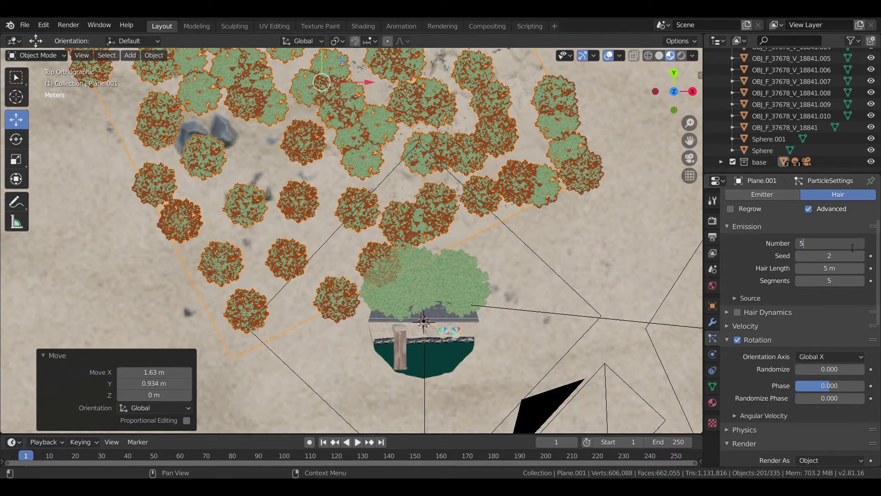
text(00)
key(Return)
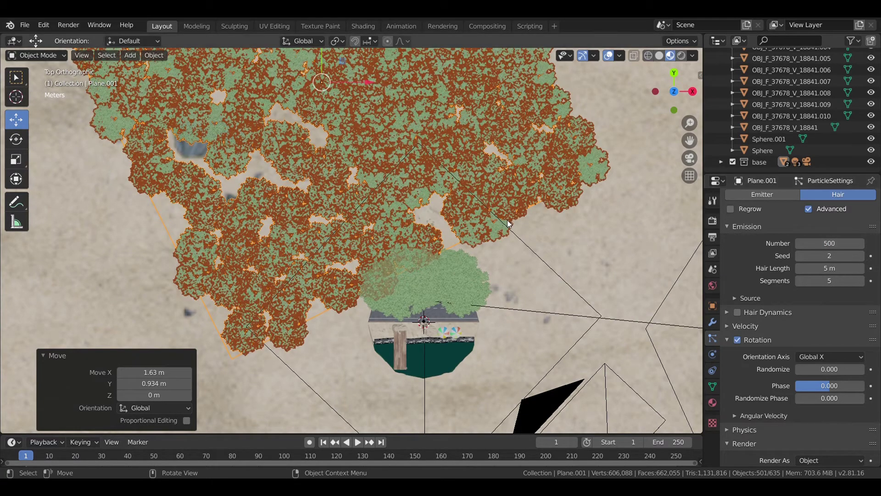
key(KP_0)
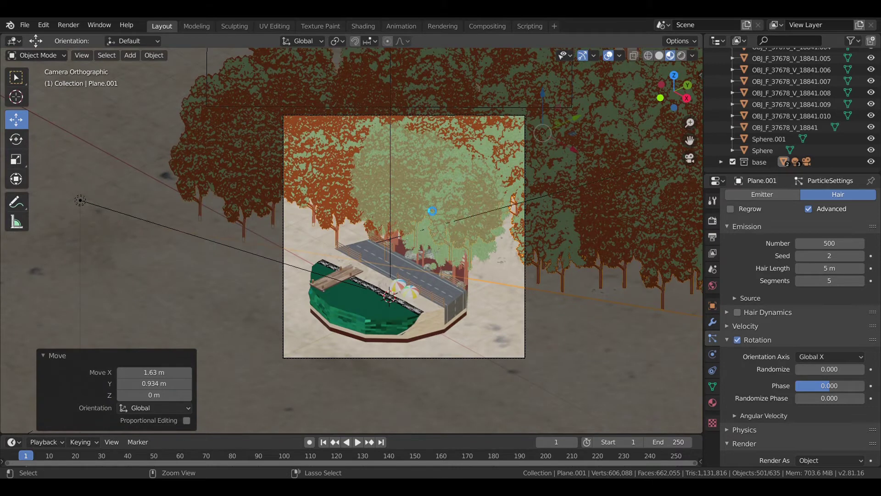
Save island.blend and preview the forest in rendered viewport shading
key(ctrl+s)
key(z)
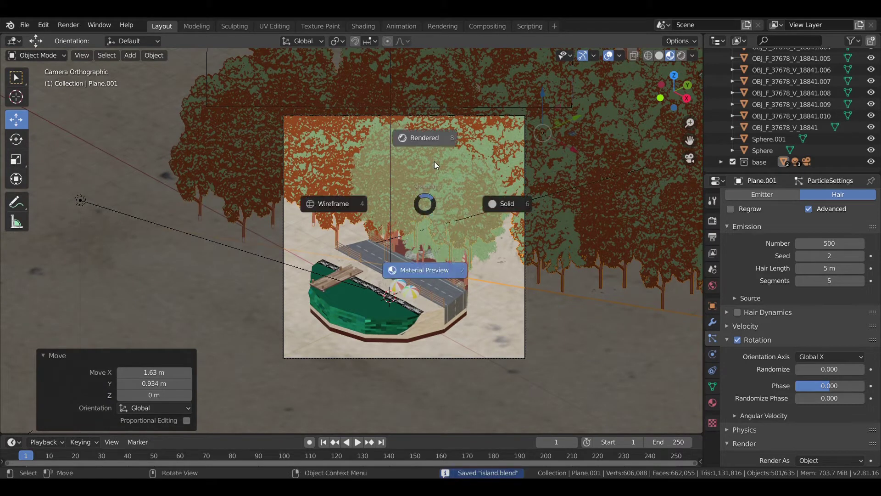
click(434, 161)
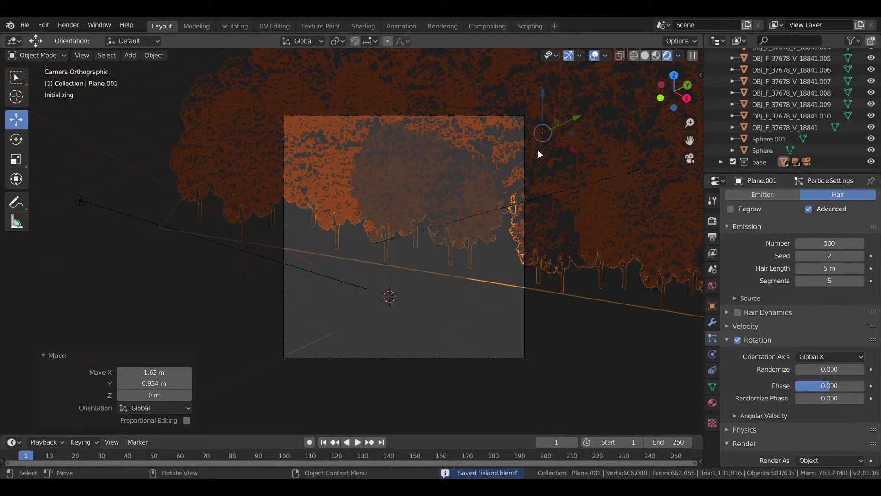
click(585, 379)
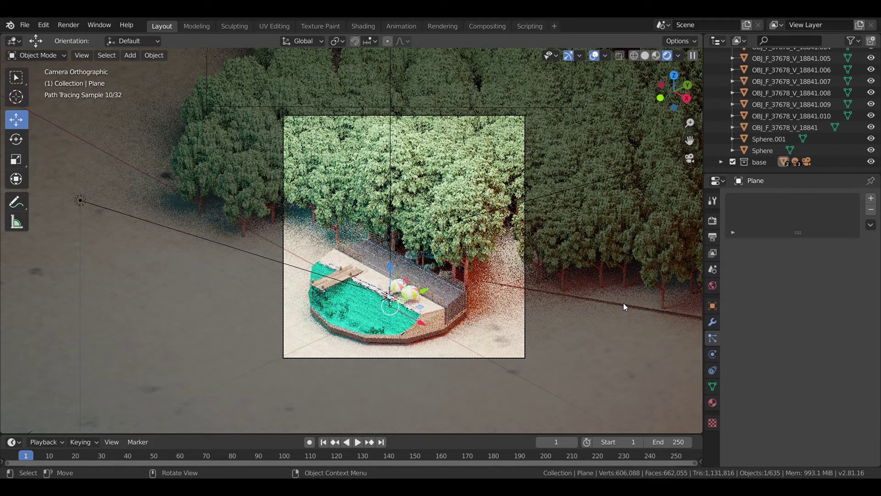
Delete the Plane.001 tree scatter and return to material preview shading
click(624, 303)
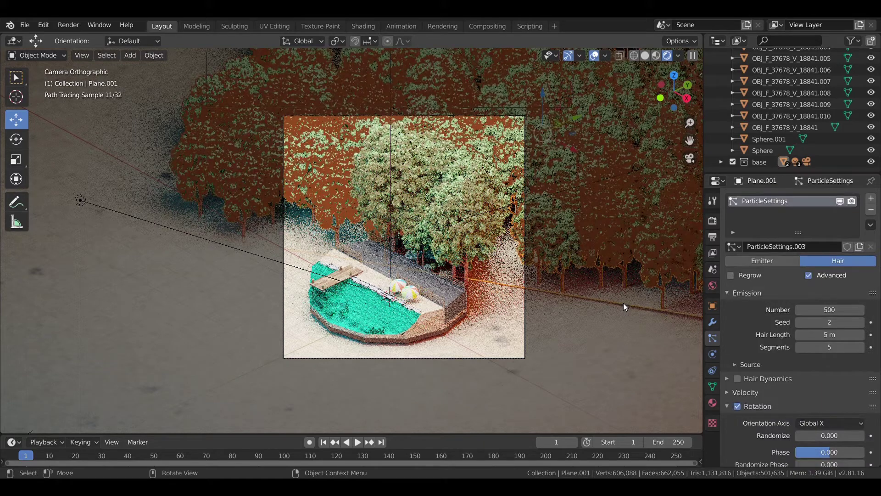
key(x)
click(623, 307)
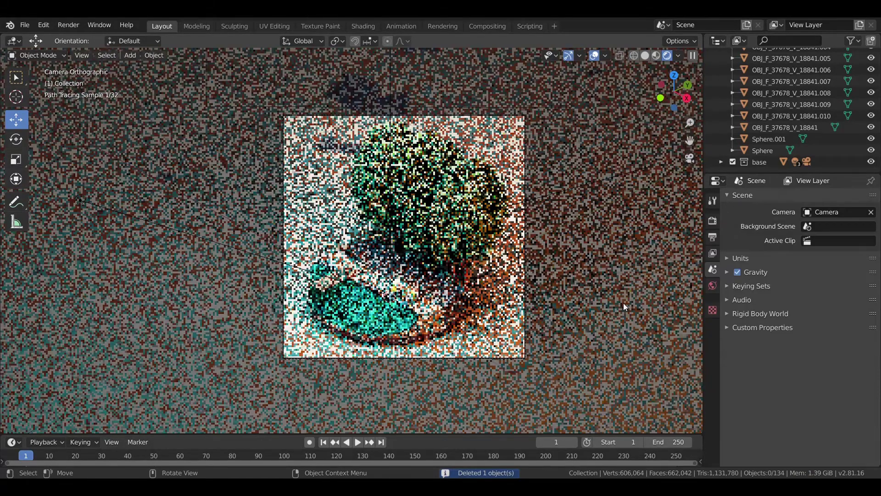
key(z)
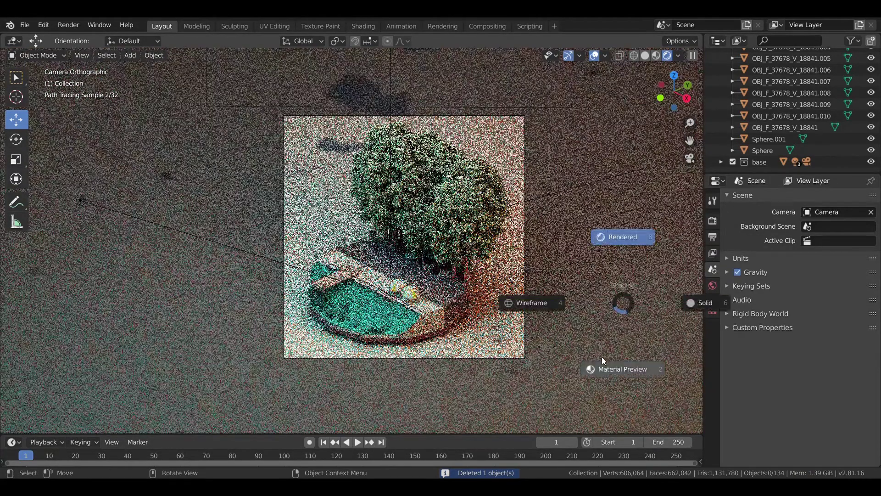
click(601, 356)
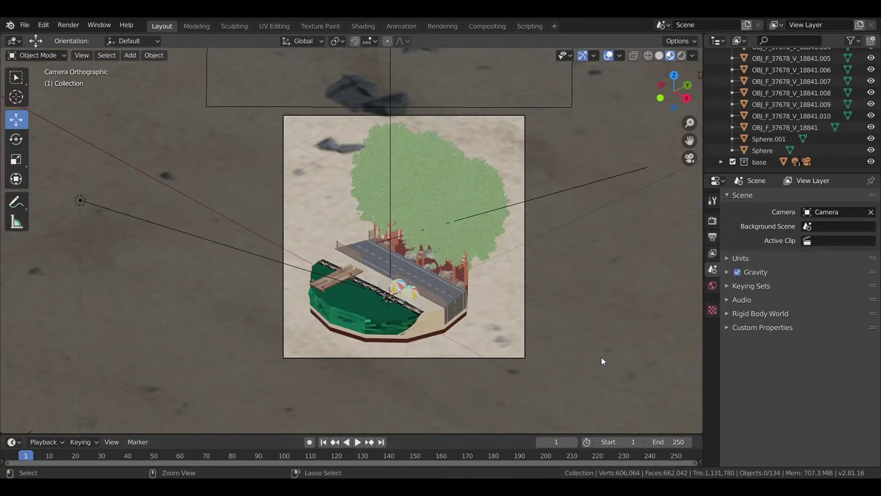
Restore Plane.001 and hide its hair-particle trees in the viewport
key(ctrl+z)
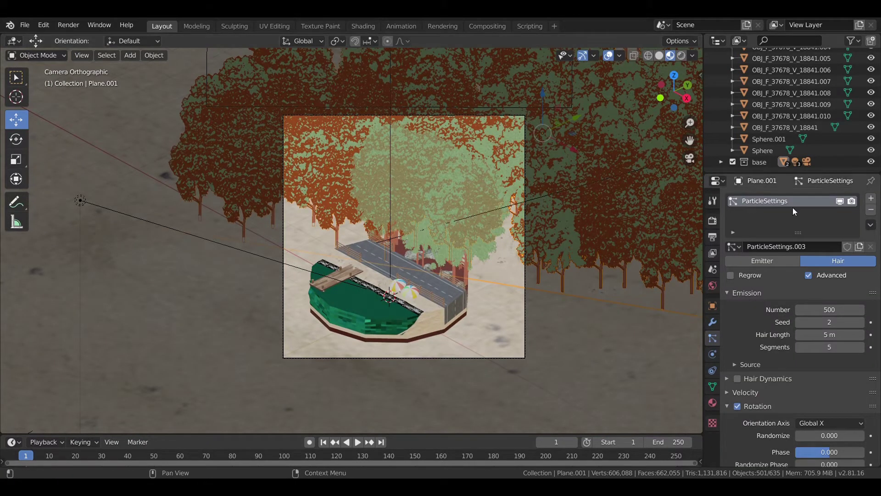
click(840, 200)
scroll(516, 216, down, 4)
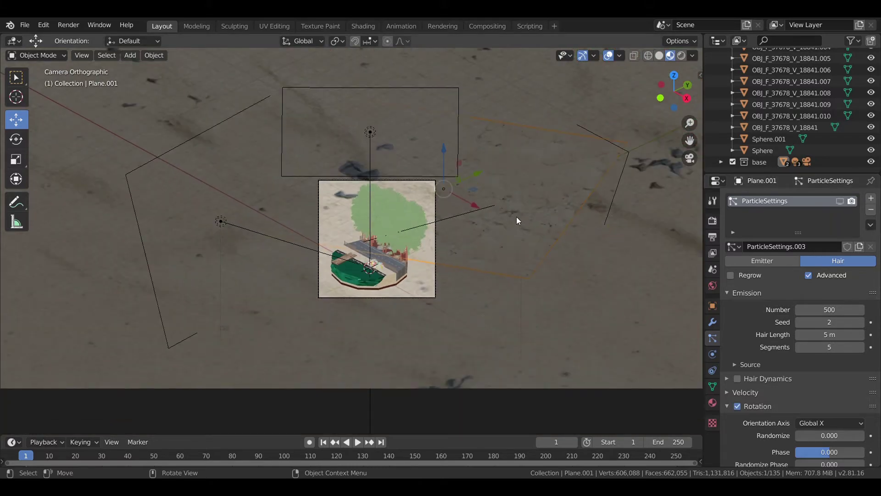
Move the tree plane off to the lower left (X −17.2 m, Y −14.5 m) and deselect it
key(KP_7)
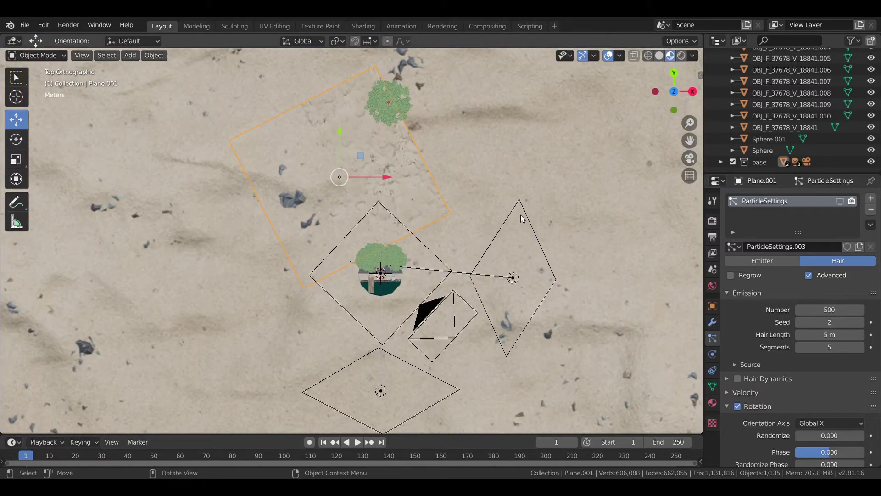
key(g)
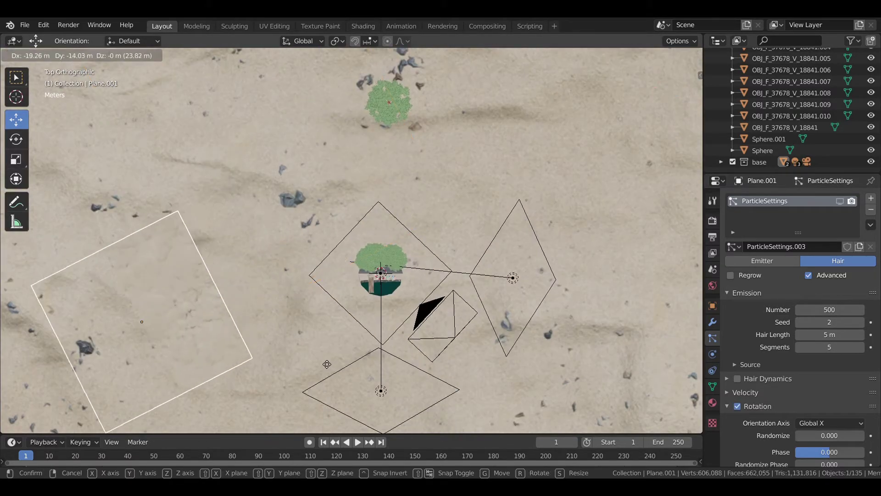
click(346, 368)
key(shift+a)
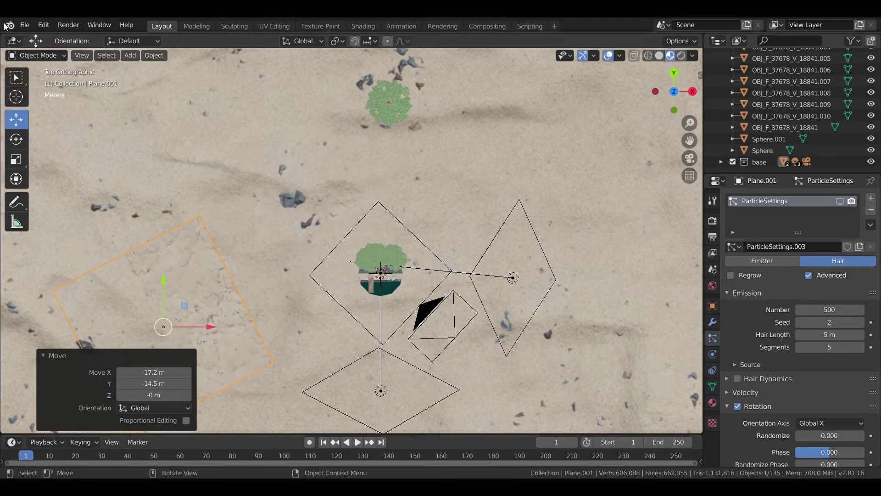
click(25, 25)
click(244, 161)
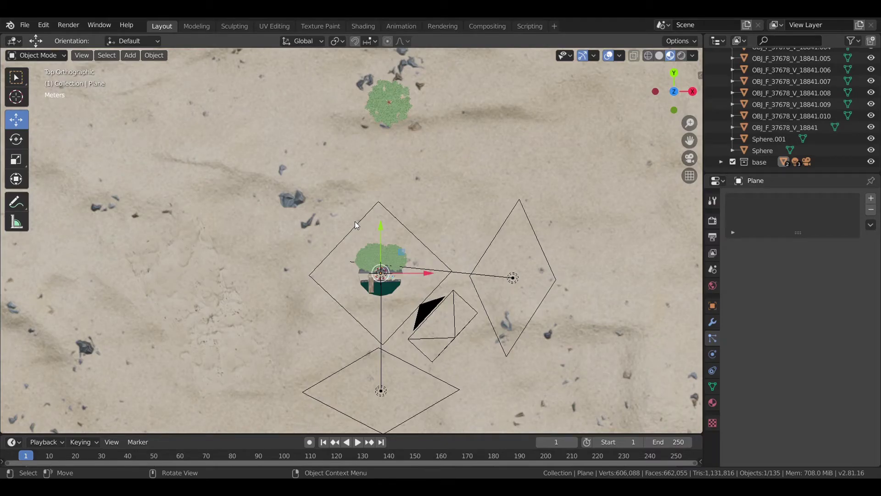
Move the Plane 6.84 m along Y and scale it up to 14.423
click(25, 25)
mouse_move(43, 180)
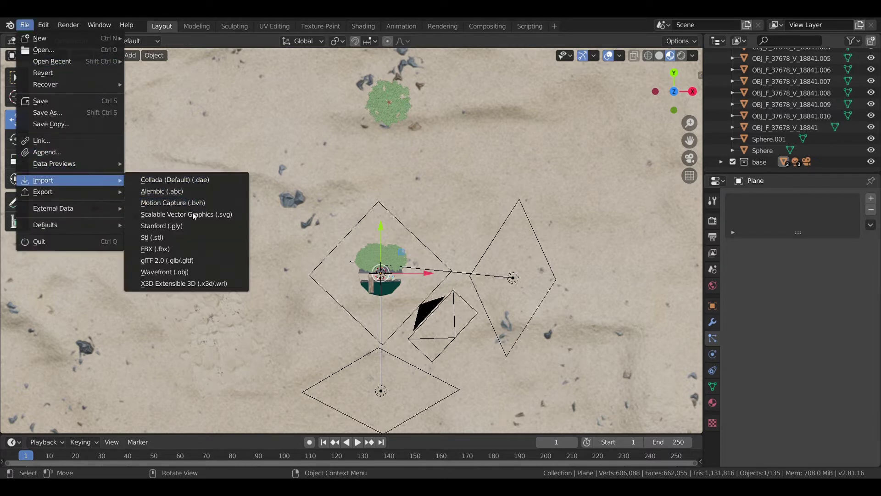
key(Escape)
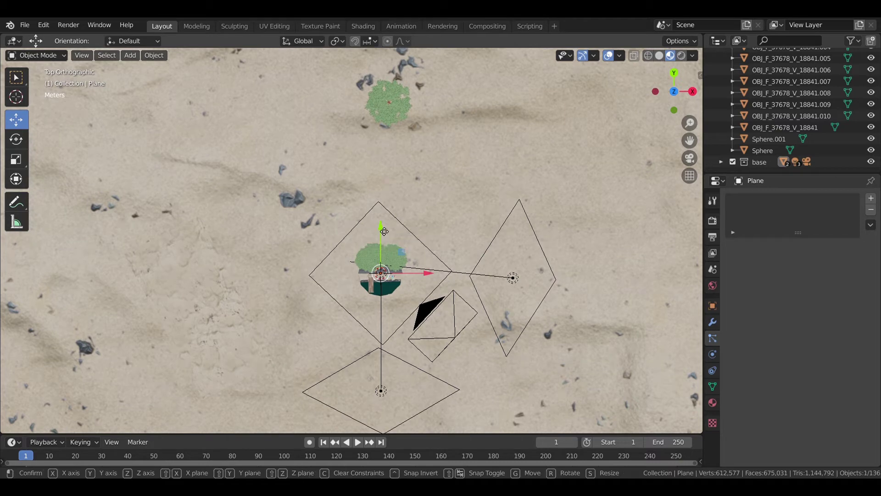
drag(381, 230, 380, 159)
key(s)
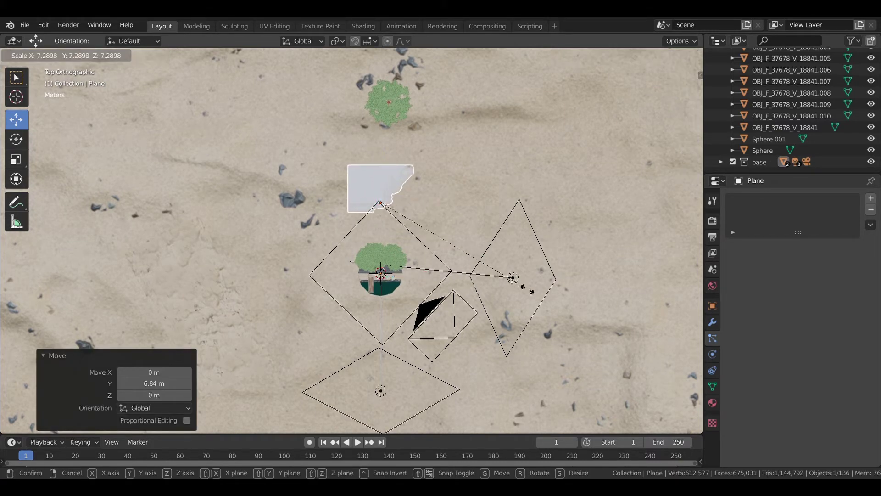
click(33, 62)
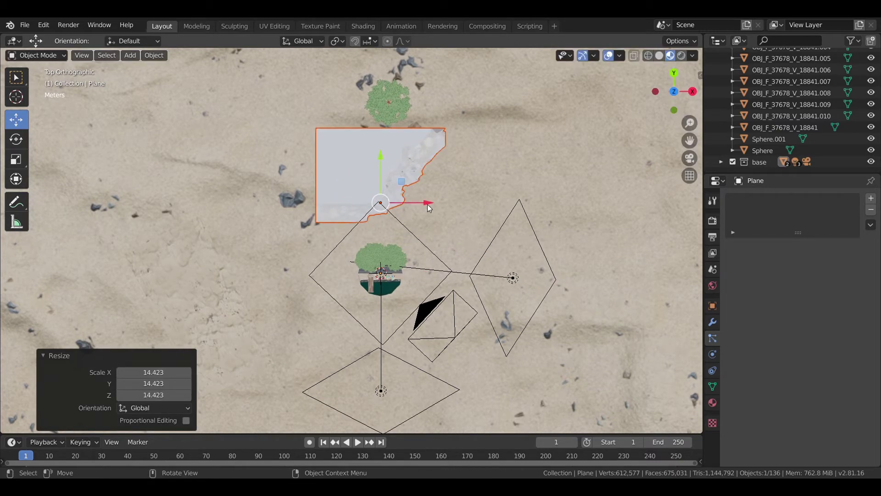
Reposition the Plane behind the diorama as seen through the camera
middle_drag(428, 205, 440, 170)
key(KP_0)
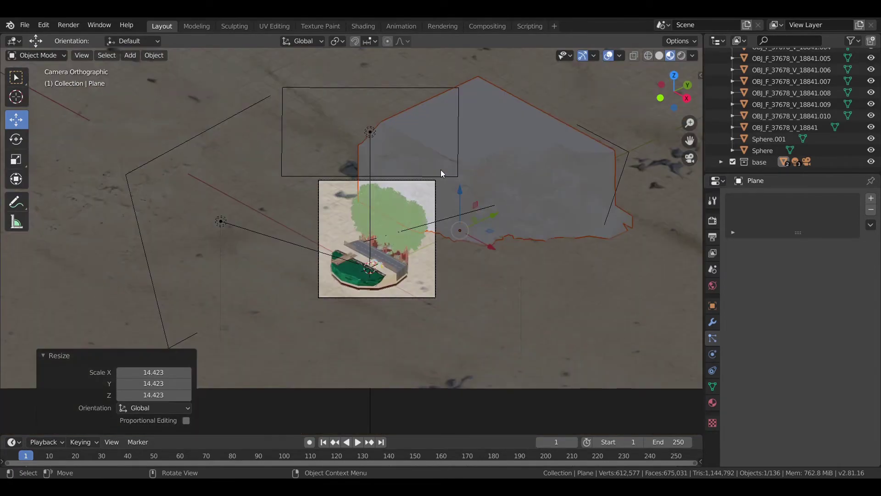
key(g)
click(409, 236)
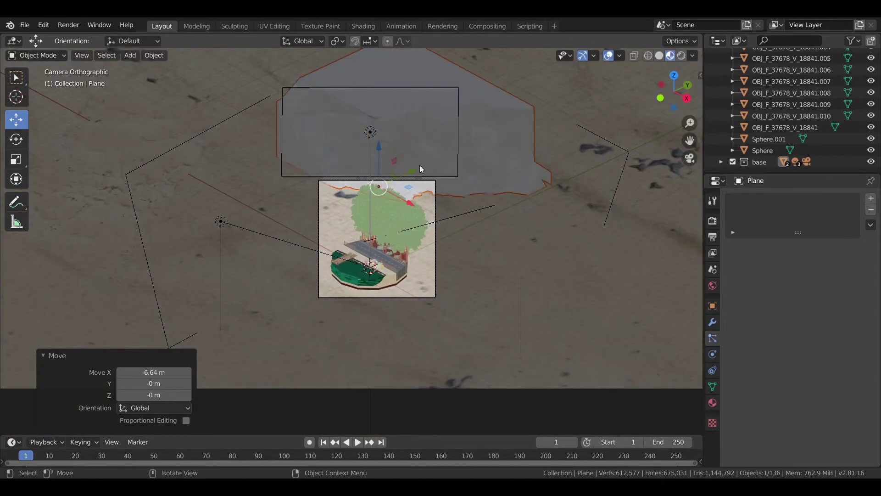
key(g)
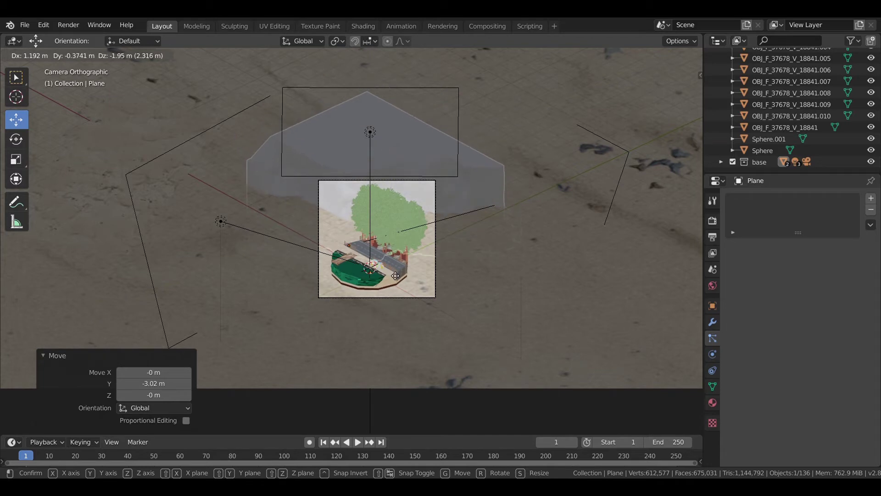
click(392, 272)
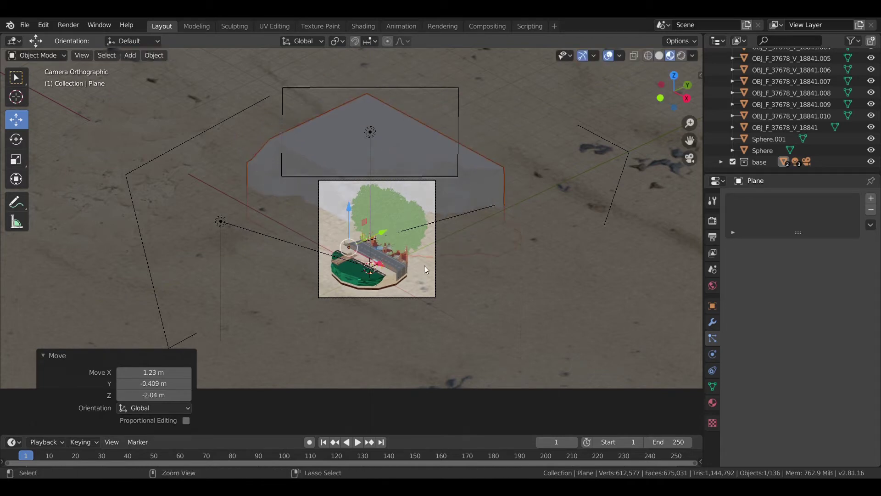
key(g)
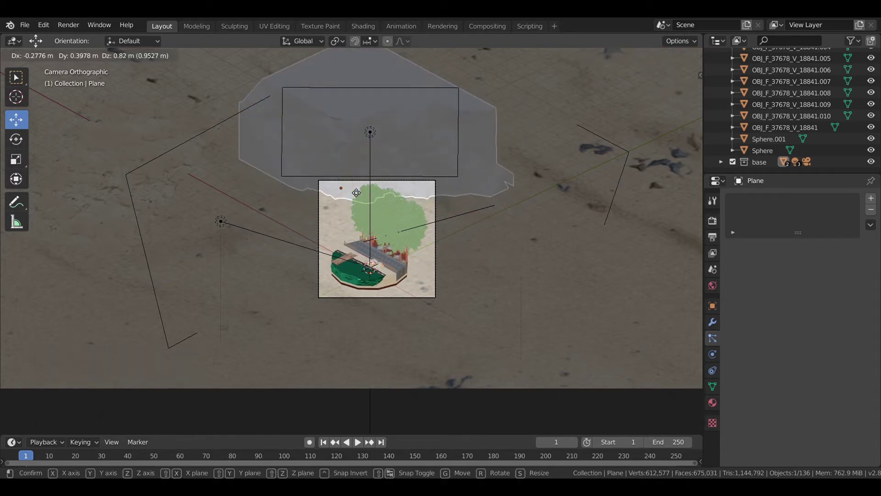
click(356, 193)
Raise the Plane 0.434 m along Z from the front view
key(KP_1)
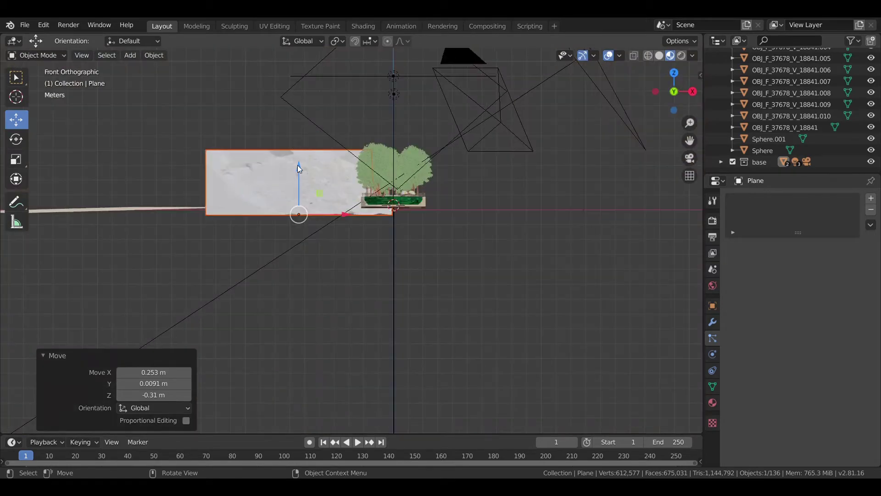
drag(299, 169, 296, 158)
scroll(296, 158, up, 2)
mouse_move(296, 158)
middle_down()
mouse_move(270, 190)
mouse_move(348, 257)
middle_up()
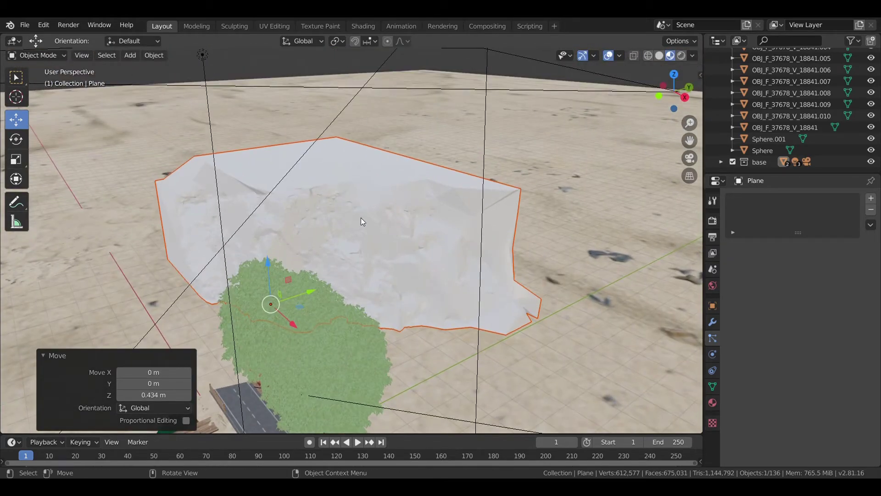
Bring up the Plane's sand material in the Shading workspace with a more top-down view
click(358, 25)
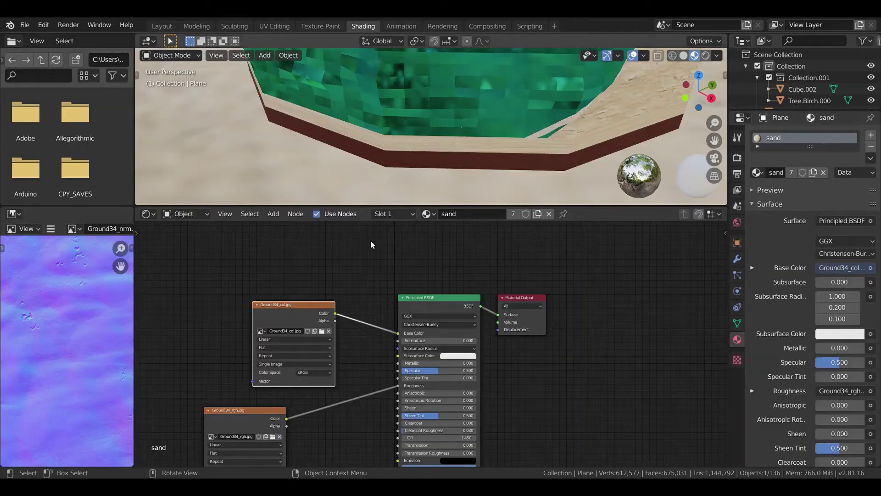
scroll(371, 290, down, 1)
scroll(400, 162, down, 5)
mouse_move(417, 138)
middle_down()
mouse_move(425, 181)
mouse_move(450, 111)
mouse_move(448, 134)
middle_up()
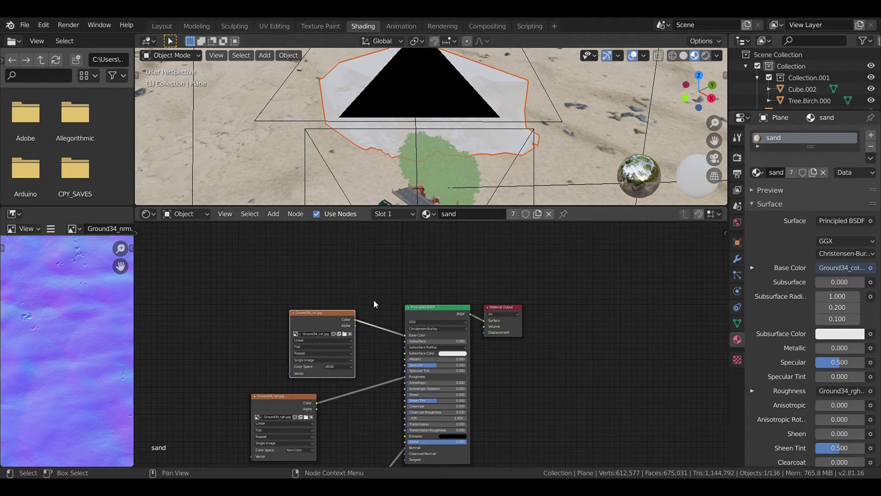
scroll(372, 302, up, 2)
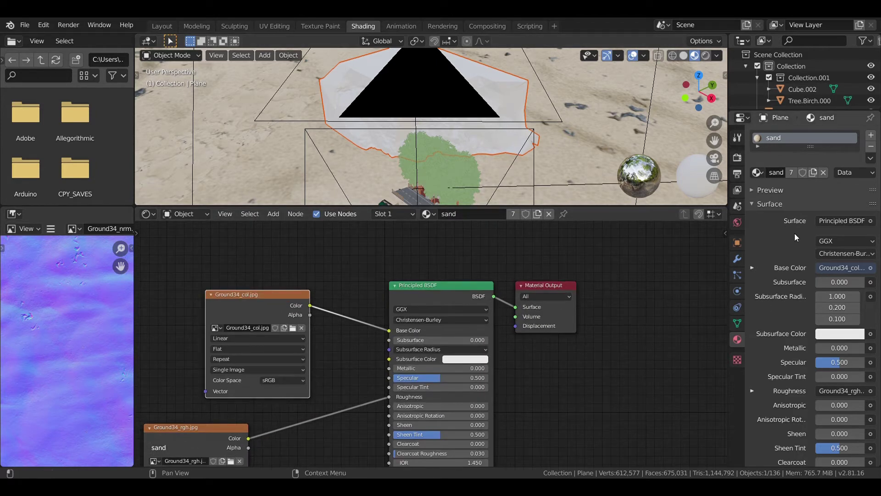
Add extra material slots, undo them, and select the LP rock object
click(871, 146)
click(804, 139)
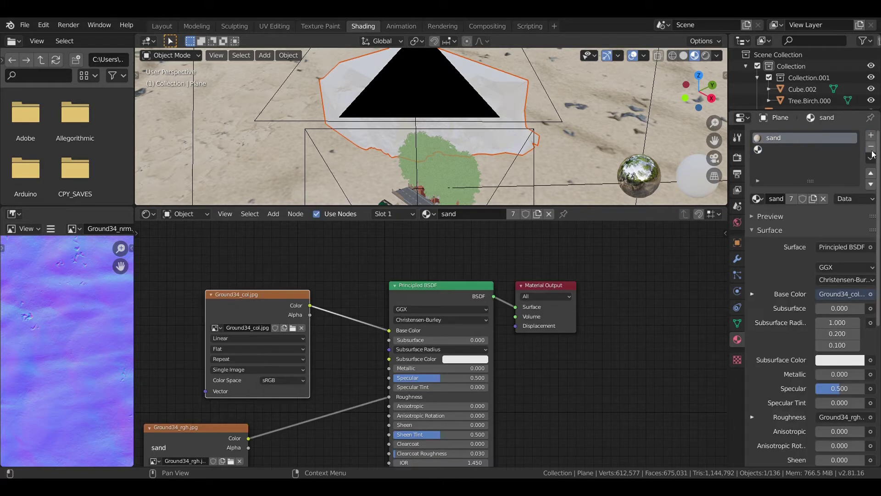
click(872, 147)
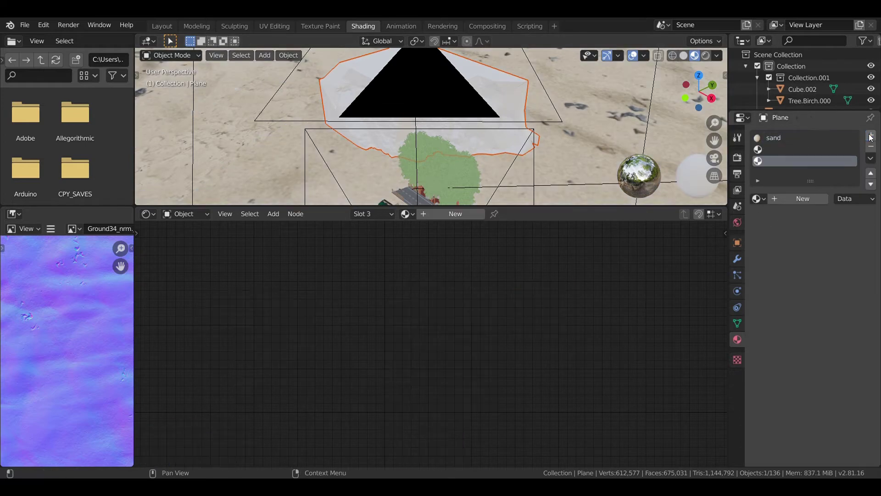
key(ctrl+z)
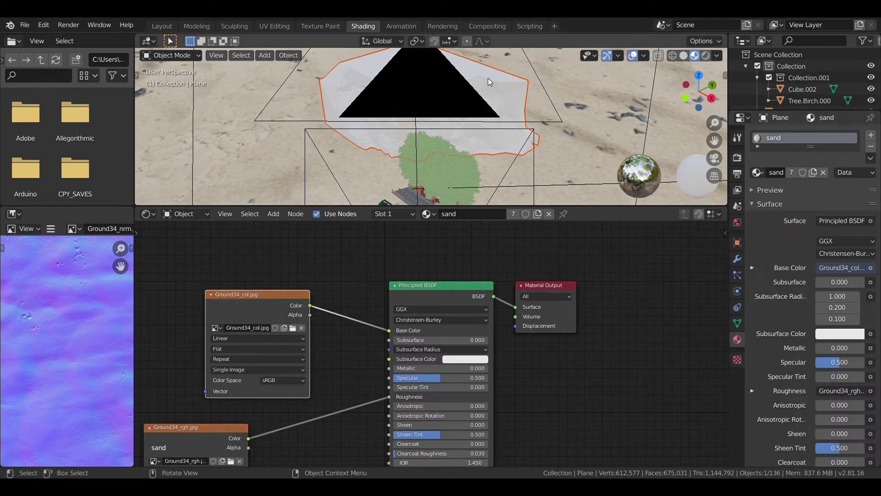
click(489, 78)
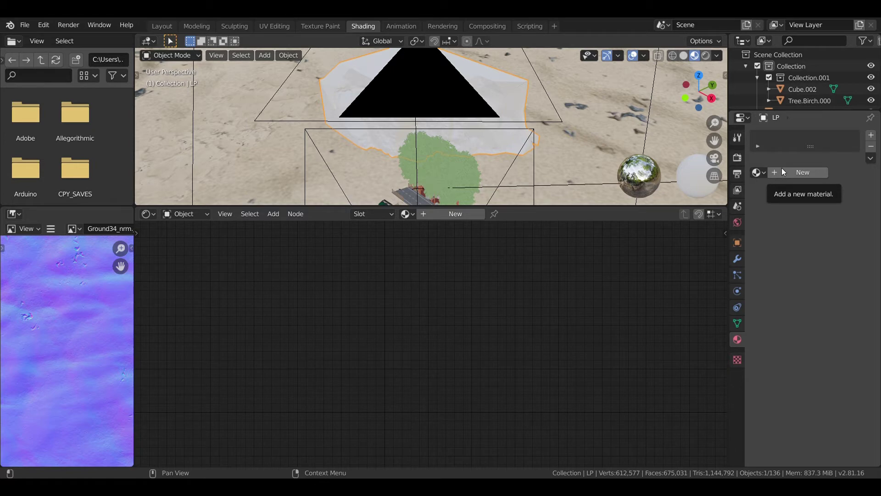
Create Material.018 on LP with an Image Texture loading default_Base_Color, then return to Layout
click(453, 215)
key(shift+a)
click(321, 299)
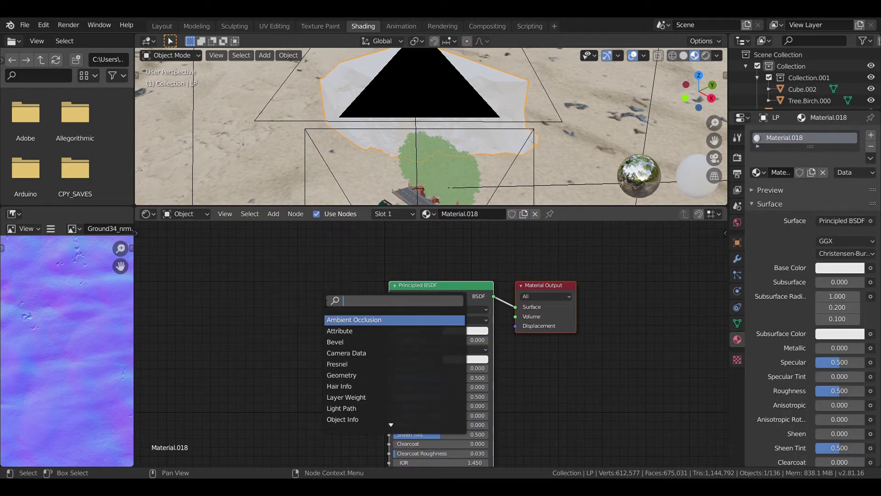
text(image)
key(Return)
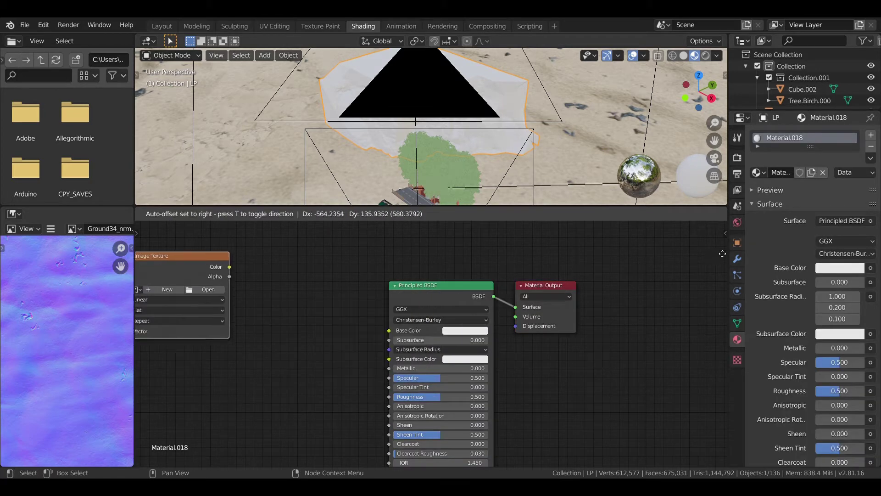
click(228, 293)
click(262, 294)
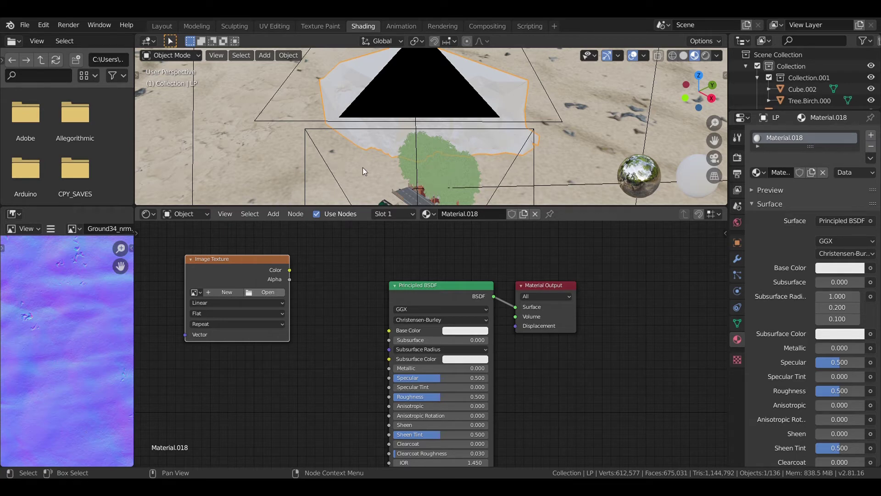
click(161, 26)
key(KP_0)
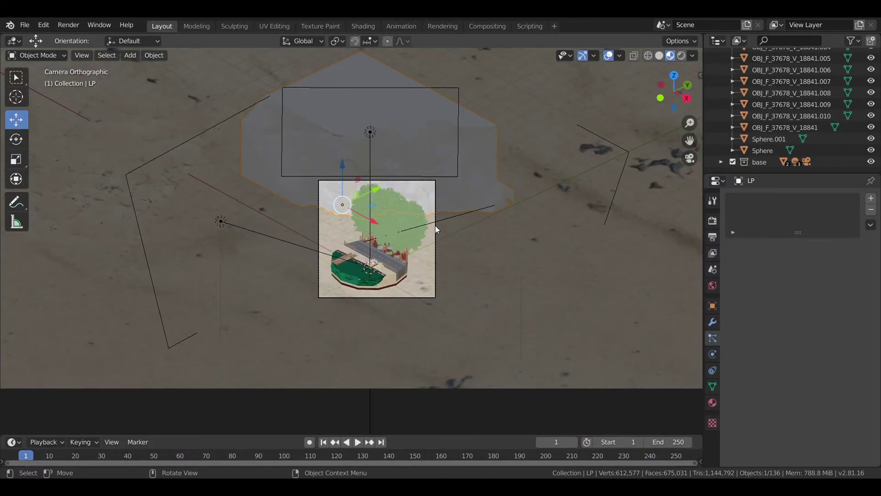
Inspect the rock and tree in rendered shading, then return to the camera view
key(z)
click(552, 154)
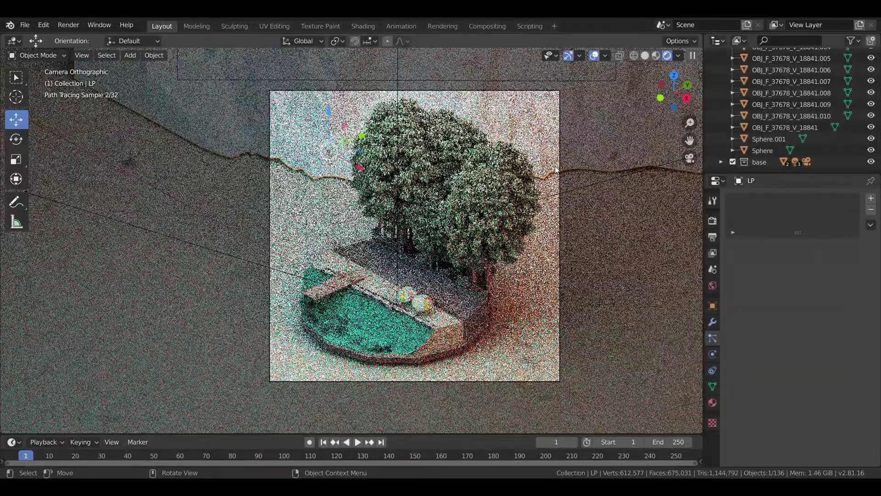
middle_drag(555, 168, 555, 168)
scroll(555, 168, up, 3)
scroll(555, 166, down, 3)
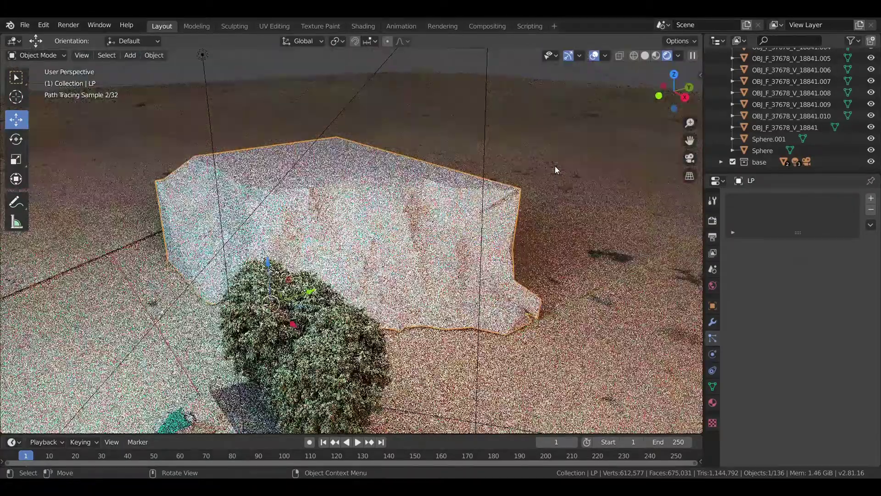
key(KP_0)
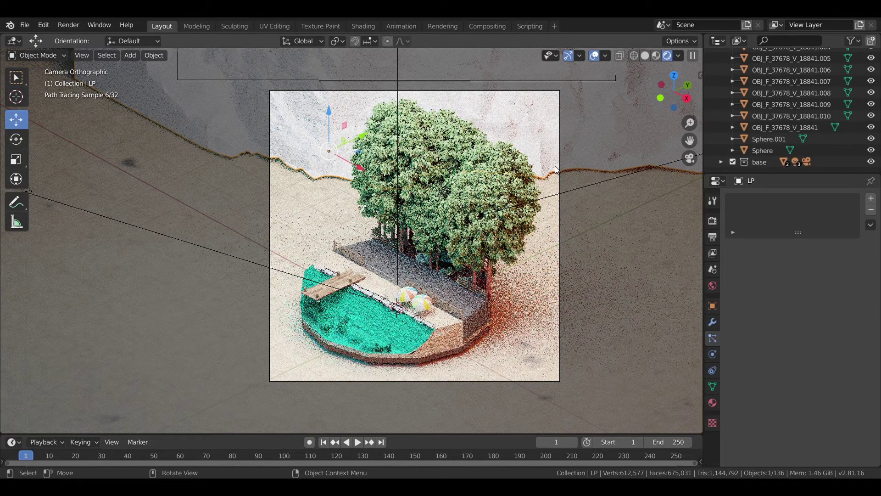
Switch to material preview and connect the image texture colour to Base Color
key(z)
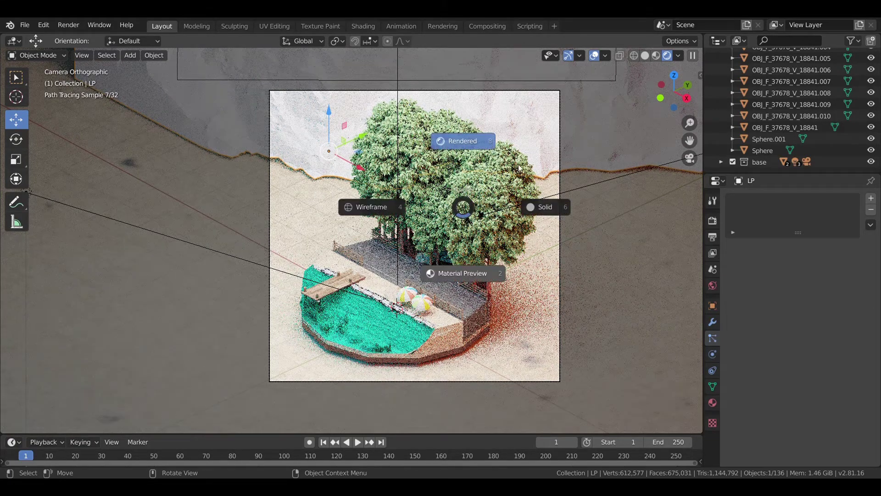
key(2)
click(365, 29)
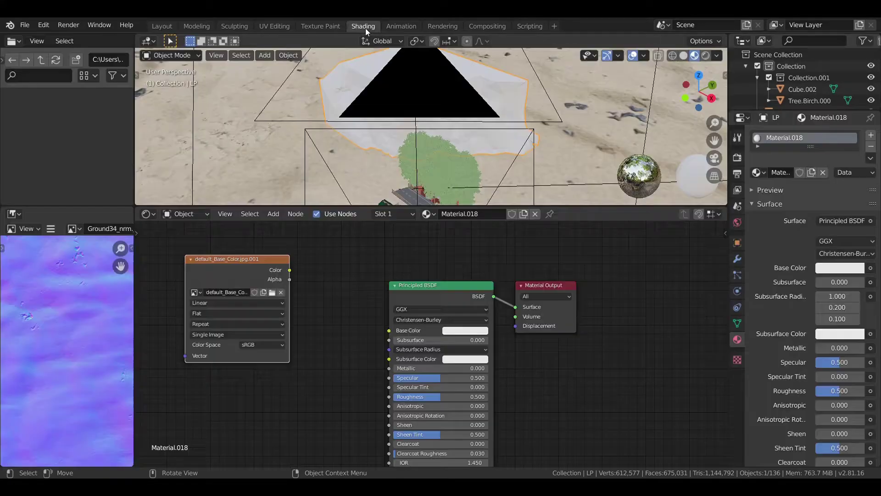
drag(289, 270, 389, 330)
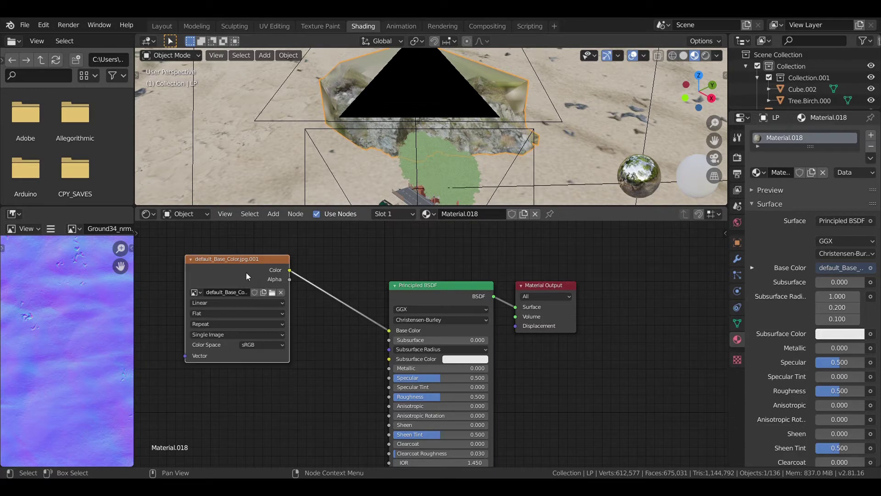
scroll(532, 131, up, 3)
scroll(266, 274, down, 2)
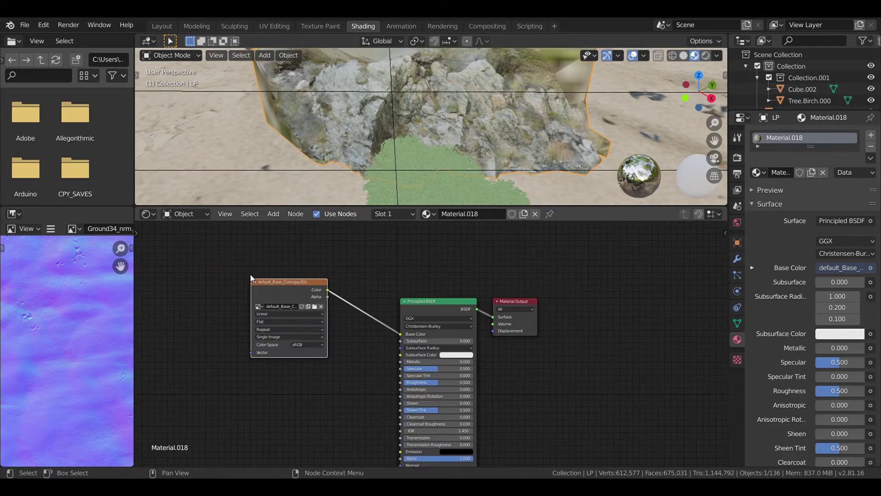
Add a duplicated Non-Color roughness image node linked to the Roughness input
key(shift+d)
click(236, 381)
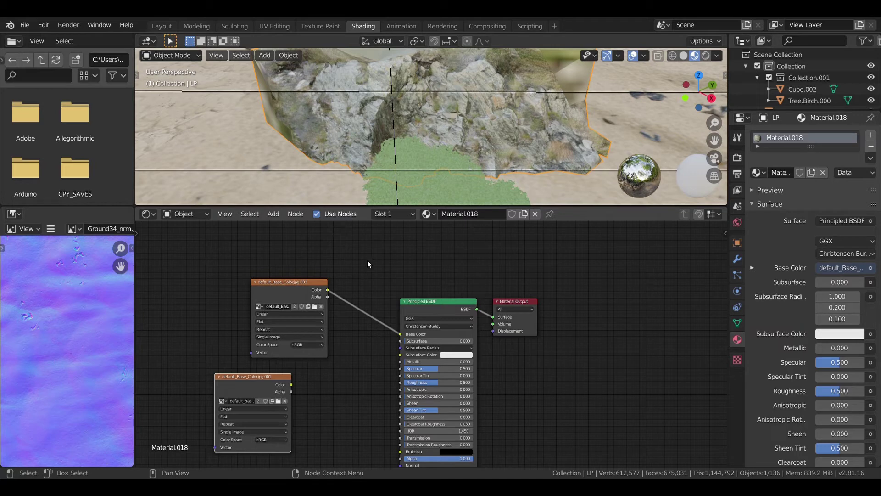
drag(291, 385, 302, 384)
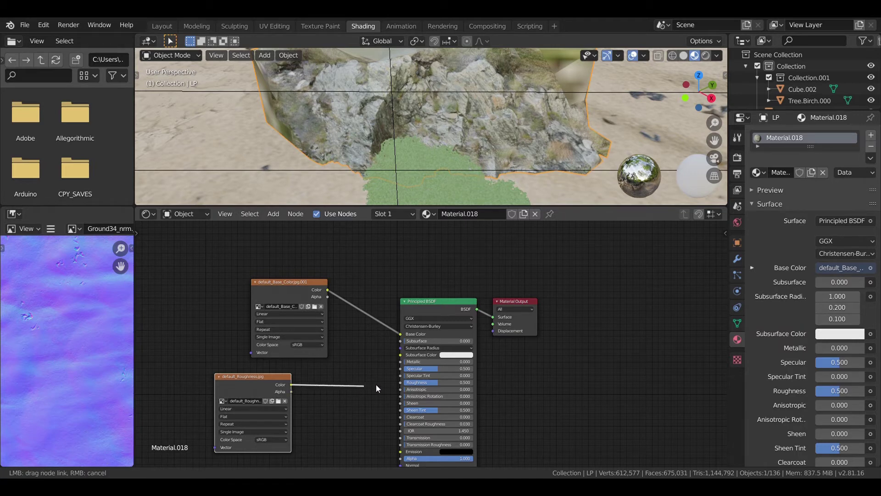
drag(376, 388, 400, 383)
click(277, 440)
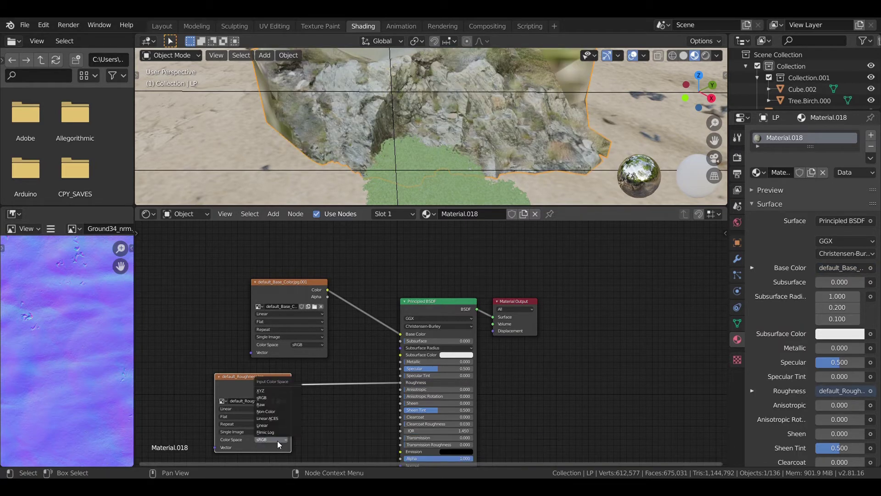
click(281, 410)
scroll(334, 411, down, 1)
middle_drag(305, 393, 271, 299)
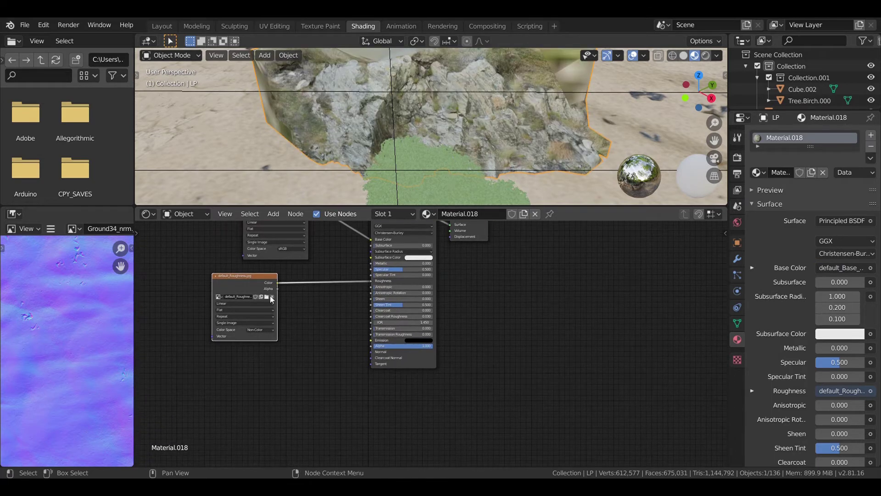
Add a Non-Color default_Metallic.jpg image node linked to the Metallic input
key(shift+d)
click(273, 388)
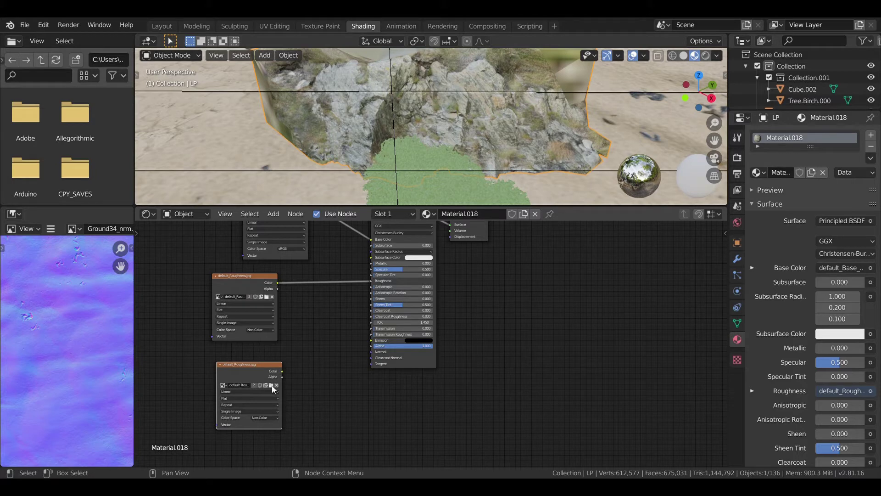
click(223, 385)
click(223, 367)
click(272, 417)
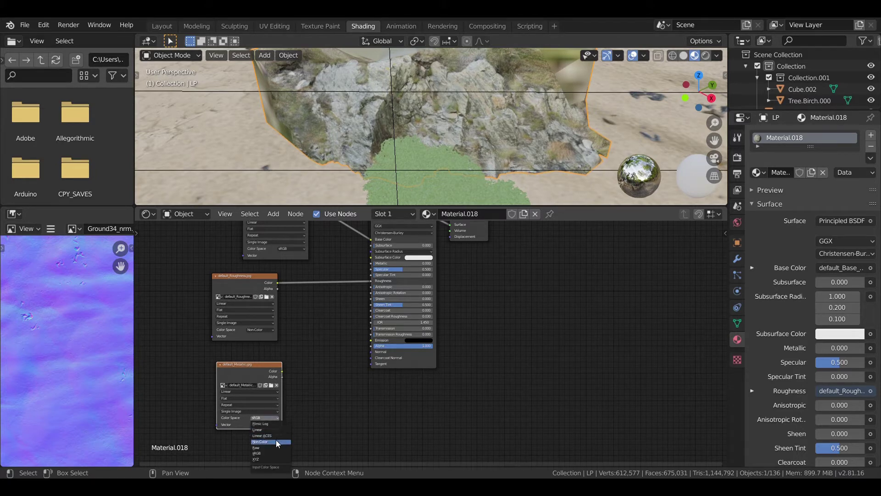
click(276, 441)
click(282, 368)
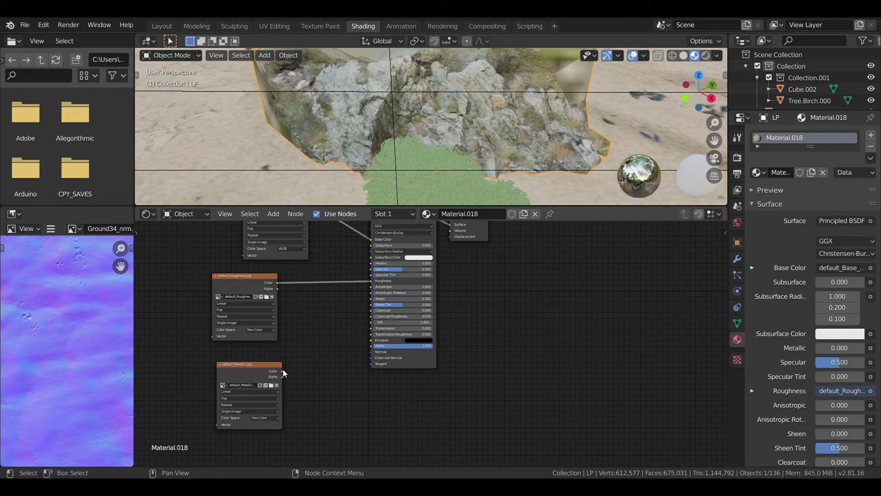
drag(283, 369, 338, 304)
drag(281, 371, 371, 265)
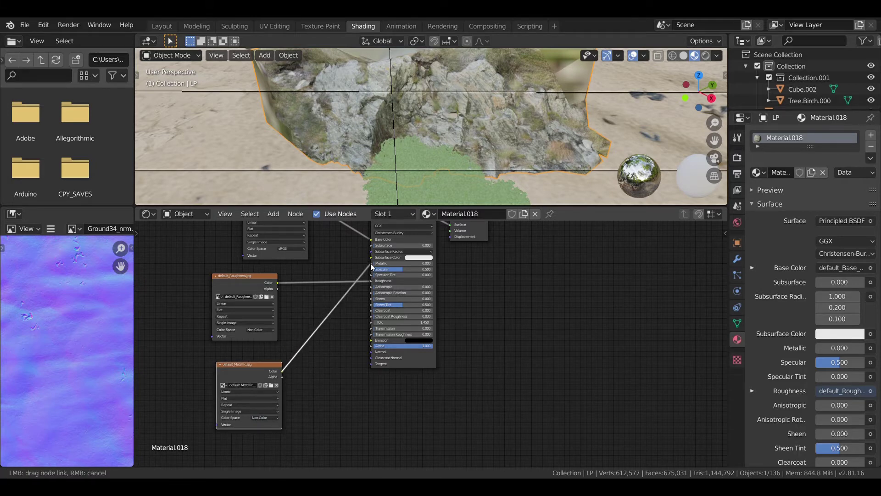
drag(246, 367, 209, 360)
Add a normal image node feeding a Normal Map node into the shader's Normal
key(shift+d)
click(295, 395)
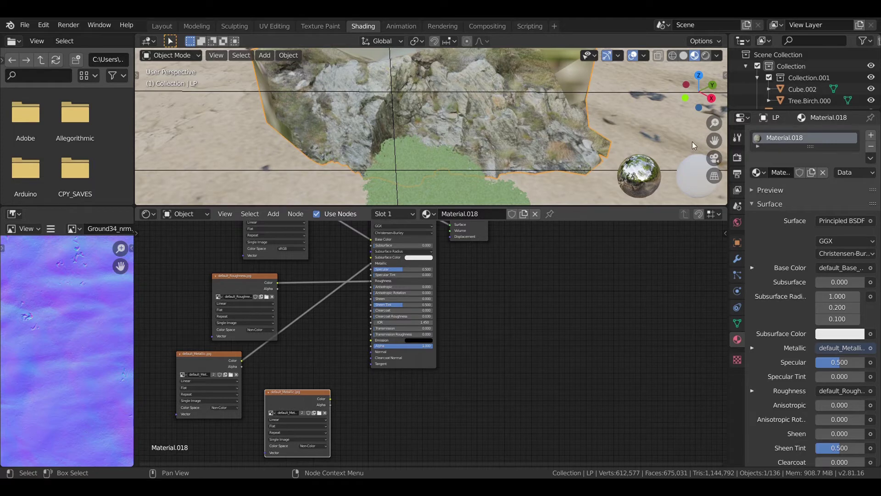
key(shift+a)
click(368, 344)
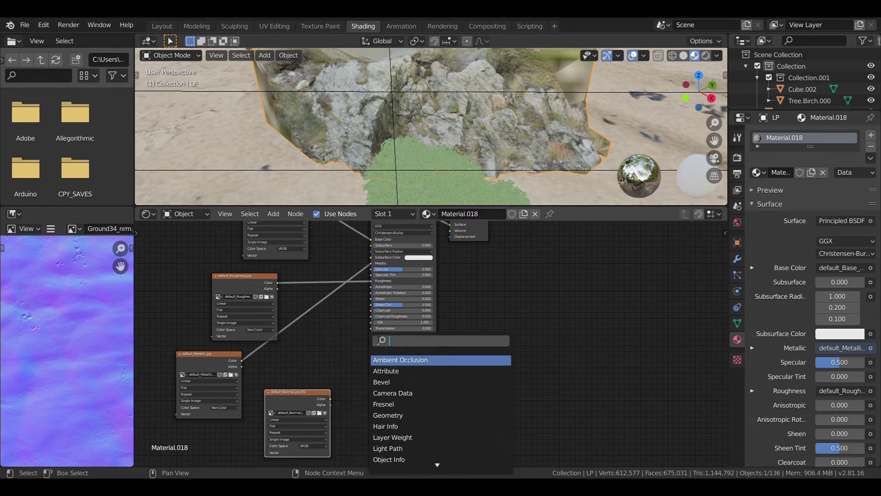
text(node)
key(BackSpace)
key(BackSpace)
key(BackSpace)
text(m)
text(ap)
key(Down)
key(Down)
key(Down)
key(Up)
key(Return)
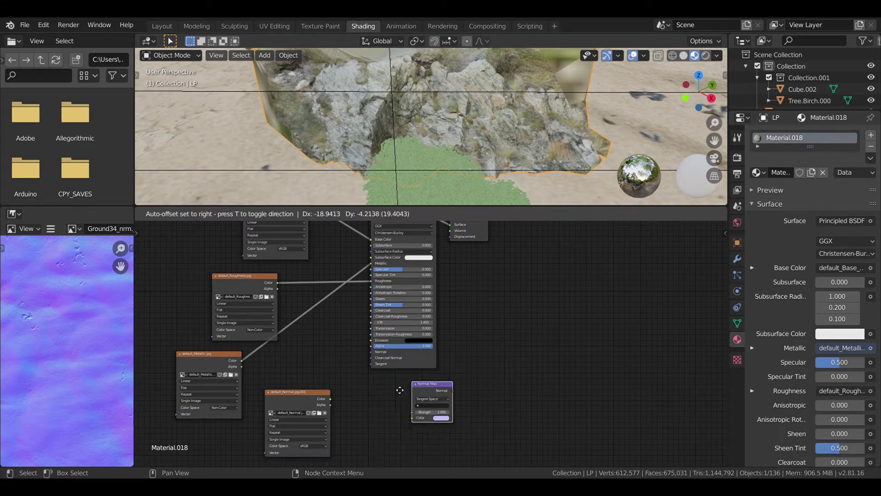
click(333, 401)
drag(331, 398, 352, 420)
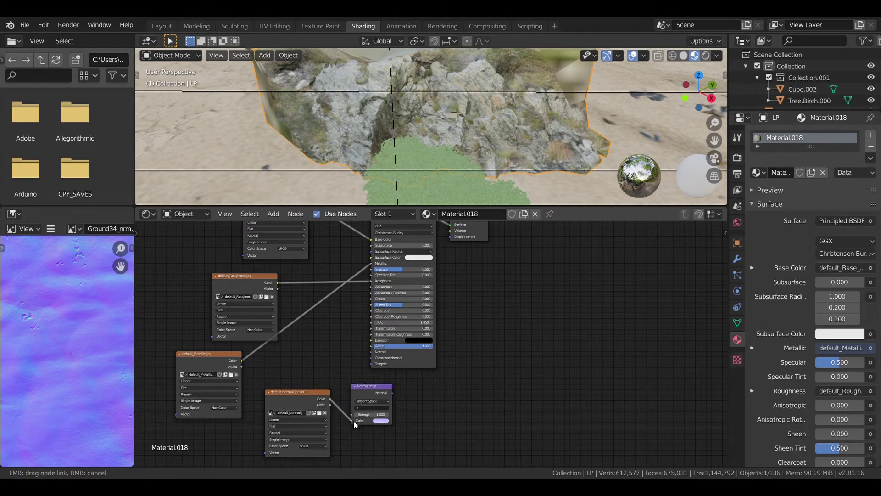
drag(391, 393, 373, 351)
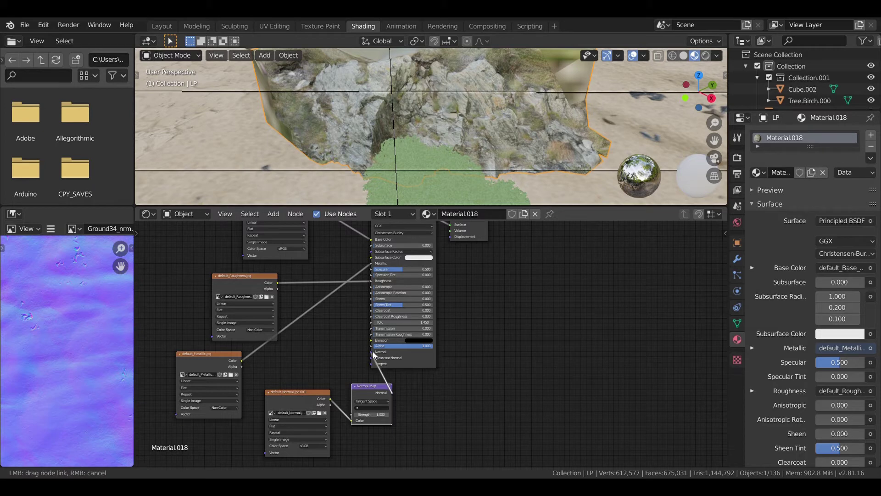
Set the Normal Map strength to 5 and return to the Layout workspace
click(382, 415)
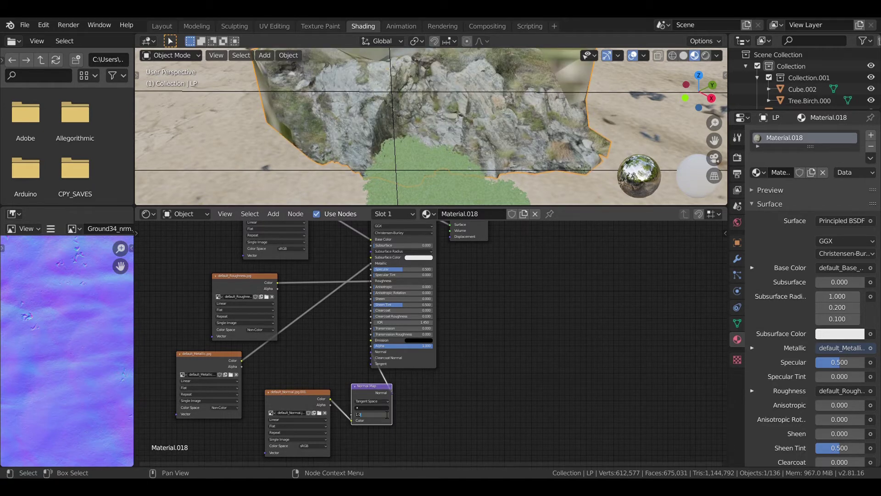
text(5)
key(Return)
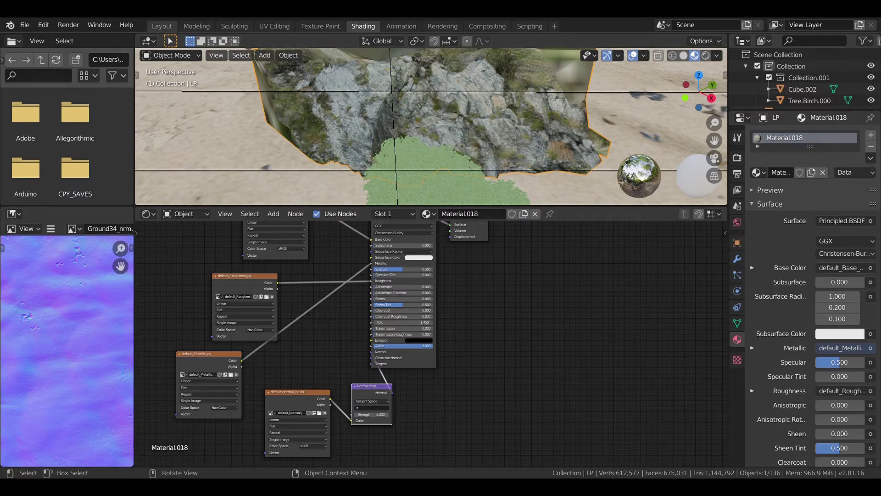
click(162, 26)
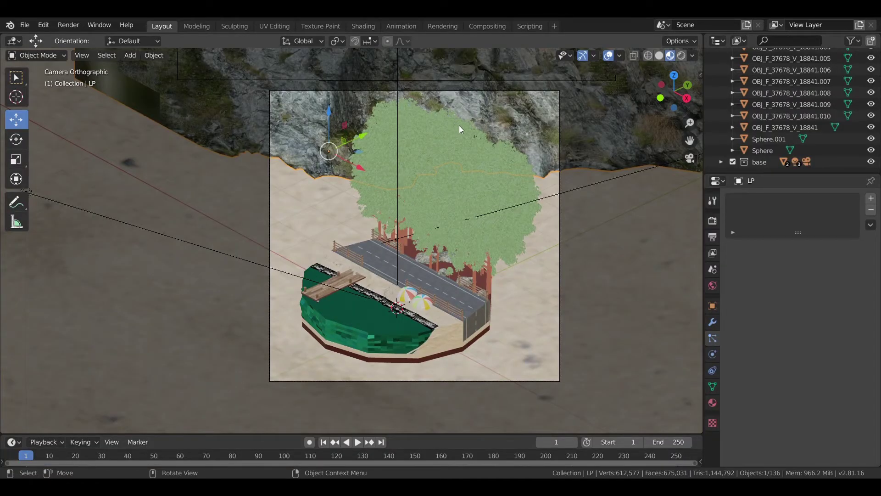
Rotate the LP rock 10.2° about Z, shift it 1.91 m X, −2.65 m Y, then select the ground plane
key(KP_7)
key(r)
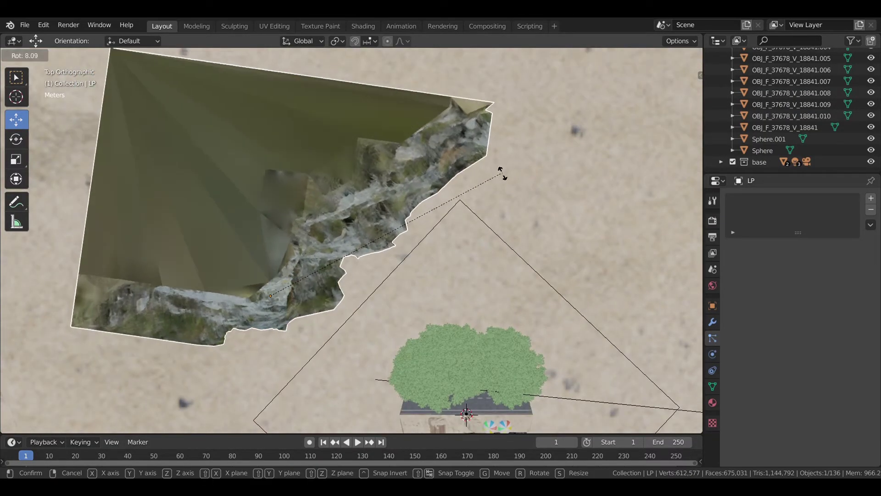
click(501, 184)
scroll(502, 187, down, 1)
scroll(501, 186, down, 1)
key(g)
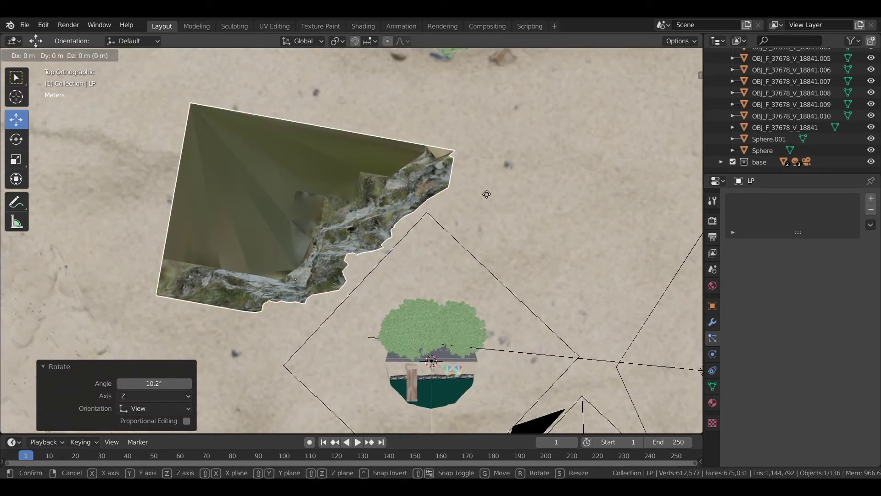
key(shift+z)
click(530, 254)
key(KP_0)
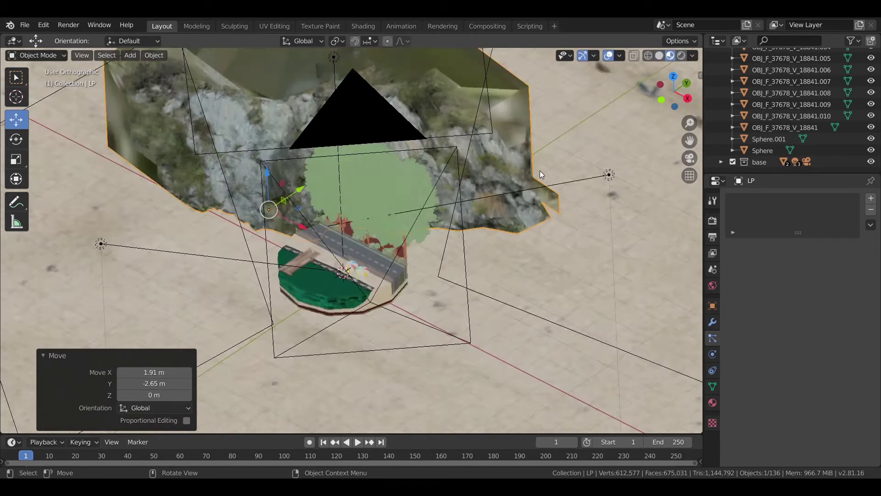
click(654, 341)
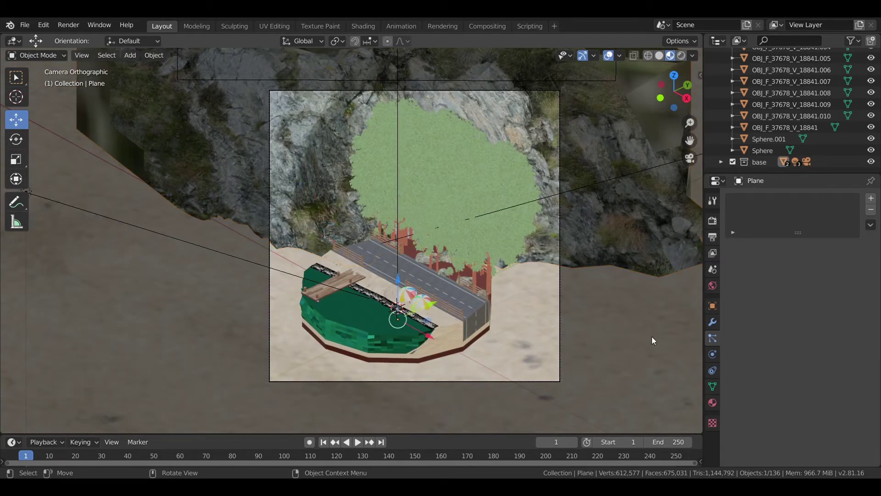
Enlarge the ground face's UV square in the UV Editing workspace
click(278, 27)
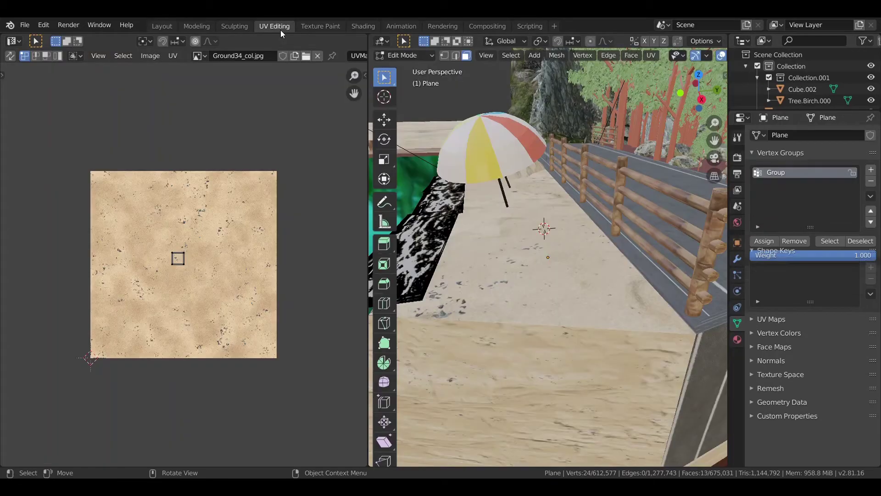
key(a)
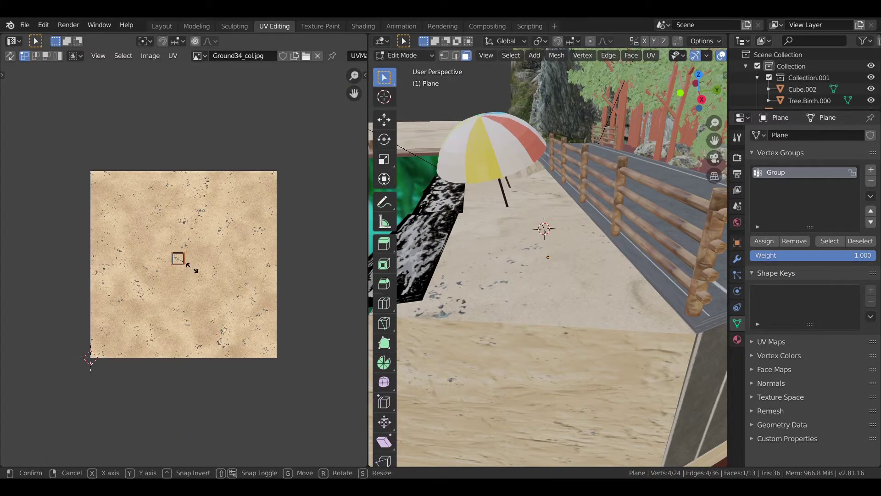
key(s)
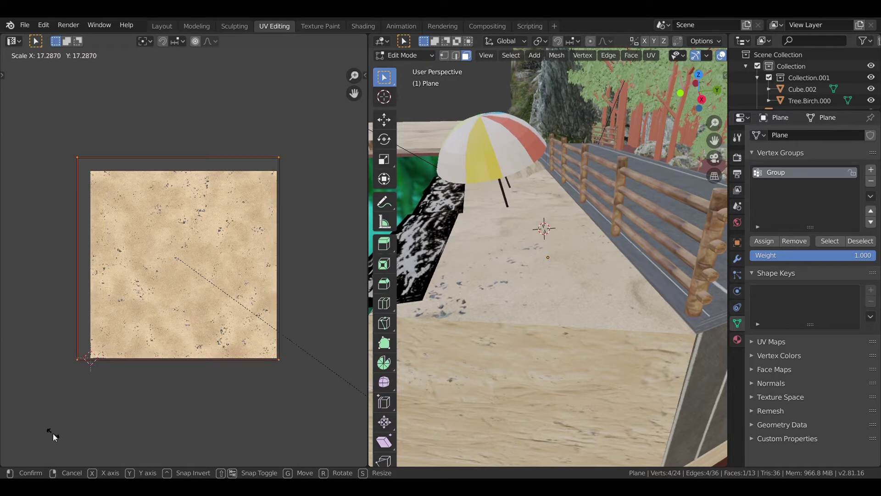
click(53, 433)
scroll(627, 299, down, 8)
key(s)
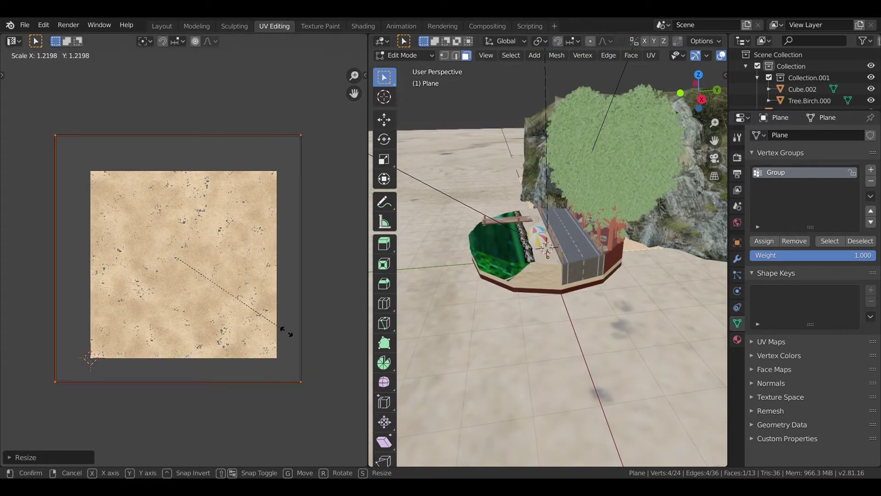
click(290, 347)
Reselect only the ground plane, then enlarge and shift all its UVs over the Ground34 texture
click(519, 337)
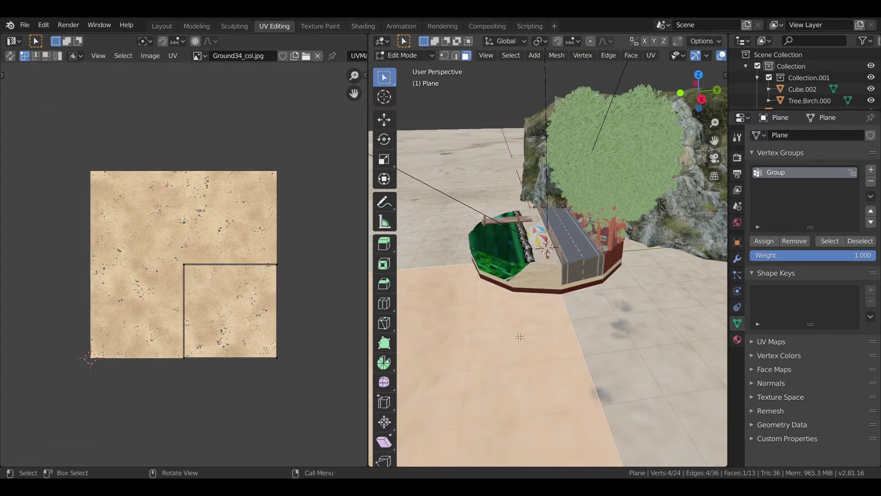
key(Tab)
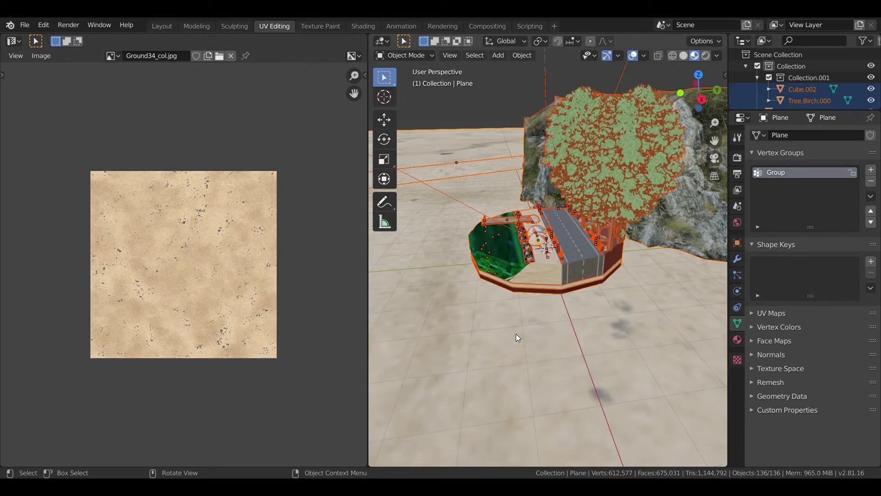
click(515, 334)
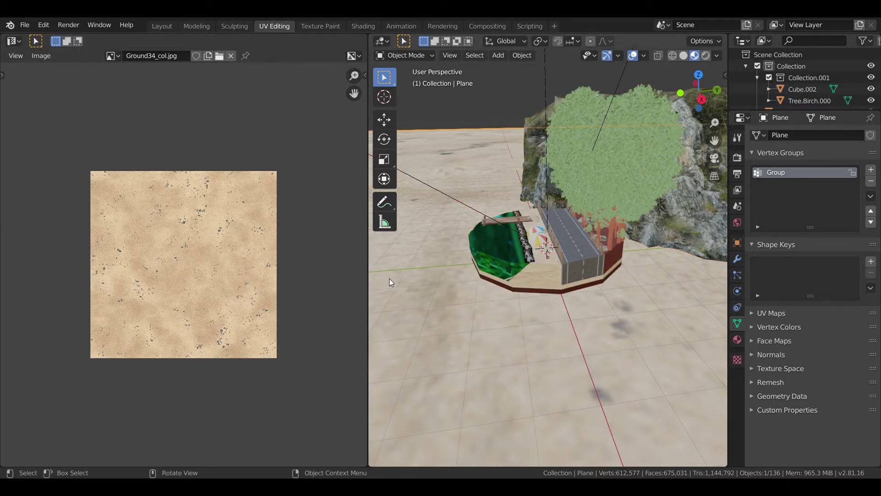
key(Tab)
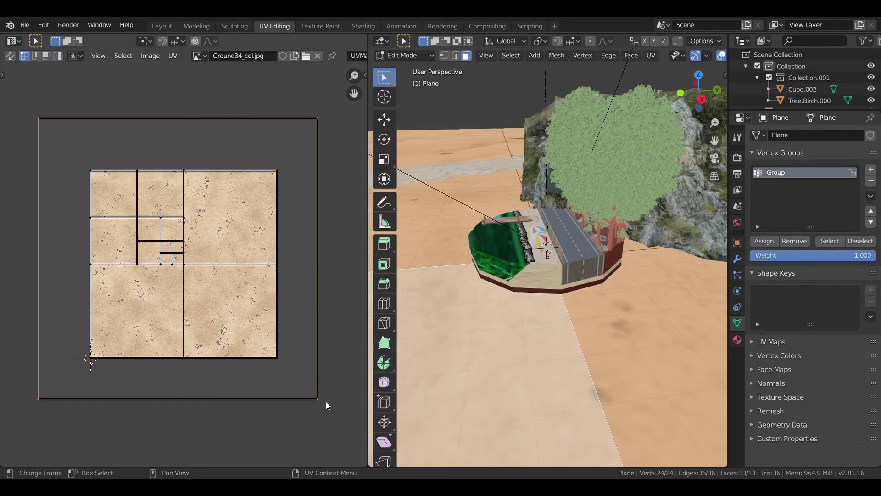
key(a)
key(s)
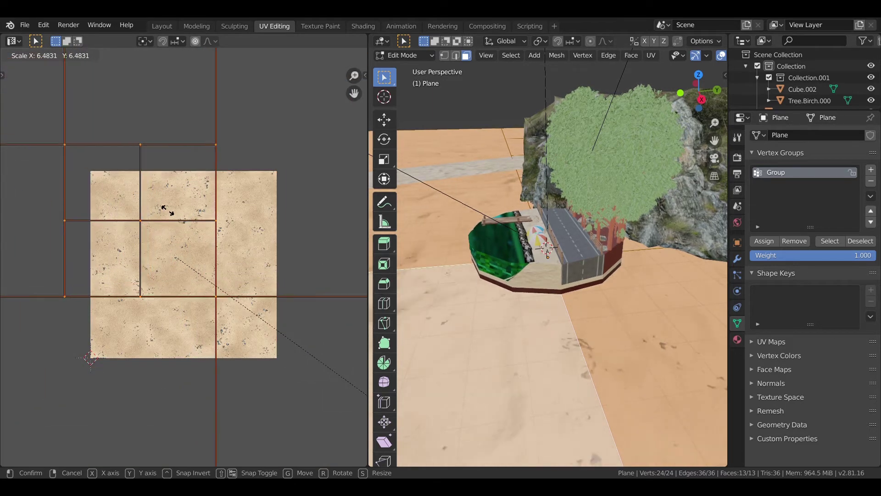
click(184, 241)
key(g)
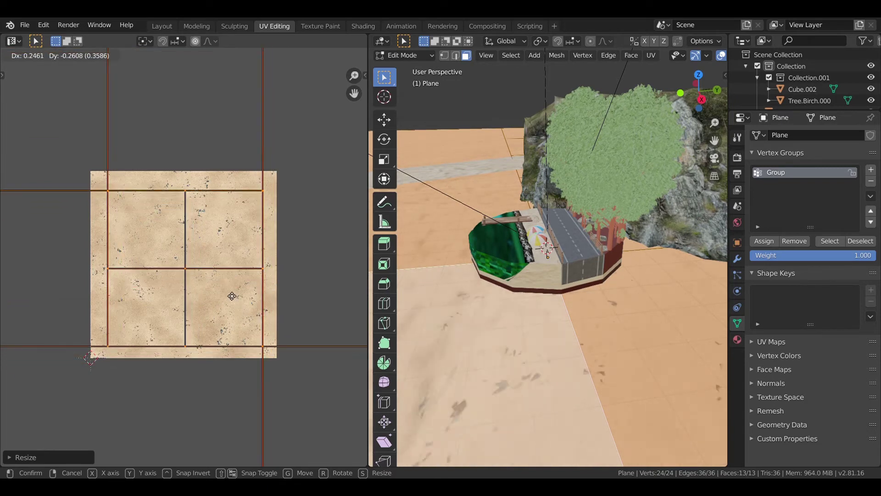
click(229, 298)
Fine-tune the ground UVs' scale and position so they fit the sand texture
key(s)
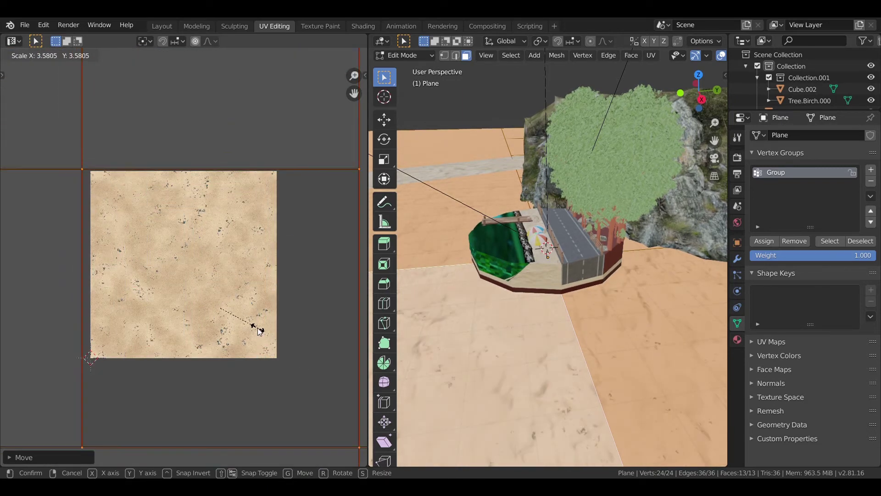
right_click(320, 406)
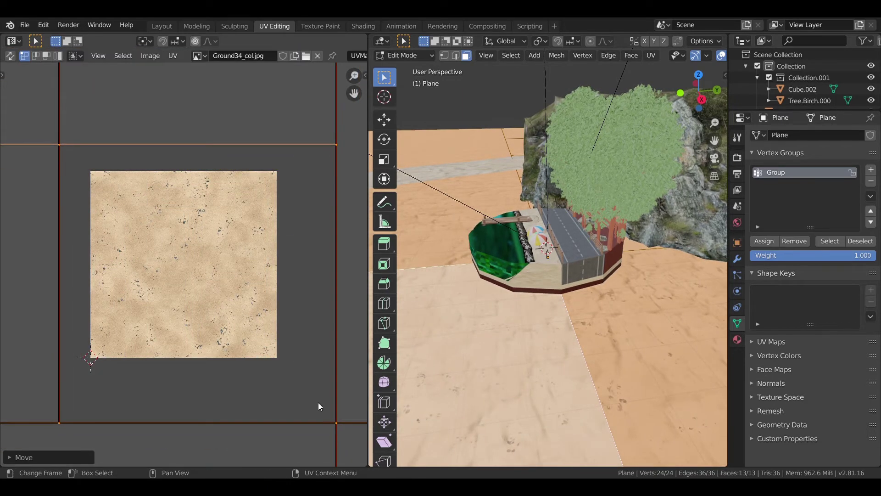
key(s)
click(297, 385)
key(g)
click(318, 402)
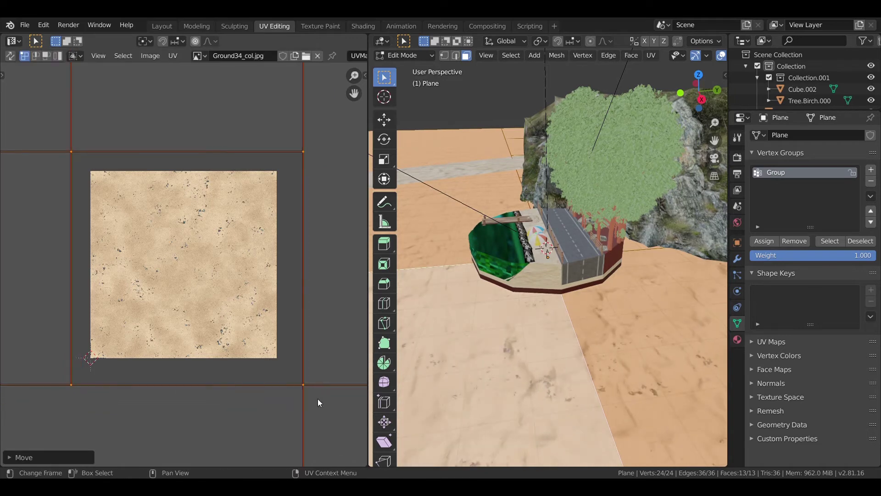
key(s)
click(299, 381)
key(s)
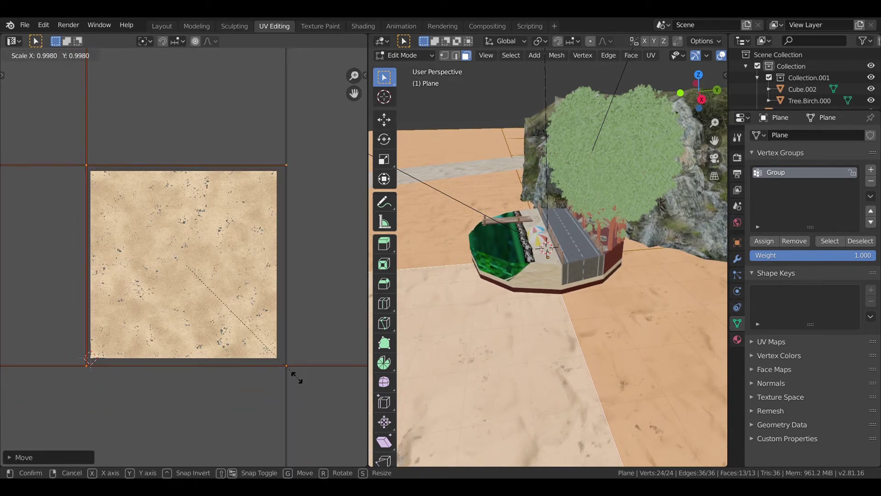
click(290, 368)
key(g)
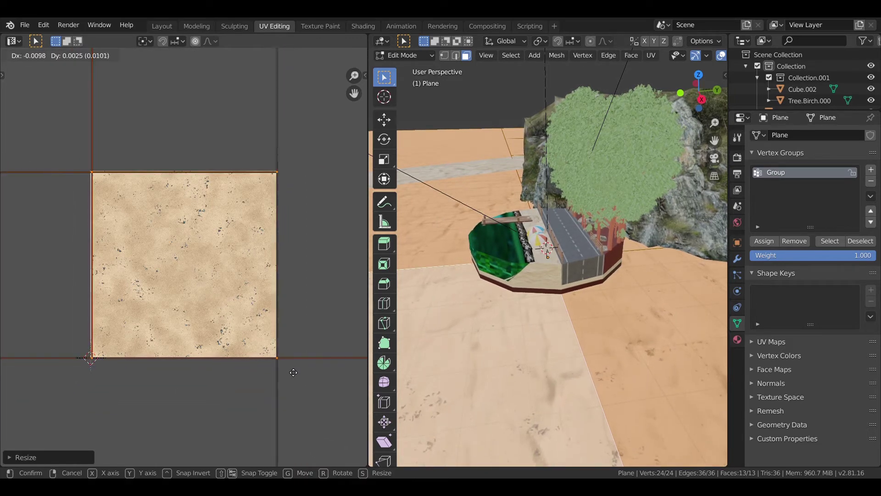
click(289, 368)
Back in Layout, view the diorama through the camera in Rendered shading and let it sample
click(163, 27)
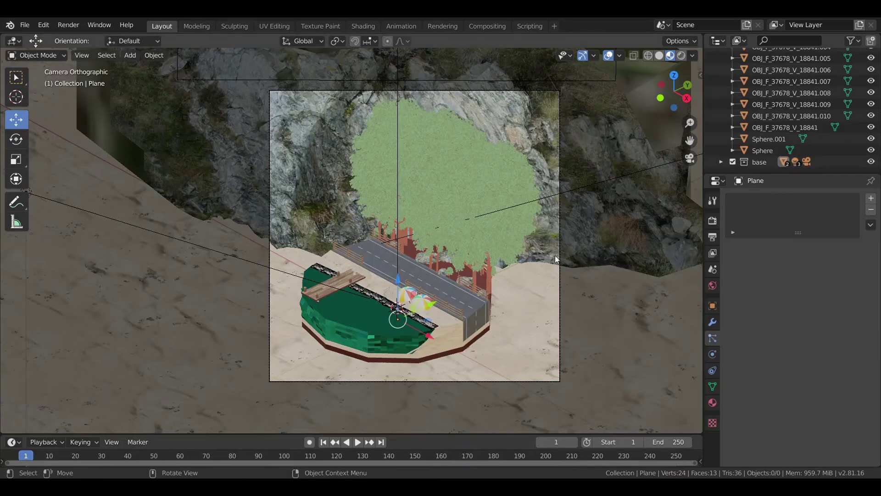
key(z)
click(611, 211)
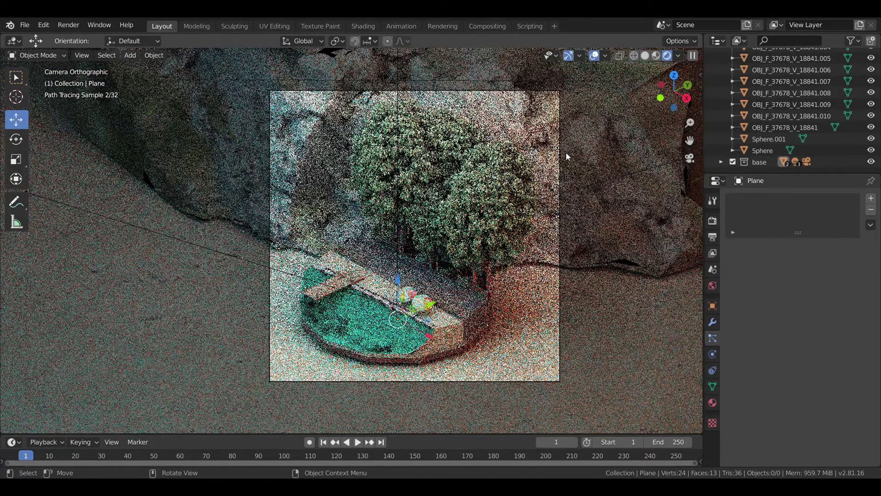
middle_drag(568, 156, 560, 177)
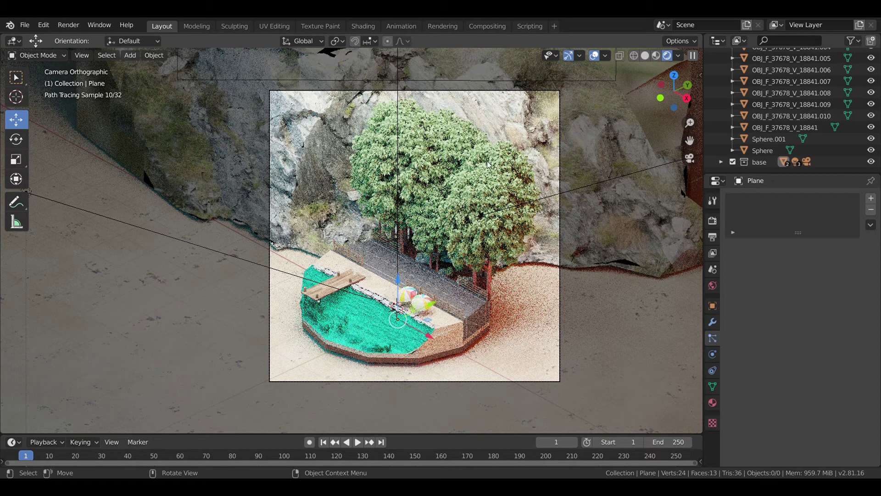
key(shift+a)
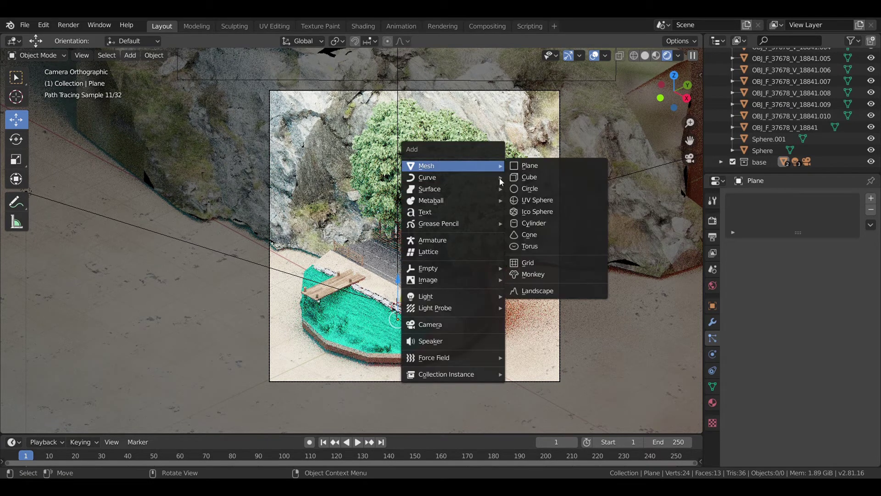
Add a Plain Axes Empty, scale it to 3.15 and adjust its height
click(514, 267)
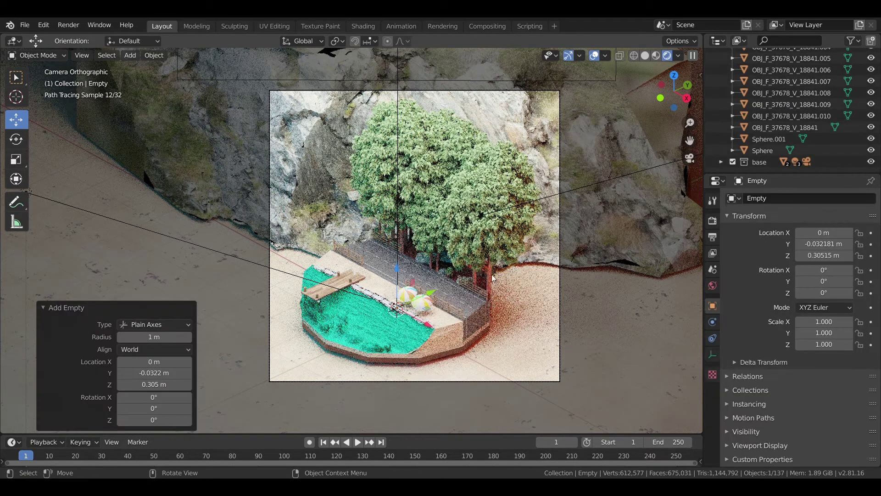
key(s)
key(Return)
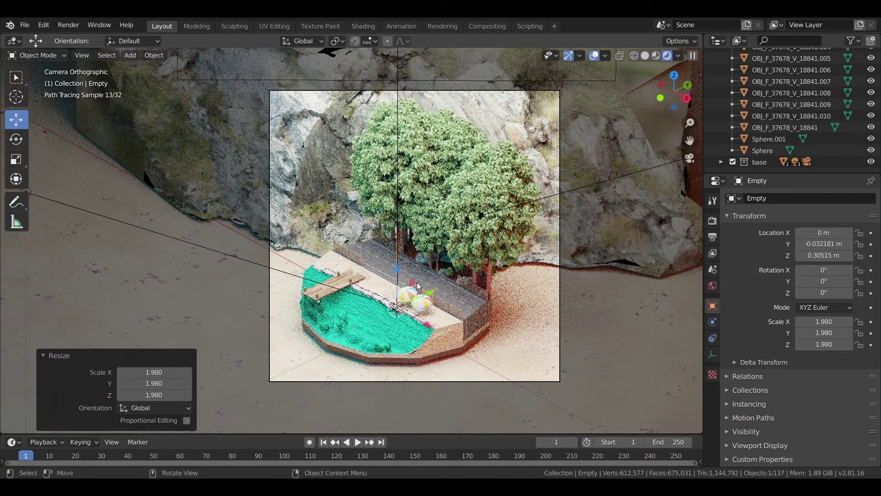
key(g)
key(z)
key(Return)
key(s)
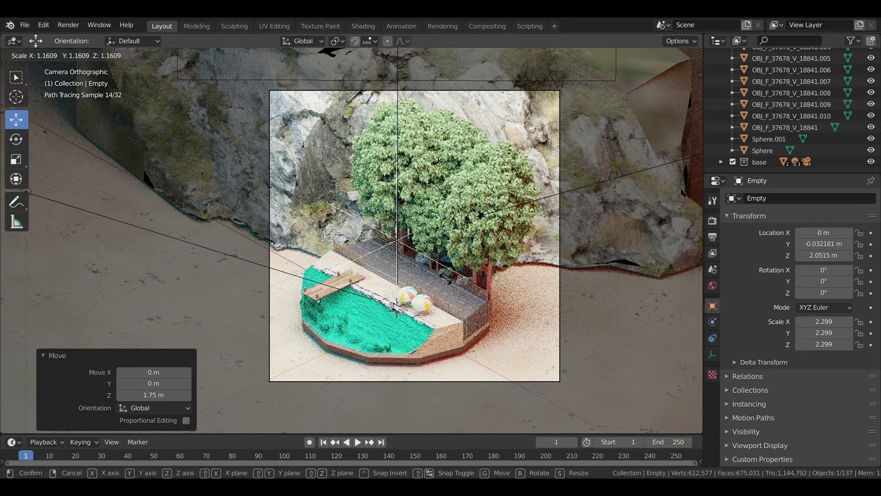
key(Return)
key(g)
key(z)
key(Return)
Place the Empty at Y 0.379 m, Z 1.32 m and stretch its Z scale to 3.168
key(g)
key(y)
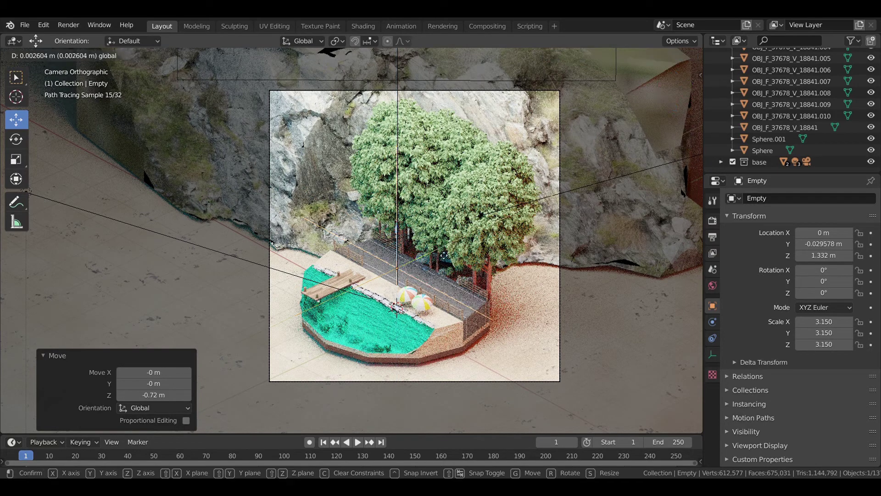
key(Return)
key(g)
key(z)
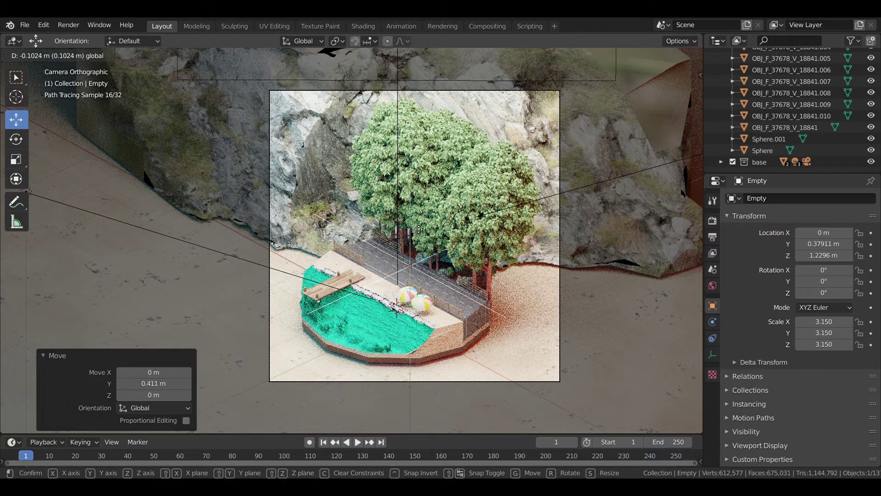
key(Return)
key(g)
key(z)
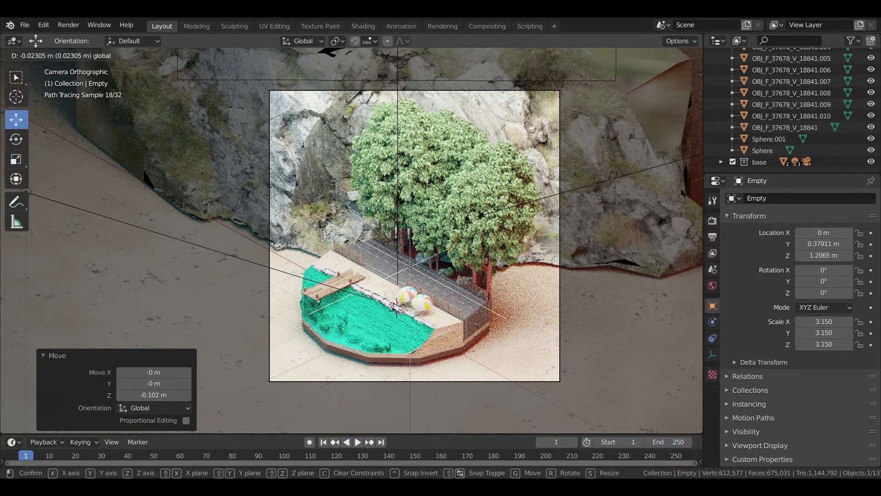
key(Return)
key(s)
key(z)
key(Return)
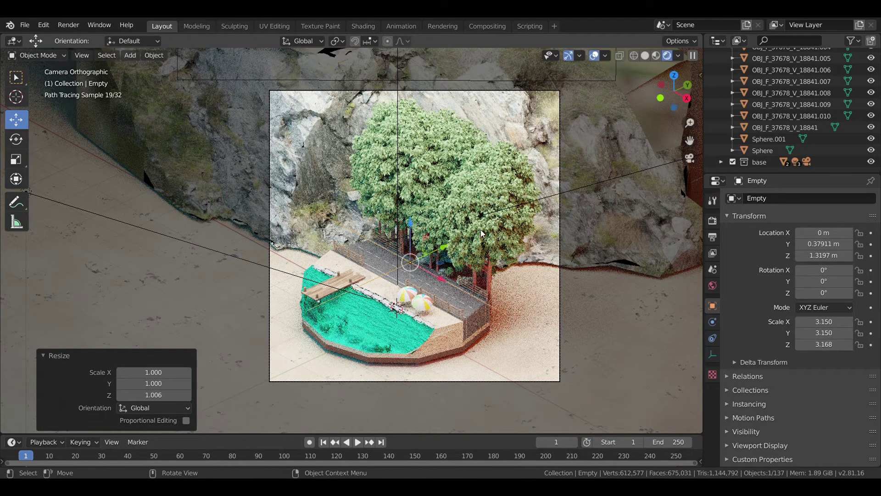
click(561, 321)
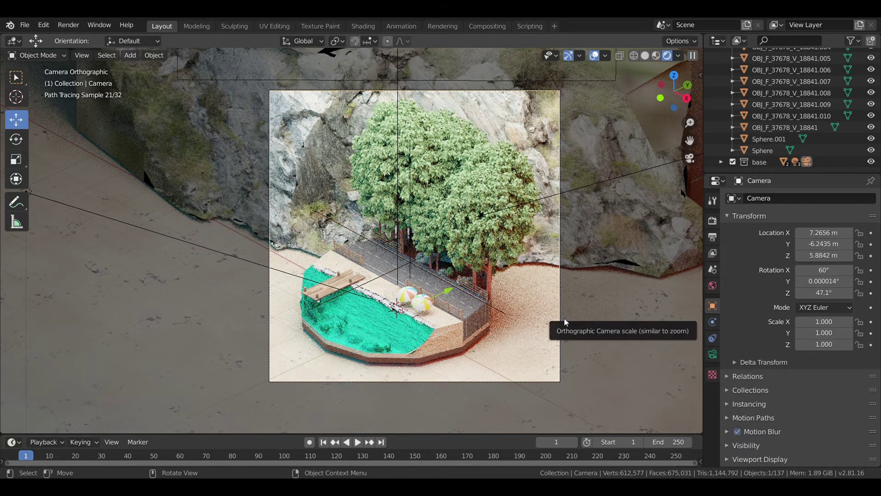
In a top view with Material Preview, move Point.002 left and Point.001 to Y −9.158 m
key(KP_0)
key(z)
click(571, 368)
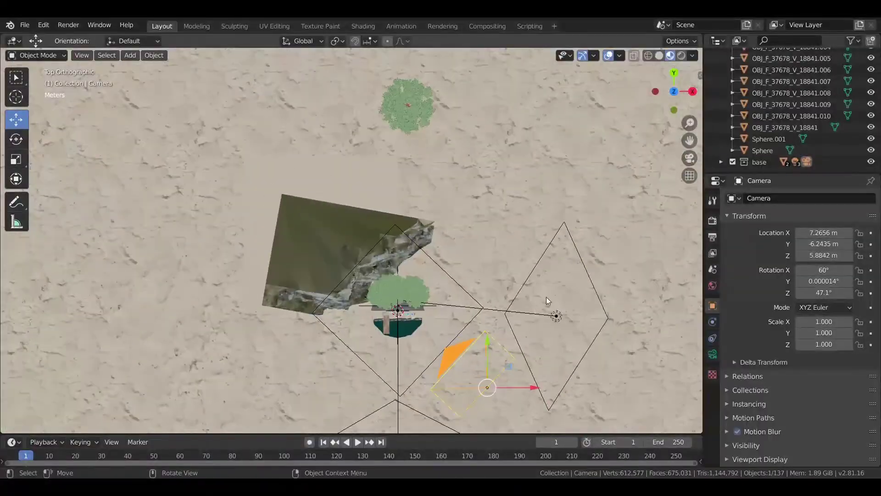
click(553, 321)
drag(550, 323, 523, 322)
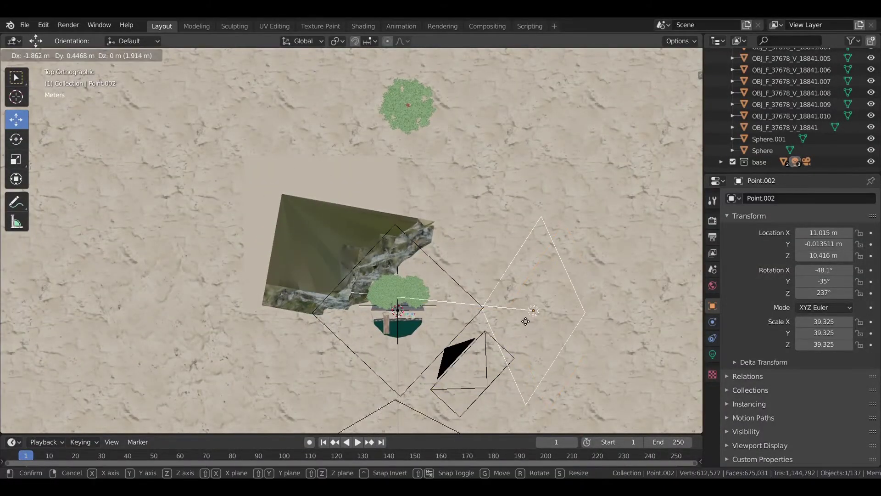
click(524, 322)
scroll(523, 322, down, 2)
click(380, 363)
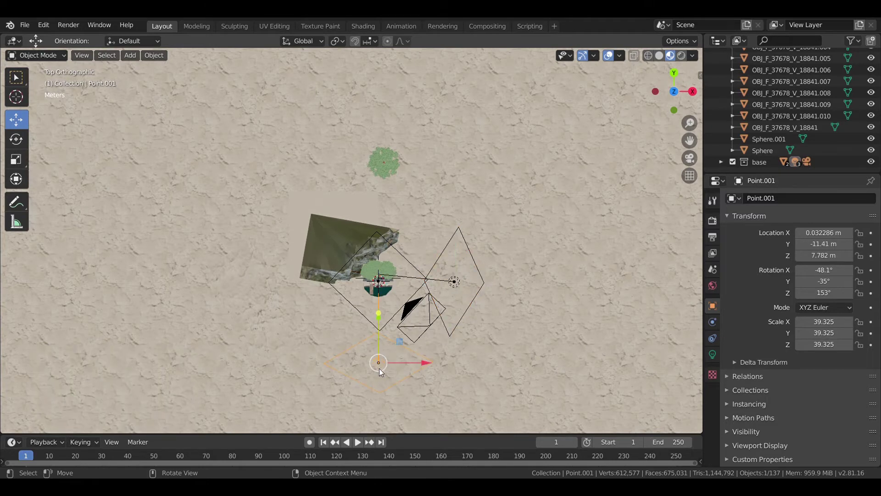
drag(382, 369, 379, 349)
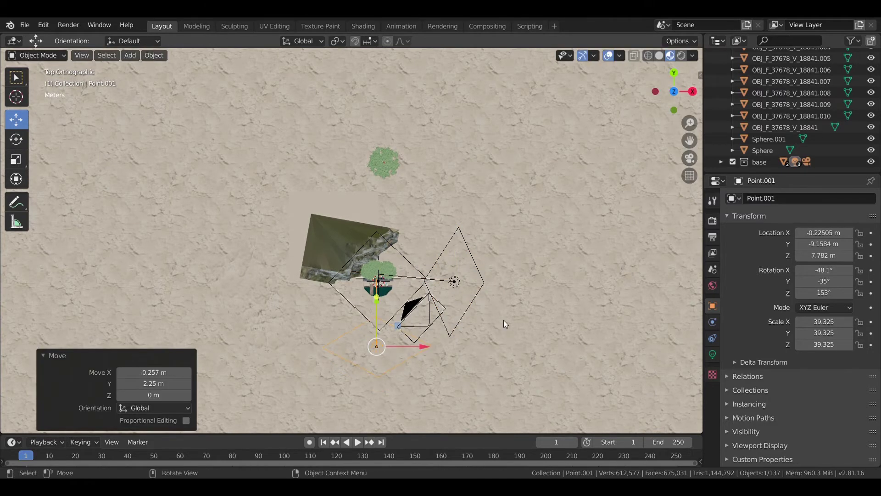
From the camera view, move Point.002 to X 10.864, Y −0.167, Z 10.042 m
middle_drag(503, 320, 503, 320)
key(KP_0)
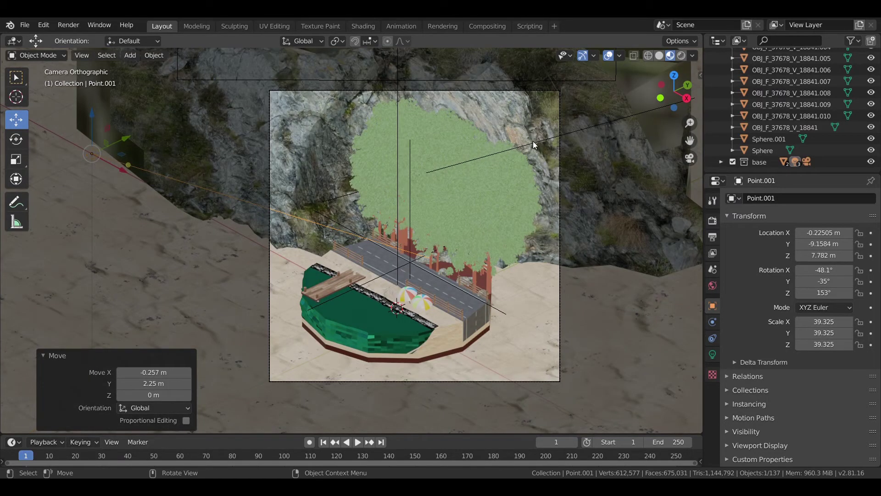
click(533, 143)
key(g)
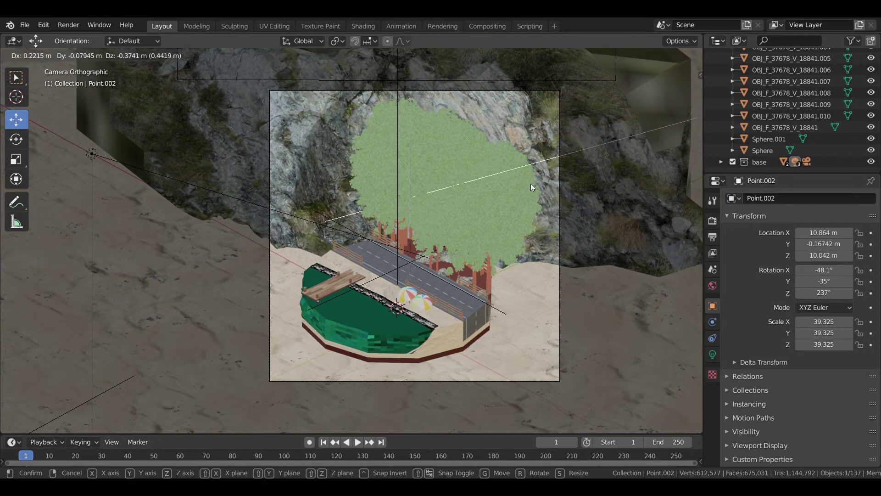
click(531, 184)
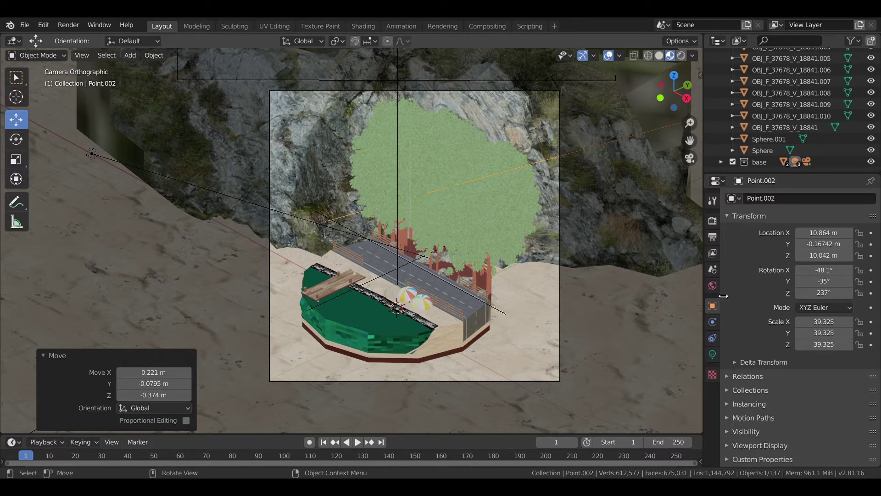
Enable the camera's depth of field with an F-Stop of 2.0
click(560, 299)
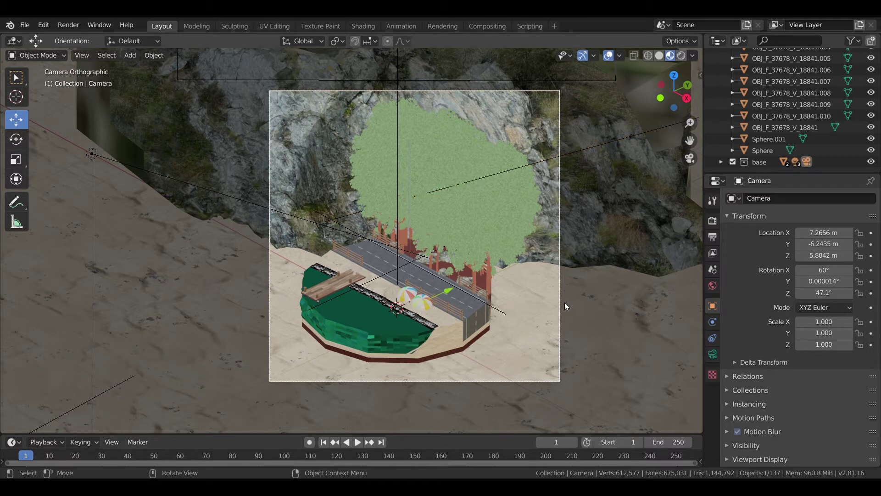
click(712, 354)
click(737, 382)
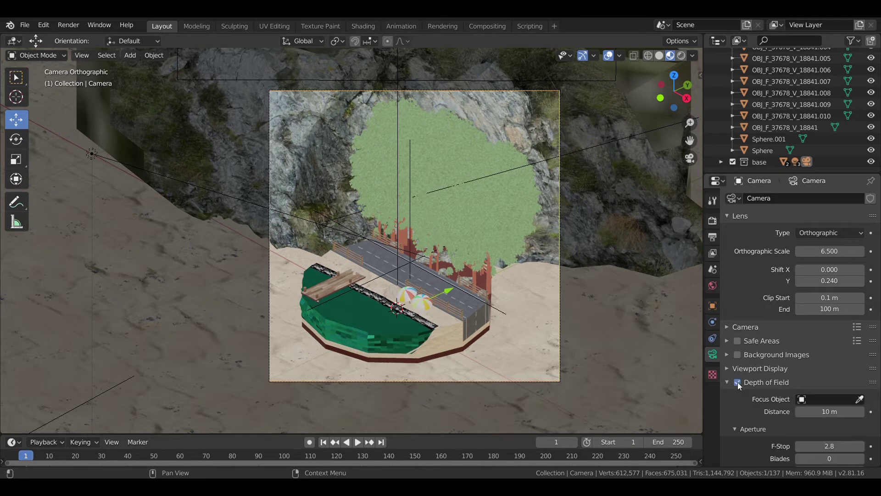
click(840, 446)
text(200)
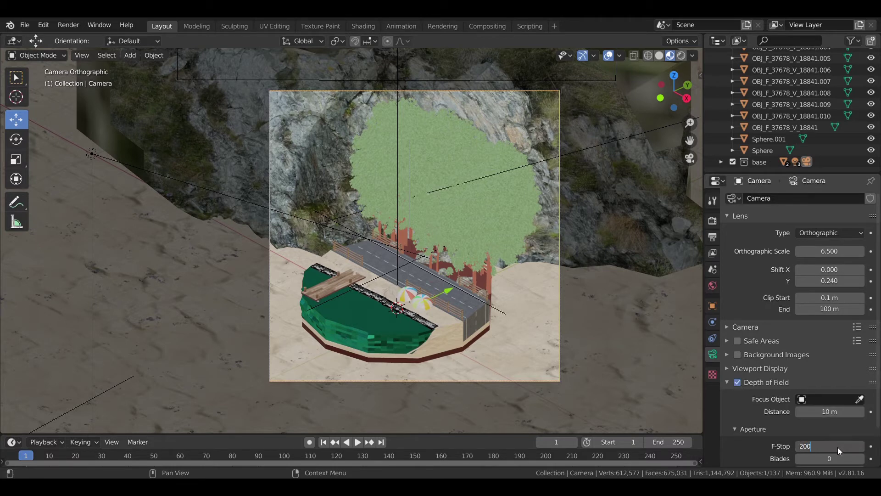
key(Return)
click(817, 446)
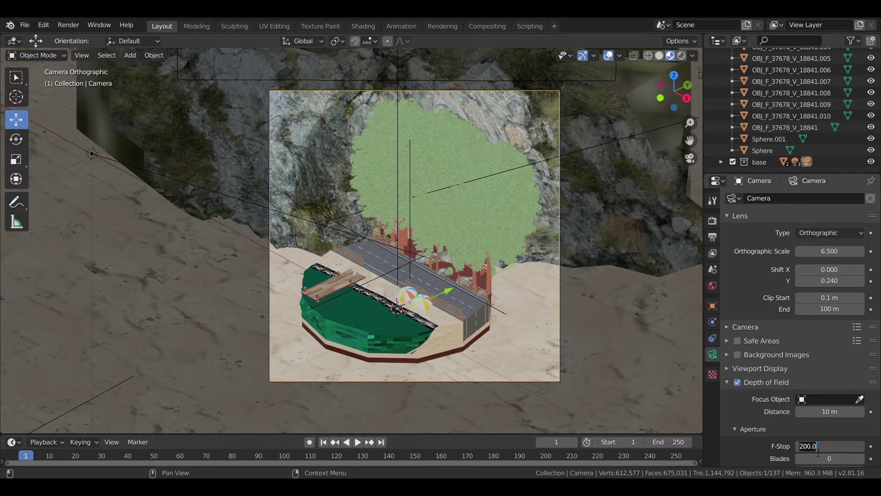
text(2.)
key(Return)
Preview the depth-of-field blur rendered, save island.blend and select the white Point light
key(z)
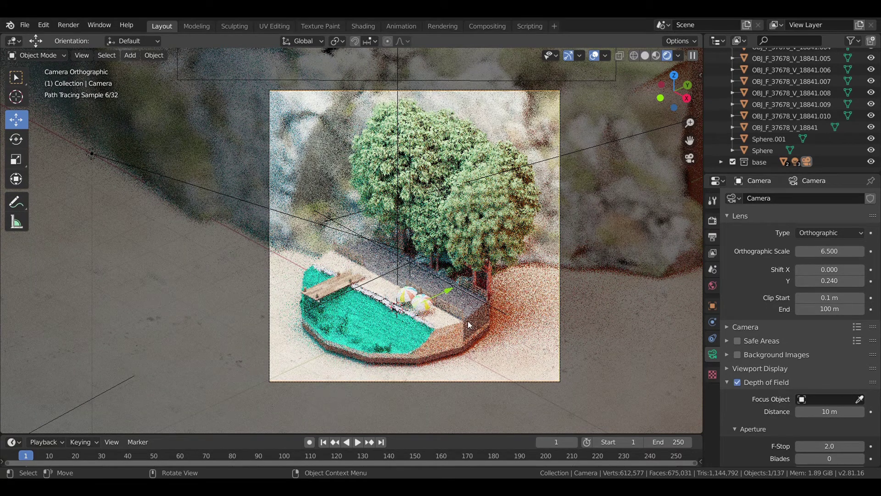
key(ctrl+s)
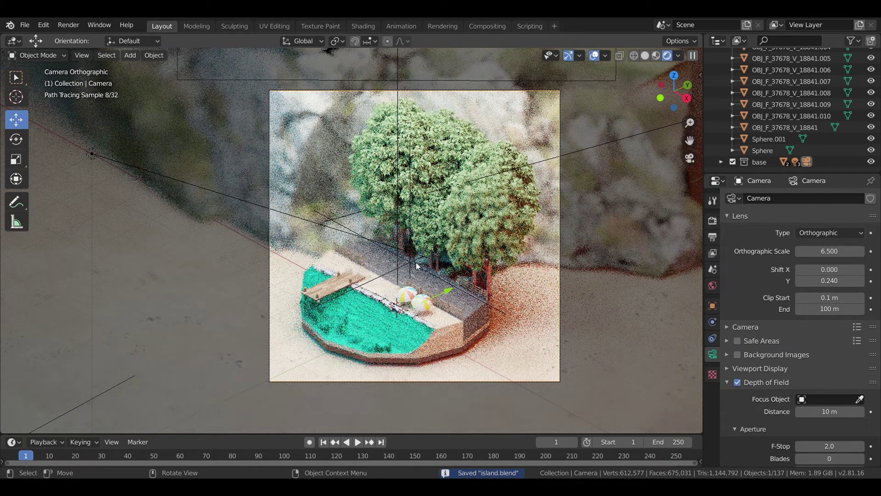
click(397, 104)
Confirm 5000 W power for the white Point light and switch to Material Preview
click(849, 275)
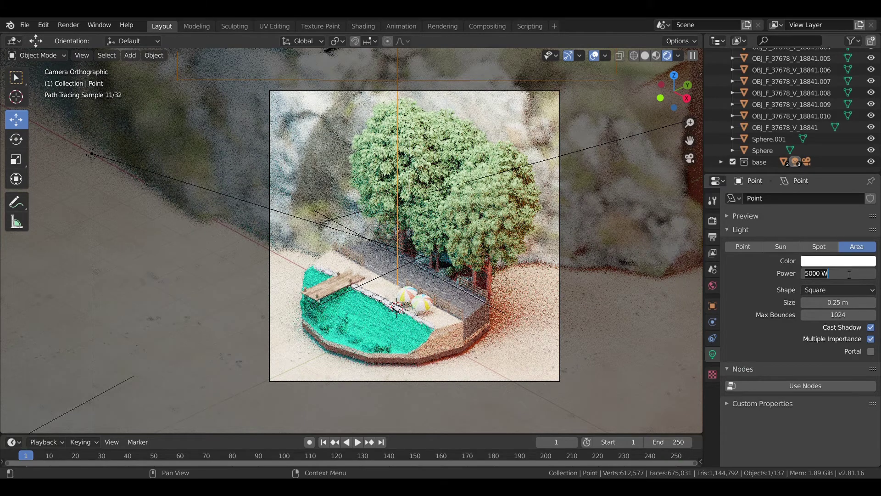
key(Return)
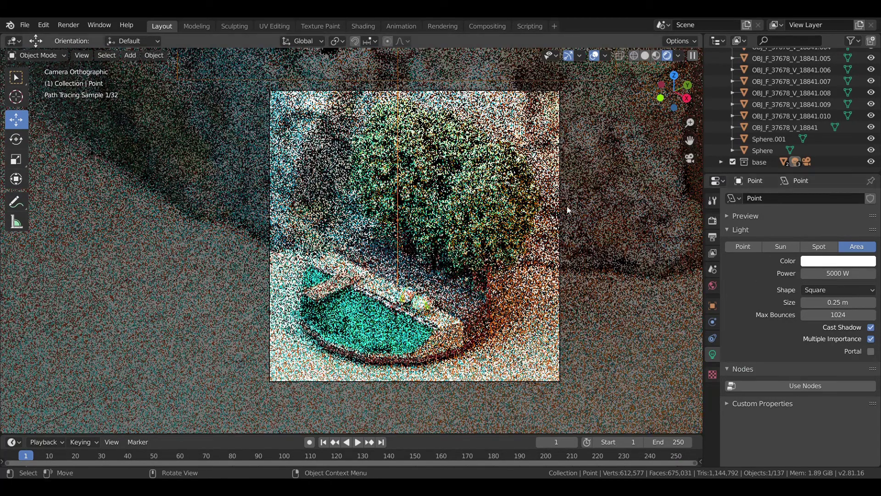
key(z)
click(580, 290)
click(543, 159)
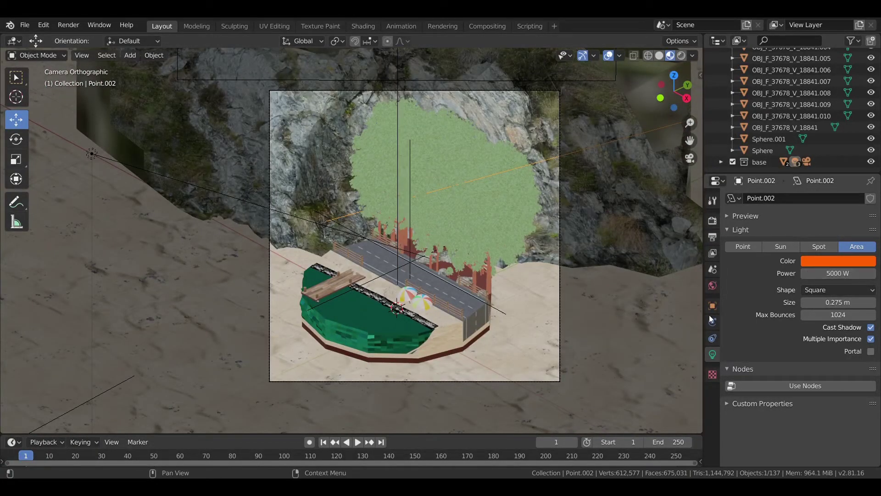
Set the blue Point.001 light's power to 5000 W and return to Rendered shading
click(308, 221)
double_click(861, 272)
text(5)
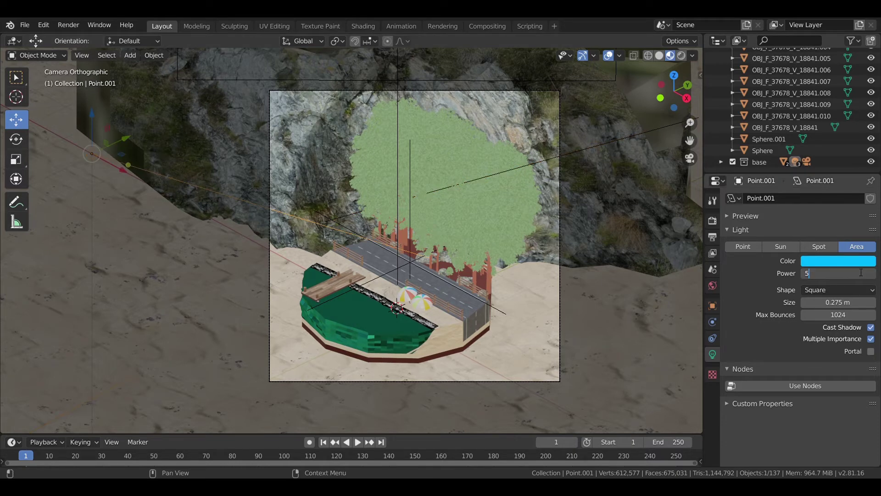
text(000)
key(Return)
key(z)
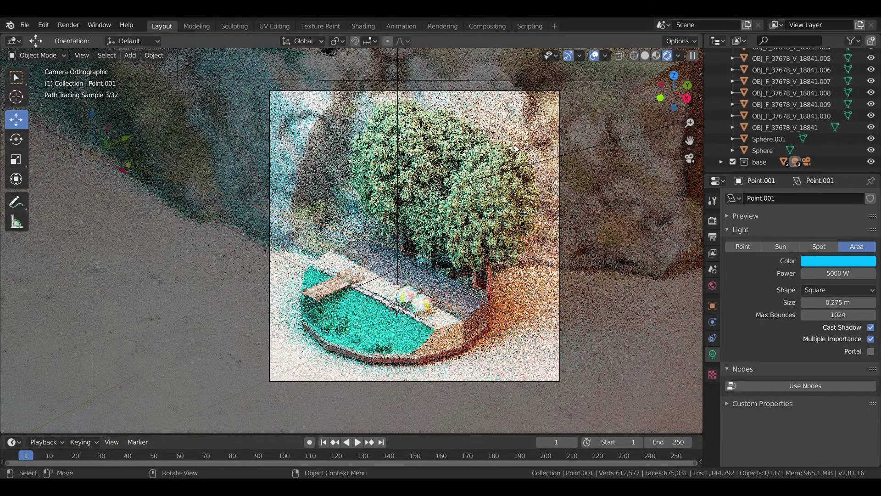
Scale the Empty along X and move it in X and Y among the tree trunks
click(411, 261)
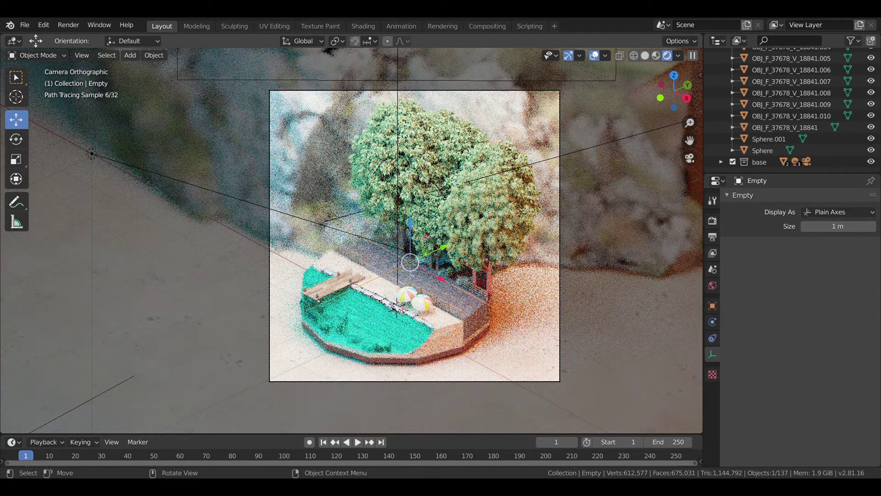
key(s)
key(x)
click(447, 314)
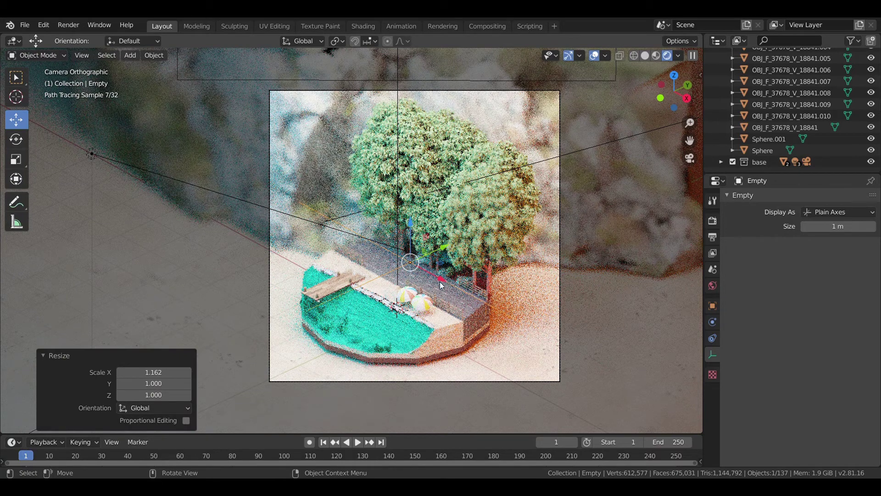
key(g)
key(x)
click(442, 250)
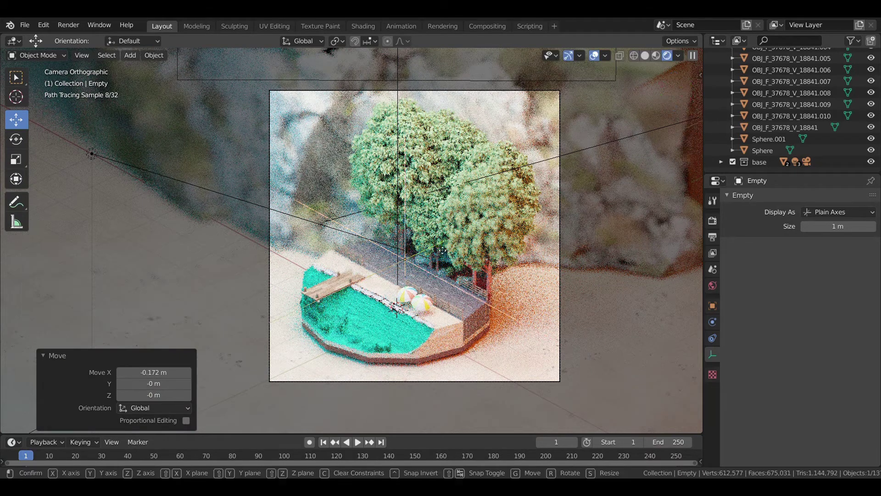
key(y)
click(447, 236)
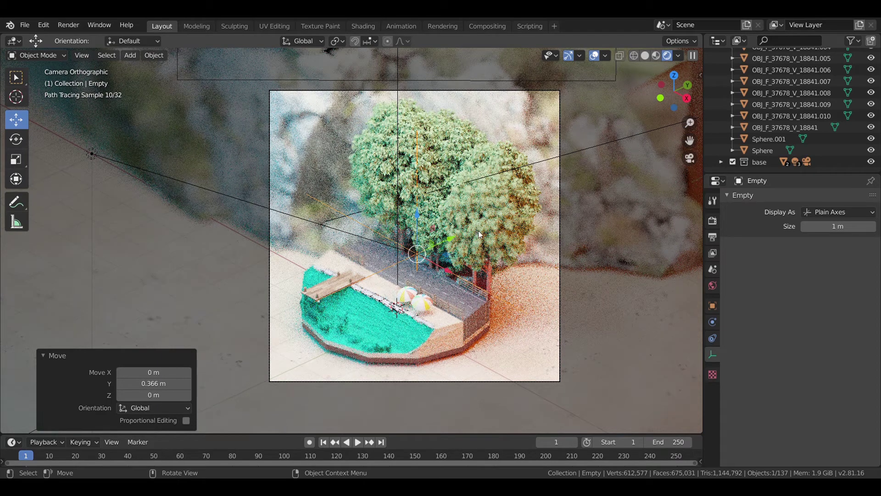
Adjust the Empty along Y, raise it 0.386 m, and select the camera
key(g)
key(y)
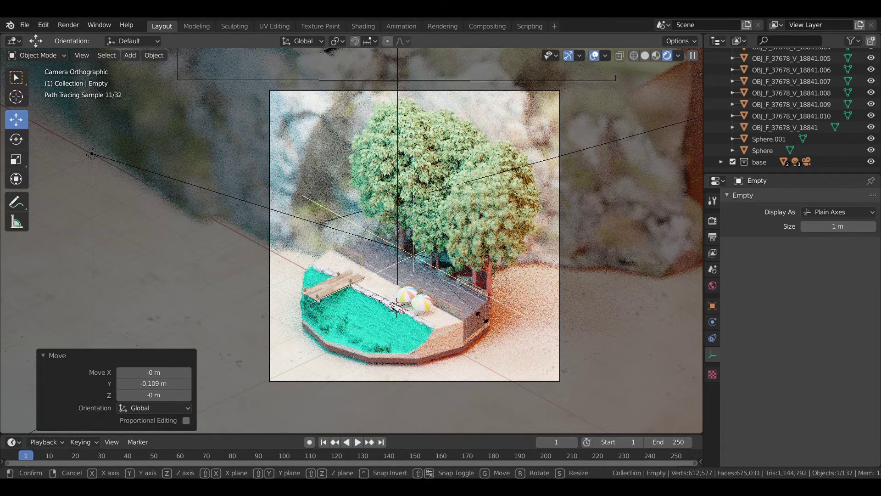
key(s)
key(y)
click(473, 334)
key(g)
key(z)
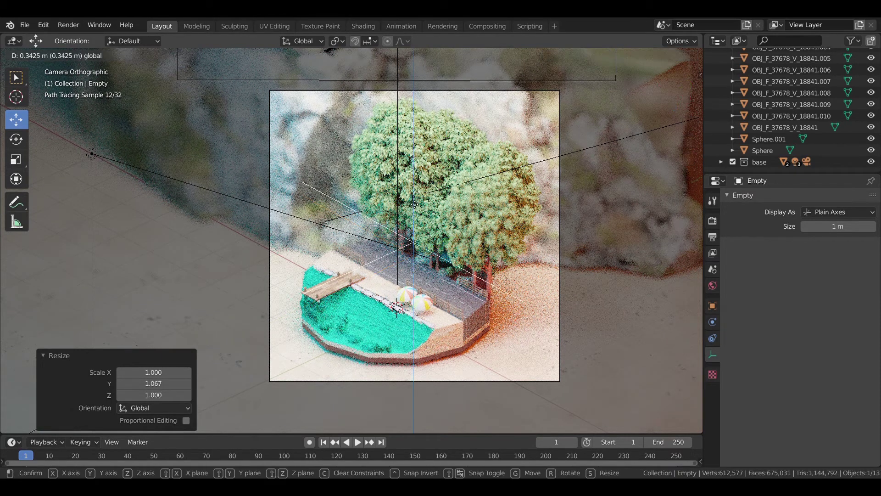
click(414, 204)
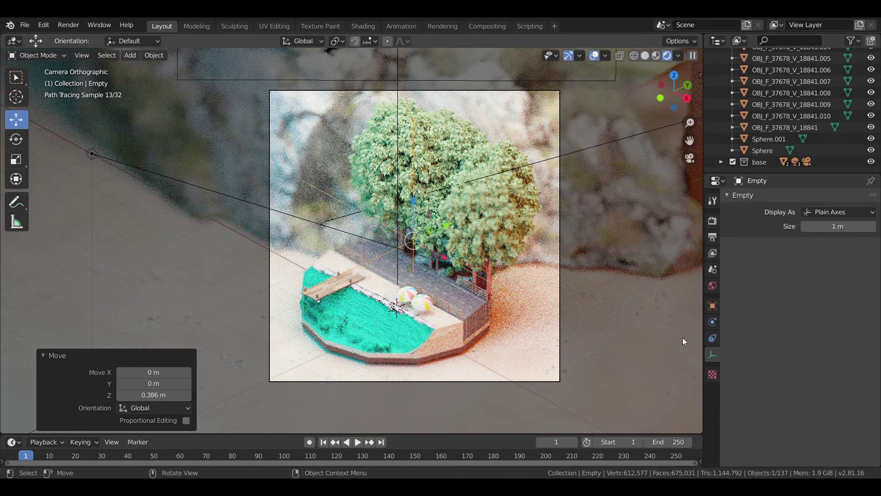
click(560, 299)
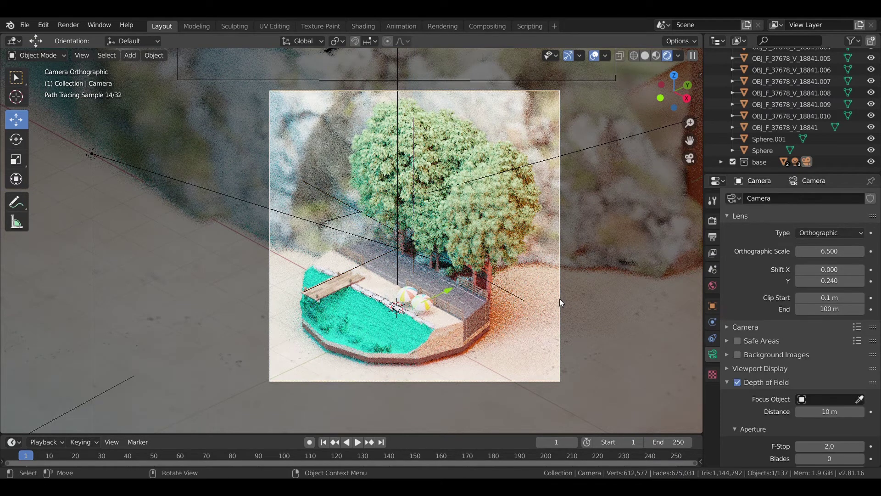
Set the camera's depth-of-field Focus Object to the Empty
click(806, 400)
text(em)
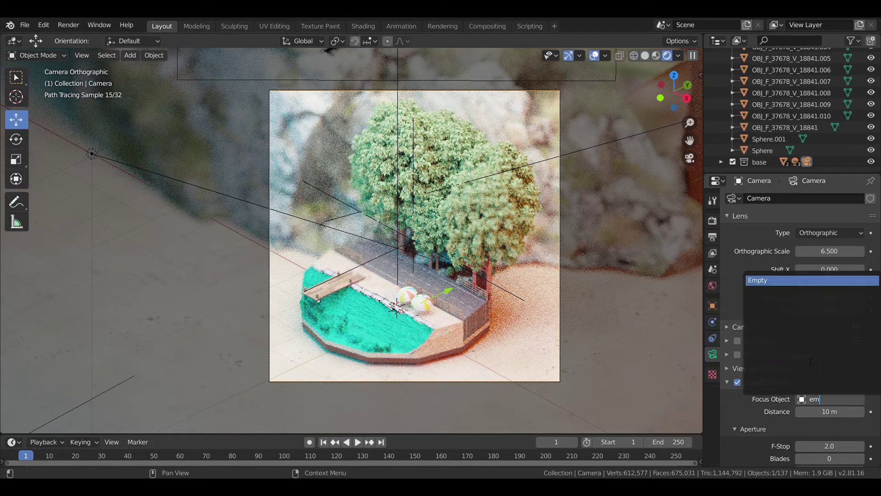
text(p)
key(Return)
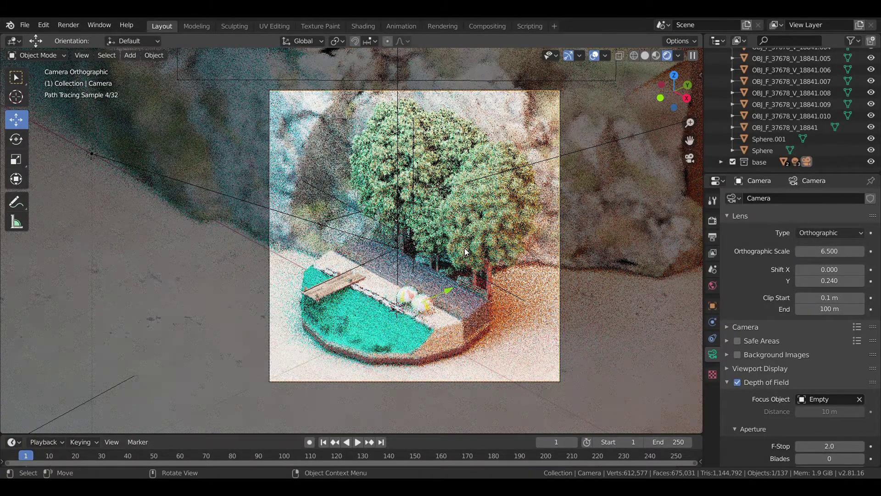
click(397, 251)
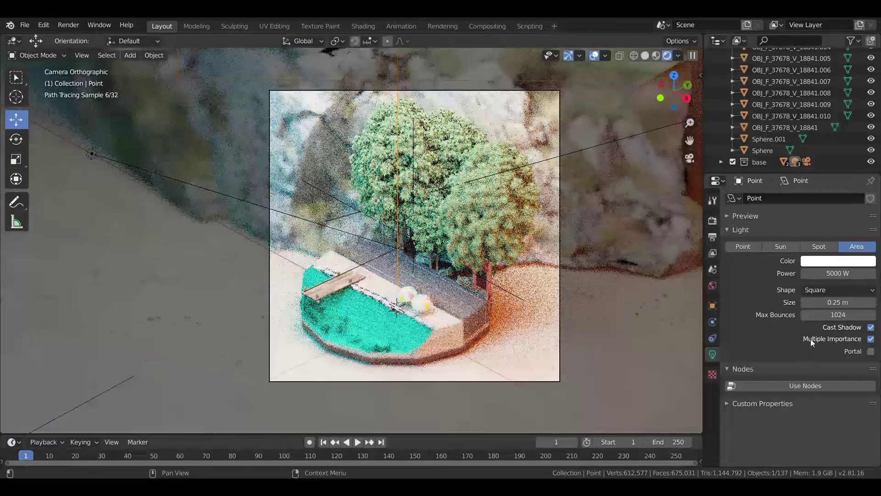
click(372, 263)
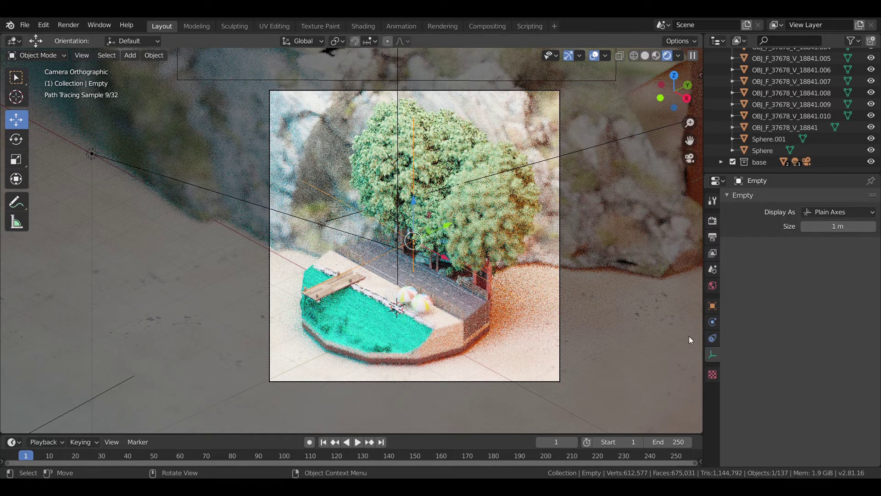
Change the camera's F-Stop from 2.0 to 2.8
click(561, 289)
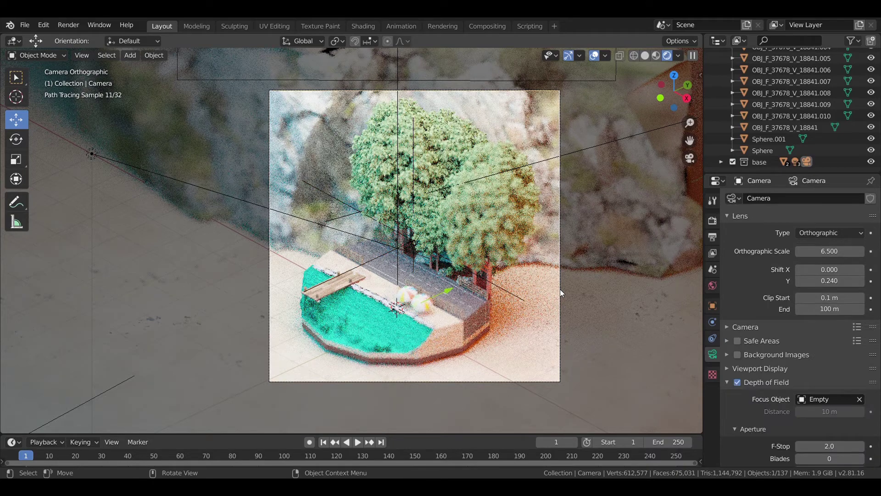
double_click(821, 446)
text(2.8)
key(Return)
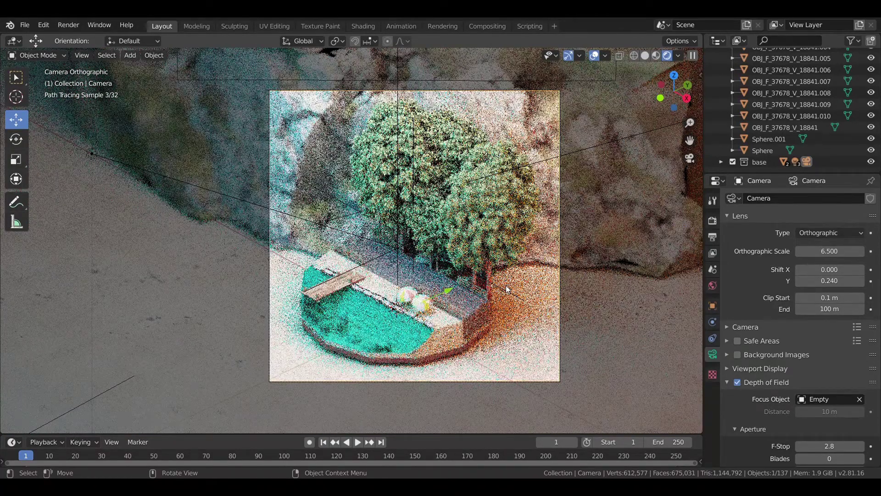
click(546, 255)
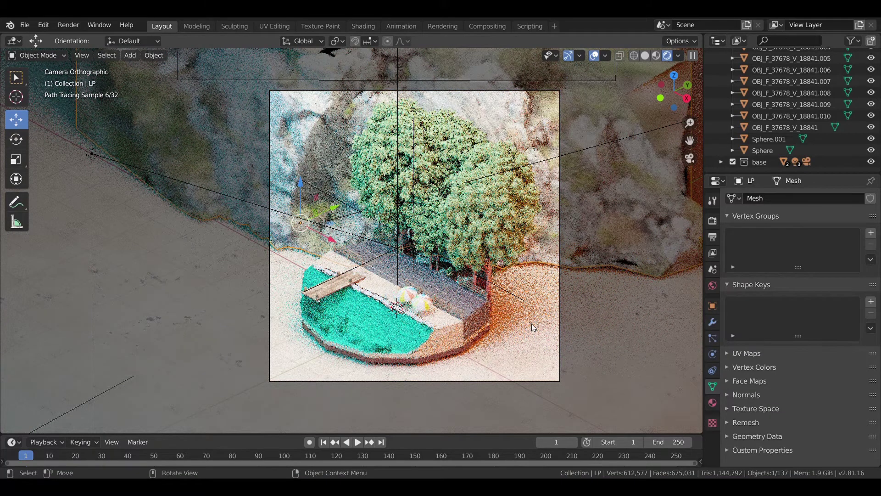
Inspect the diorama in Material Preview from a free view, then return to the camera view
click(560, 329)
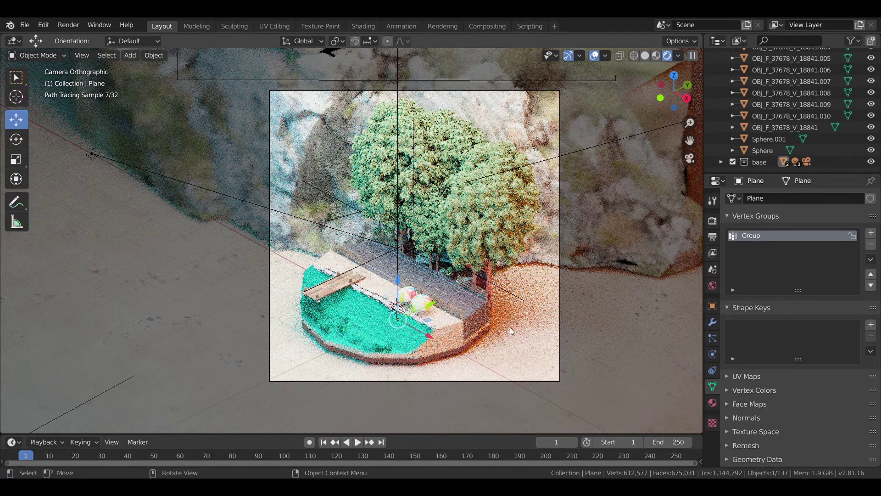
key(KP_Decimal)
key(z)
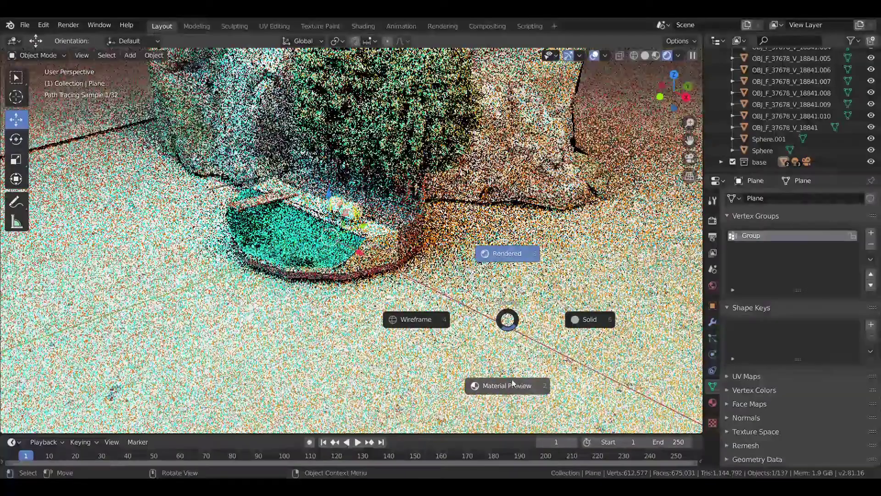
click(507, 385)
scroll(464, 334, down, 4)
middle_drag(464, 334, 464, 327)
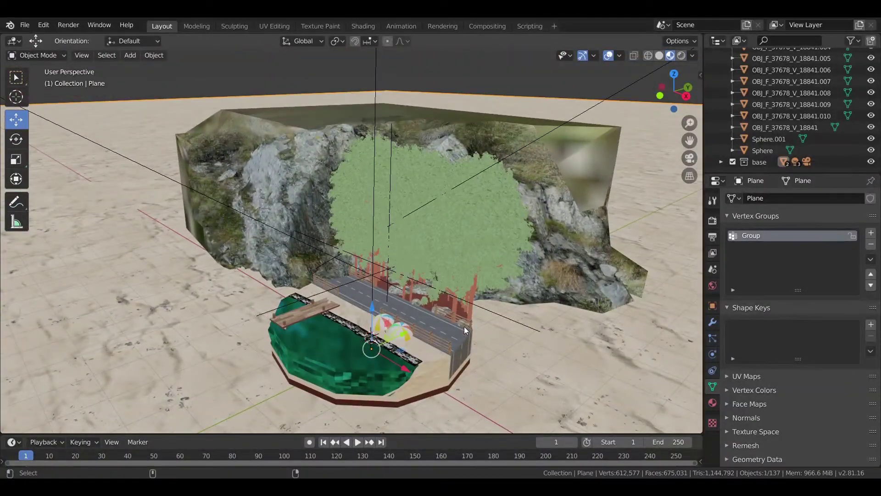
key(KP_0)
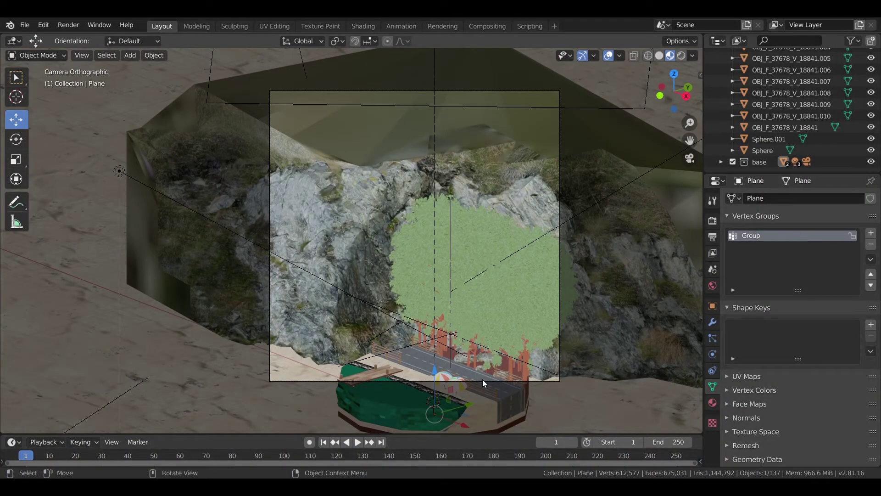
Move the camera by X 1.02, Y 0.25, Z −1.73 m and show it rendered
click(483, 379)
key(g)
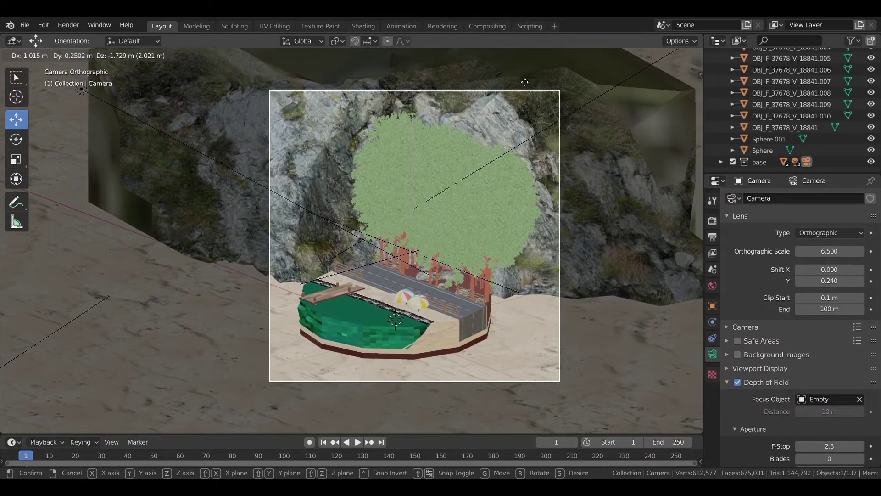
click(524, 81)
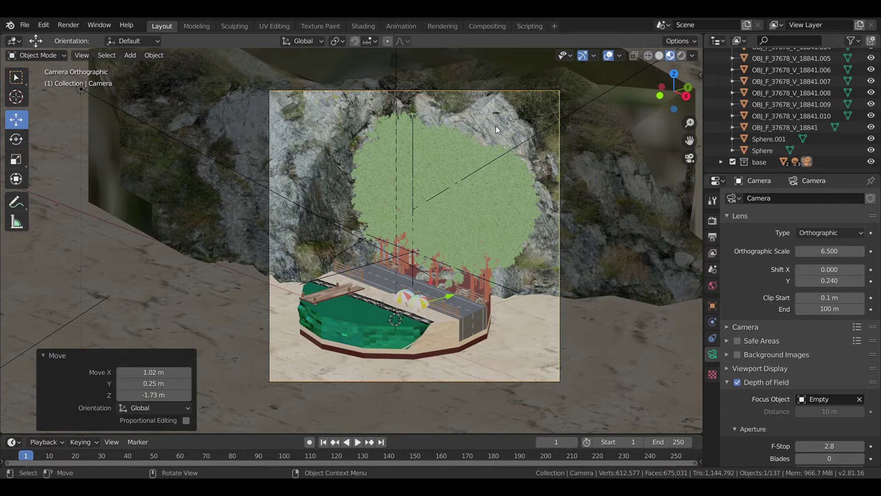
key(z)
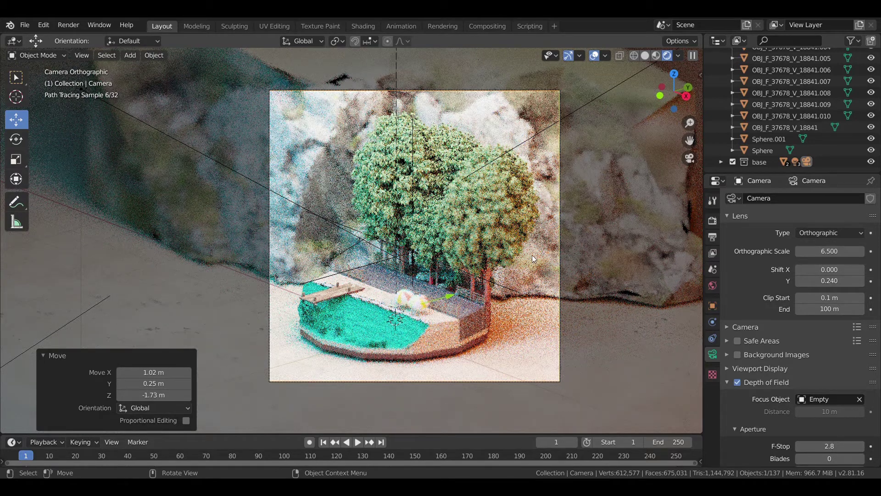
Nudge the camera slightly to a new position and save island.blend
key(ctrl)
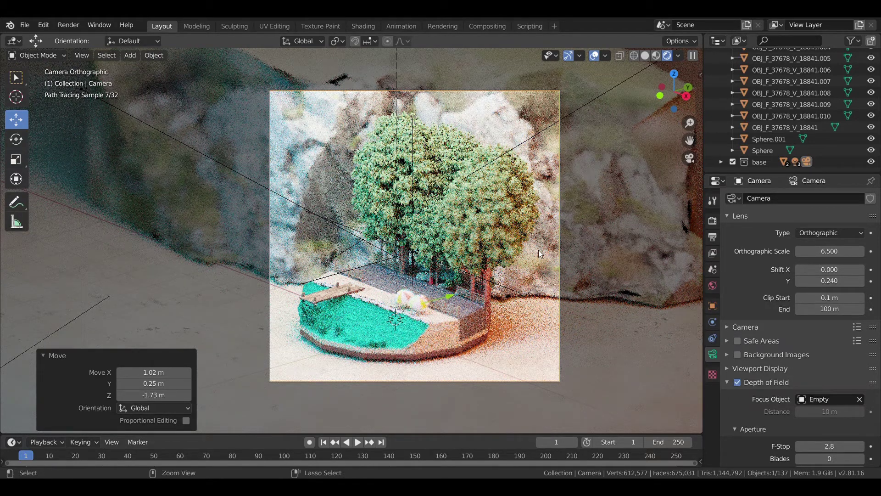
key(g)
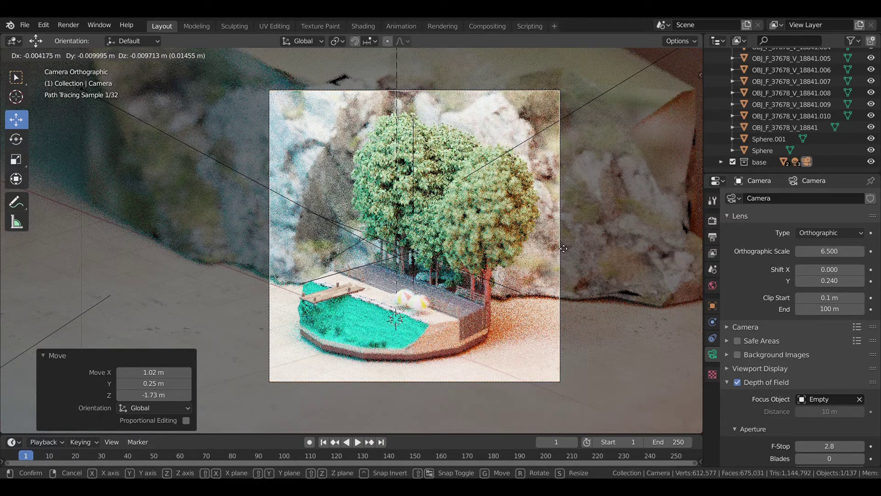
click(562, 251)
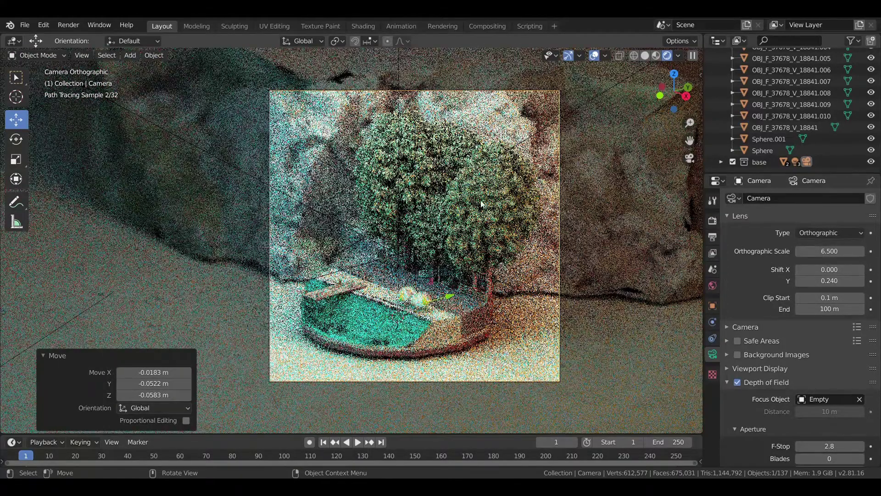
key(ctrl+s)
Set the final render sample count to 1500 and save the file again
click(712, 220)
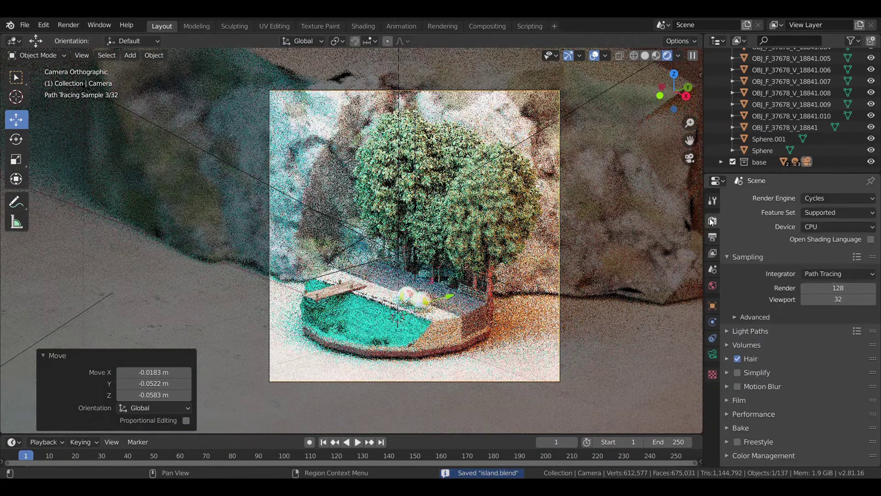
click(835, 288)
text(1500)
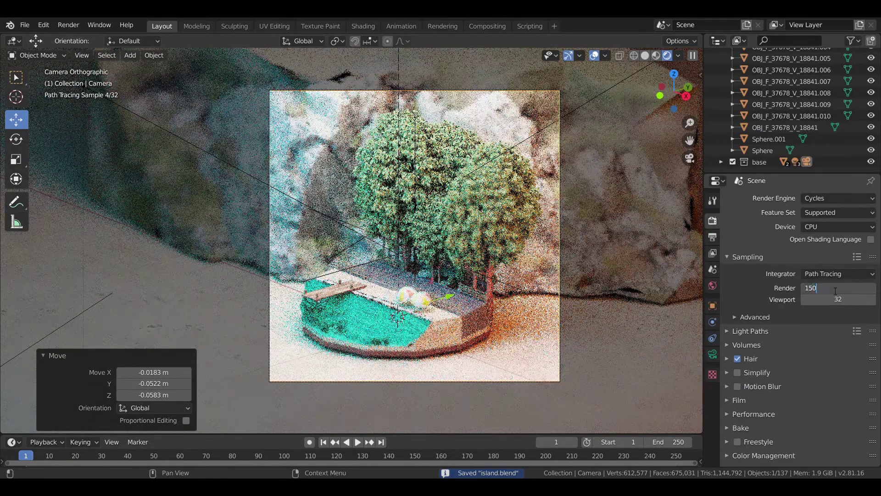
key(Return)
click(712, 201)
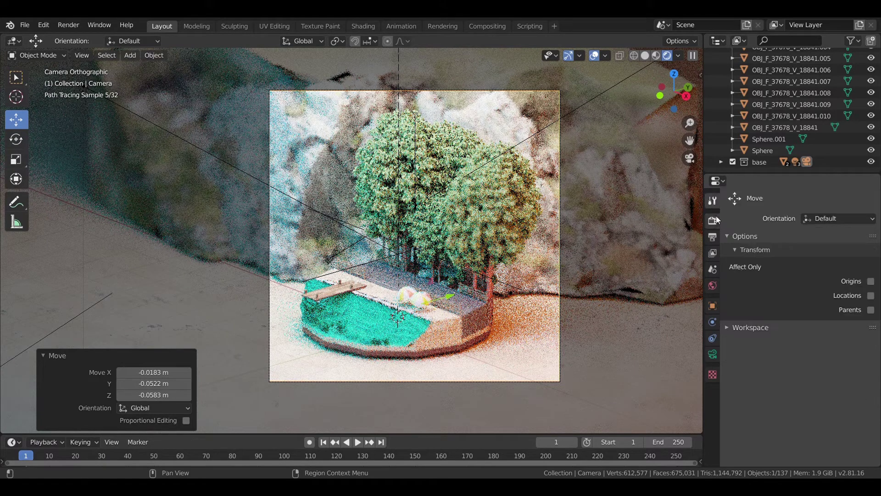
click(712, 220)
click(712, 236)
click(711, 220)
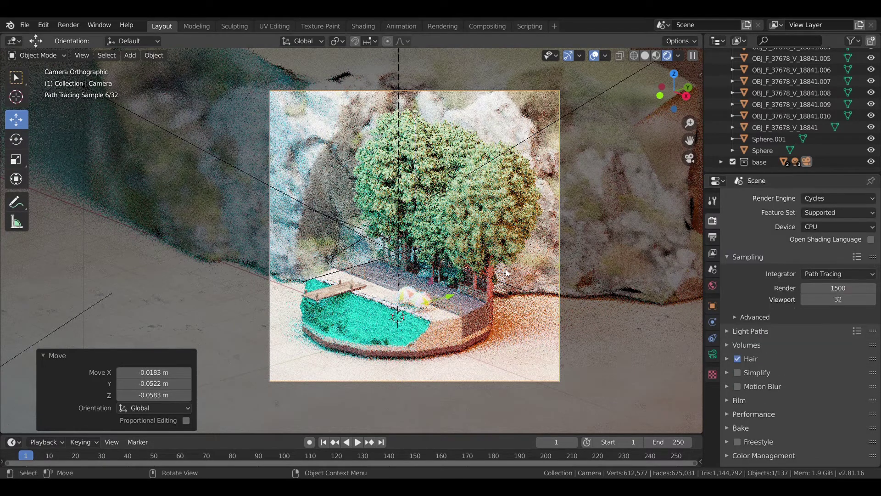
key(ctrl+s)
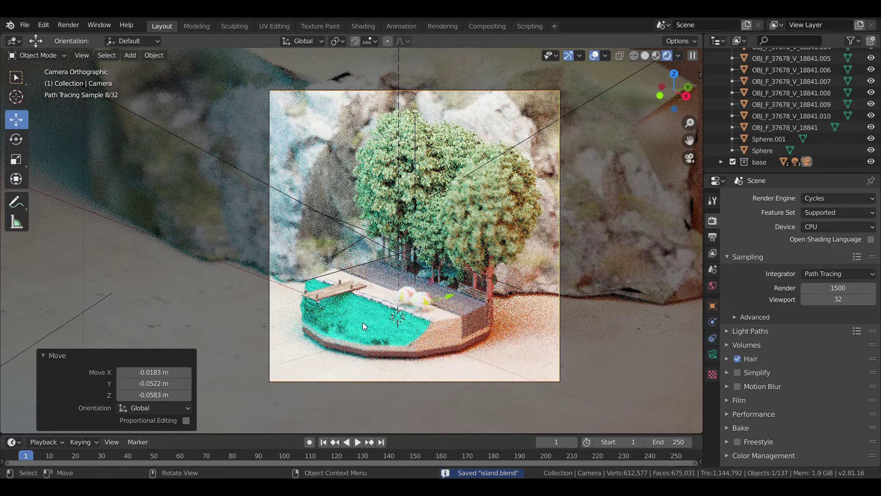
click(362, 322)
Set Material.006's Subsurface Scattering falloff to Gaussian and check it in Layout
click(359, 24)
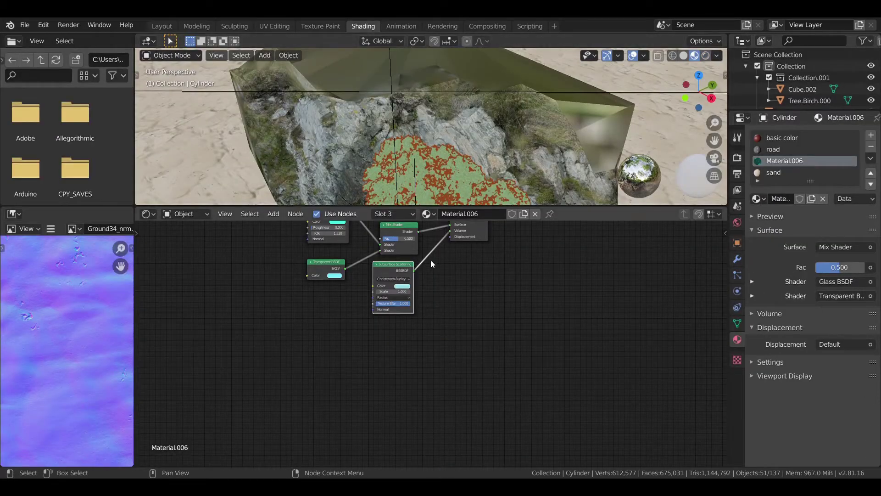
scroll(435, 265, up, 1)
scroll(435, 264, up, 1)
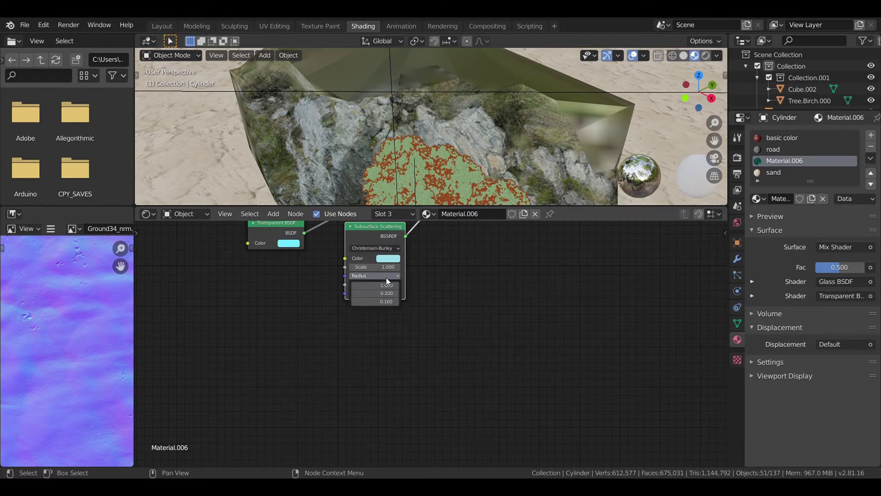
click(379, 250)
click(379, 266)
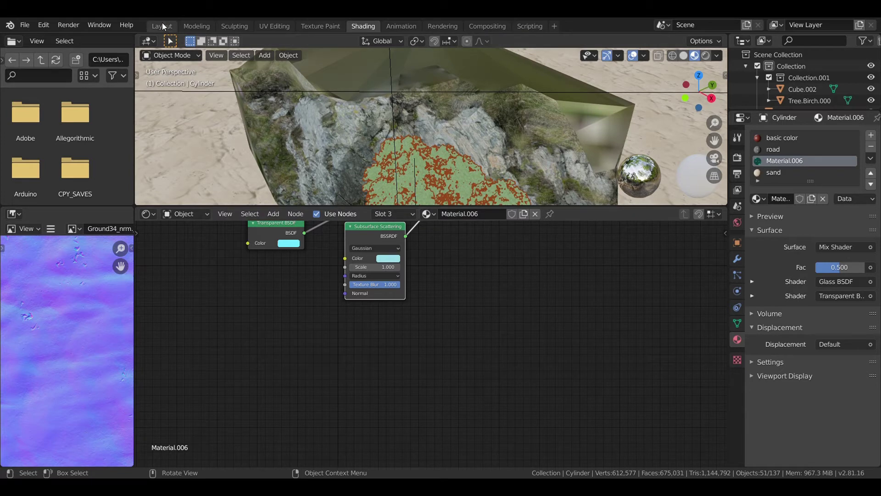
click(161, 26)
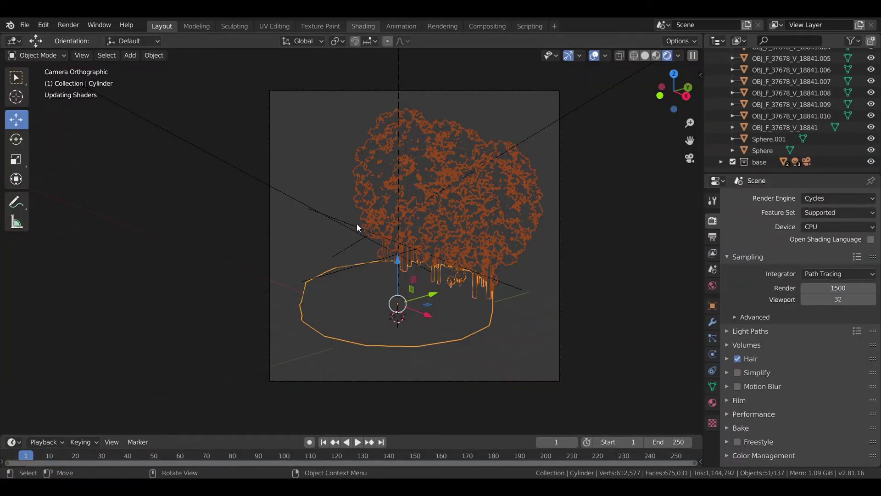
Shift the subsurface colour toward a more saturated cyan, then return to Layout
click(363, 26)
click(388, 258)
drag(409, 159, 406, 153)
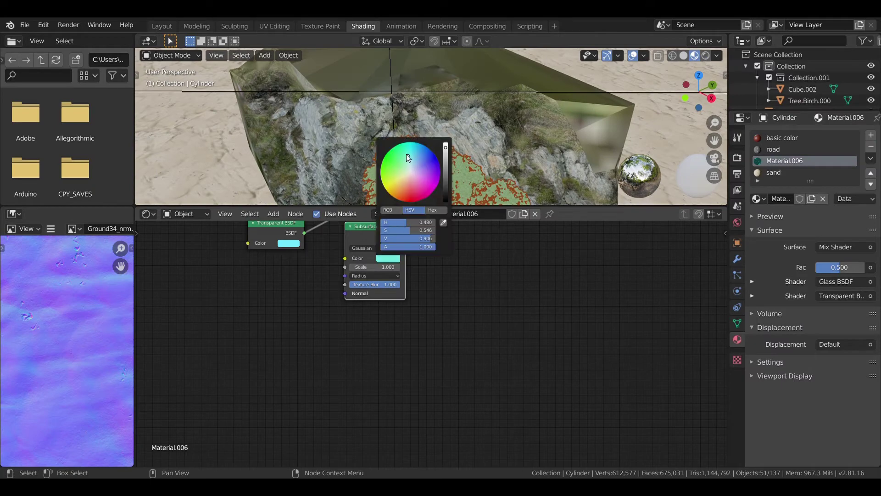
click(163, 26)
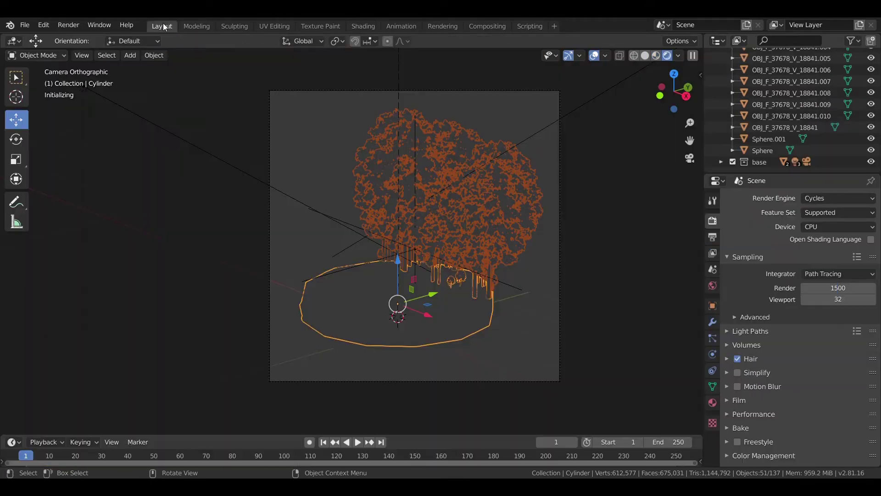
Select the LP and Plane objects and save island.blend
click(612, 248)
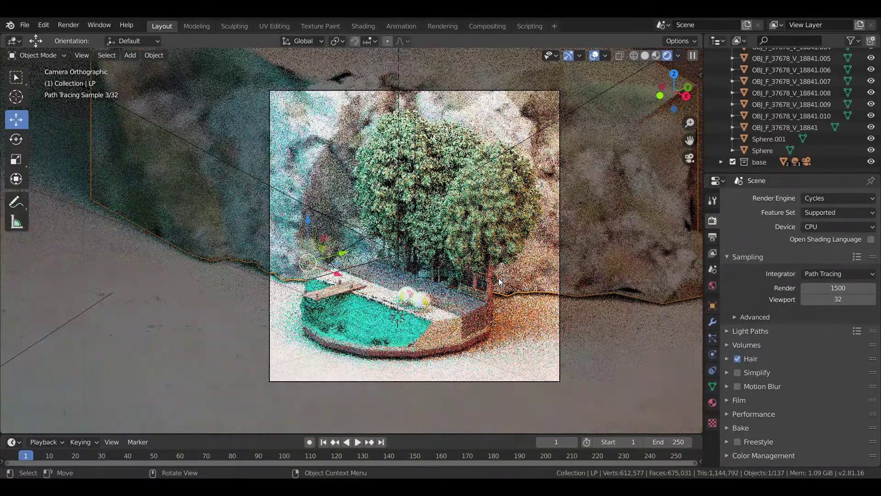
click(529, 318)
key(ctrl)
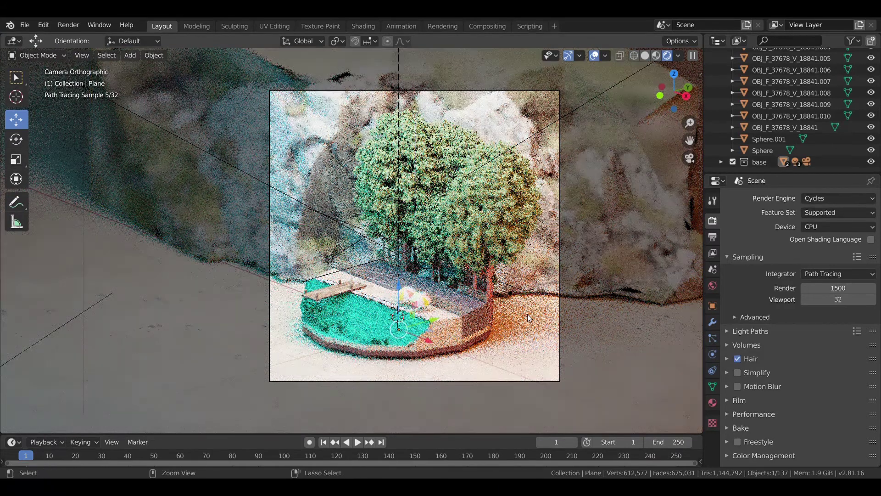
key(ctrl+s)
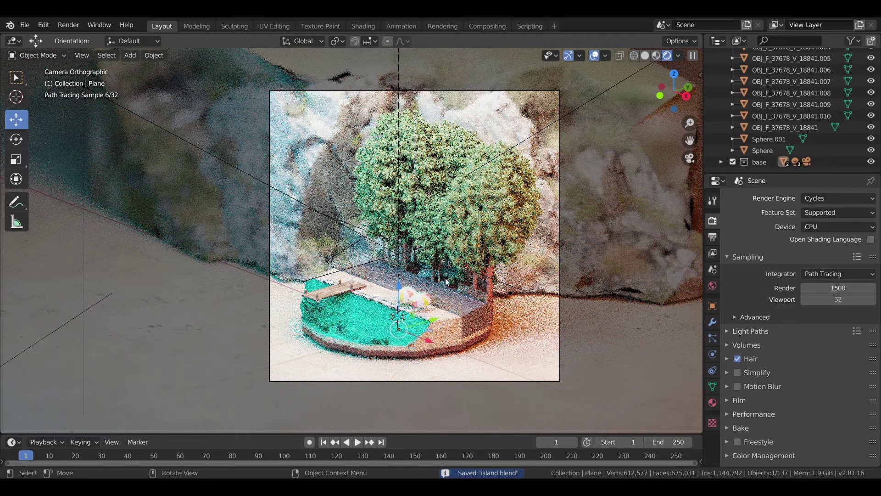
Select the Point and Point.001 lights, then the depth-of-field focus Empty
click(400, 258)
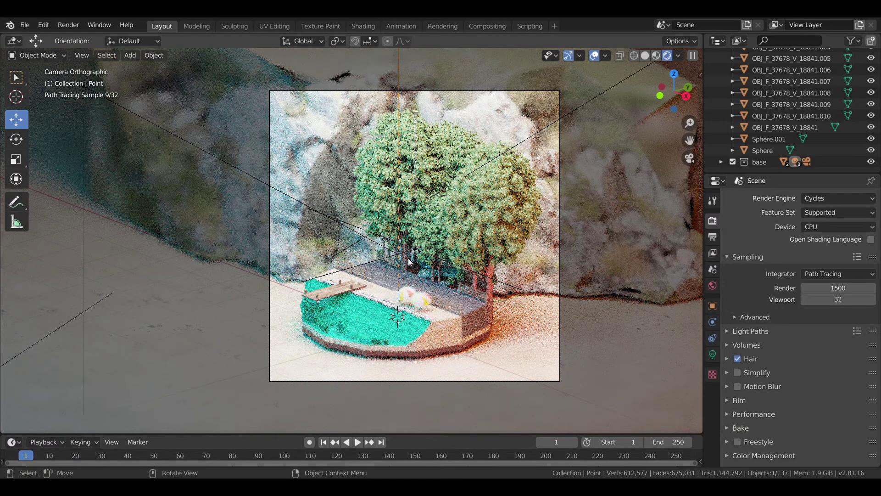
click(388, 265)
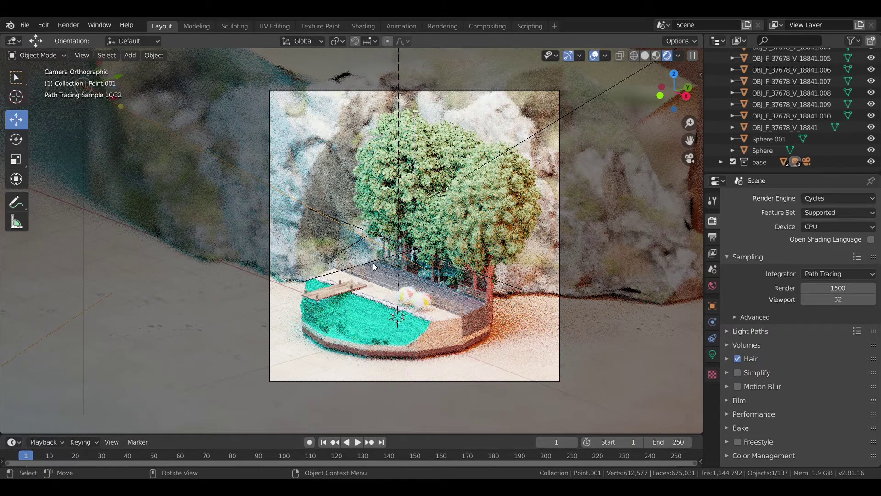
click(399, 351)
In material preview, raise the focus Empty twice along the Z axis
key(z)
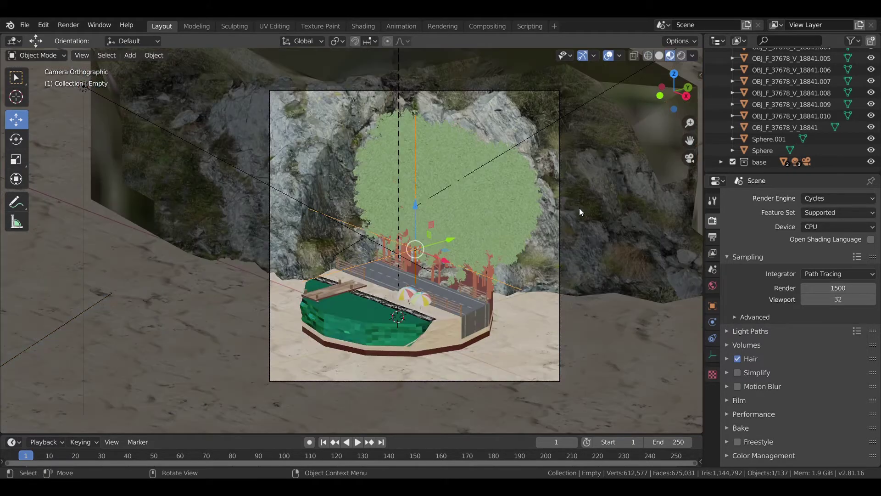
key(g)
key(z)
click(460, 237)
key(g)
key(z)
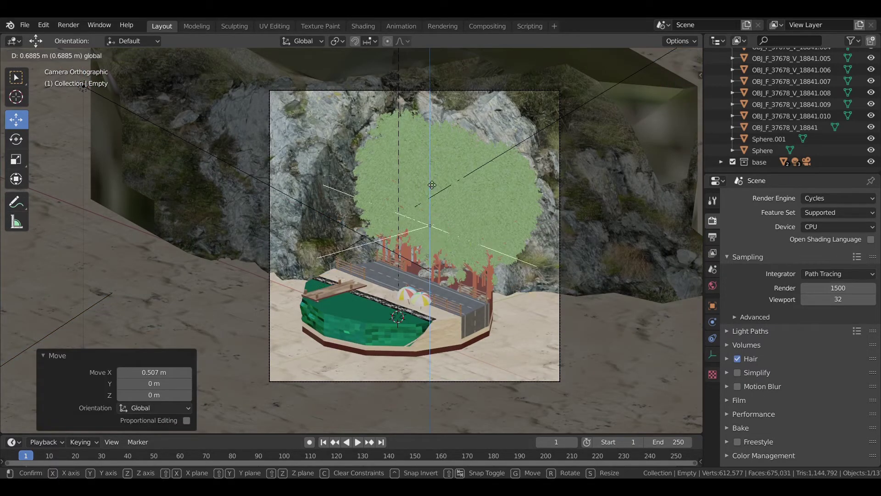
click(465, 205)
Shift the Empty along Y, then 0.859 m along X, and restore rendered preview
key(g)
key(y)
click(465, 225)
key(g)
key(x)
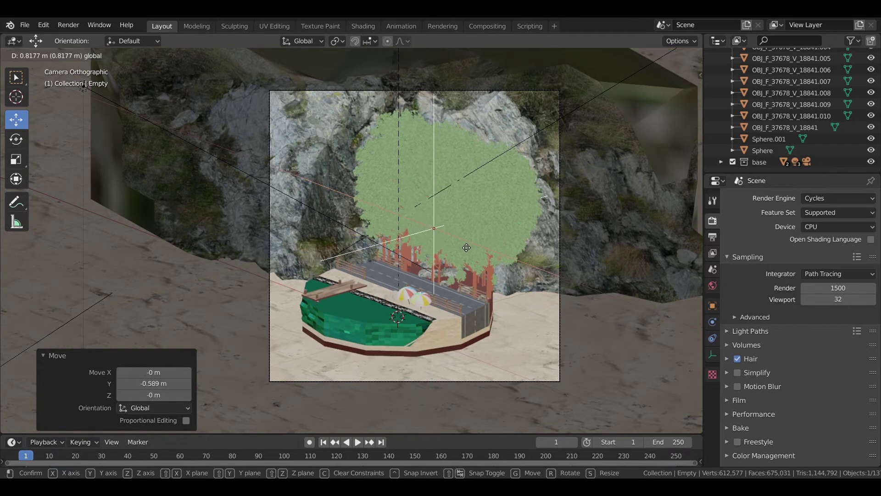
click(467, 248)
key(z)
click(624, 161)
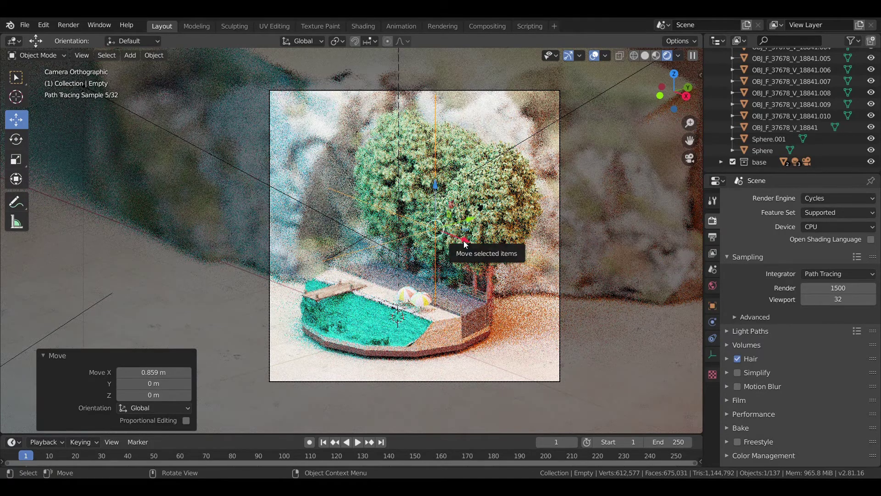
Slide the focus Empty 0.756 m back along X and begin rotating it about Z
mouse_move(465, 243)
mouse_down()
mouse_move(450, 237)
mouse_move(464, 252)
mouse_up()
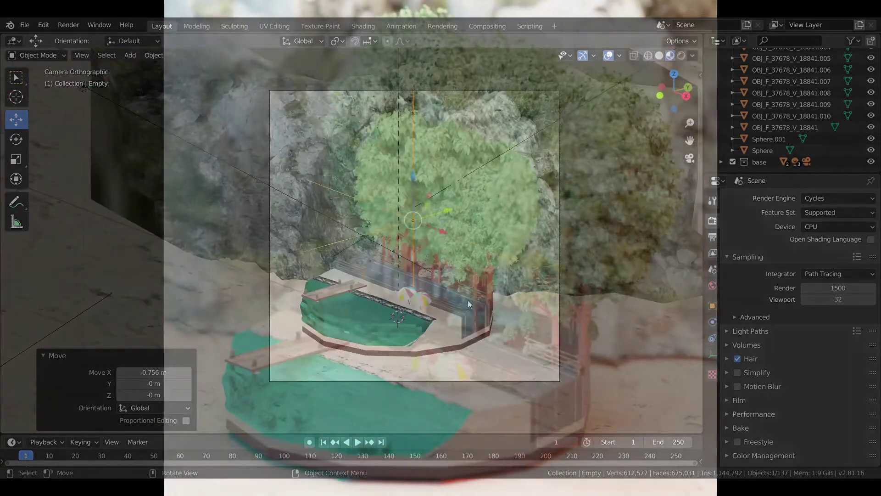
key(r)
key(z)
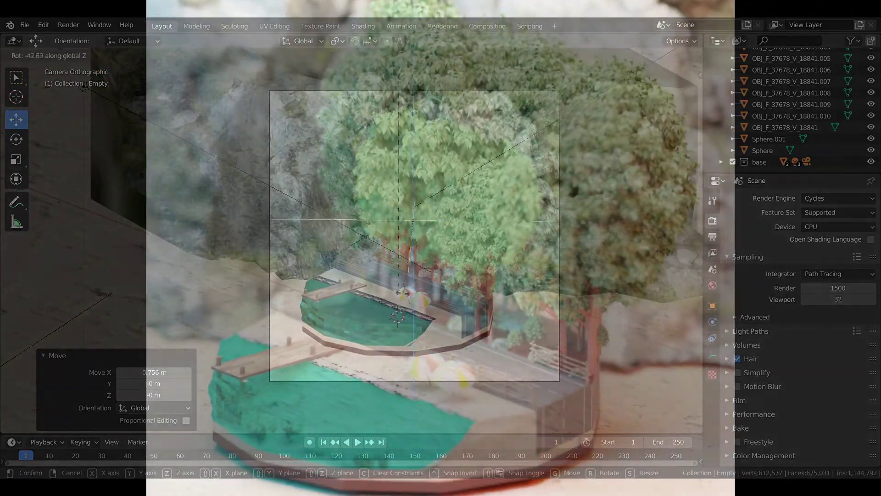